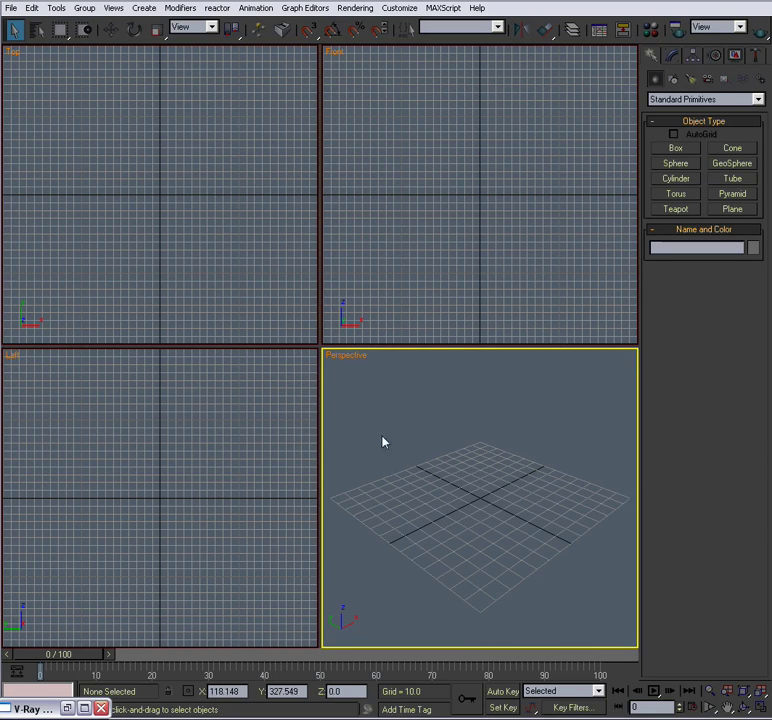
pyautogui.click(398, 248)
pyautogui.click(255, 253)
pyautogui.click(264, 438)
pyautogui.click(398, 455)
pyautogui.click(373, 242)
pyautogui.click(255, 245)
pyautogui.click(264, 455)
pyautogui.click(403, 488)
pyautogui.click(390, 242)
pyautogui.click(264, 460)
pyautogui.moveTo(453, 494); pyautogui.dragTo(498, 514)
# Step: Draw a plane about 251 units long and 183 units wide around the centre of the Front view
pyautogui.click(489, 289)
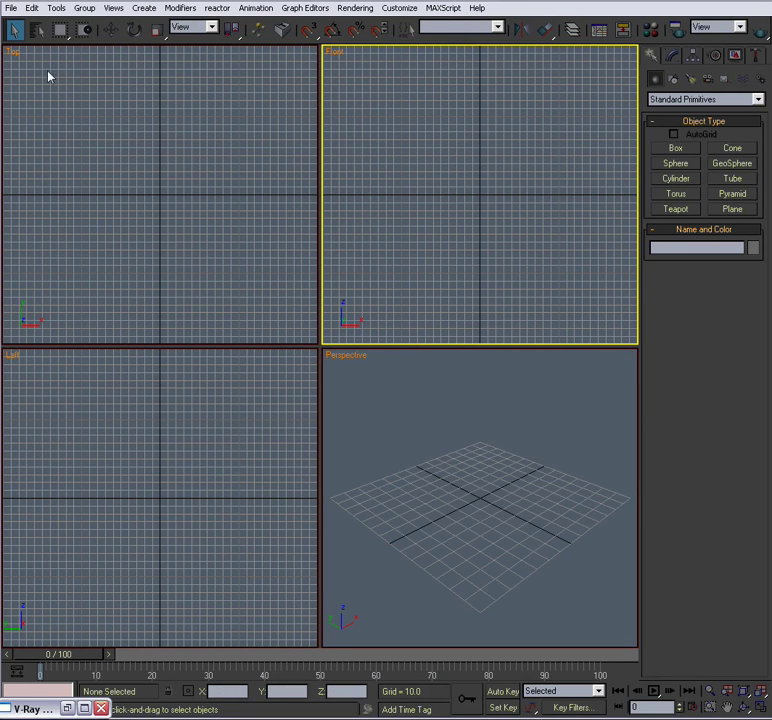
pyautogui.click(733, 209)
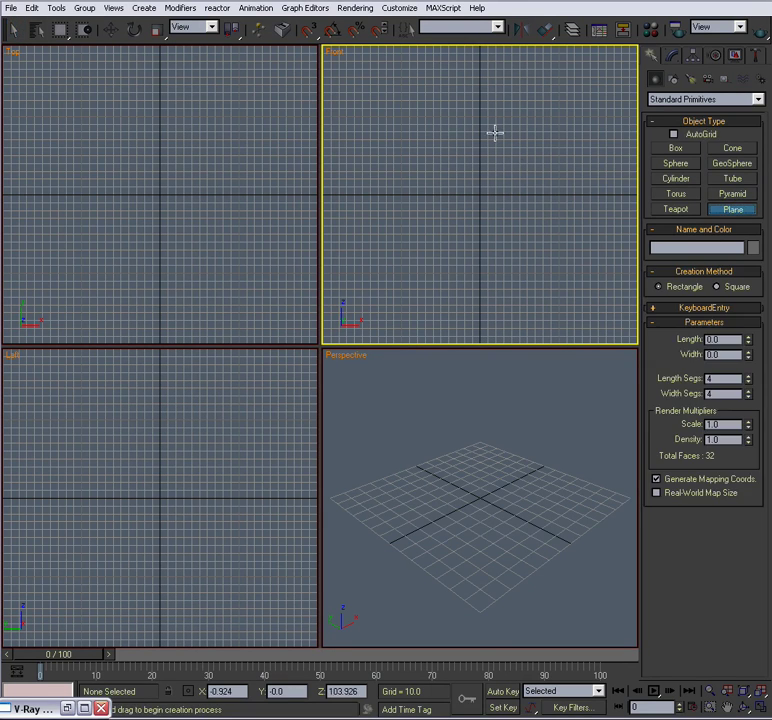
pyautogui.moveTo(415, 90); pyautogui.dragTo(560, 289)
pyautogui.rightClick(542, 245)
pyautogui.moveTo(580, 163); pyautogui.dragTo(548, 195)
# Step: Reduce the plane's length and width segments to 1 each
pyautogui.click(672, 56)
pyautogui.rightClick(748, 300)
pyautogui.rightClick(749, 315)
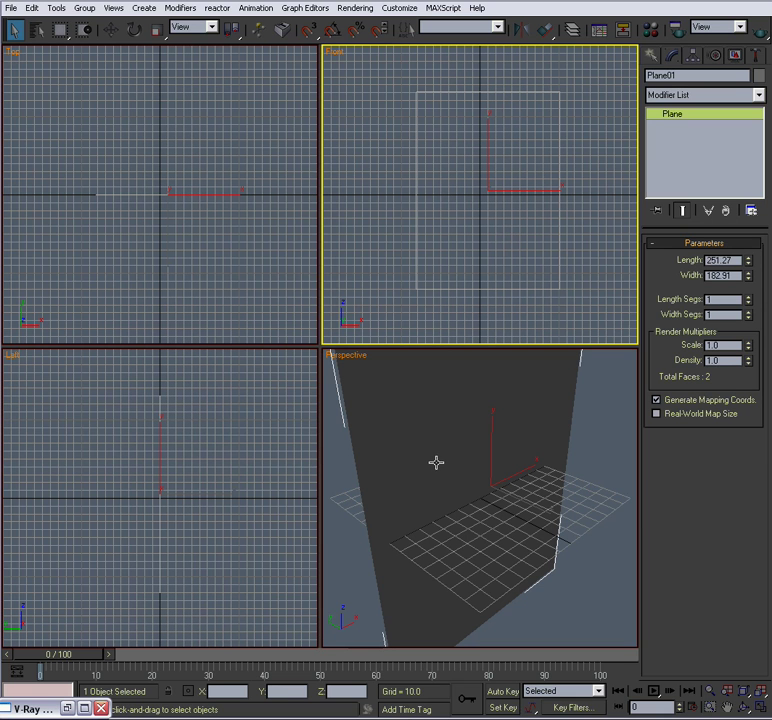
# Step: Load the electricOutlet image from the referenceImages folder as the diffuse bitmap of the 01 - Default material
pyautogui.press('m')
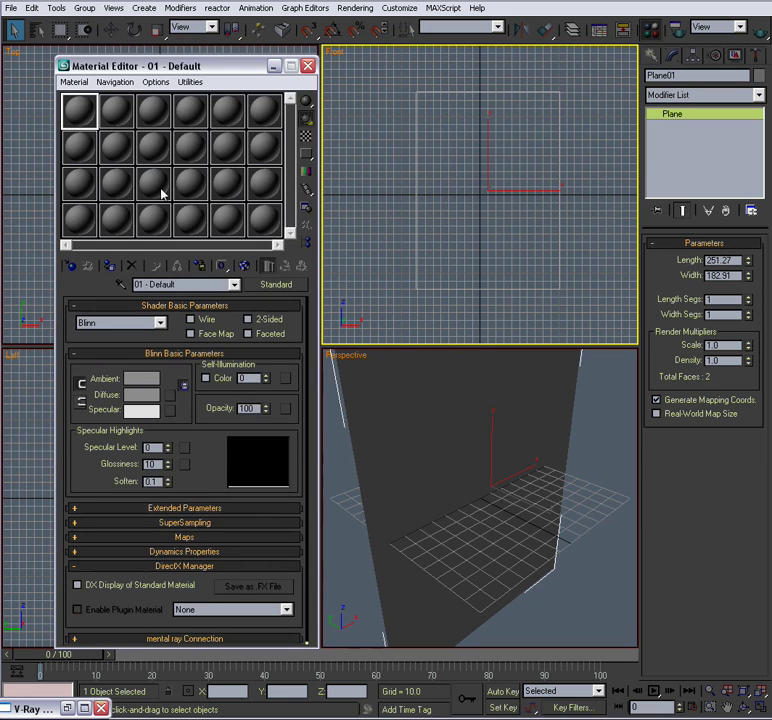
pyautogui.click(172, 398)
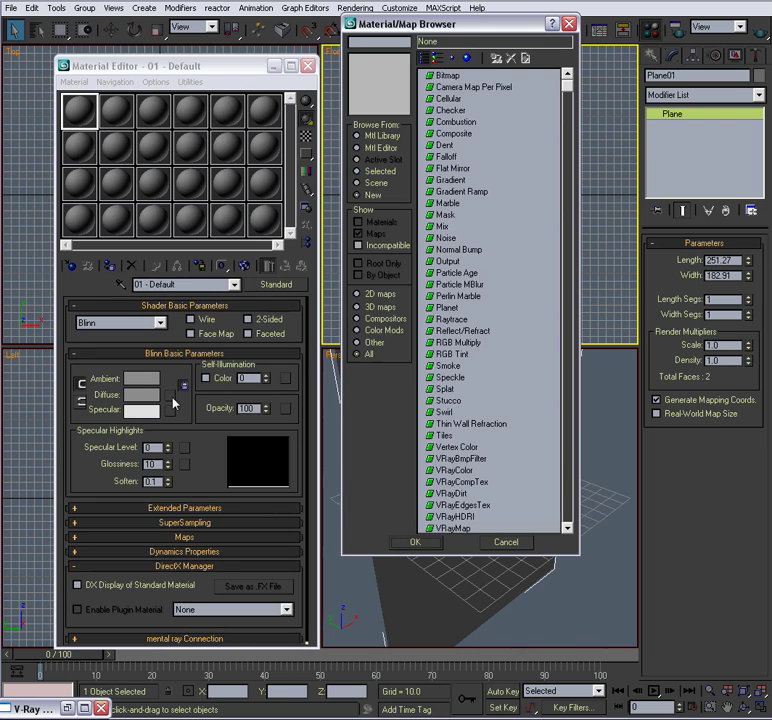
pyautogui.doubleClick(444, 78)
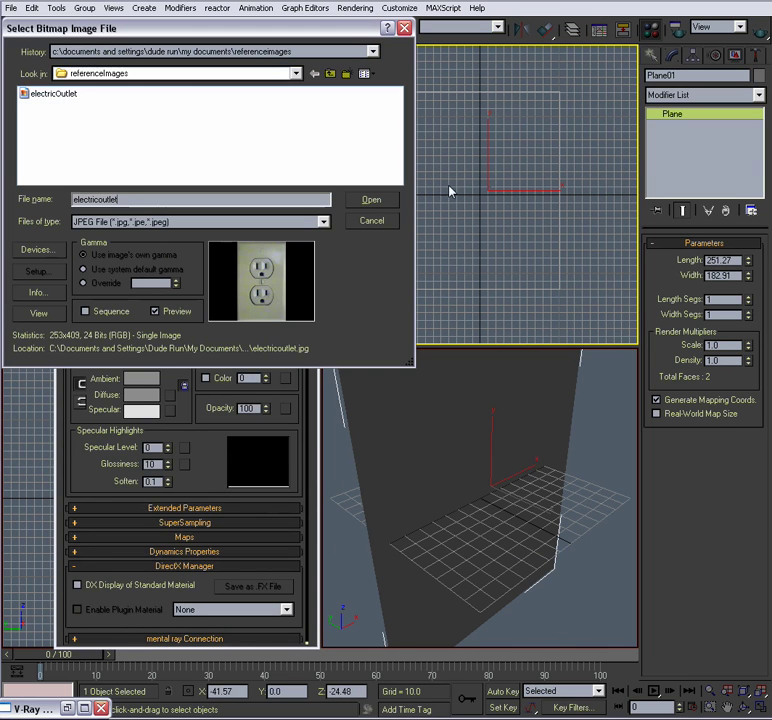
pyautogui.click(59, 97)
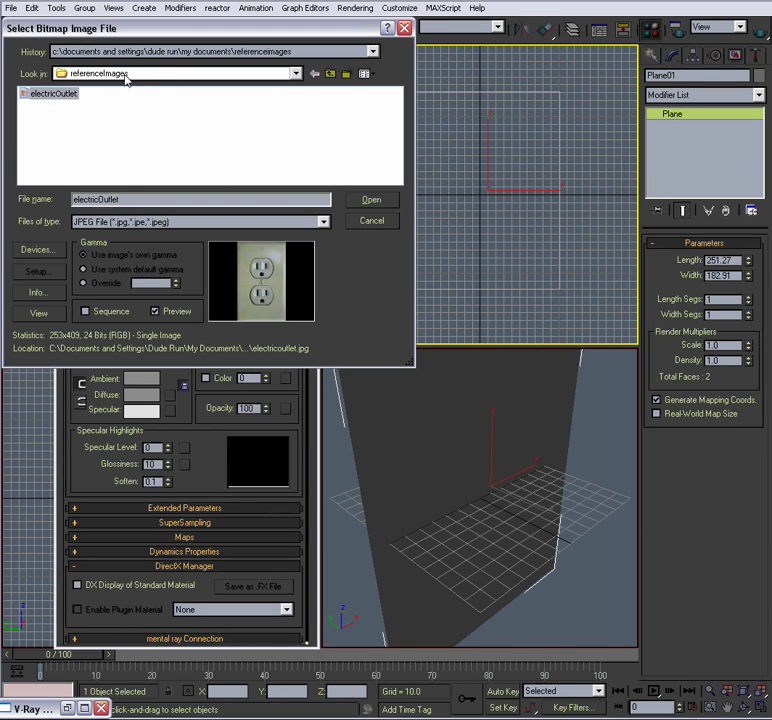
pyautogui.click(369, 201)
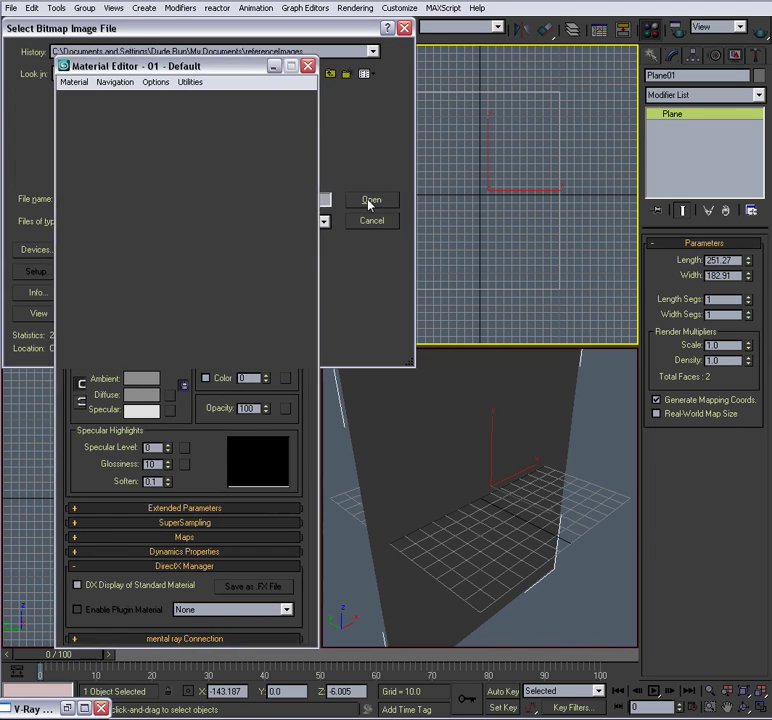
# Step: Apply the outlet material to the plane and show its map in the viewport
pyautogui.moveTo(80, 119)
pyautogui.mouseDown()
pyautogui.moveTo(445, 441)
pyautogui.moveTo(389, 413)
pyautogui.mouseUp()
pyautogui.click(244, 266)
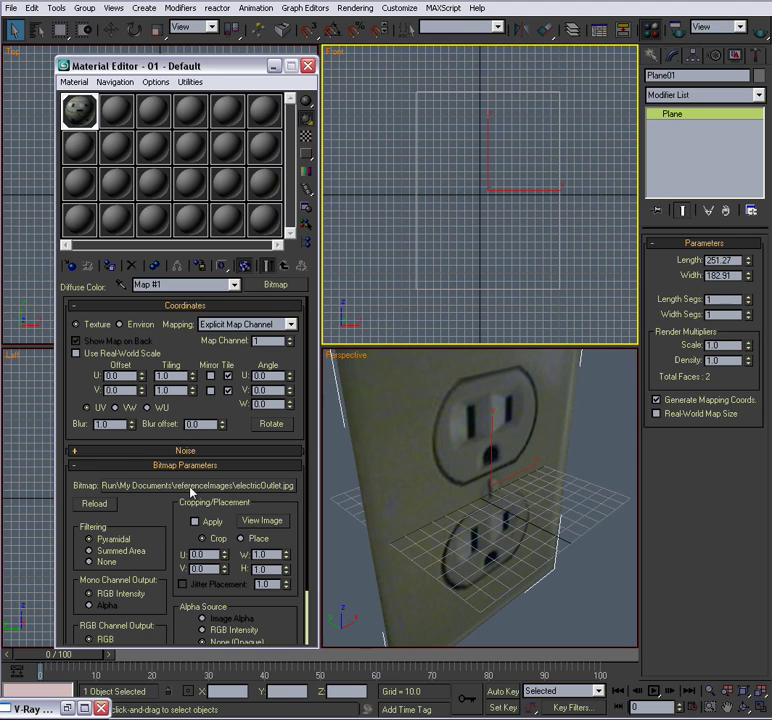
pyautogui.scroll(-3, 463, 445)
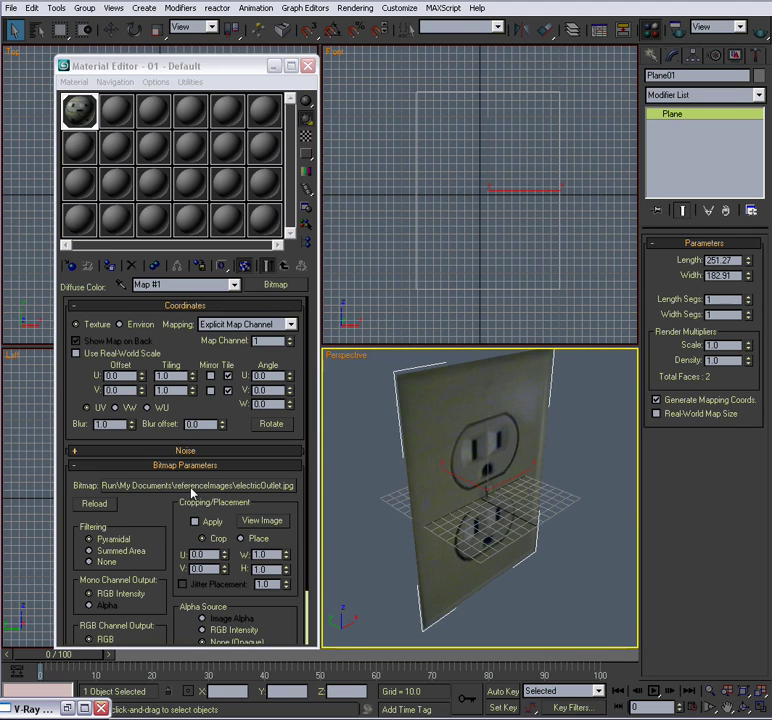
# Step: Check the bitmap's pixel dimensions and match the plane to them, with length 409 and width 253
pyautogui.click(193, 487)
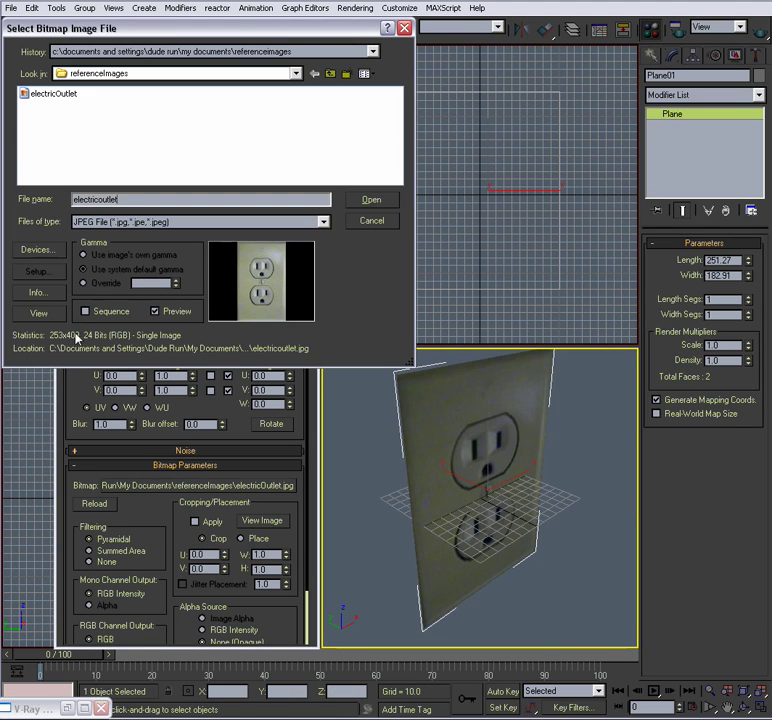
pyautogui.click(404, 28)
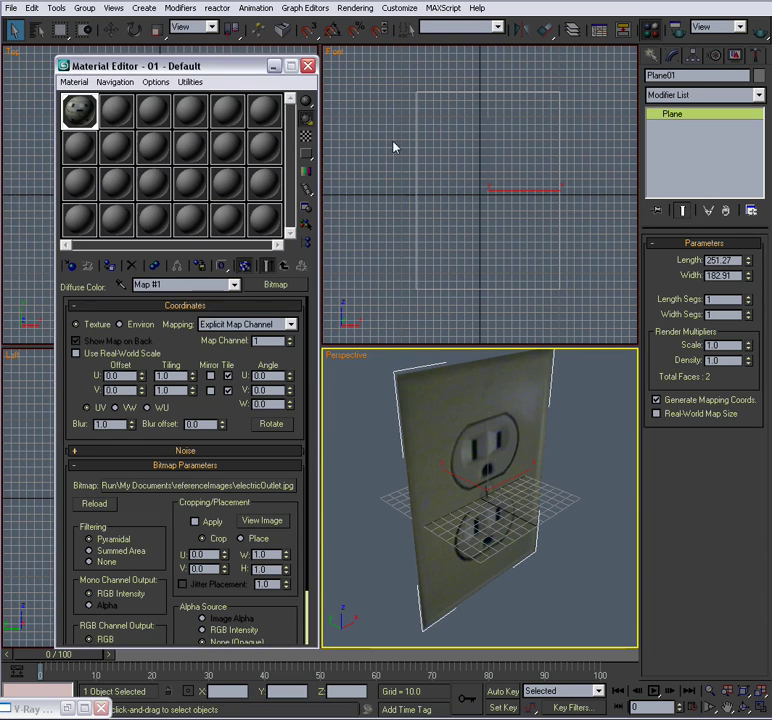
pyautogui.moveTo(739, 261); pyautogui.dragTo(700, 261)
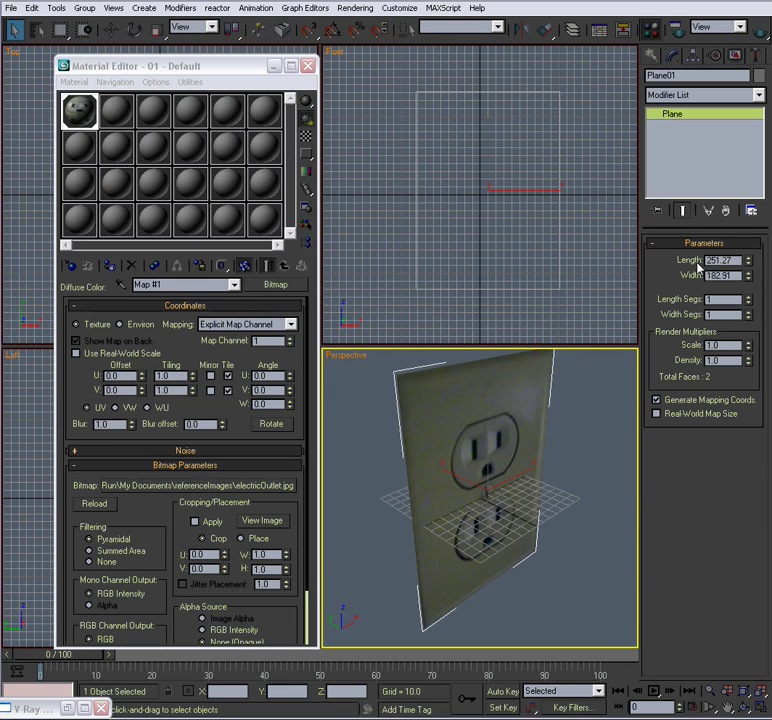
pyautogui.write('409')
pyautogui.press('Return')
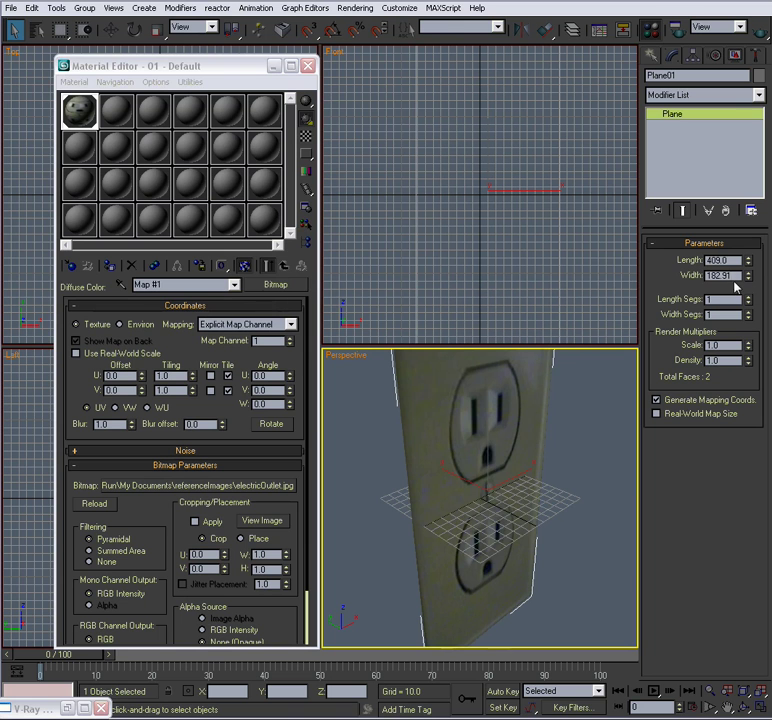
pyautogui.write('253')
pyautogui.press('Return')
# Step: Close the Material Editor and switch the Front view to shaded display of the outlet image
pyautogui.click(307, 66)
pyautogui.rightClick(465, 272)
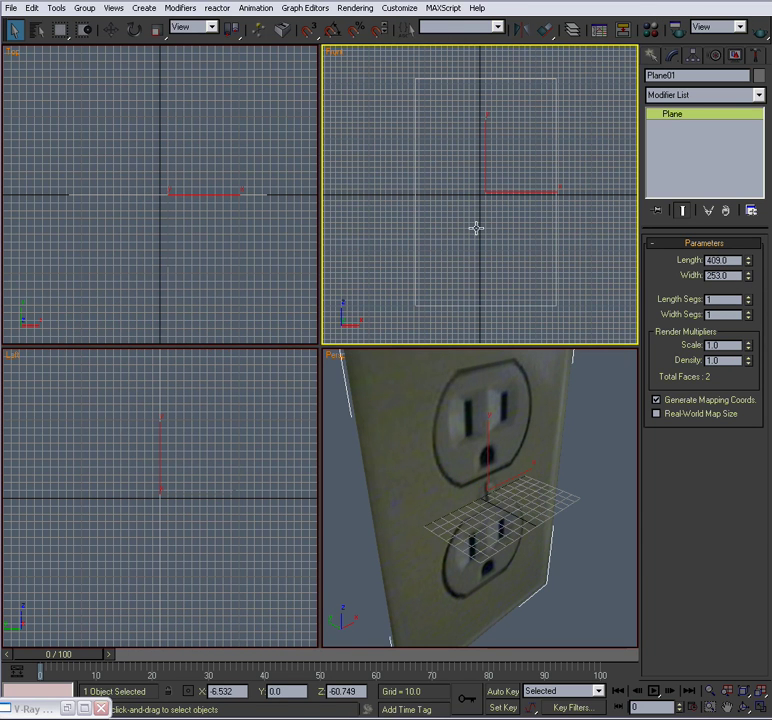
pyautogui.press('F3')
pyautogui.press('F3')
pyautogui.press('F3')
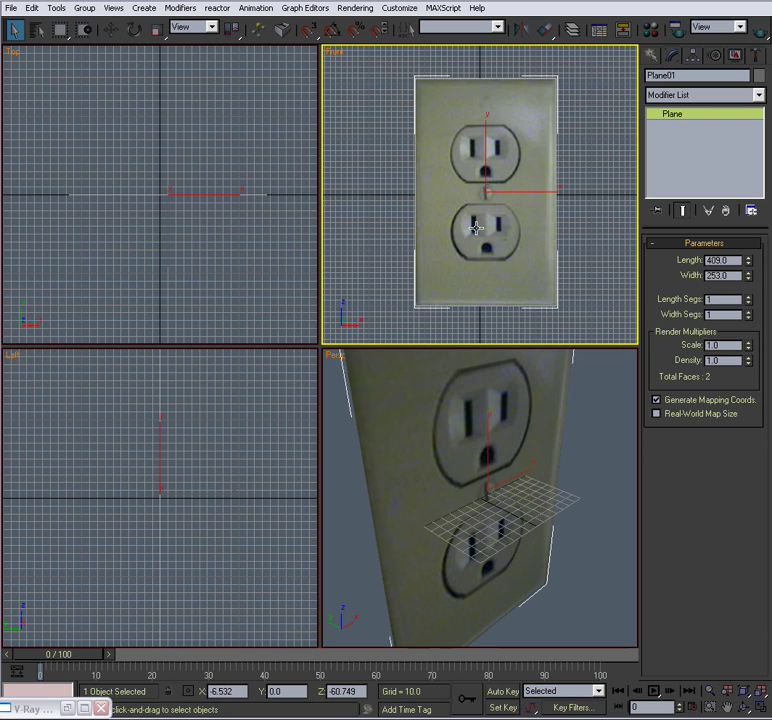
pyautogui.moveTo(477, 229); pyautogui.dragTo(475, 232, button='middle')
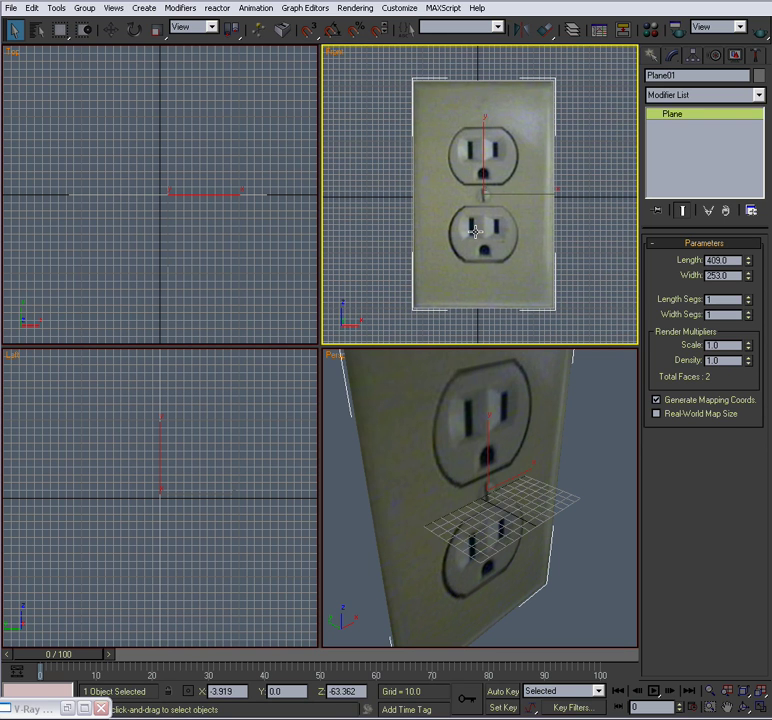
pyautogui.press('F3')
pyautogui.press('F3')
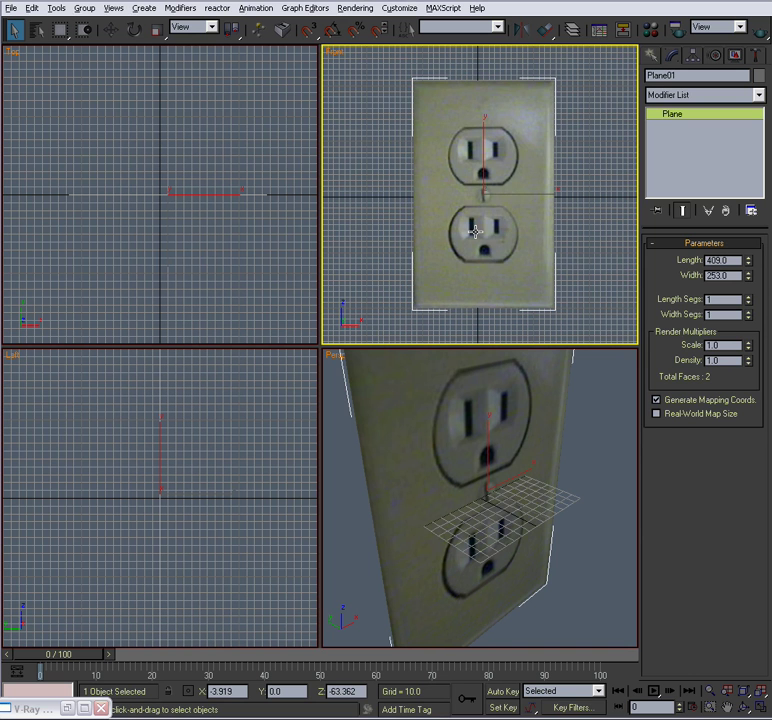
# Step: Move the reference plane back along the Y axis to about 146 units in the Perspective view
pyautogui.hotkey('alt', 'w')
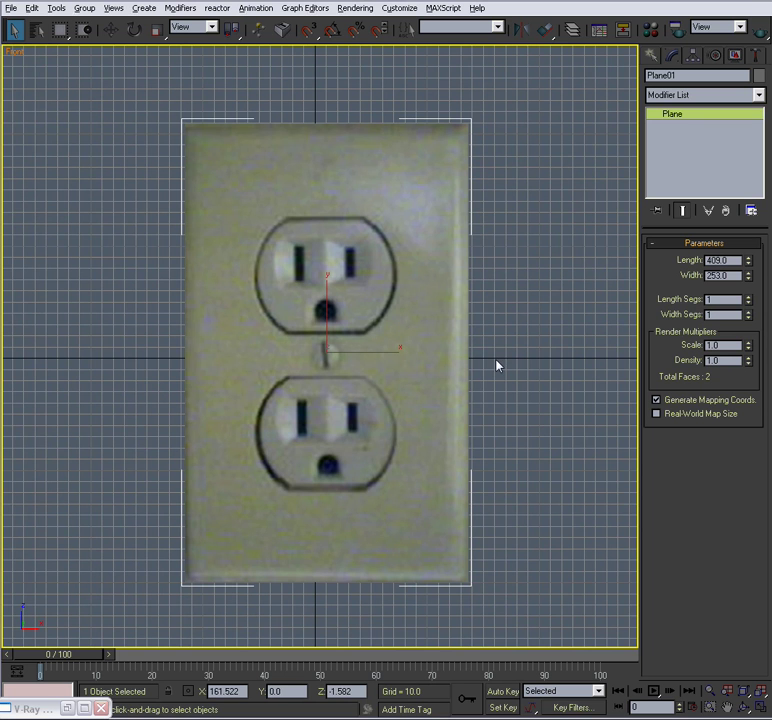
pyautogui.hotkey('alt', 'w')
pyautogui.keyDown('alt'); pyautogui.moveTo(489, 444); pyautogui.dragTo(489, 434, button='middle'); pyautogui.keyUp('alt')
pyautogui.hotkey('alt', 'w')
pyautogui.scroll(-3, 499, 440)
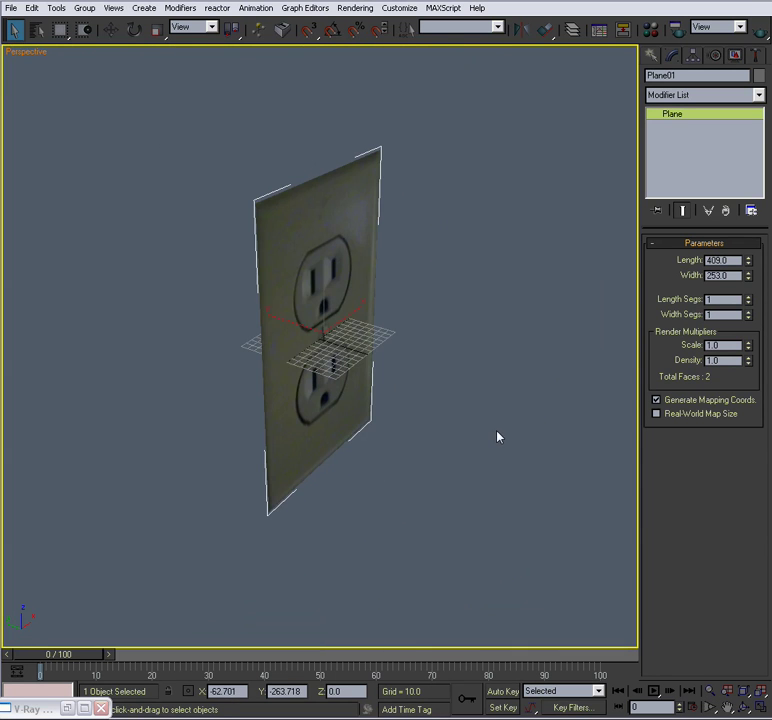
pyautogui.press('w')
pyautogui.moveTo(279, 336); pyautogui.dragTo(207, 311)
pyautogui.hotkey('alt', 'w')
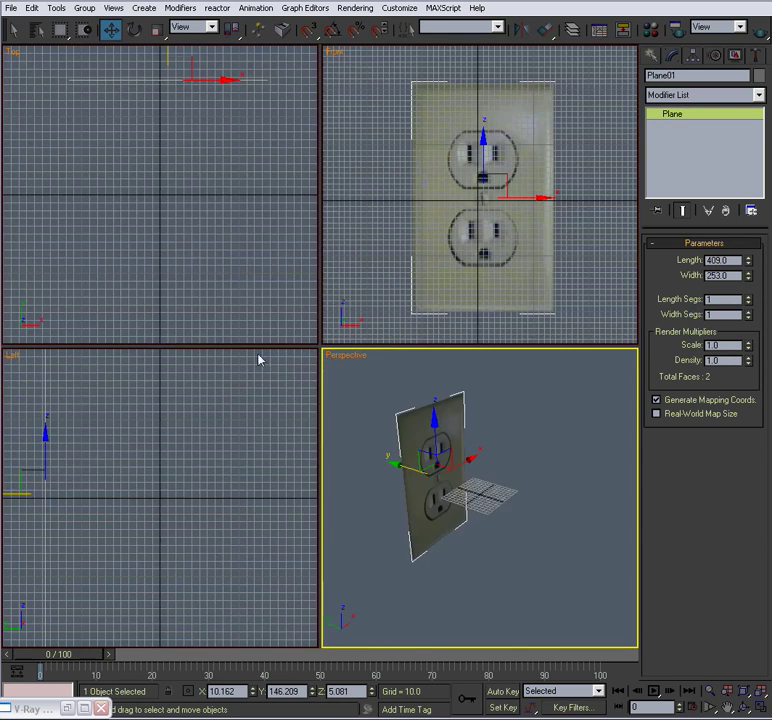
# Step: Maximize the Front view, hide its grid and deselect the reference plane
pyautogui.rightClick(379, 271)
pyautogui.hotkey('alt', 'w')
pyautogui.press('g')
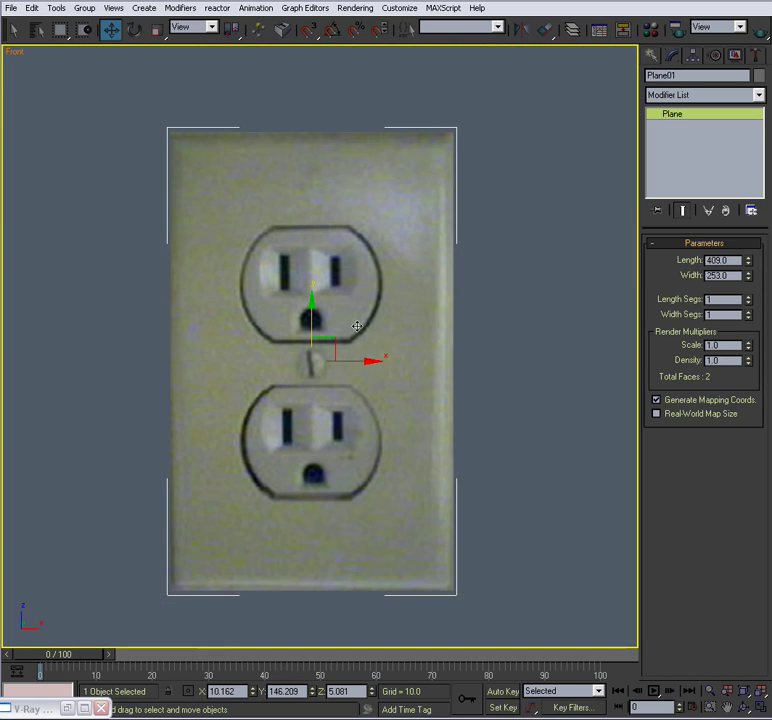
pyautogui.moveTo(357, 326); pyautogui.dragTo(391, 319, button='middle')
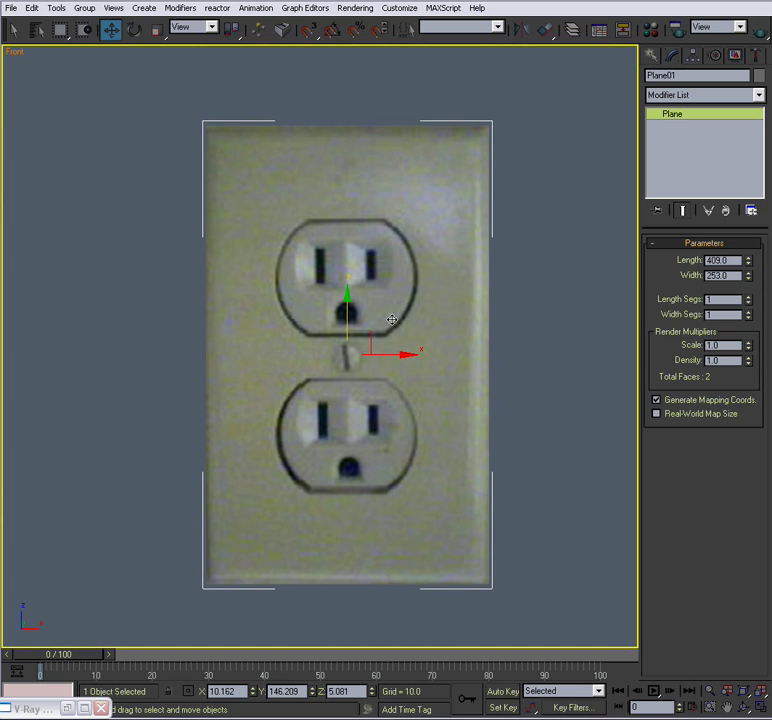
pyautogui.click(573, 321)
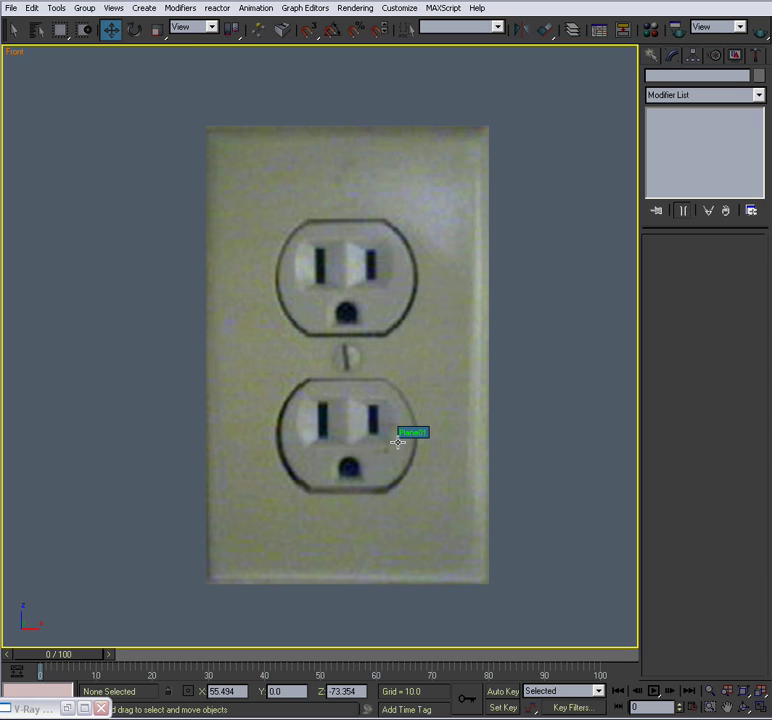
pyautogui.scroll(3, 406, 293)
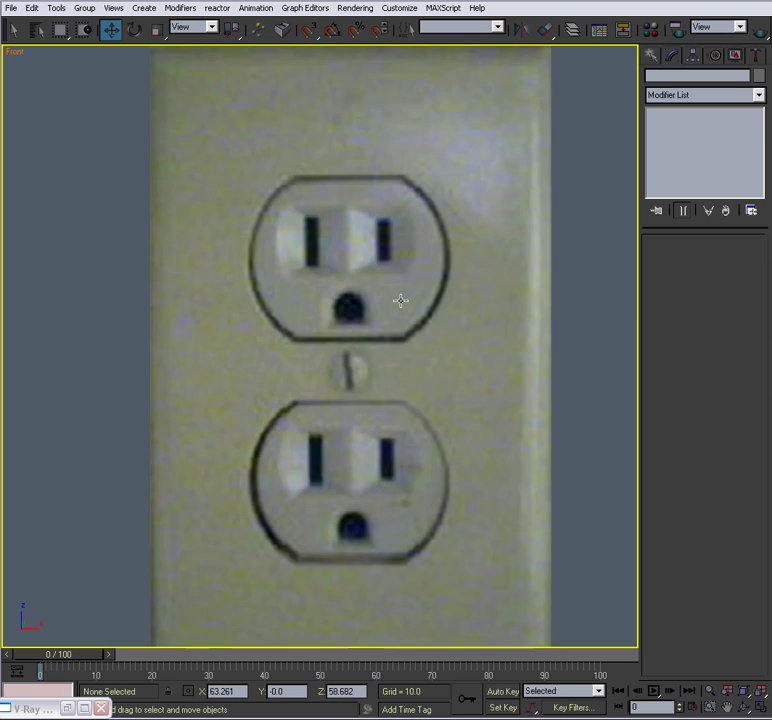
pyautogui.scroll(-3, 391, 284)
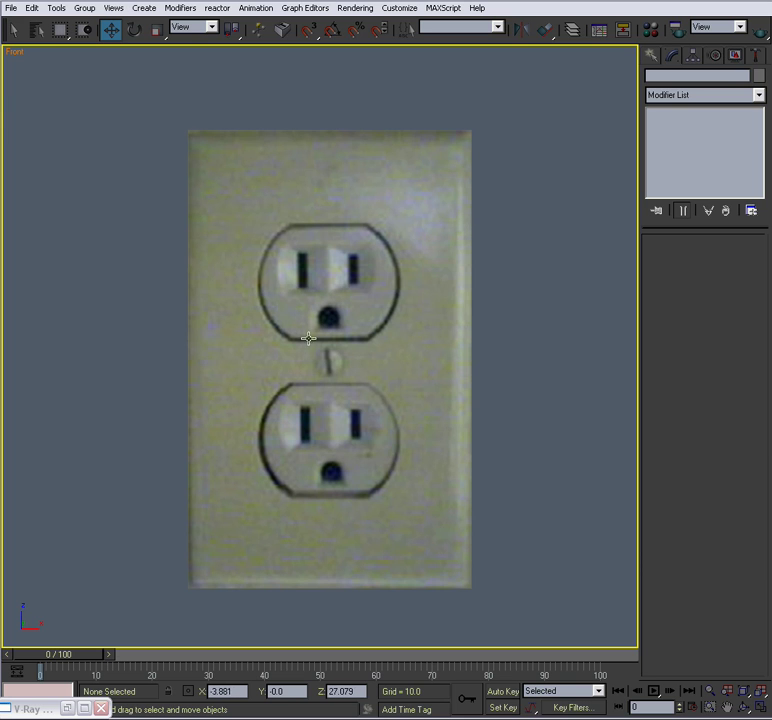
pyautogui.click(652, 57)
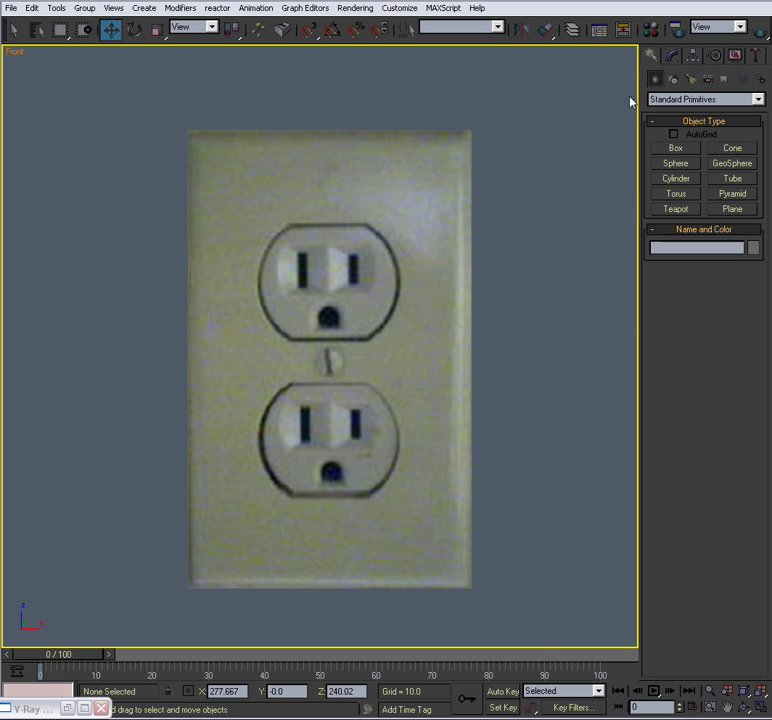
pyautogui.moveTo(443, 193); pyautogui.dragTo(467, 199, button='middle')
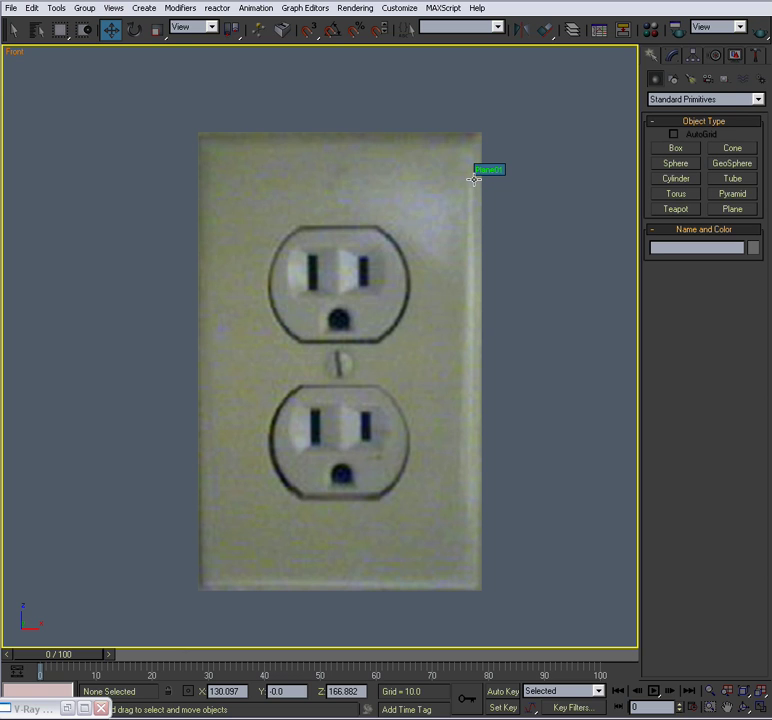
pyautogui.moveTo(482, 190); pyautogui.dragTo(471, 185, button='middle')
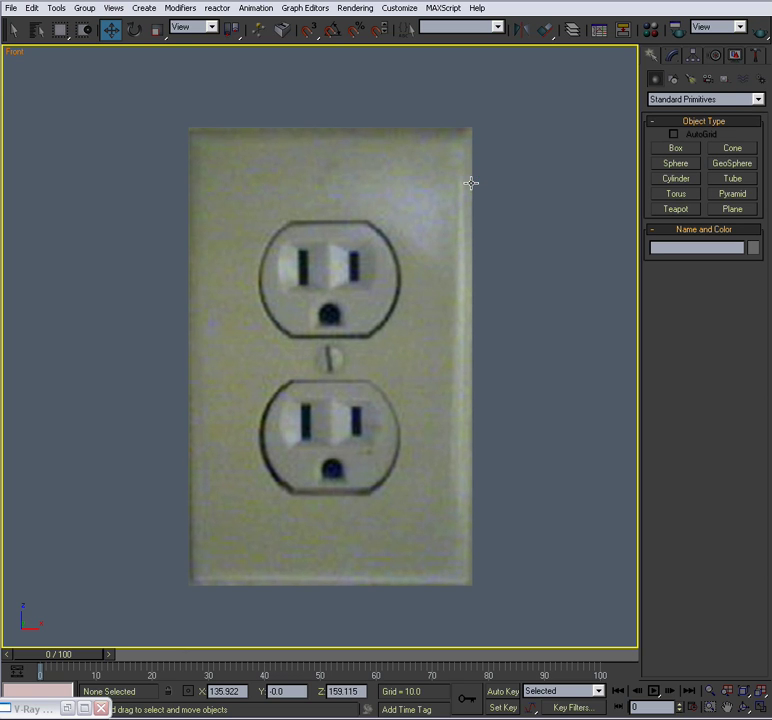
pyautogui.click(671, 58)
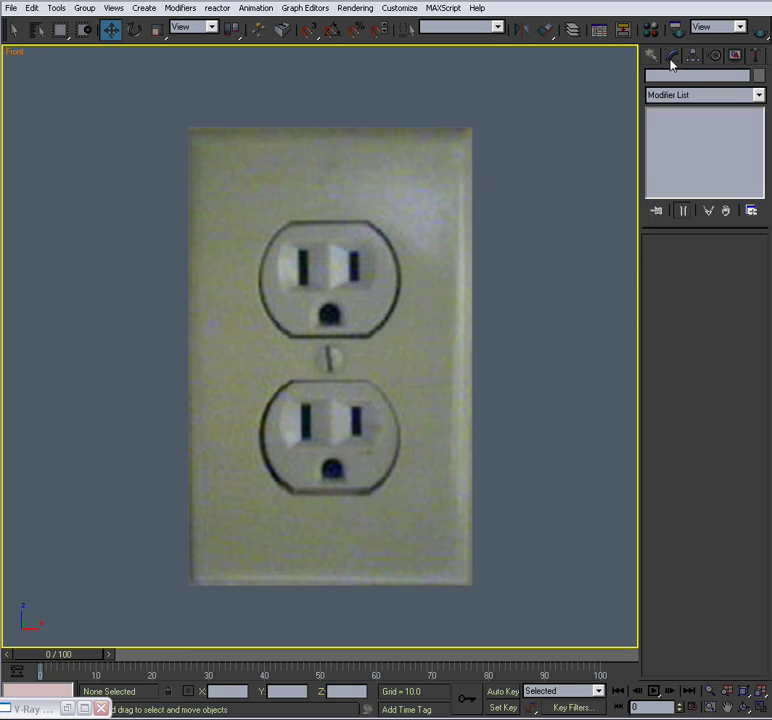
# Step: Draw a rectangle spline around the outer edge of the outlet cover plate in the Front view
pyautogui.click(652, 57)
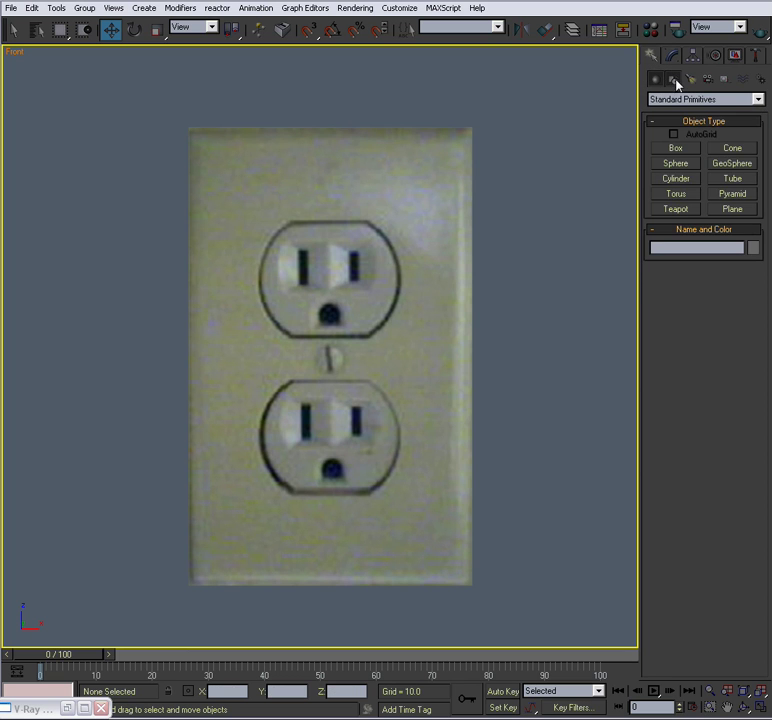
pyautogui.click(674, 79)
pyautogui.click(736, 160)
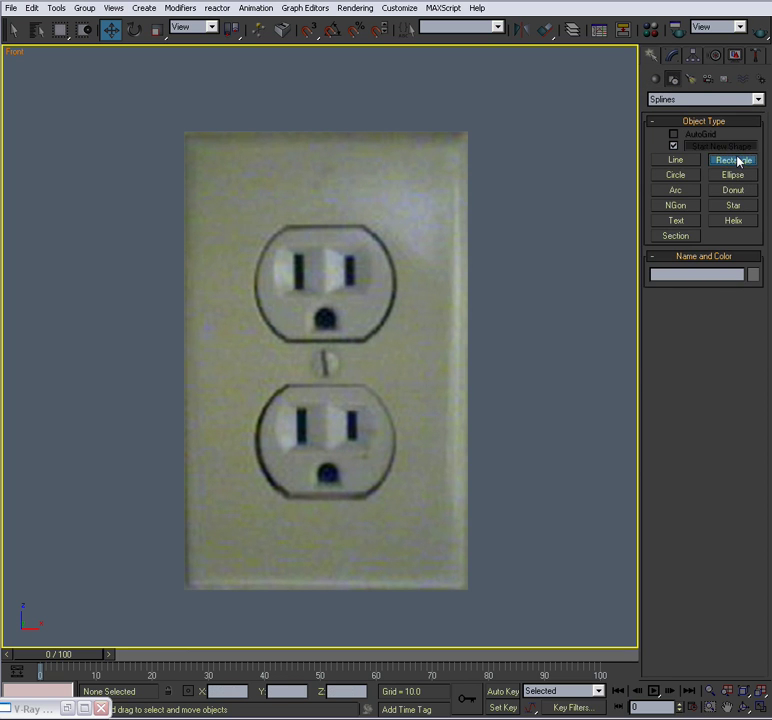
pyautogui.moveTo(186, 106); pyautogui.dragTo(470, 566)
pyautogui.press('w')
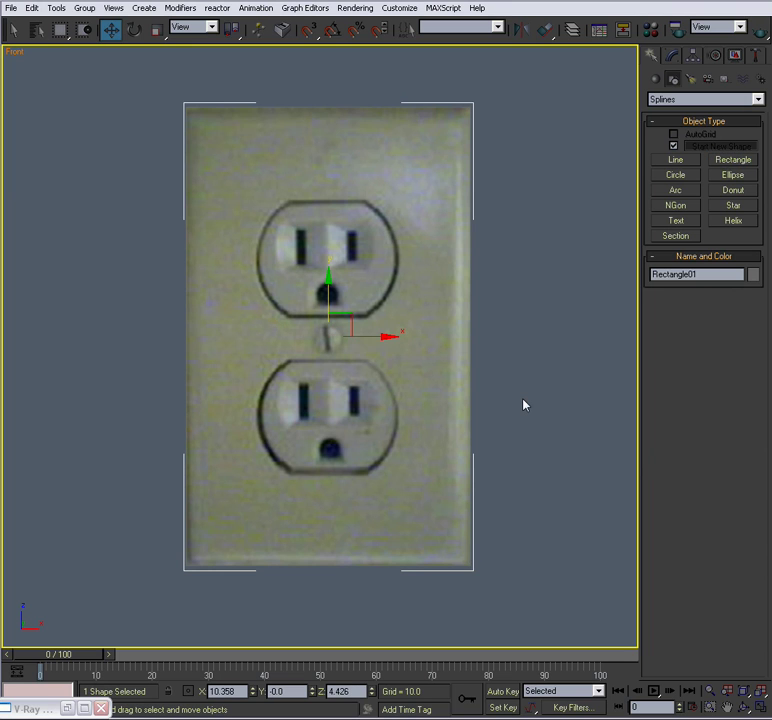
pyautogui.moveTo(534, 330); pyautogui.dragTo(523, 355, button='middle')
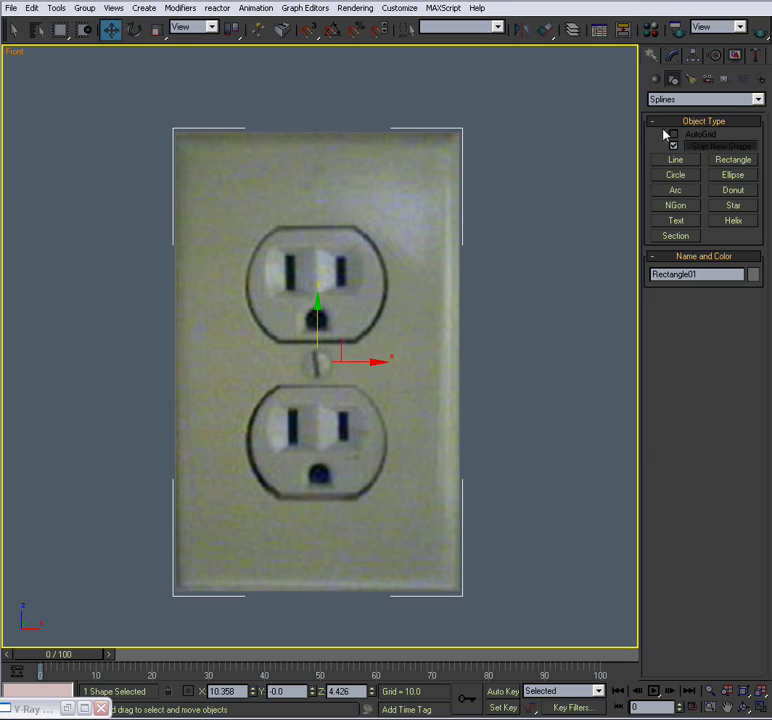
# Step: Draw a straight line spline along the flat top edge of the upper receptacle
pyautogui.click(680, 163)
pyautogui.scroll(4, 279, 238)
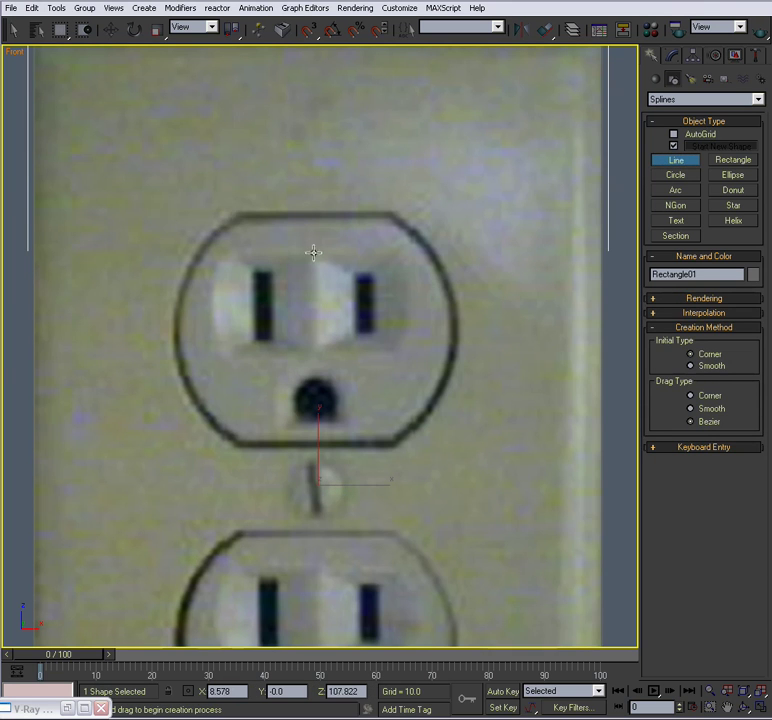
pyautogui.click(237, 209)
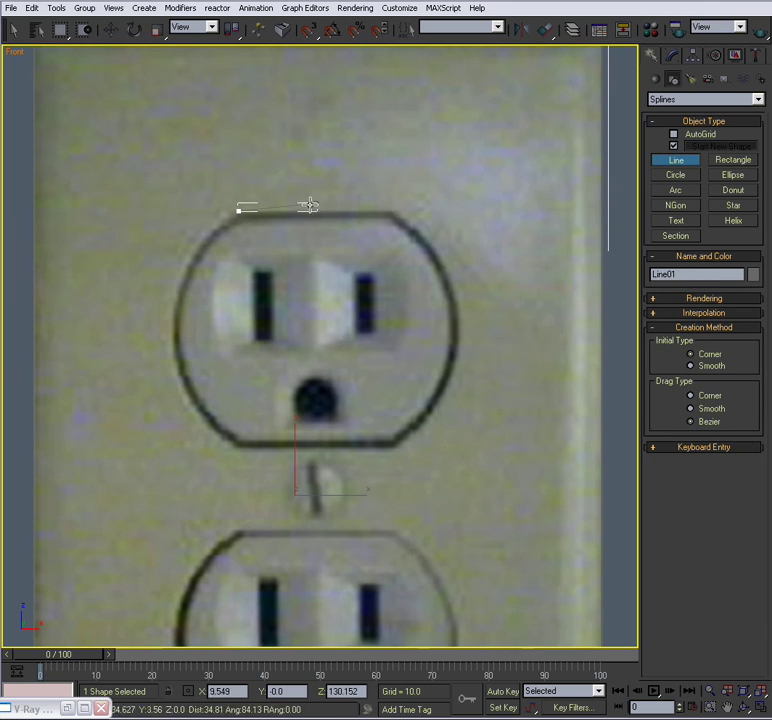
pyautogui.click(414, 205)
pyautogui.rightClick(415, 207)
pyautogui.press('w')
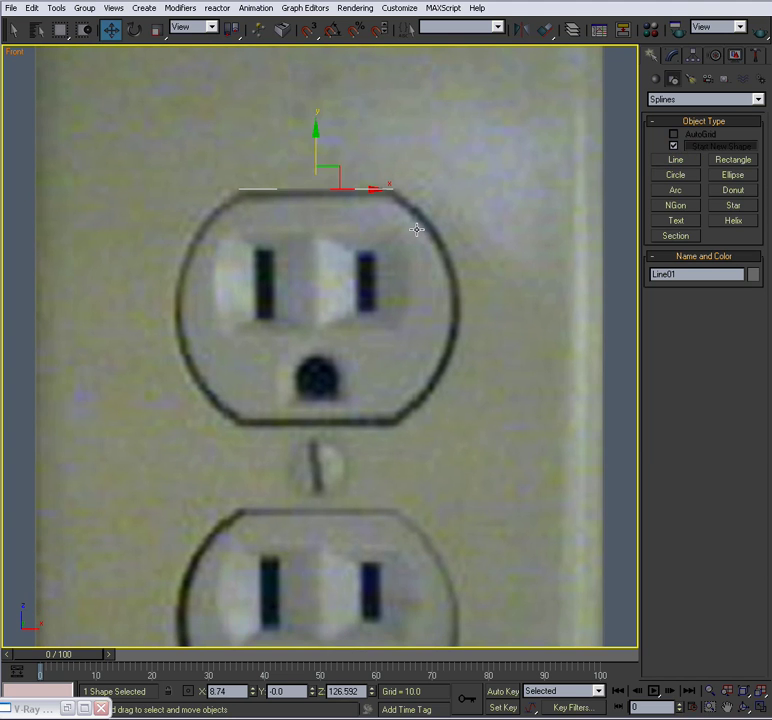
# Step: Copy the line to the upper receptacle's bottom edge and to the lower receptacle's flat top and bottom edges
pyautogui.moveTo(320, 130)
pyautogui.keyDown('shift'); pyautogui.mouseDown()
pyautogui.moveTo(327, 362)
pyautogui.moveTo(338, 376)
pyautogui.mouseUp(); pyautogui.keyUp('shift')
pyautogui.click(397, 421)
pyautogui.moveTo(359, 428)
pyautogui.mouseDown(button='middle')
pyautogui.moveTo(383, 296)
pyautogui.moveTo(392, 174)
pyautogui.mouseUp(button='middle')
pyautogui.moveTo(352, 117)
pyautogui.keyDown('shift'); pyautogui.mouseDown()
pyautogui.moveTo(363, 200)
pyautogui.moveTo(350, 358)
pyautogui.moveTo(357, 426)
pyautogui.moveTo(367, 436)
pyautogui.mouseUp(); pyautogui.keyUp('shift')
pyautogui.click(392, 423)
pyautogui.click(387, 423)
# Step: Enable snapping and draw end-end-middle arcs along both curved sides of the upper receptacle, joining the ends of its lines
pyautogui.moveTo(365, 269); pyautogui.dragTo(365, 424, button='middle')
pyautogui.moveTo(409, 294); pyautogui.dragTo(413, 321, button='middle')
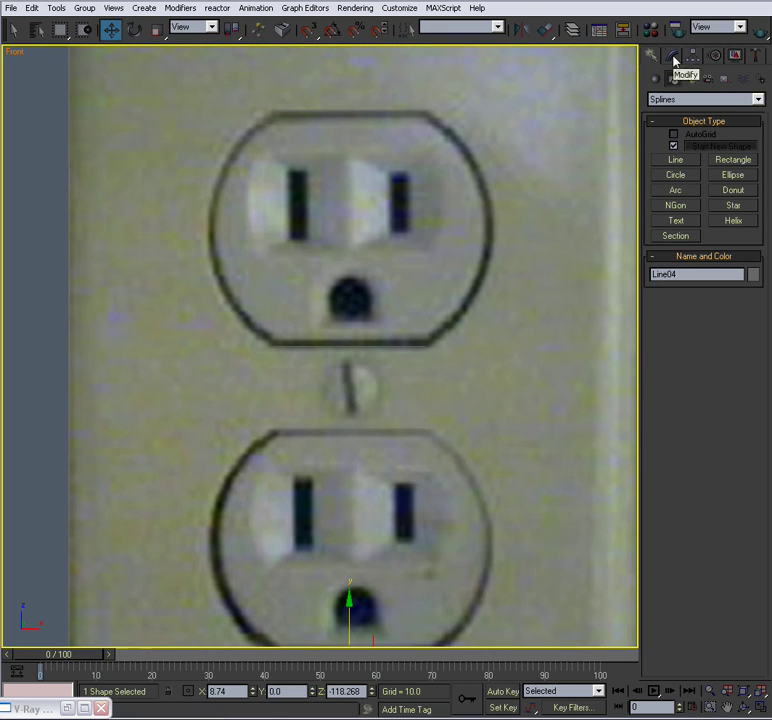
pyautogui.click(675, 190)
pyautogui.moveTo(372, 246); pyautogui.dragTo(376, 262, button='middle')
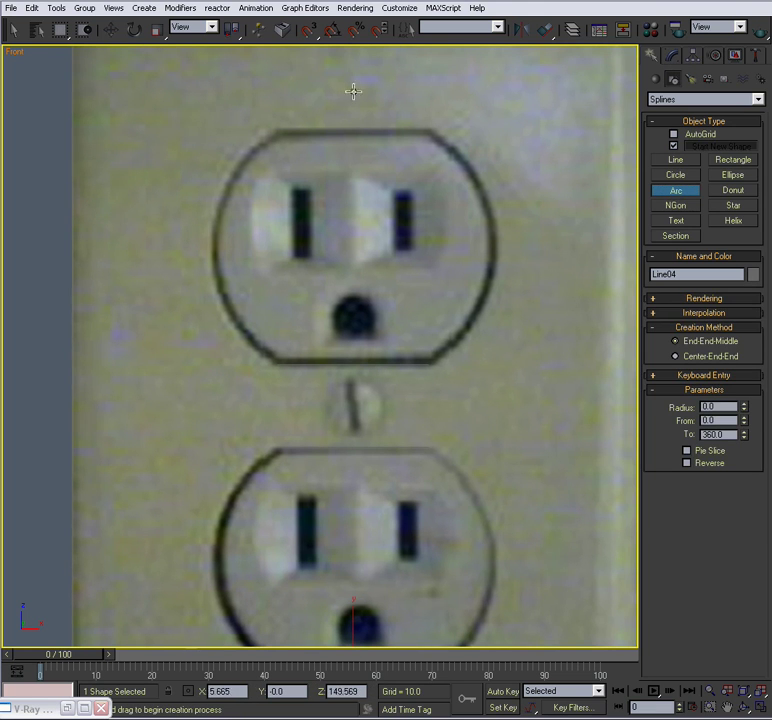
pyautogui.moveTo(315, 33); pyautogui.dragTo(315, 69)
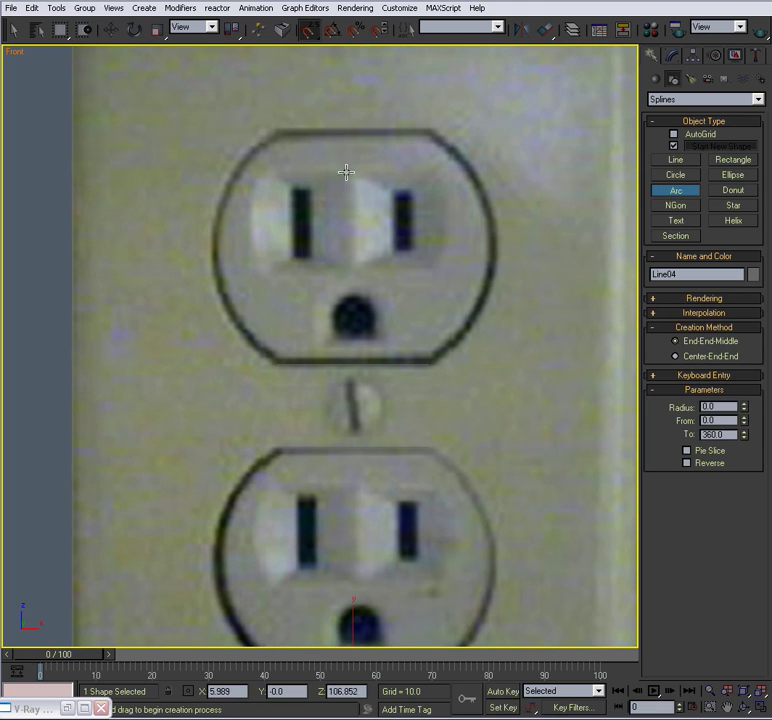
pyautogui.moveTo(279, 130); pyautogui.dragTo(278, 366)
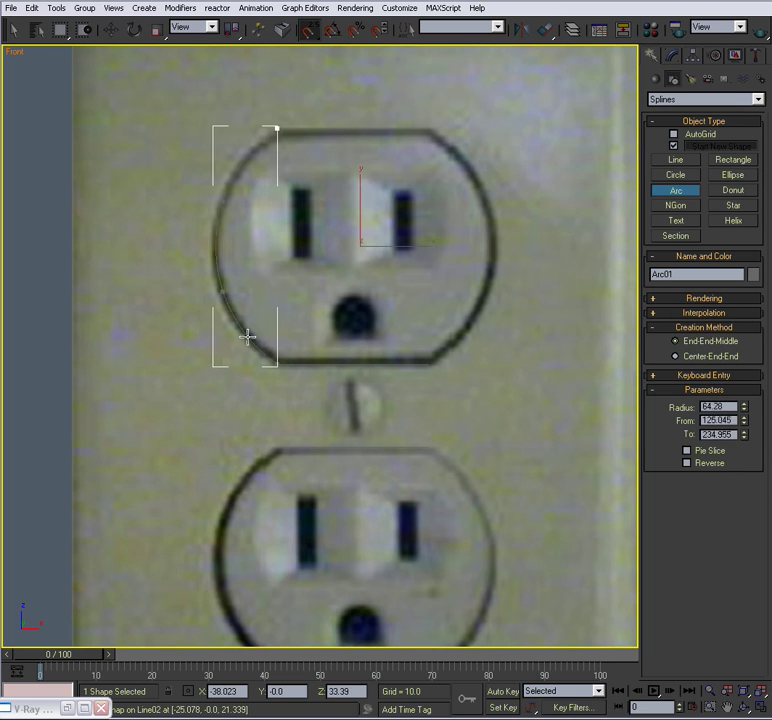
pyautogui.click(241, 333)
pyautogui.moveTo(412, 172); pyautogui.dragTo(355, 172, button='middle')
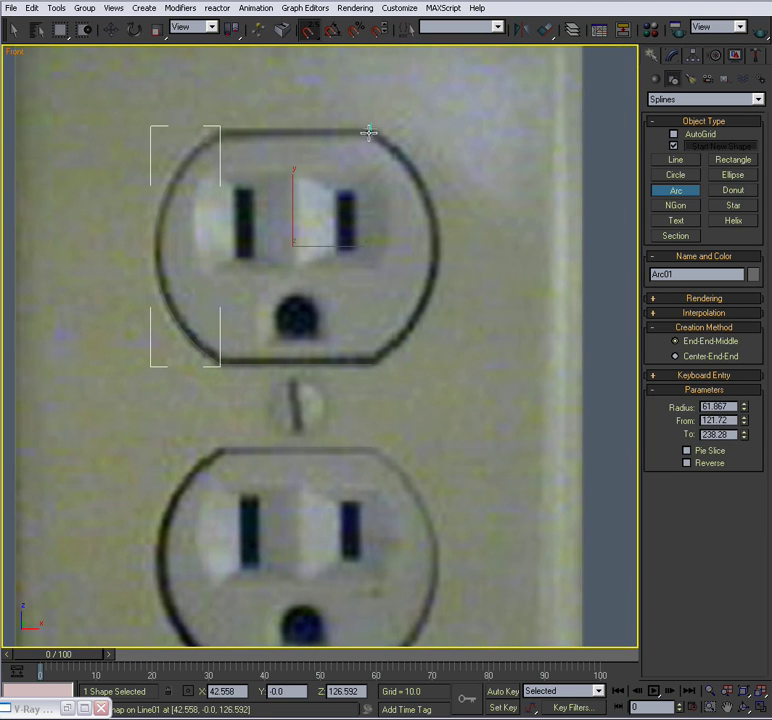
pyautogui.moveTo(369, 131); pyautogui.dragTo(363, 357)
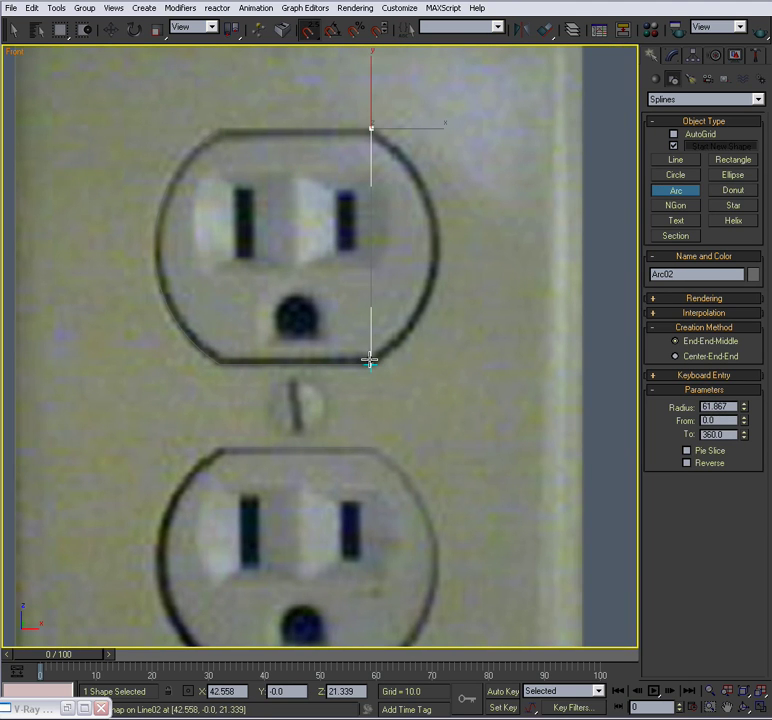
pyautogui.moveTo(370, 362); pyautogui.dragTo(371, 362)
# Step: Draw snapped arcs along both curved sides of the lower receptacle, joining the ends of its top and bottom lines
pyautogui.moveTo(410, 325); pyautogui.dragTo(460, 175, button='middle')
pyautogui.click(270, 300)
pyautogui.moveTo(270, 300); pyautogui.dragTo(266, 523)
pyautogui.moveTo(356, 386); pyautogui.dragTo(268, 355, button='middle')
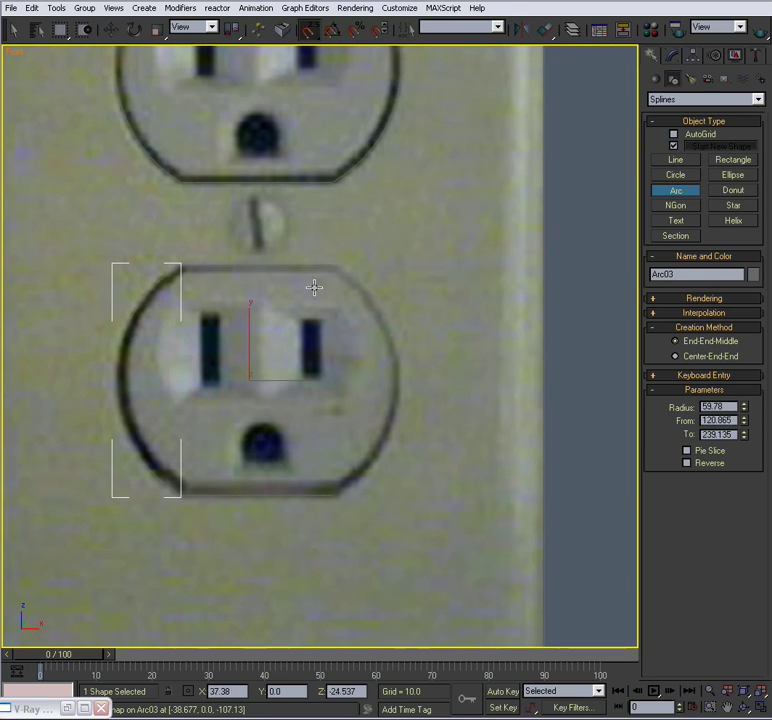
pyautogui.moveTo(332, 266); pyautogui.dragTo(332, 491)
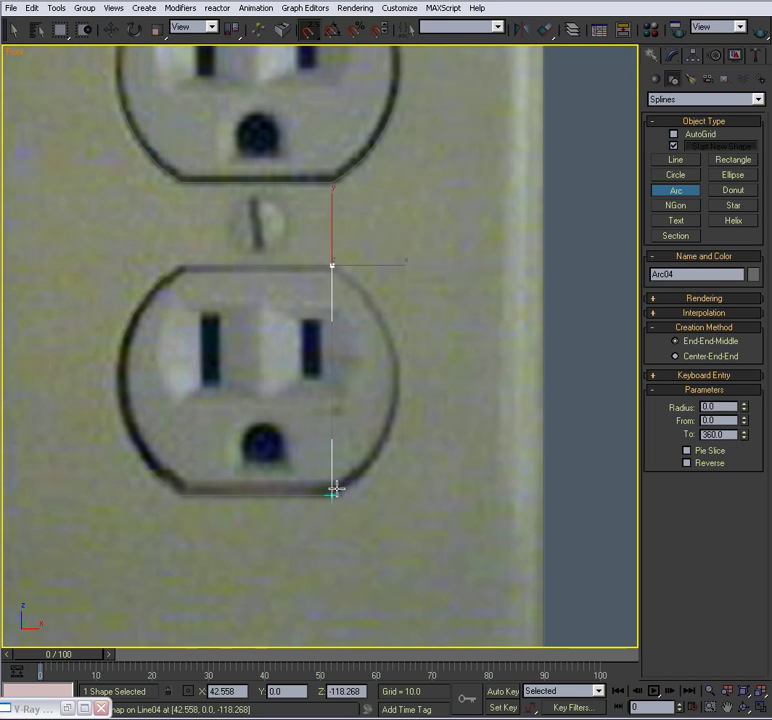
pyautogui.click(378, 451)
pyautogui.rightClick(281, 388)
pyautogui.moveTo(281, 388); pyautogui.dragTo(328, 425, button='middle')
pyautogui.rightClick(331, 427)
pyautogui.click(546, 405)
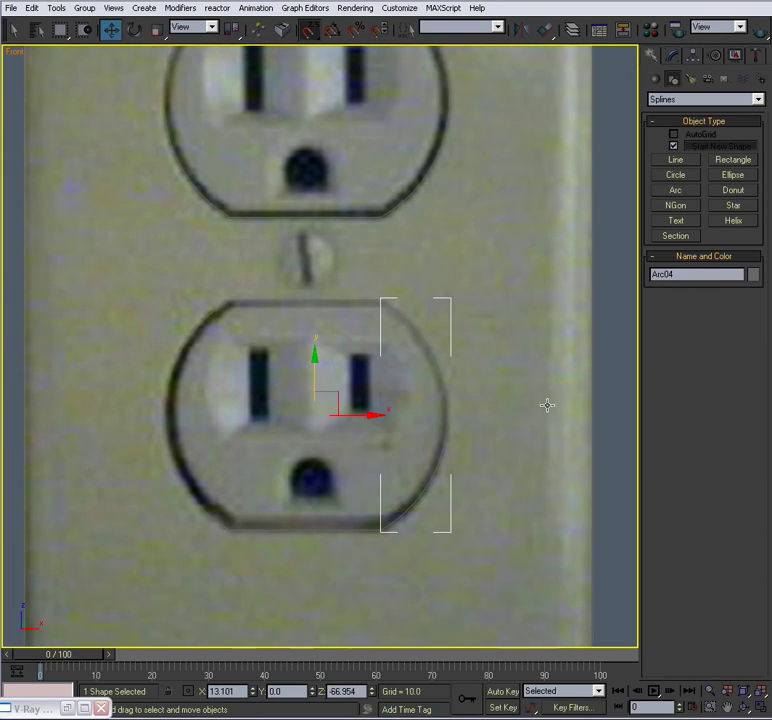
# Step: Maximize the Perspective view and examine the traced splines and the reference plane from an angle
pyautogui.hotkey('alt', 'w')
pyautogui.rightClick(500, 422)
pyautogui.hotkey('alt', 'w')
pyautogui.keyDown('alt'); pyautogui.moveTo(492, 421); pyautogui.dragTo(441, 398, button='middle'); pyautogui.keyUp('alt')
pyautogui.click(455, 385)
pyautogui.scroll(2, 441, 398)
pyautogui.click(378, 331)
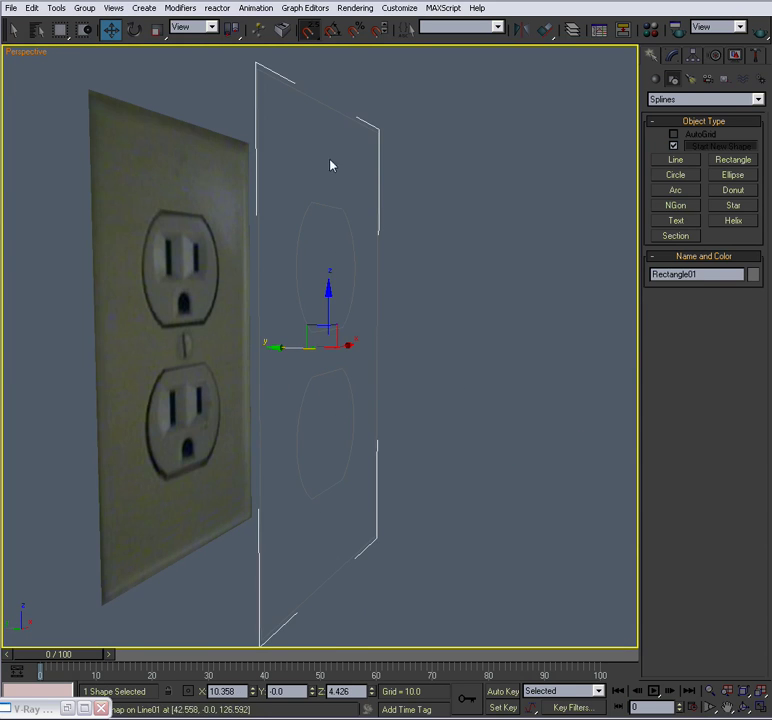
pyautogui.moveTo(319, 179); pyautogui.dragTo(348, 222)
pyautogui.keyDown('alt'); pyautogui.moveTo(348, 226); pyautogui.dragTo(343, 337, button='middle'); pyautogui.keyUp('alt')
pyautogui.moveTo(320, 280); pyautogui.dragTo(283, 305)
pyautogui.click(477, 303)
pyautogui.keyDown('alt'); pyautogui.moveTo(477, 303); pyautogui.dragTo(431, 374, button='middle'); pyautogui.keyUp('alt')
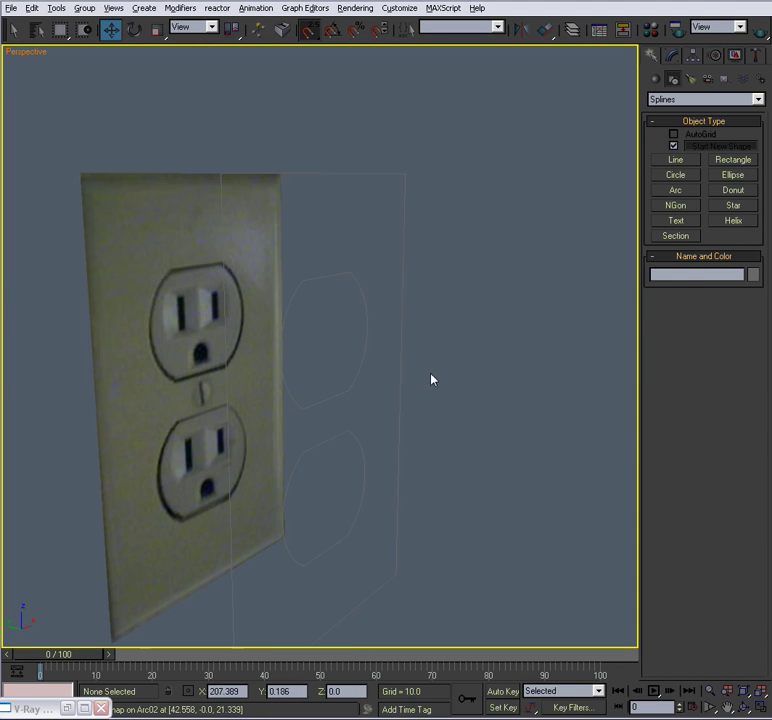
# Step: Attach the two arcs and the bottom line of the upper receptacle to its top line as one spline object
pyautogui.click(329, 272)
pyautogui.rightClick(329, 272)
pyautogui.click(672, 56)
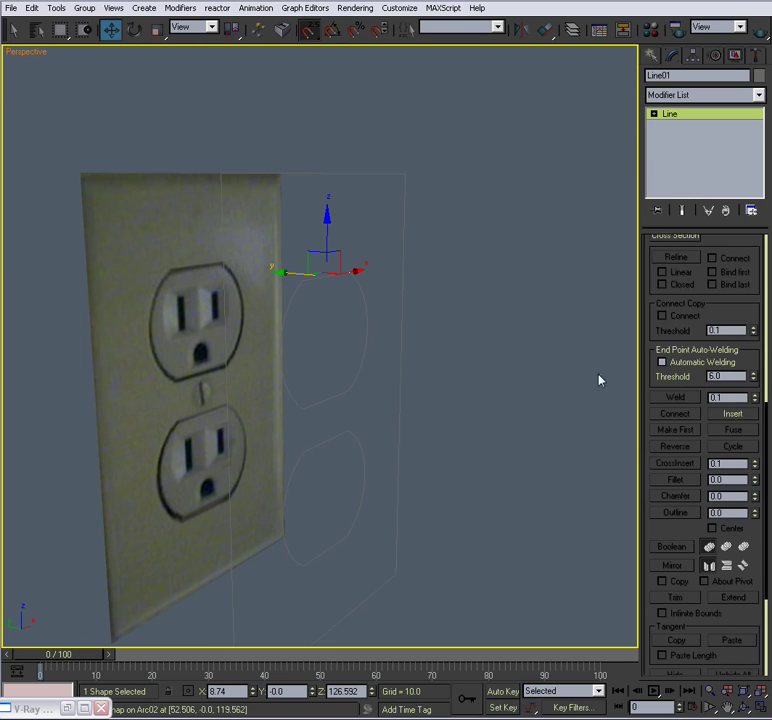
pyautogui.scroll(5, 686, 430)
pyautogui.click(675, 366)
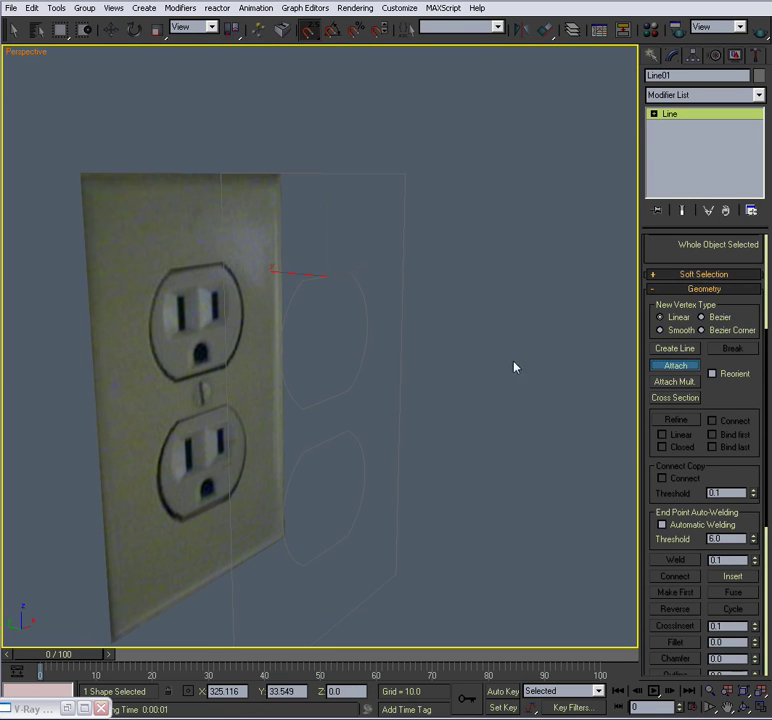
pyautogui.click(289, 320)
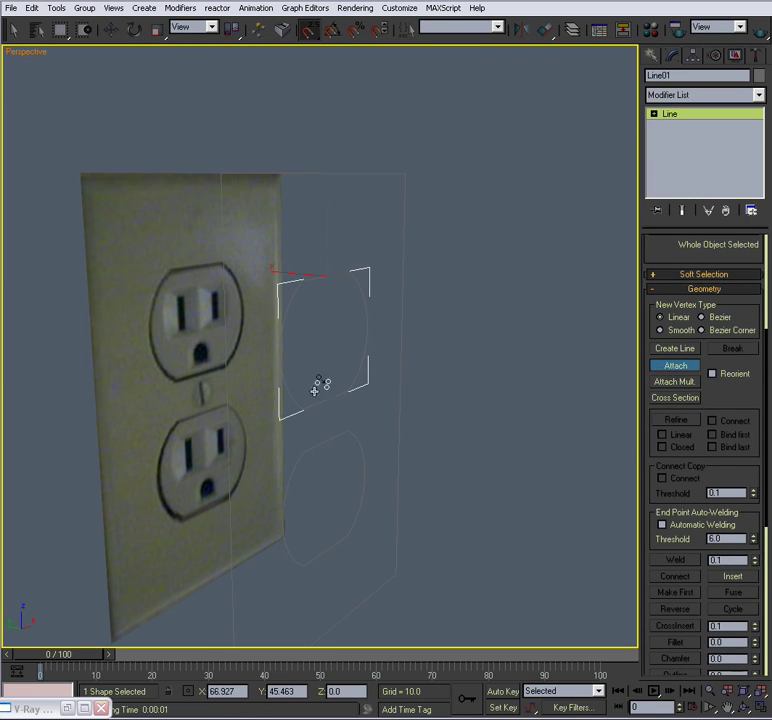
pyautogui.click(518, 388)
pyautogui.click(357, 310)
# Step: Enter vertex editing on the upper receptacle outline and weld the two overlapping vertices at its top-right corner
pyautogui.moveTo(367, 324); pyautogui.dragTo(403, 359, button='middle')
pyautogui.scroll(2, 403, 359)
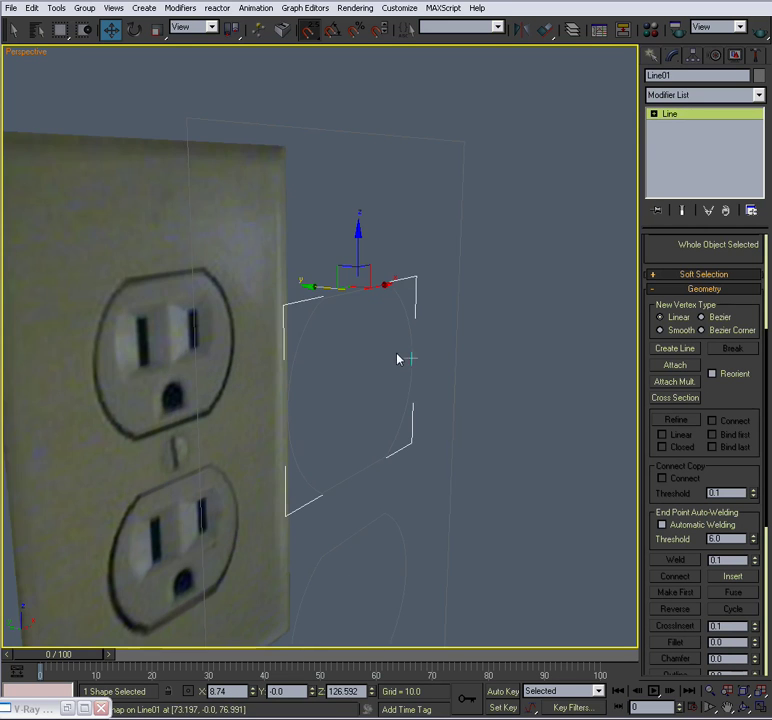
pyautogui.scroll(1, 407, 311)
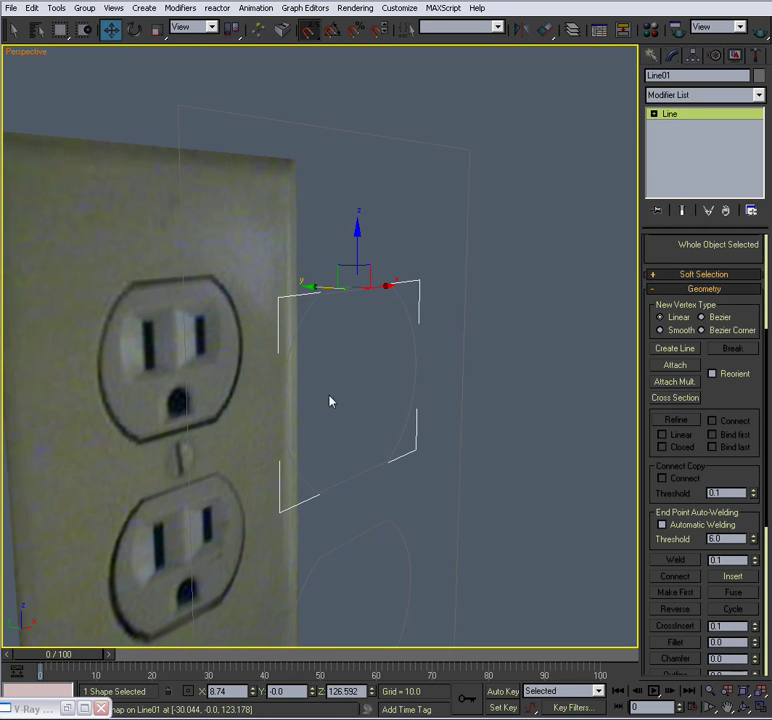
pyautogui.scroll(2, 362, 360)
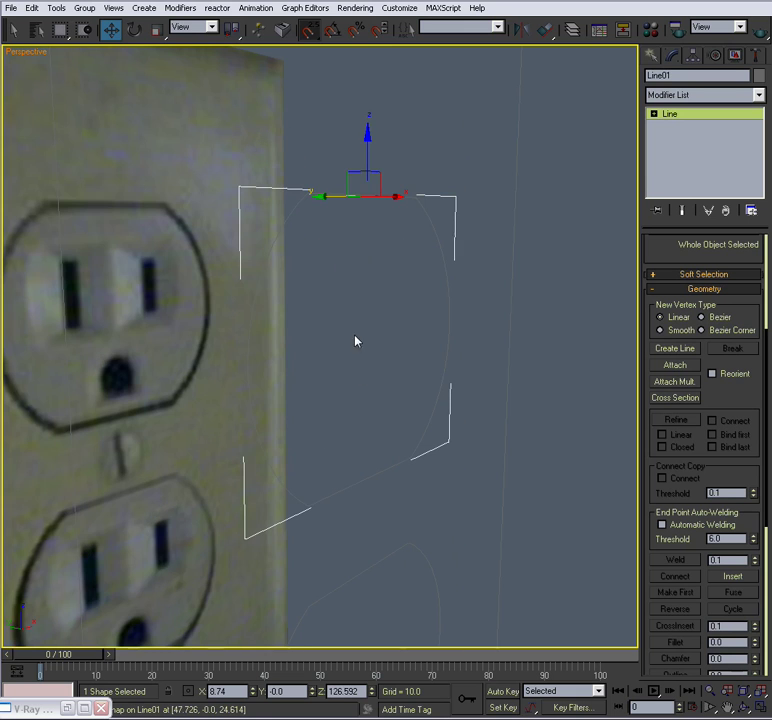
pyautogui.press('1')
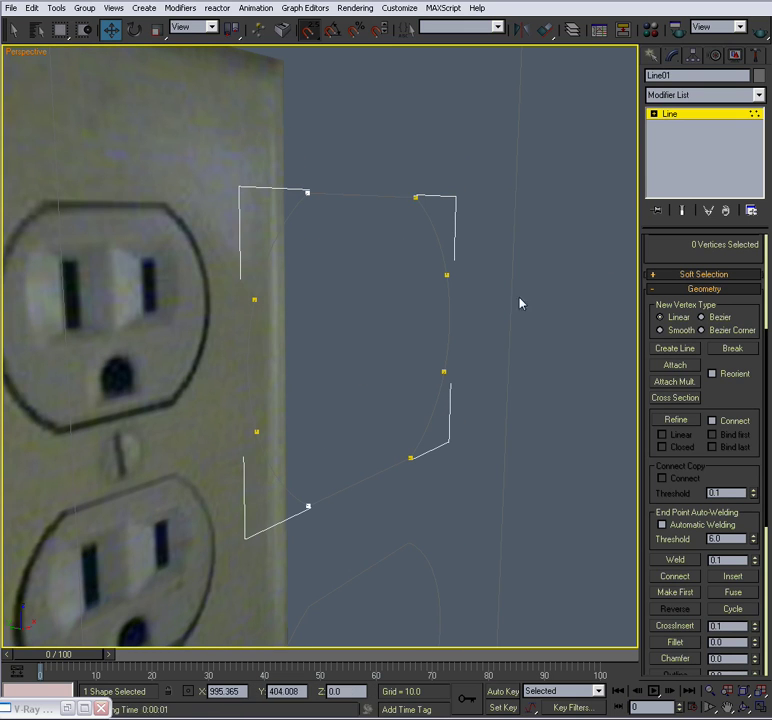
pyautogui.moveTo(396, 165); pyautogui.dragTo(484, 259)
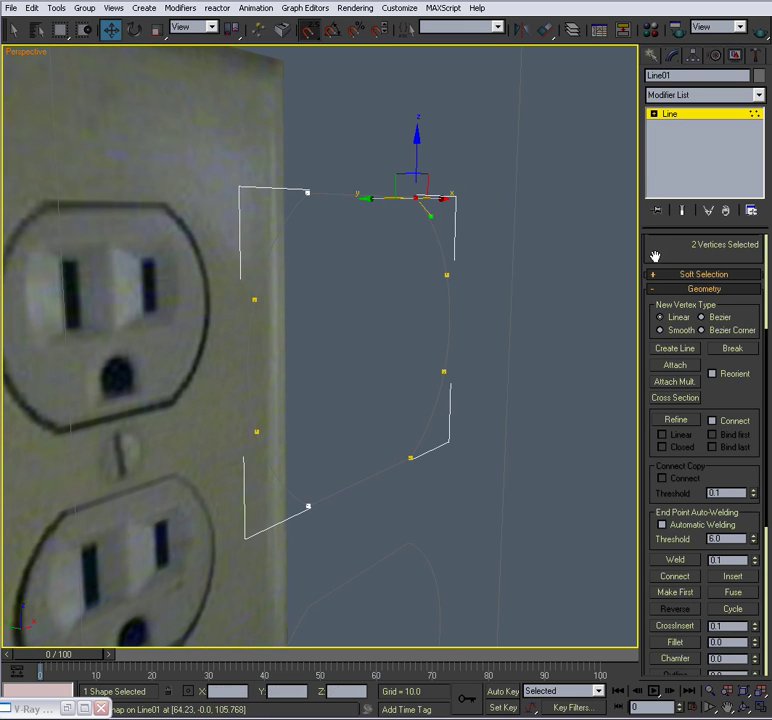
pyautogui.scroll(1, 708, 280)
pyautogui.moveTo(760, 503); pyautogui.dragTo(753, 479)
pyautogui.click(677, 573)
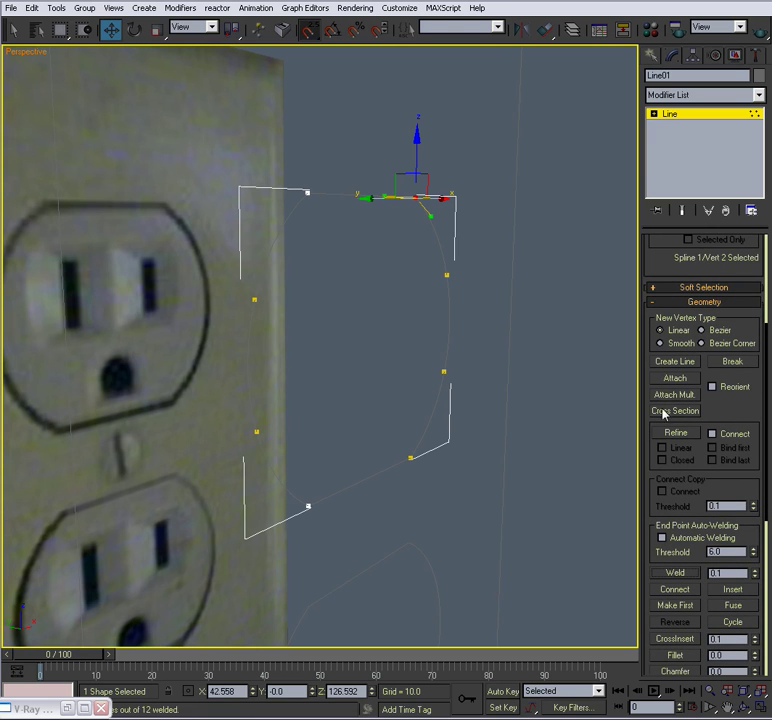
# Step: Weld the overlapping vertices at the upper receptacle outline's remaining three corners and leave vertex editing
pyautogui.click(405, 451)
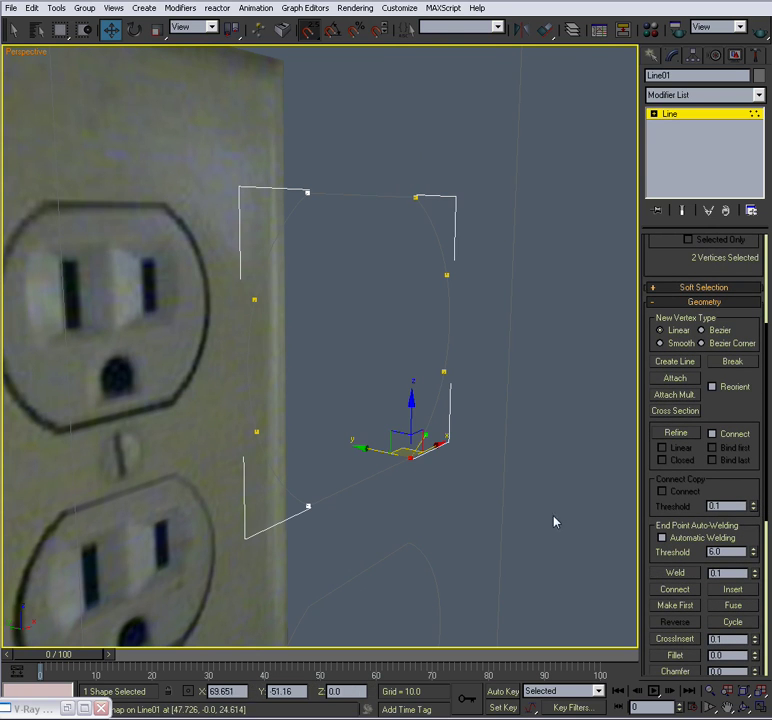
pyautogui.click(686, 574)
pyautogui.moveTo(298, 548); pyautogui.dragTo(298, 546)
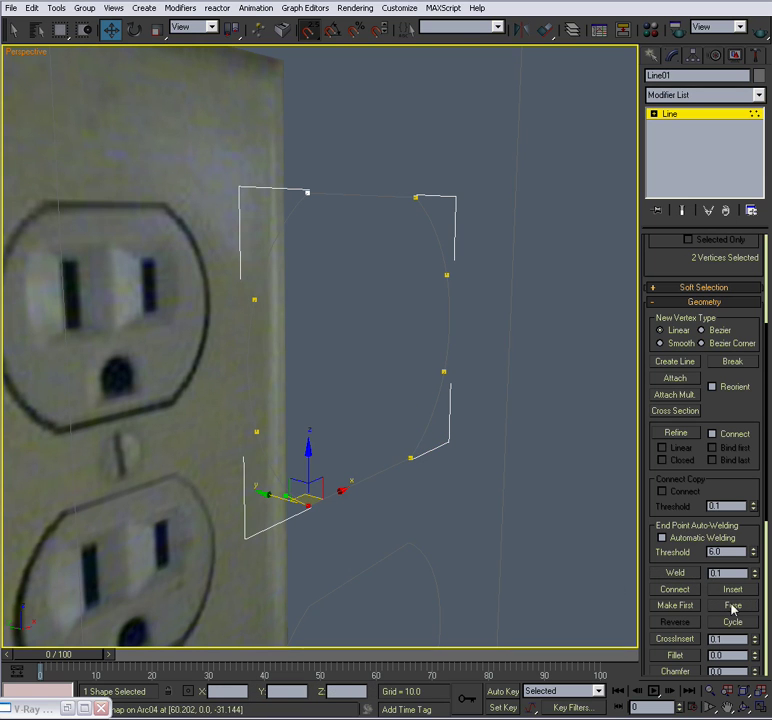
pyautogui.click(674, 573)
pyautogui.moveTo(301, 221); pyautogui.dragTo(301, 220)
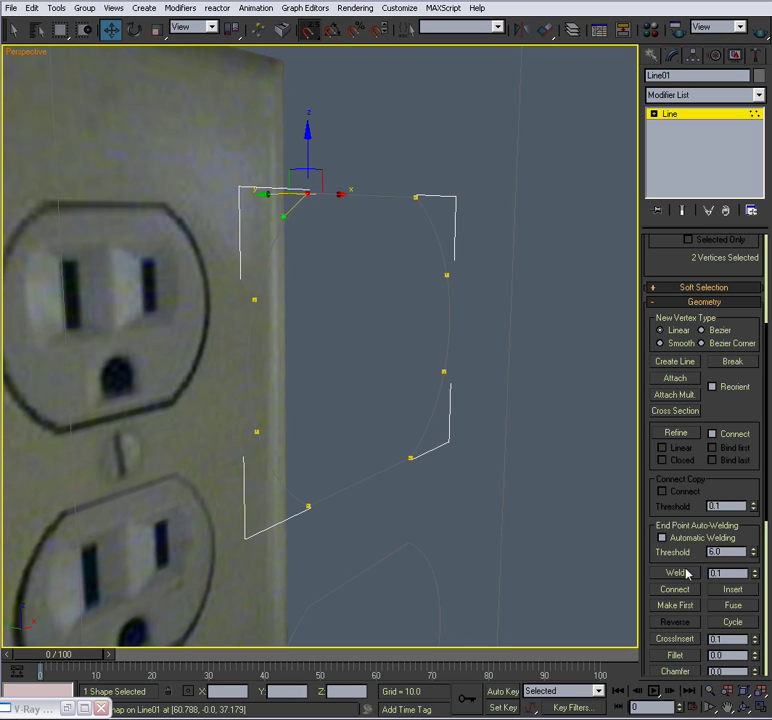
pyautogui.click(672, 574)
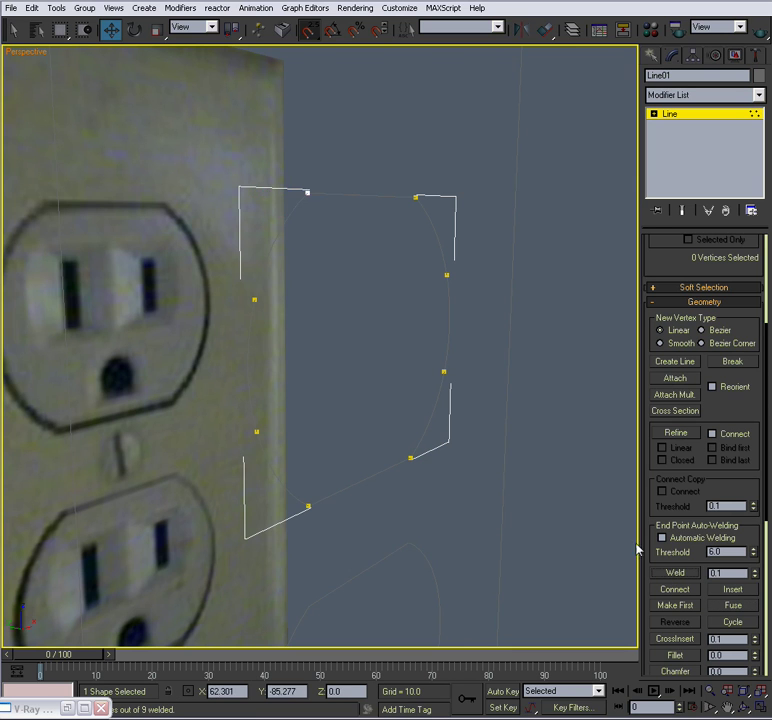
pyautogui.moveTo(494, 477); pyautogui.dragTo(436, 345, button='middle')
pyautogui.scroll(-2, 436, 345)
pyautogui.click(676, 114)
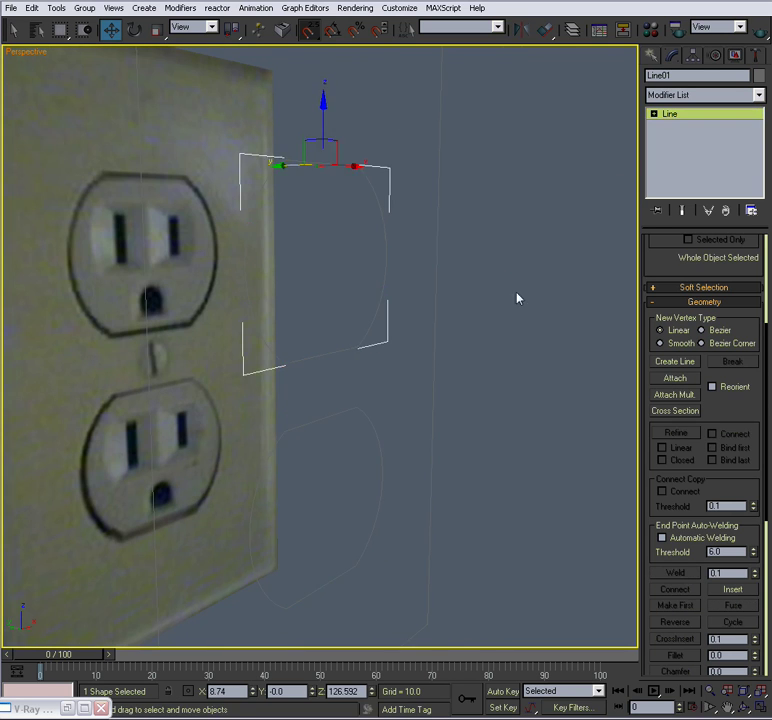
# Step: Attach the arcs and bottom line of the lower receptacle to its top line as one spline object
pyautogui.moveTo(381, 437); pyautogui.dragTo(379, 345, button='middle')
pyautogui.click(353, 314)
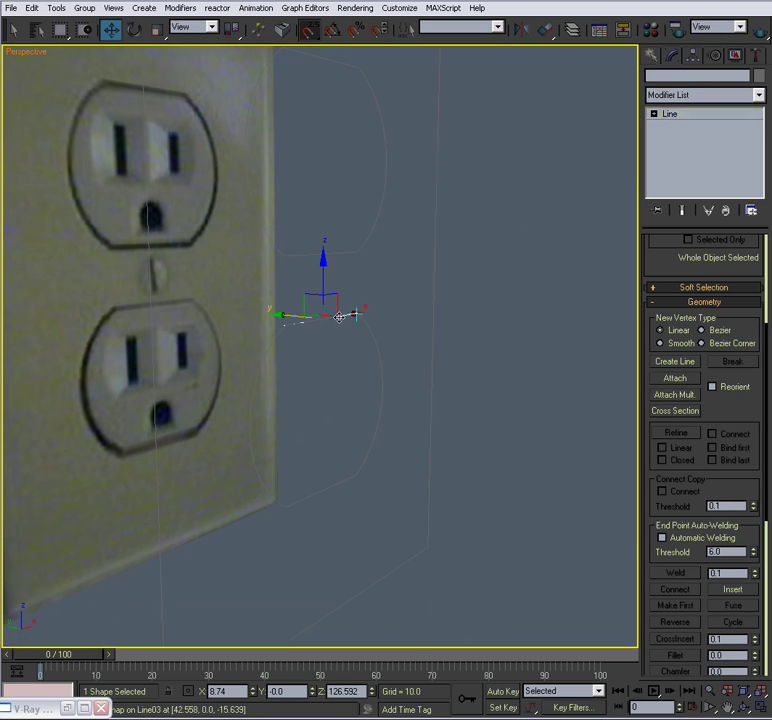
pyautogui.click(675, 379)
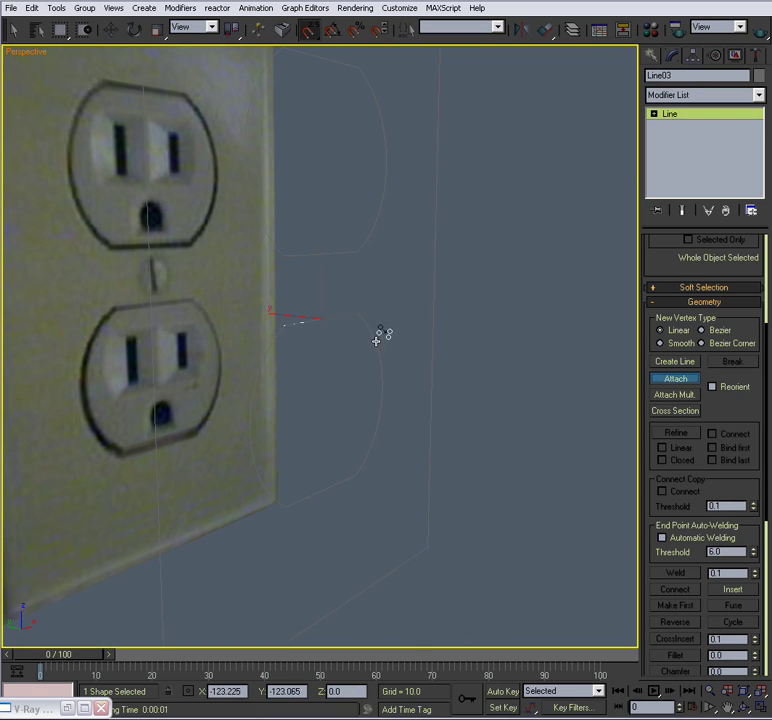
pyautogui.click(377, 340)
pyautogui.click(263, 356)
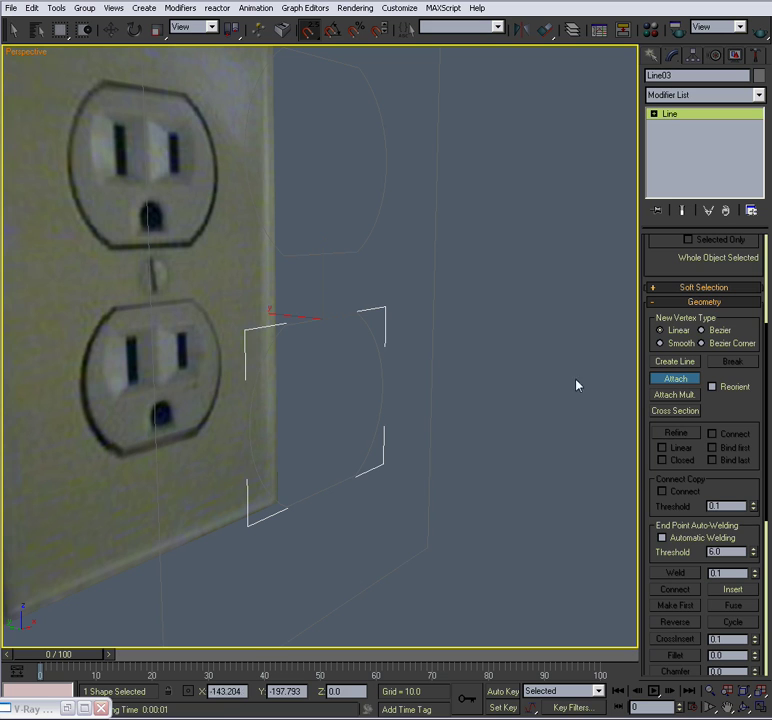
pyautogui.press('w')
# Step: Enter vertex editing on the lower receptacle outline and weld the overlapping vertices at its two top corners
pyautogui.click(655, 115)
pyautogui.click(681, 125)
pyautogui.moveTo(339, 289); pyautogui.dragTo(382, 336)
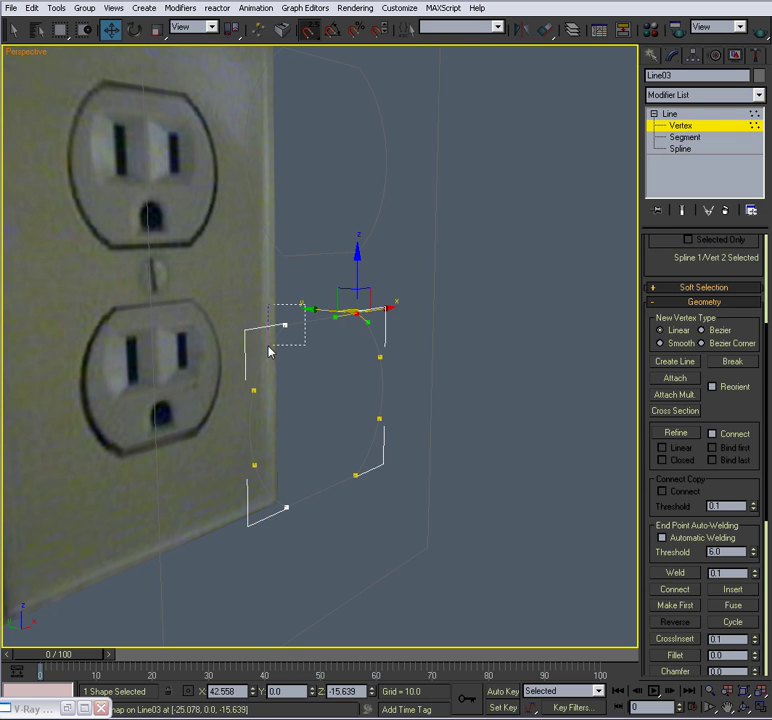
pyautogui.moveTo(303, 310); pyautogui.dragTo(281, 358)
pyautogui.click(679, 574)
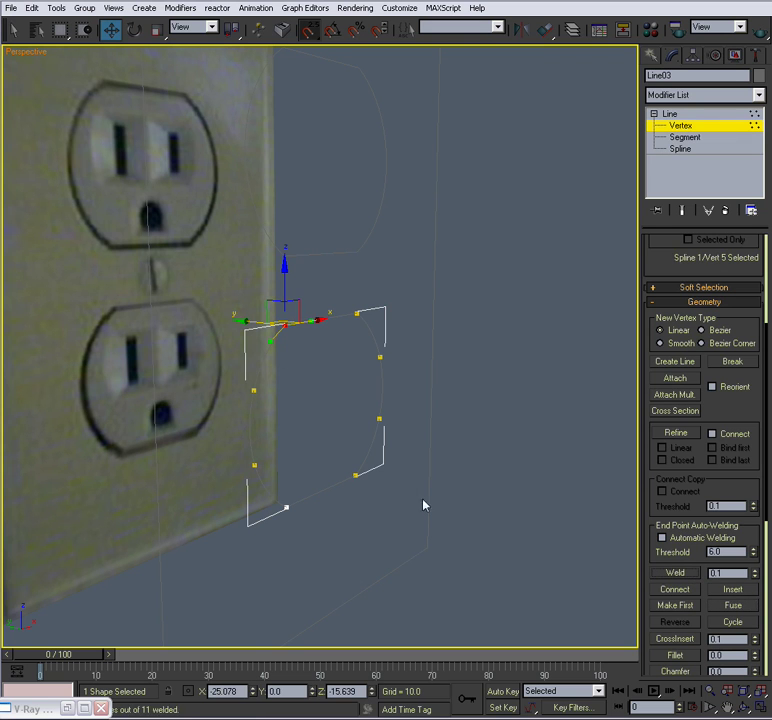
# Step: Weld the overlapping vertices at the lower receptacle outline's two bottom corners and leave vertex editing
pyautogui.moveTo(372, 496); pyautogui.dragTo(341, 446)
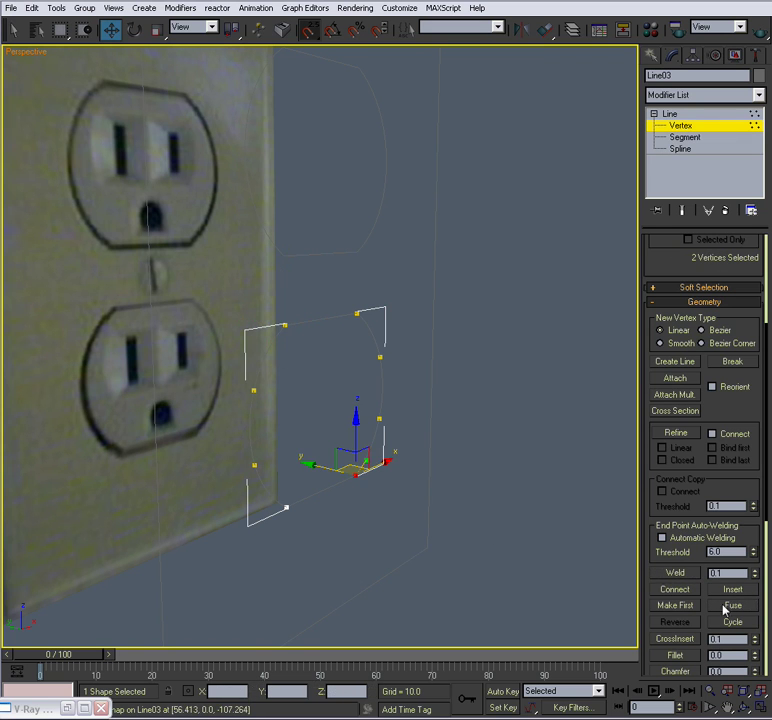
pyautogui.click(678, 573)
pyautogui.moveTo(297, 489); pyautogui.dragTo(273, 532)
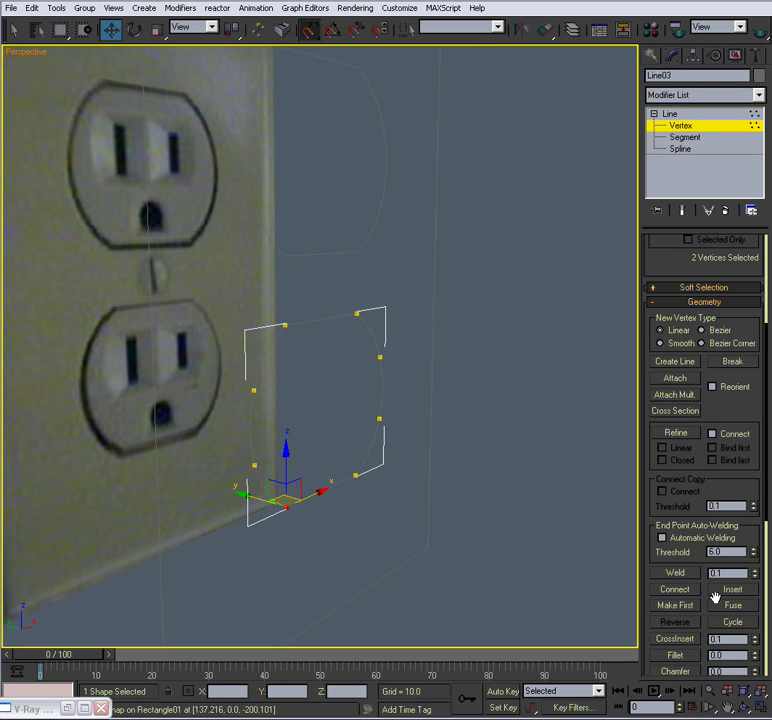
pyautogui.click(681, 574)
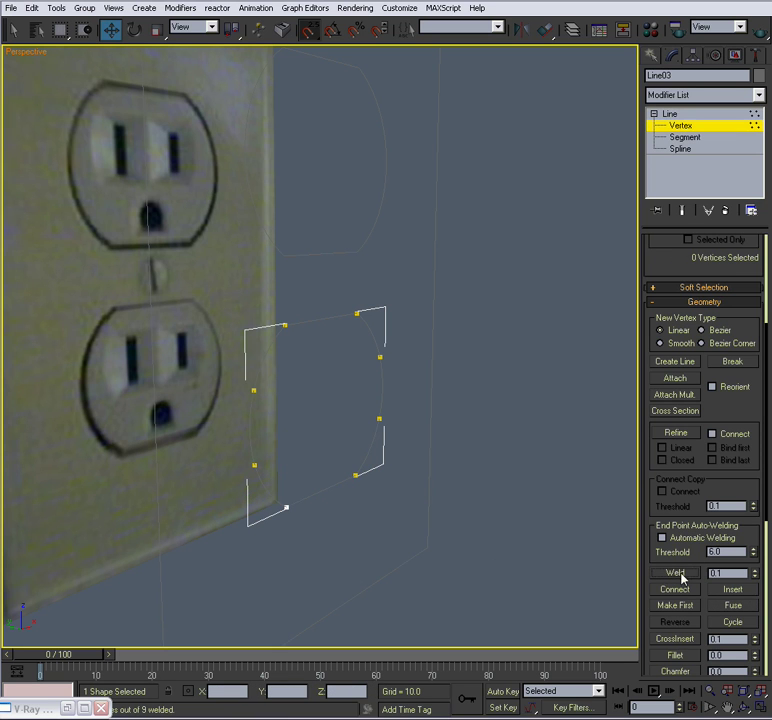
pyautogui.click(683, 126)
# Step: Select the cover plate's outer rectangle and convert it to an editable spline
pyautogui.keyDown('alt'); pyautogui.moveTo(492, 261); pyautogui.dragTo(492, 283, button='middle'); pyautogui.keyUp('alt')
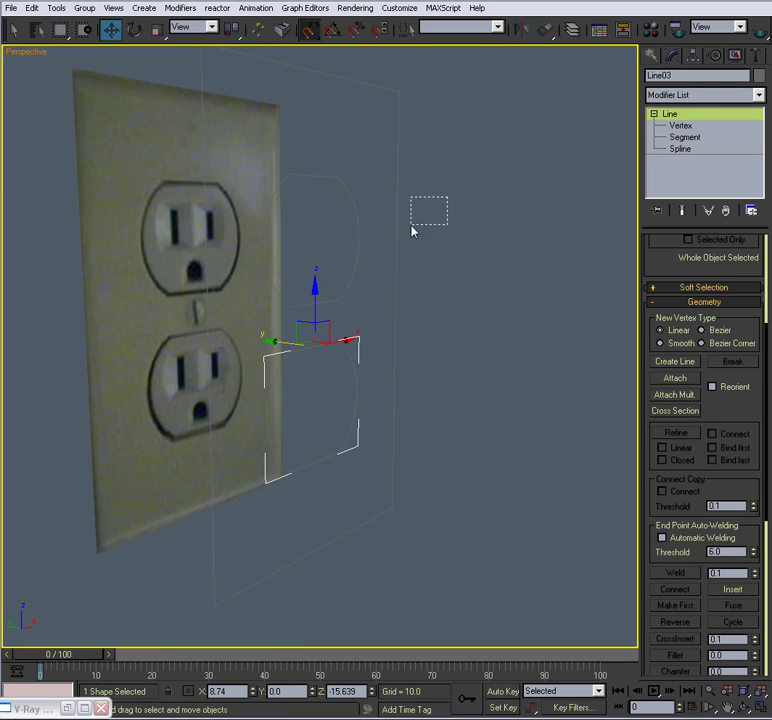
pyautogui.moveTo(388, 248); pyautogui.dragTo(390, 250)
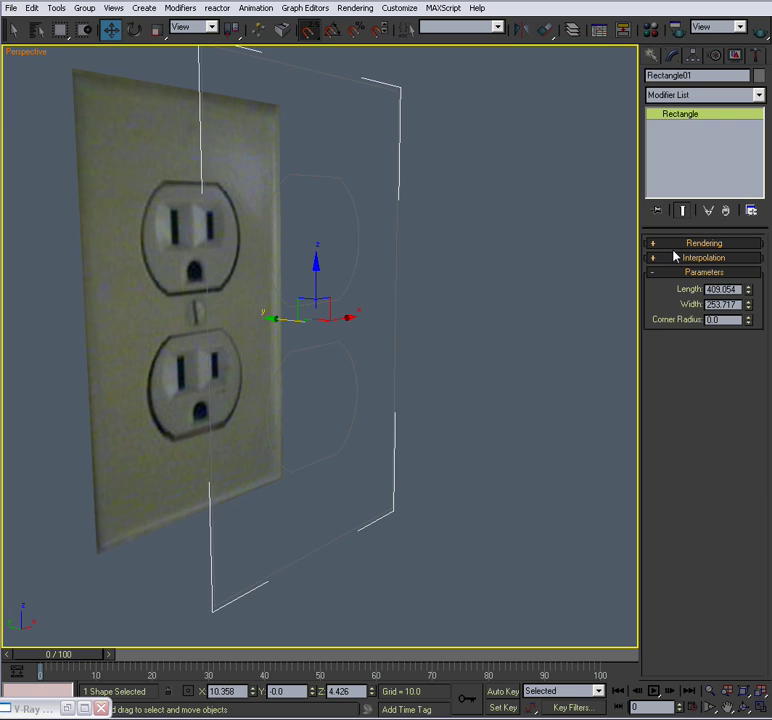
pyautogui.moveTo(470, 253); pyautogui.dragTo(470, 268, button='middle')
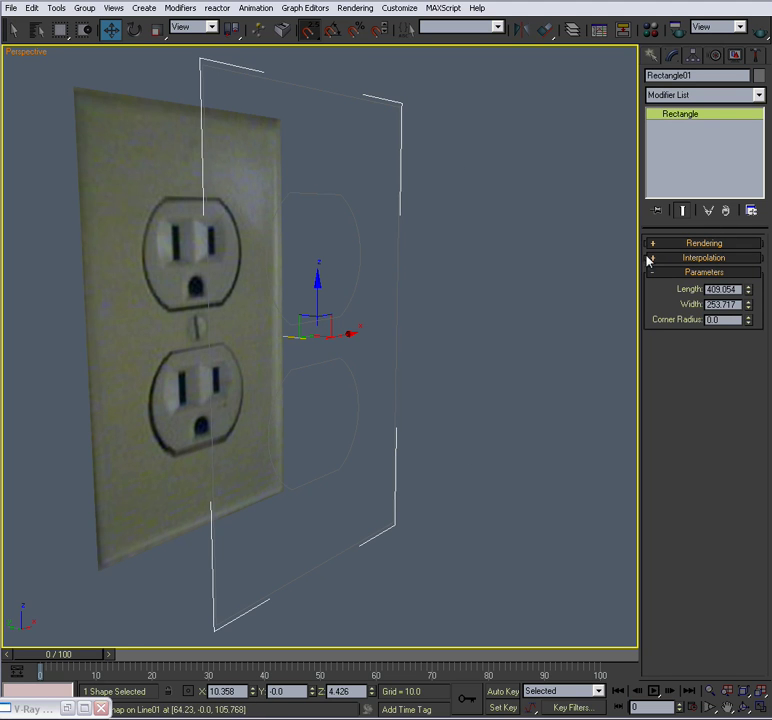
pyautogui.moveTo(518, 204); pyautogui.dragTo(522, 215, button='middle')
pyautogui.scroll(-2, 589, 202)
pyautogui.scroll(2, 589, 202)
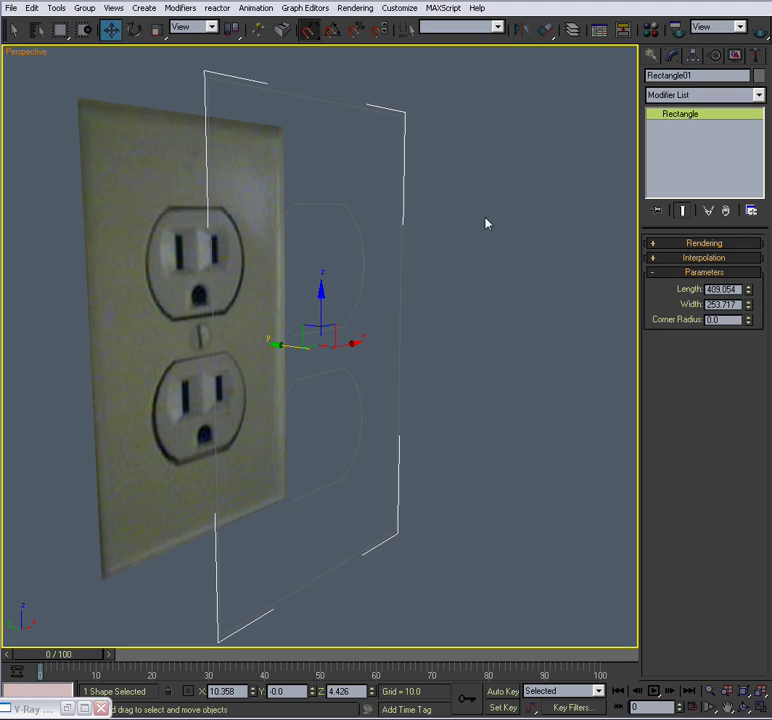
pyautogui.rightClick(378, 110)
pyautogui.moveTo(445, 223)
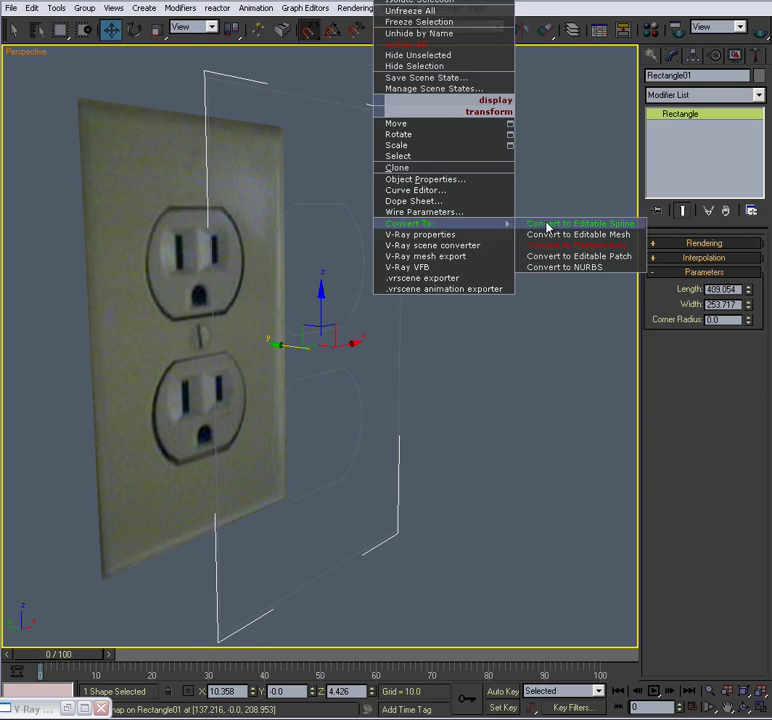
pyautogui.click(547, 228)
# Step: Attach the upper and lower receptacle outlines to the cover plate rectangle as one spline object
pyautogui.moveTo(508, 245); pyautogui.dragTo(538, 250, button='middle')
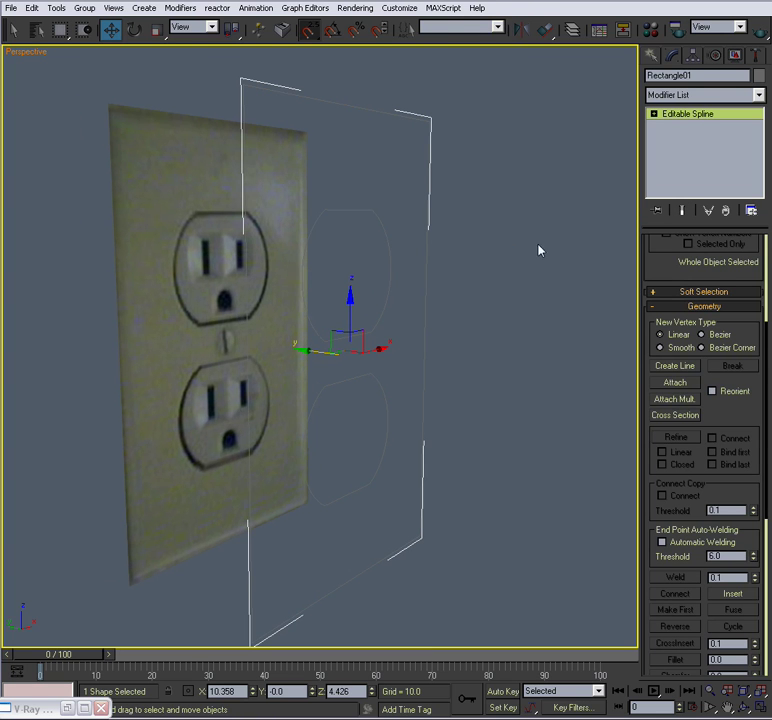
pyautogui.click(675, 384)
pyautogui.moveTo(353, 217); pyautogui.dragTo(400, 184, button='middle')
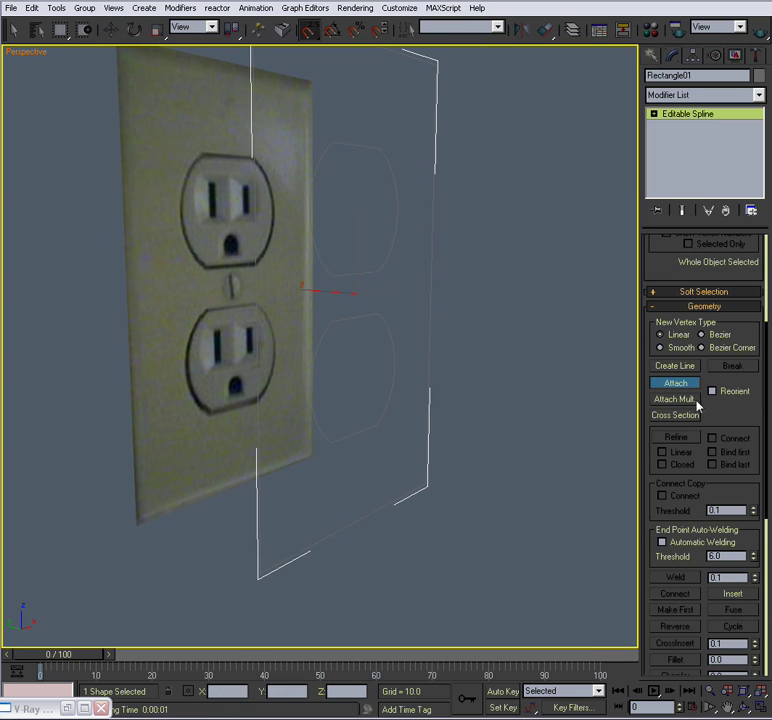
pyautogui.press('w')
pyautogui.click(494, 306)
pyautogui.click(434, 222)
pyautogui.moveTo(460, 272); pyautogui.dragTo(465, 298, button='middle')
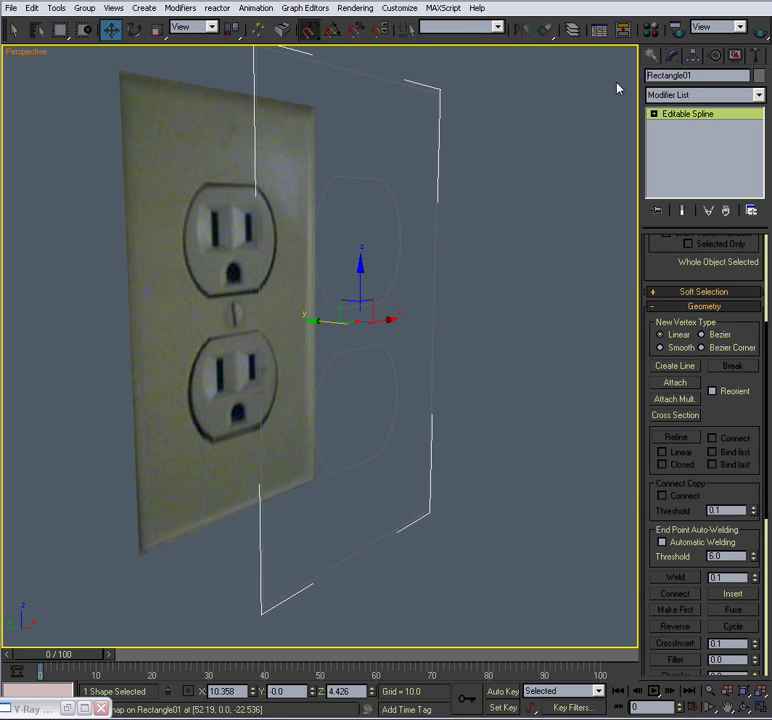
# Step: Rename the combined cover spline as outletCover_01 and reselect it in the viewport
pyautogui.click(690, 75)
pyautogui.write('outletCover_')
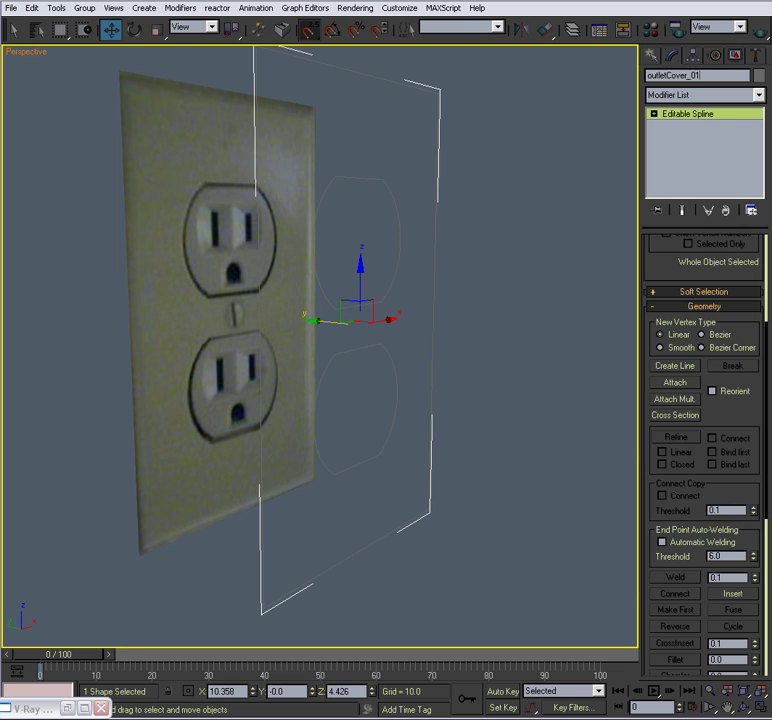
pyautogui.click(541, 231)
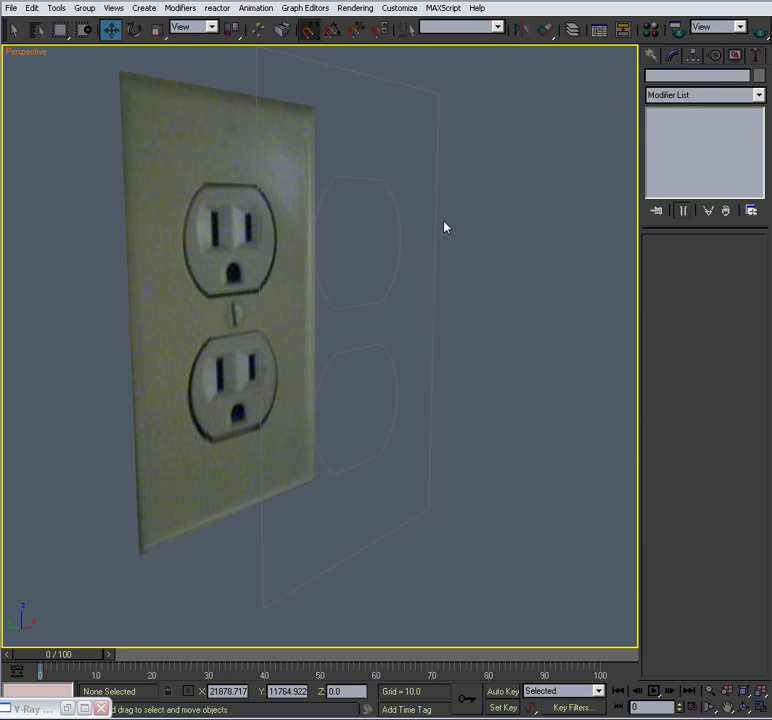
pyautogui.click(432, 277)
pyautogui.keyDown('alt'); pyautogui.moveTo(432, 277); pyautogui.dragTo(442, 298, button='middle'); pyautogui.keyUp('alt')
# Step: Try an Extrude modifier on the cover spline, inspect the plate and its openings, and remove the modifier
pyautogui.click(705, 95)
pyautogui.scroll(-10, 690, 95)
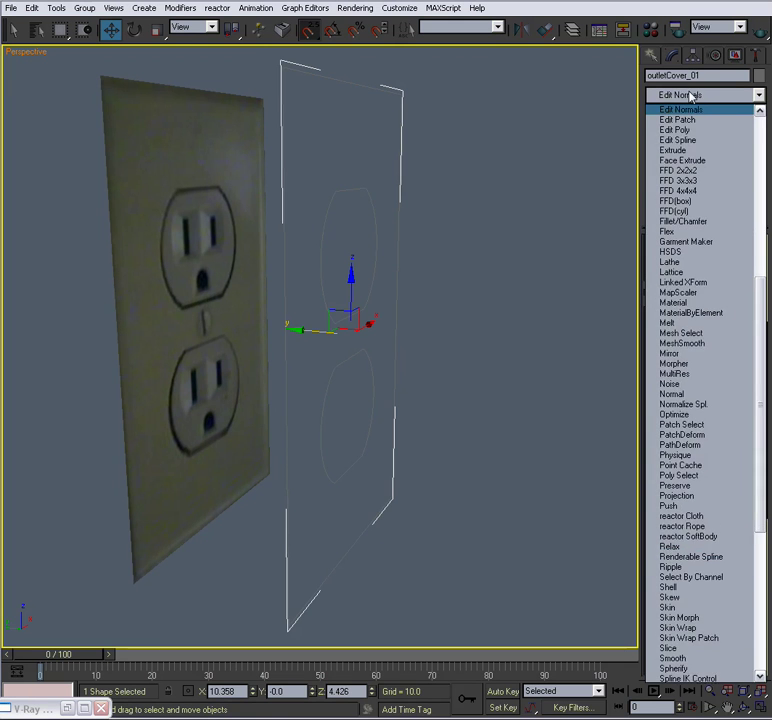
pyautogui.scroll(-4, 690, 95)
pyautogui.click(680, 108)
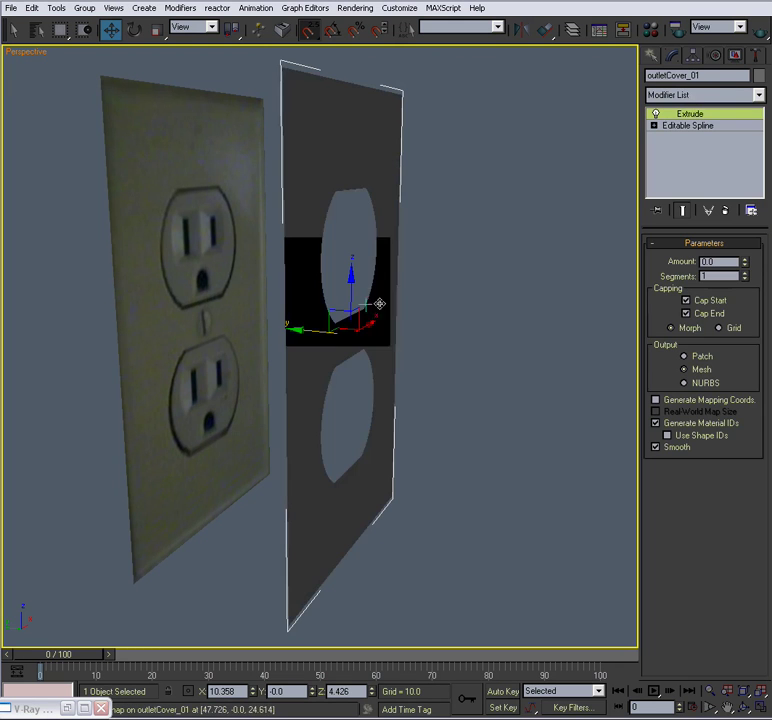
pyautogui.keyDown('alt'); pyautogui.moveTo(386, 313); pyautogui.dragTo(377, 286, button='middle'); pyautogui.keyUp('alt')
pyautogui.keyDown('alt'); pyautogui.moveTo(312, 195); pyautogui.dragTo(416, 419, button='middle'); pyautogui.keyUp('alt')
pyautogui.keyDown('alt'); pyautogui.moveTo(386, 300); pyautogui.dragTo(370, 228, button='middle'); pyautogui.keyUp('alt')
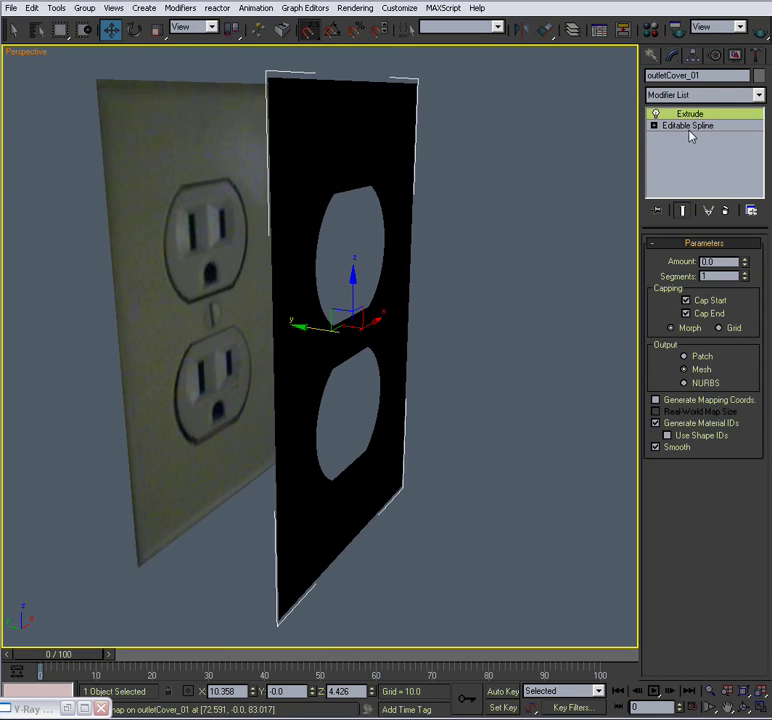
pyautogui.click(725, 210)
# Step: Try a Face Extrude modifier on the cover spline and remove it from the stack
pyautogui.click(701, 96)
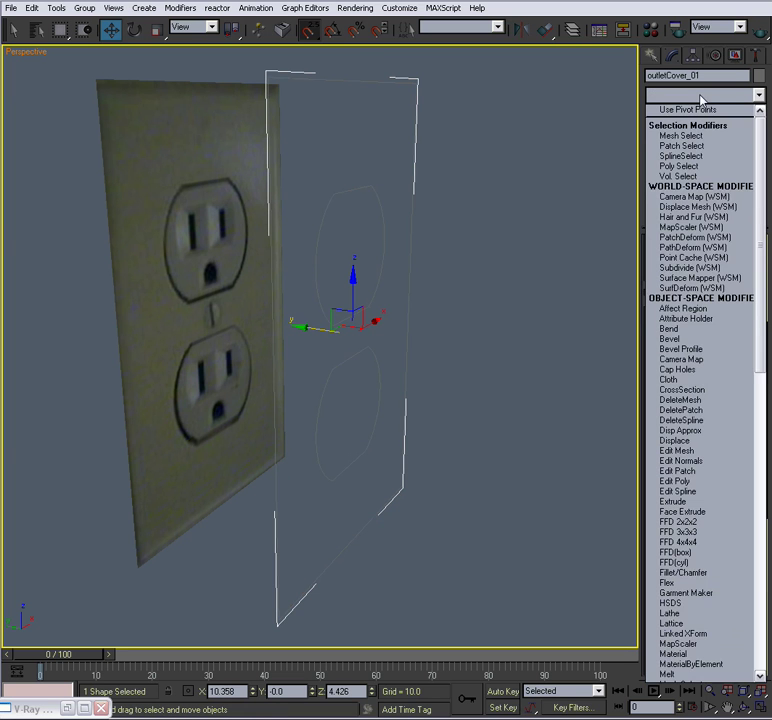
pyautogui.press('f')
pyautogui.click(697, 111)
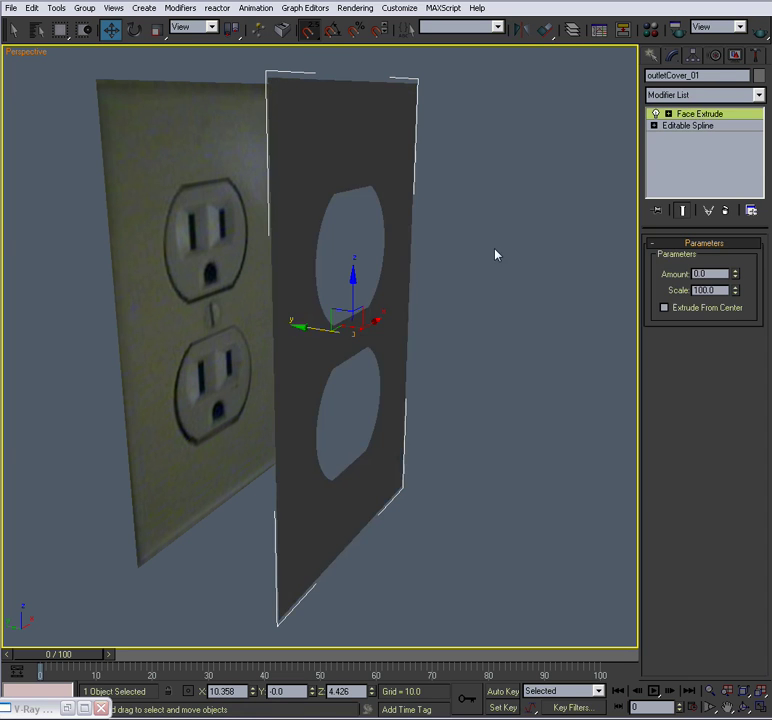
pyautogui.moveTo(495, 253)
pyautogui.keyDown('alt'); pyautogui.mouseDown(button='middle')
pyautogui.moveTo(458, 234)
pyautogui.moveTo(467, 255)
pyautogui.moveTo(487, 252)
pyautogui.moveTo(477, 277)
pyautogui.moveTo(500, 283)
pyautogui.moveTo(465, 286)
pyautogui.moveTo(491, 279)
pyautogui.moveTo(467, 255)
pyautogui.moveTo(474, 270)
pyautogui.moveTo(490, 262)
pyautogui.mouseUp(button='middle'); pyautogui.keyUp('alt')
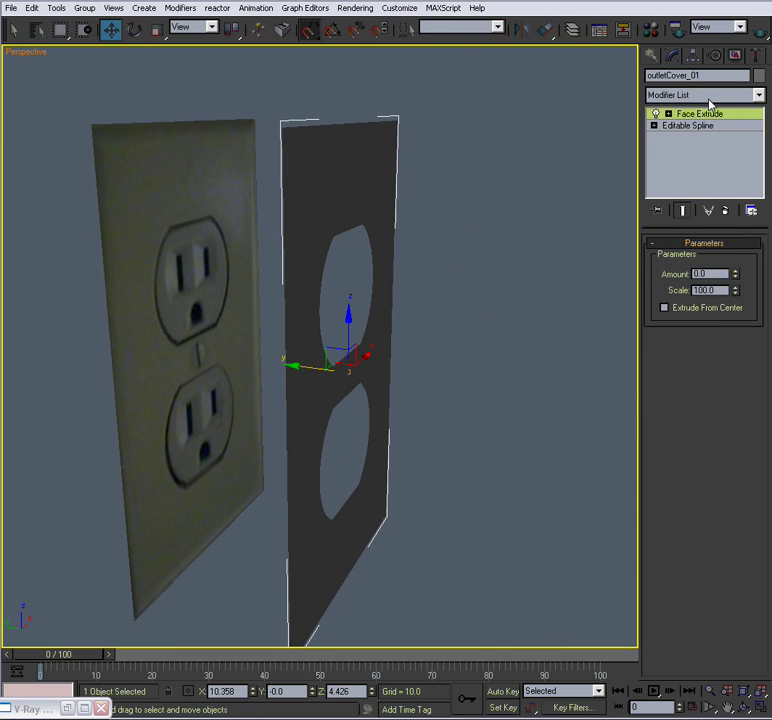
pyautogui.click(724, 213)
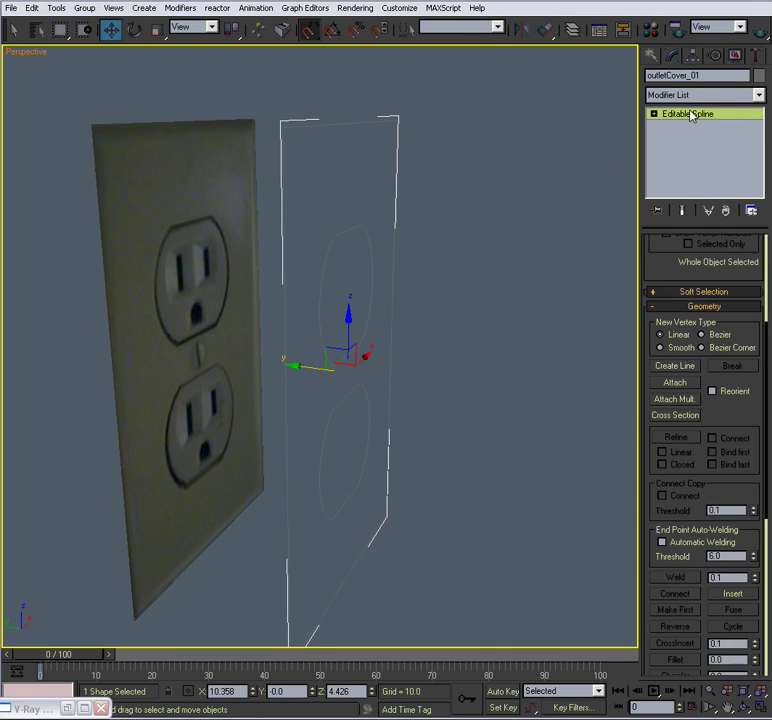
# Step: Apply an Extrude modifier to the cover spline with an amount of 6.0
pyautogui.click(692, 96)
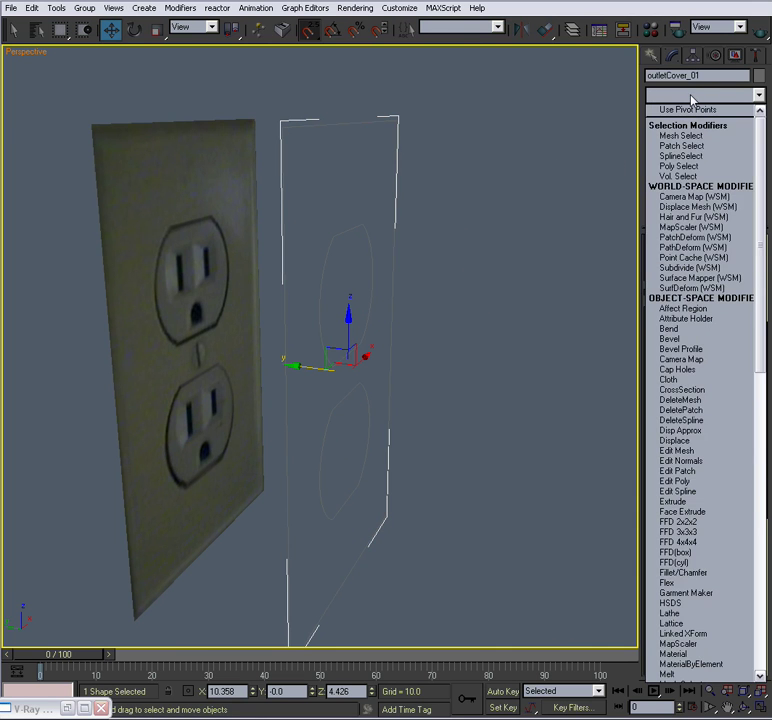
pyautogui.press('e')
pyautogui.click(679, 163)
pyautogui.keyDown('alt'); pyautogui.moveTo(571, 258); pyautogui.dragTo(515, 233, button='middle'); pyautogui.keyUp('alt')
pyautogui.moveTo(746, 262); pyautogui.dragTo(748, 250)
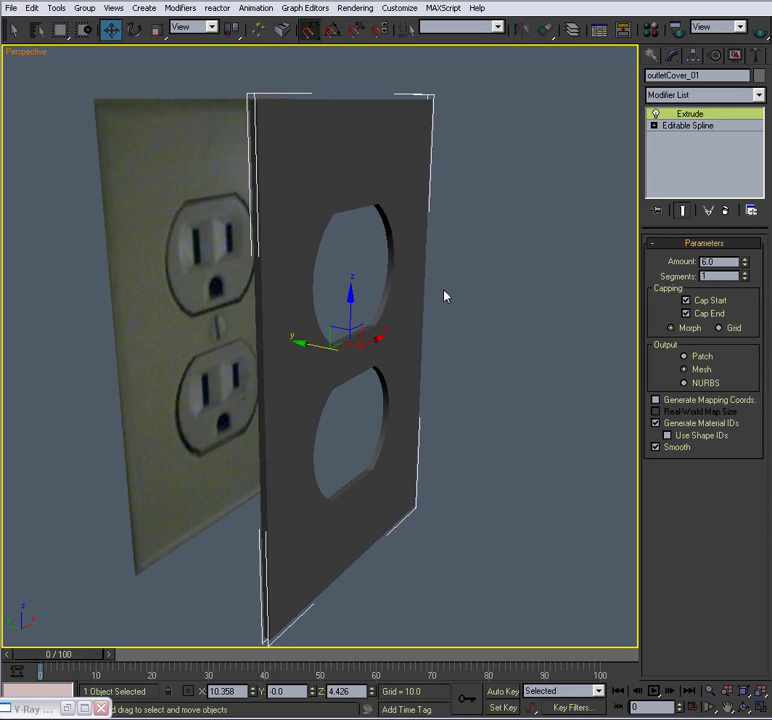
pyautogui.moveTo(447, 295)
pyautogui.keyDown('alt'); pyautogui.mouseDown(button='middle')
pyautogui.moveTo(426, 288)
pyautogui.moveTo(414, 295)
pyautogui.moveTo(414, 284)
pyautogui.moveTo(362, 270)
pyautogui.moveTo(286, 286)
pyautogui.moveTo(347, 307)
pyautogui.moveTo(450, 284)
pyautogui.moveTo(414, 262)
pyautogui.moveTo(445, 298)
pyautogui.moveTo(518, 317)
pyautogui.moveTo(430, 300)
pyautogui.mouseUp(button='middle'); pyautogui.keyUp('alt')
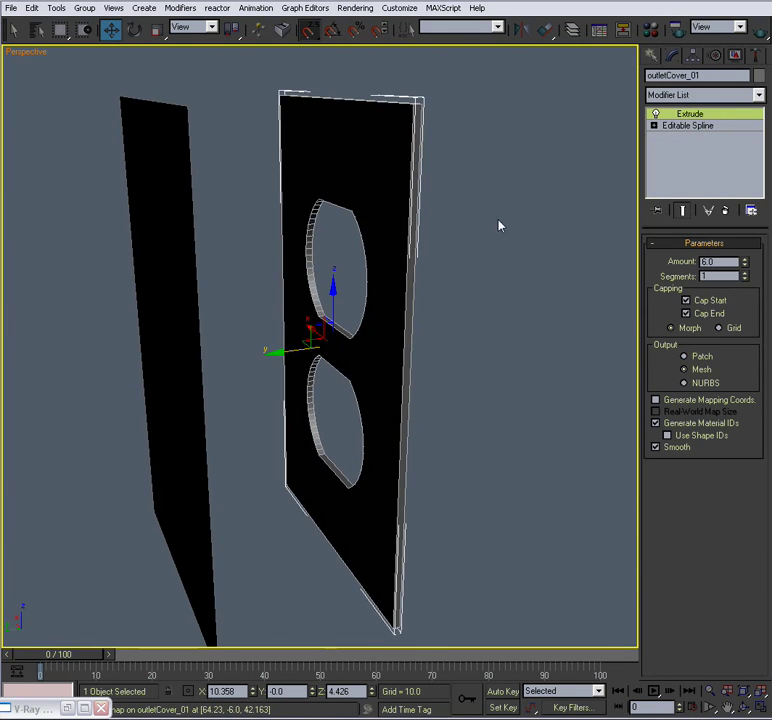
pyautogui.keyDown('alt'); pyautogui.moveTo(481, 234); pyautogui.dragTo(551, 208, button='middle'); pyautogui.keyUp('alt')
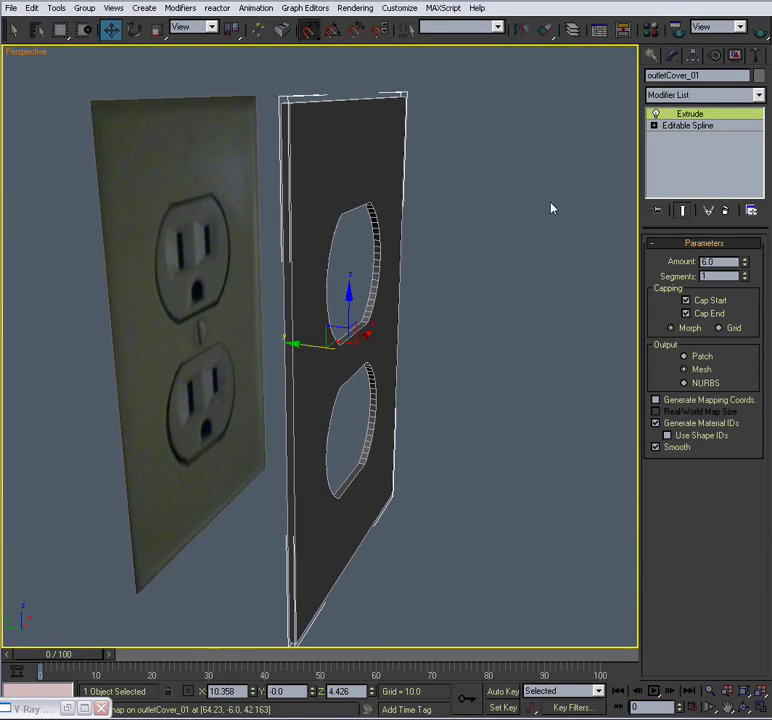
# Step: Add an Edit Poly modifier above the Extrude on the outlet cover
pyautogui.click(700, 96)
pyautogui.press('e')
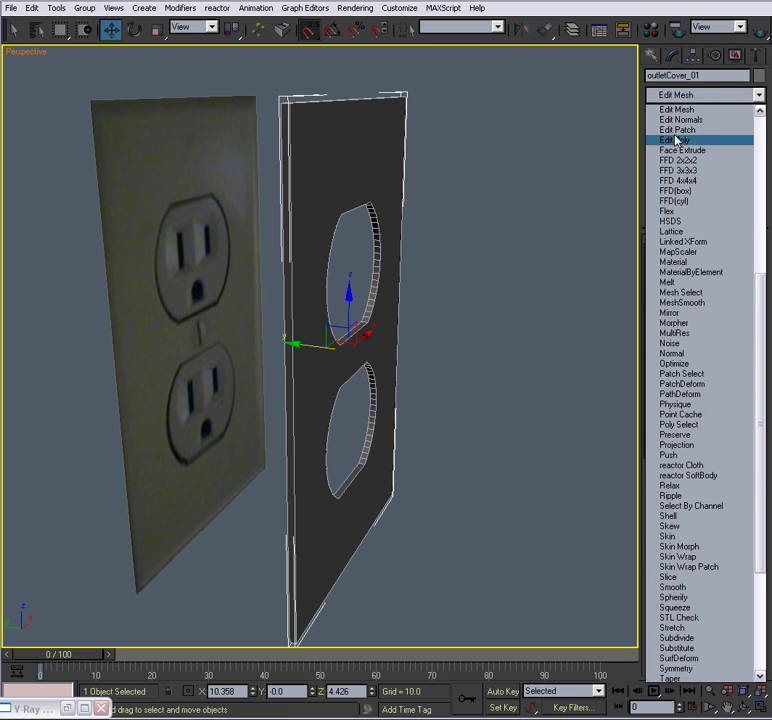
pyautogui.click(684, 140)
pyautogui.moveTo(474, 304)
pyautogui.keyDown('alt'); pyautogui.mouseDown(button='middle')
pyautogui.moveTo(369, 284)
pyautogui.moveTo(429, 291)
pyautogui.moveTo(446, 317)
pyautogui.moveTo(474, 305)
pyautogui.mouseUp(button='middle'); pyautogui.keyUp('alt')
pyautogui.keyDown('alt'); pyautogui.moveTo(364, 316); pyautogui.dragTo(320, 317, button='middle'); pyautogui.keyUp('alt')
pyautogui.scroll(3, 308, 308)
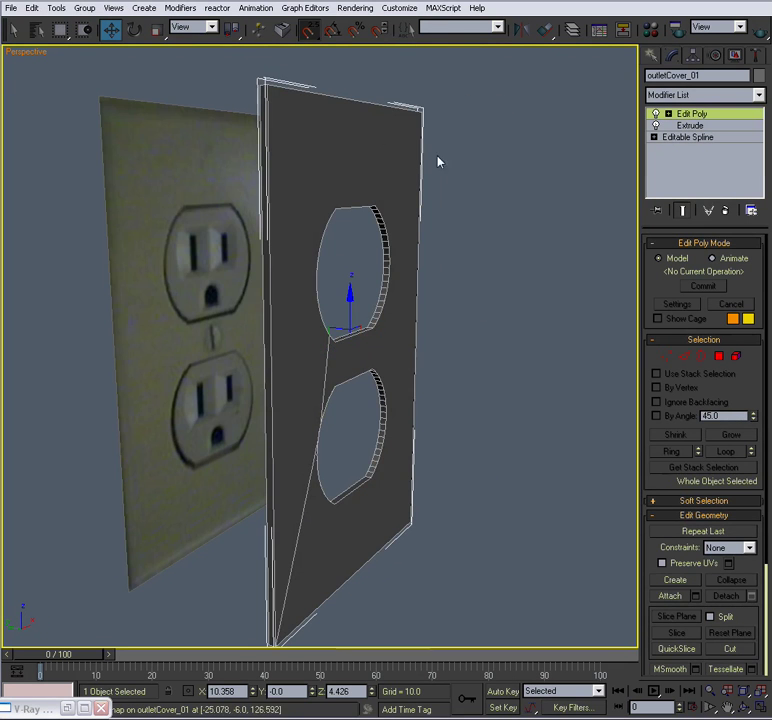
pyautogui.keyDown('alt'); pyautogui.moveTo(333, 141); pyautogui.dragTo(458, 384, button='middle'); pyautogui.keyUp('alt')
pyautogui.keyDown('alt'); pyautogui.moveTo(367, 217); pyautogui.dragTo(315, 389, button='middle'); pyautogui.keyUp('alt')
pyautogui.keyDown('alt'); pyautogui.moveTo(265, 497); pyautogui.dragTo(401, 377, button='middle'); pyautogui.keyUp('alt')
# Step: Enter polygon editing on the outlet cover and delete its large back face
pyautogui.click(720, 357)
pyautogui.keyDown('alt'); pyautogui.moveTo(560, 360); pyautogui.dragTo(410, 243, button='middle'); pyautogui.keyUp('alt')
pyautogui.click(389, 279)
pyautogui.keyDown('alt'); pyautogui.moveTo(362, 389); pyautogui.dragTo(380, 271, button='middle'); pyautogui.keyUp('alt')
pyautogui.press('Delete')
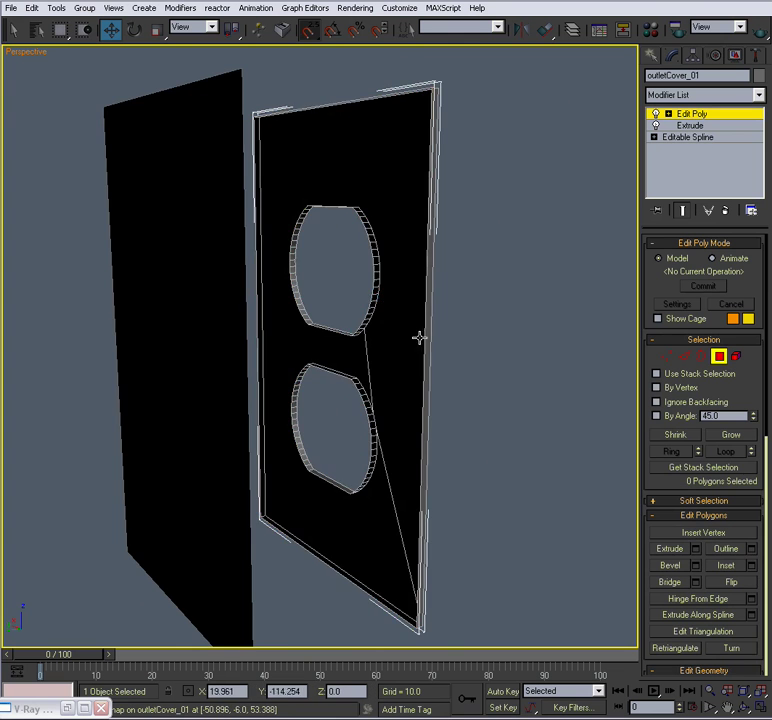
pyautogui.keyDown('alt'); pyautogui.moveTo(419, 336); pyautogui.dragTo(429, 311, button='middle'); pyautogui.keyUp('alt')
pyautogui.scroll(3, 330, 356)
pyautogui.scroll(-2, 344, 332)
pyautogui.scroll(-2, 336, 321)
# Step: Select the cover's outer back border and scale it up uniformly to slope the plate's sides, checking it in the front view
pyautogui.click(701, 356)
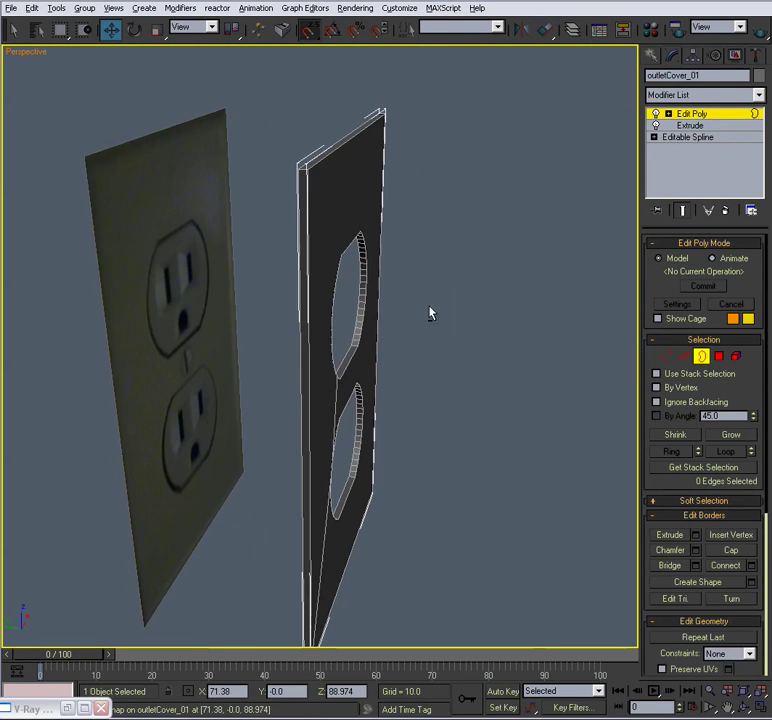
pyautogui.click(300, 208)
pyautogui.keyDown('alt'); pyautogui.moveTo(299, 261); pyautogui.dragTo(250, 358, button='middle'); pyautogui.keyUp('alt')
pyautogui.press('r')
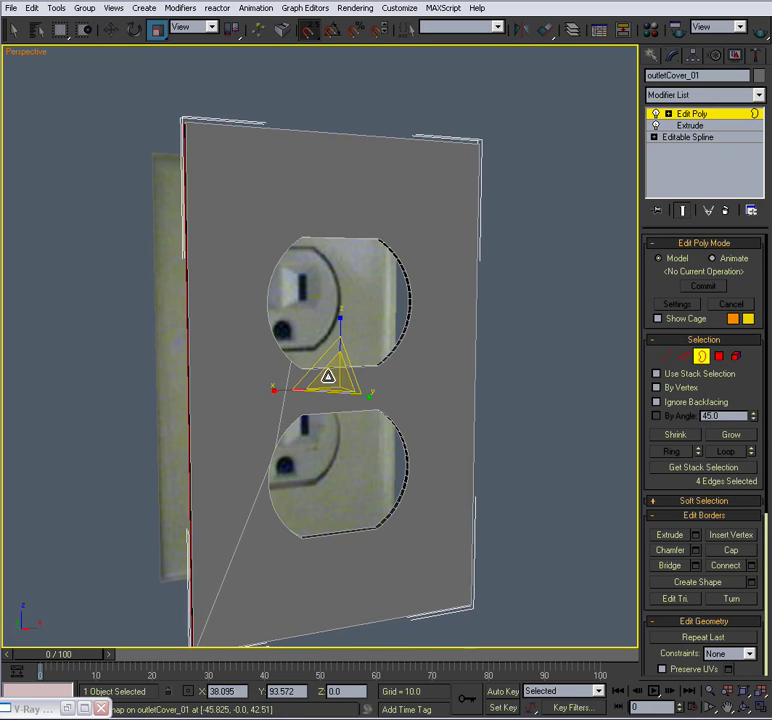
pyautogui.moveTo(333, 374); pyautogui.dragTo(331, 370)
pyautogui.hotkey('alt', 'w')
pyautogui.scroll(-3, 424, 303)
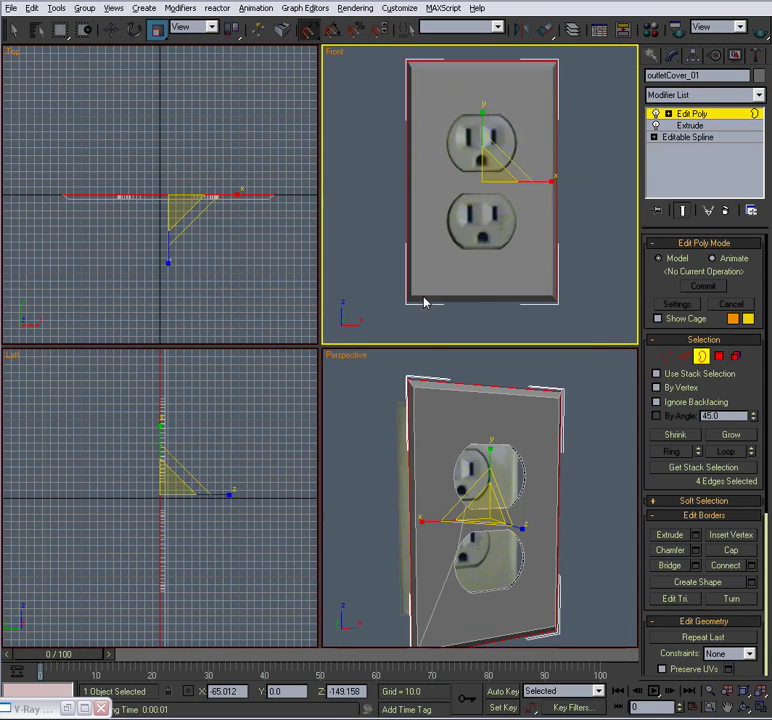
pyautogui.hotkey('alt', 'w')
pyautogui.moveTo(424, 302); pyautogui.dragTo(414, 345, button='middle')
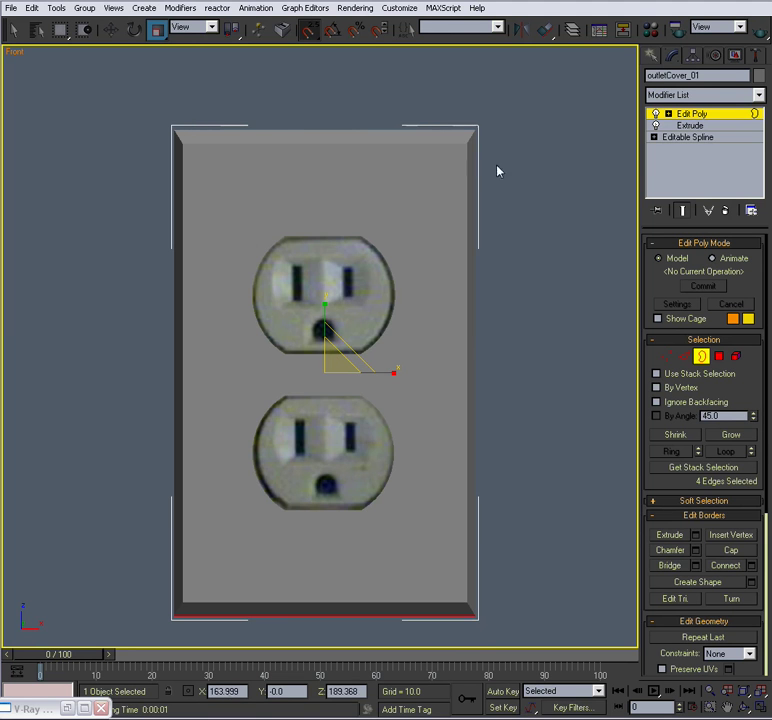
# Step: Return to the full-size perspective view, leave border editing, deselect the cover and turn off the edged-faces display
pyautogui.hotkey('alt', 'w')
pyautogui.rightClick(429, 415)
pyautogui.hotkey('alt', 'w')
pyautogui.keyDown('alt'); pyautogui.moveTo(366, 398); pyautogui.dragTo(410, 164, button='middle'); pyautogui.keyUp('alt')
pyautogui.click(693, 114)
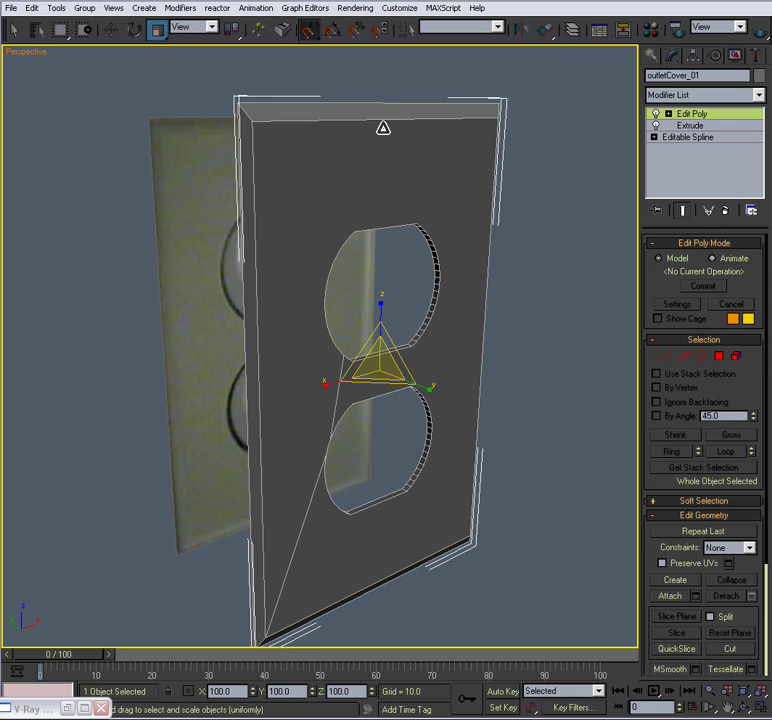
pyautogui.click(600, 275)
pyautogui.press('F4')
pyautogui.keyDown('alt'); pyautogui.moveTo(478, 316); pyautogui.dragTo(435, 242, button='middle'); pyautogui.keyUp('alt')
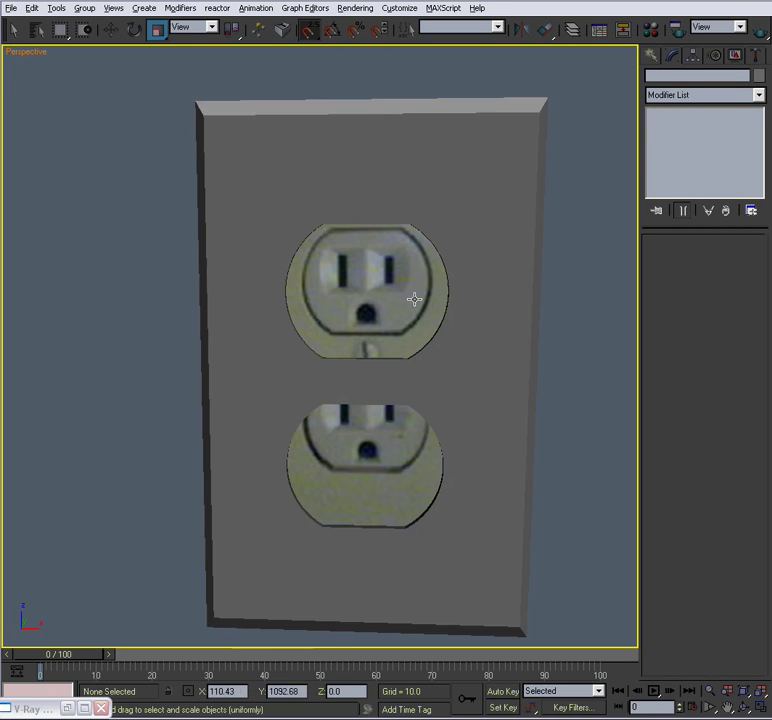
# Step: Select the outlet cover, enter border editing and clear the remaining border selection
pyautogui.keyDown('alt'); pyautogui.moveTo(278, 397); pyautogui.dragTo(315, 432, button='middle'); pyautogui.keyUp('alt')
pyautogui.click(315, 432)
pyautogui.click(703, 357)
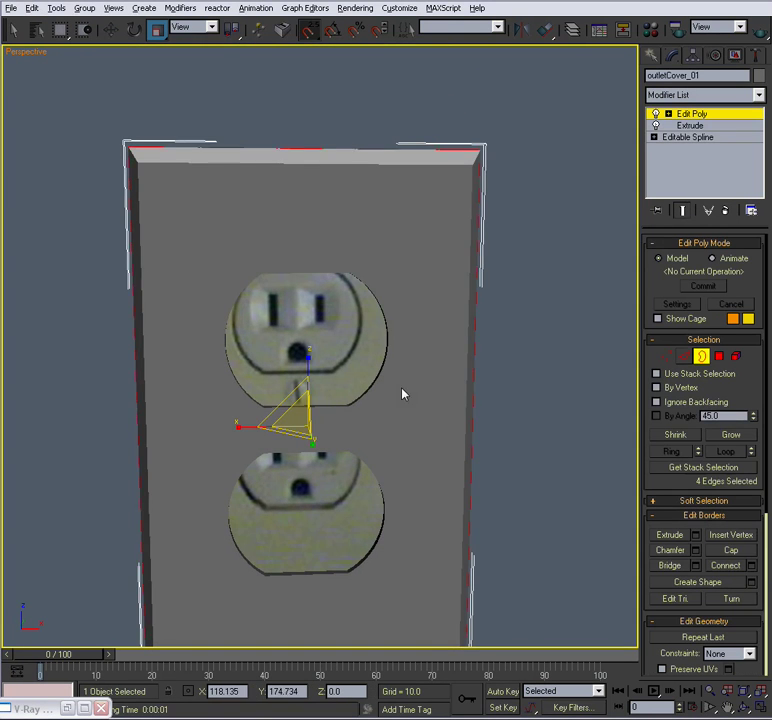
pyautogui.moveTo(243, 429); pyautogui.dragTo(242, 431)
pyautogui.keyDown('alt'); pyautogui.moveTo(368, 410); pyautogui.dragTo(409, 401, button='middle'); pyautogui.keyUp('alt')
pyautogui.scroll(-3, 356, 404)
pyautogui.click(384, 395)
pyautogui.scroll(3, 409, 401)
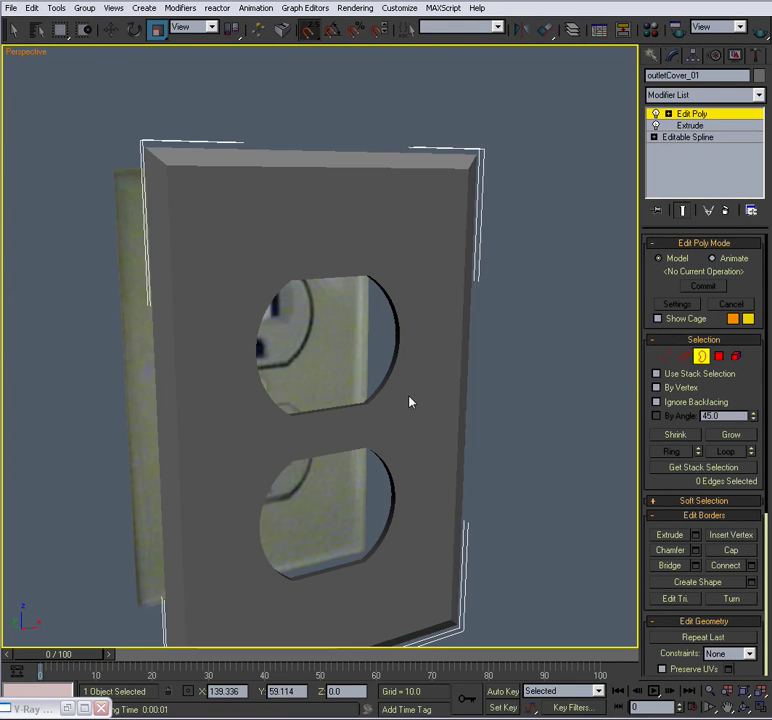
# Step: Switch to edge editing and select the four outer edges of the cover's front face
pyautogui.click(684, 356)
pyautogui.keyDown('alt'); pyautogui.moveTo(474, 367); pyautogui.dragTo(375, 196, button='middle'); pyautogui.keyUp('alt')
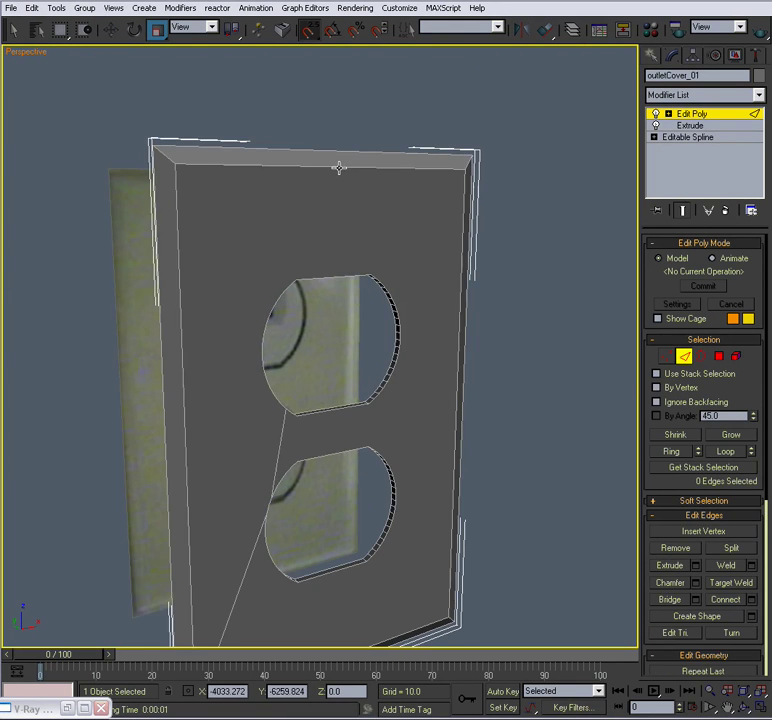
pyautogui.keyDown('ctrl'); pyautogui.click(180, 258); pyautogui.keyUp('ctrl')
pyautogui.moveTo(243, 360); pyautogui.dragTo(282, 348, button='middle')
pyautogui.keyDown('ctrl'); pyautogui.click(277, 492); pyautogui.keyUp('ctrl')
pyautogui.keyDown('alt'); pyautogui.moveTo(165, 500); pyautogui.dragTo(464, 389, button='middle'); pyautogui.keyUp('alt')
pyautogui.keyDown('ctrl'); pyautogui.click(466, 392); pyautogui.keyUp('ctrl')
pyautogui.moveTo(339, 419)
pyautogui.keyDown('alt'); pyautogui.mouseDown(button='middle')
pyautogui.moveTo(389, 432)
pyautogui.moveTo(350, 451)
pyautogui.moveTo(335, 428)
pyautogui.mouseUp(button='middle'); pyautogui.keyUp('alt')
pyautogui.scroll(3, 335, 426)
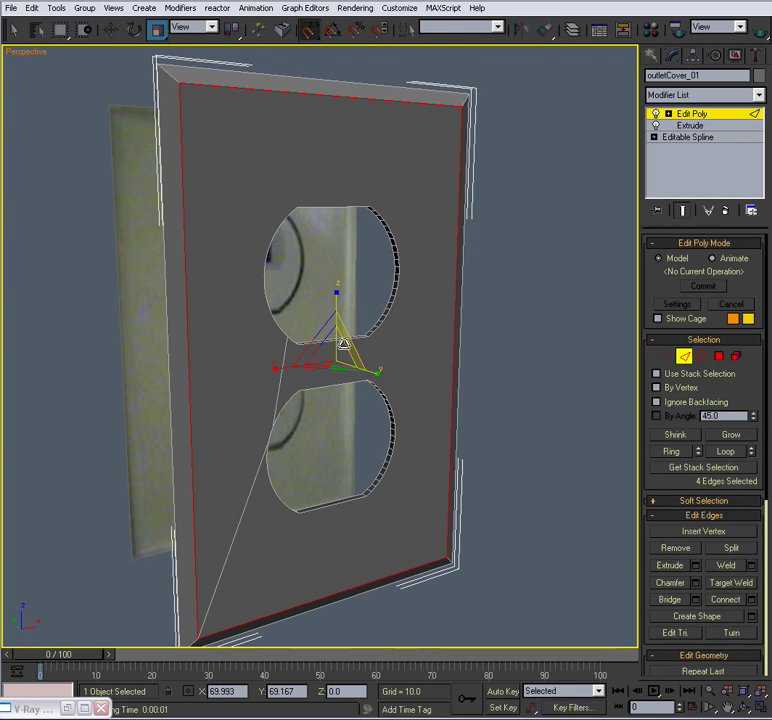
pyautogui.keyDown('alt'); pyautogui.moveTo(344, 343); pyautogui.dragTo(410, 352, button='middle'); pyautogui.keyUp('alt')
# Step: Chamfer the four selected front edges by 1.0 with 1 segment
pyautogui.click(696, 584)
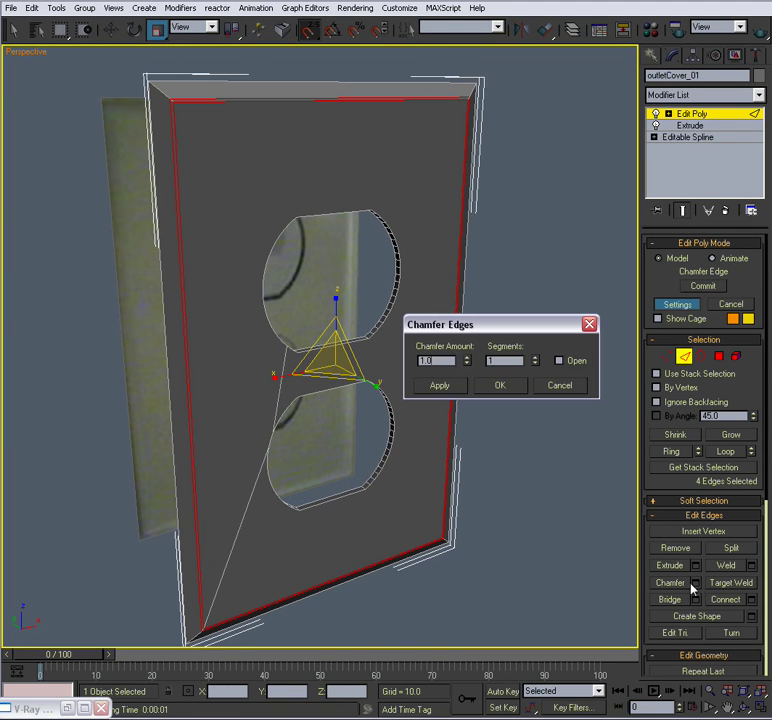
pyautogui.moveTo(472, 327); pyautogui.dragTo(532, 238)
pyautogui.keyDown('alt'); pyautogui.moveTo(290, 340); pyautogui.dragTo(225, 322, button='middle'); pyautogui.keyUp('alt')
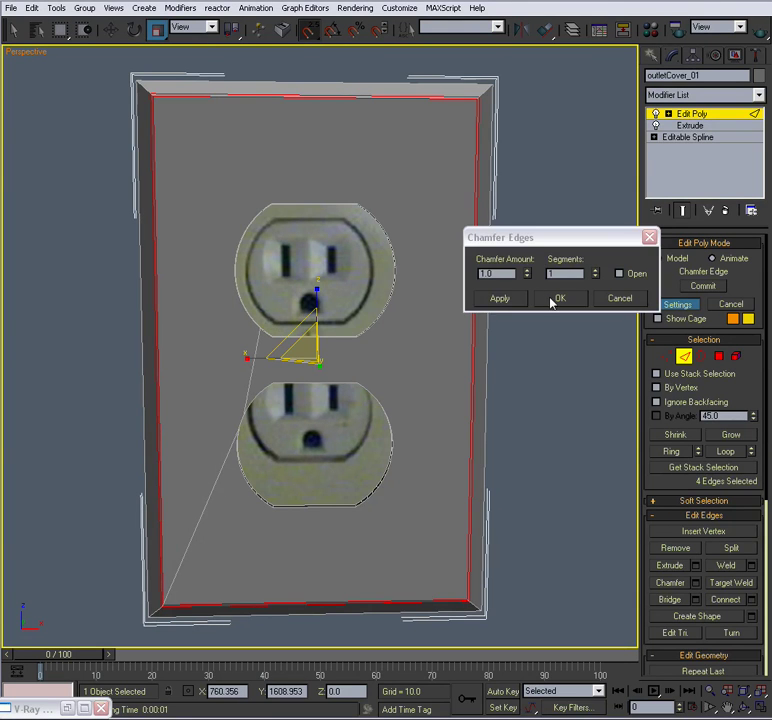
pyautogui.click(551, 300)
pyautogui.keyDown('alt'); pyautogui.moveTo(545, 312); pyautogui.dragTo(474, 308, button='middle'); pyautogui.keyUp('alt')
# Step: Leave edge editing, deselect the cover and test-render the perspective view from two angles to check the chamfered edge
pyautogui.click(688, 356)
pyautogui.click(613, 315)
pyautogui.click(757, 31)
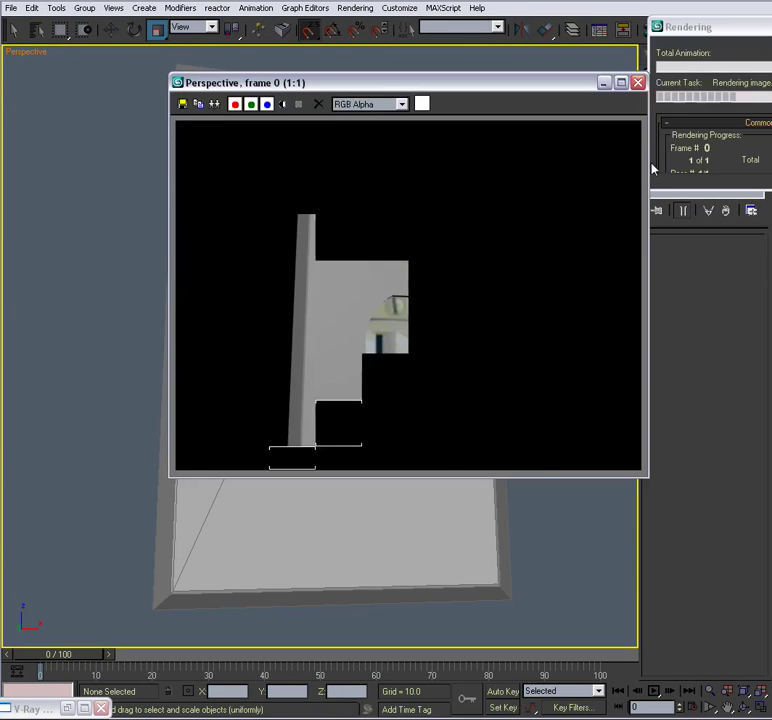
pyautogui.click(637, 81)
pyautogui.keyDown('alt'); pyautogui.moveTo(467, 290); pyautogui.dragTo(413, 283, button='middle'); pyautogui.keyUp('alt')
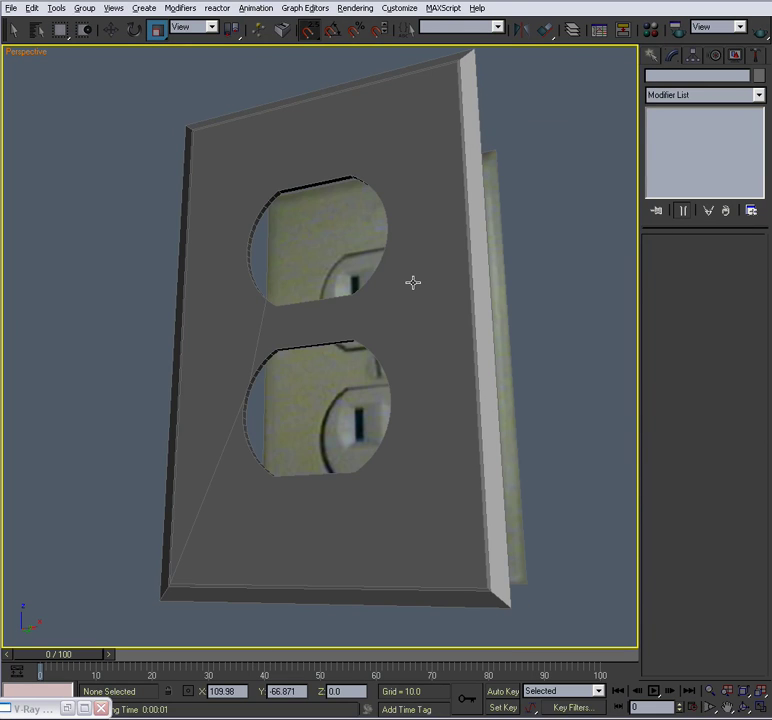
pyautogui.click(759, 31)
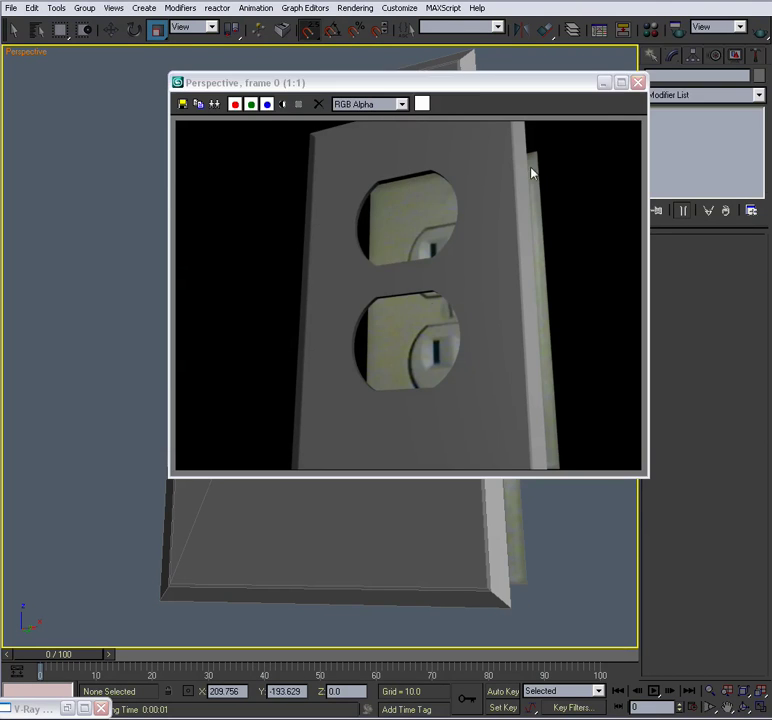
pyautogui.click(637, 81)
pyautogui.keyDown('alt'); pyautogui.moveTo(440, 270); pyautogui.dragTo(364, 237, button='middle'); pyautogui.keyUp('alt')
pyautogui.keyDown('alt'); pyautogui.moveTo(351, 322); pyautogui.dragTo(367, 330, button='middle'); pyautogui.keyUp('alt')
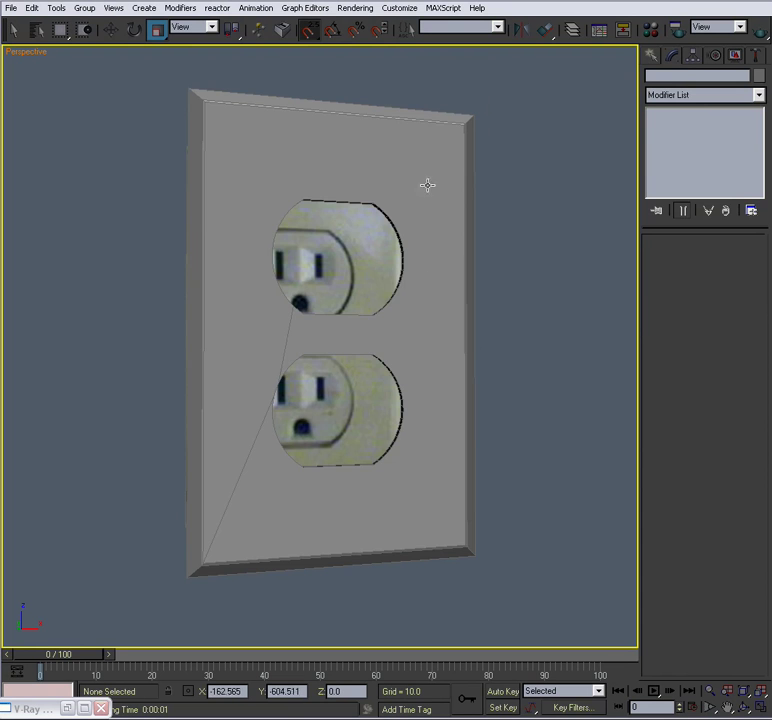
# Step: Examine the chamfered cover plate and its openings from several angles and distances against the photo plane
pyautogui.click(430, 141)
pyautogui.keyDown('alt'); pyautogui.moveTo(398, 191); pyautogui.dragTo(298, 211, button='middle'); pyautogui.keyUp('alt')
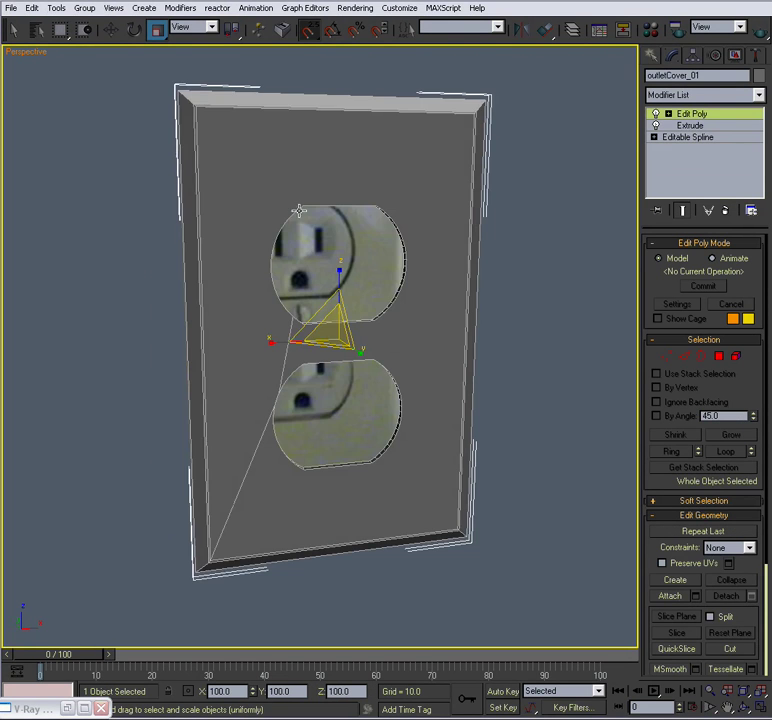
pyautogui.keyDown('alt'); pyautogui.moveTo(357, 386); pyautogui.dragTo(278, 359, button='middle'); pyautogui.keyUp('alt')
pyautogui.keyDown('alt'); pyautogui.moveTo(193, 343); pyautogui.dragTo(360, 393, button='middle'); pyautogui.keyUp('alt')
pyautogui.scroll(1, 319, 391)
pyautogui.scroll(-1, 319, 392)
pyautogui.hotkey('ctrl', 'd')
pyautogui.keyDown('alt'); pyautogui.moveTo(419, 372); pyautogui.dragTo(346, 379, button='middle'); pyautogui.keyUp('alt')
pyautogui.scroll(-2, 415, 384)
pyautogui.scroll(3, 410, 386)
pyautogui.scroll(-3, 410, 386)
pyautogui.scroll(-3, 346, 379)
pyautogui.scroll(3, 398, 377)
pyautogui.click(381, 377)
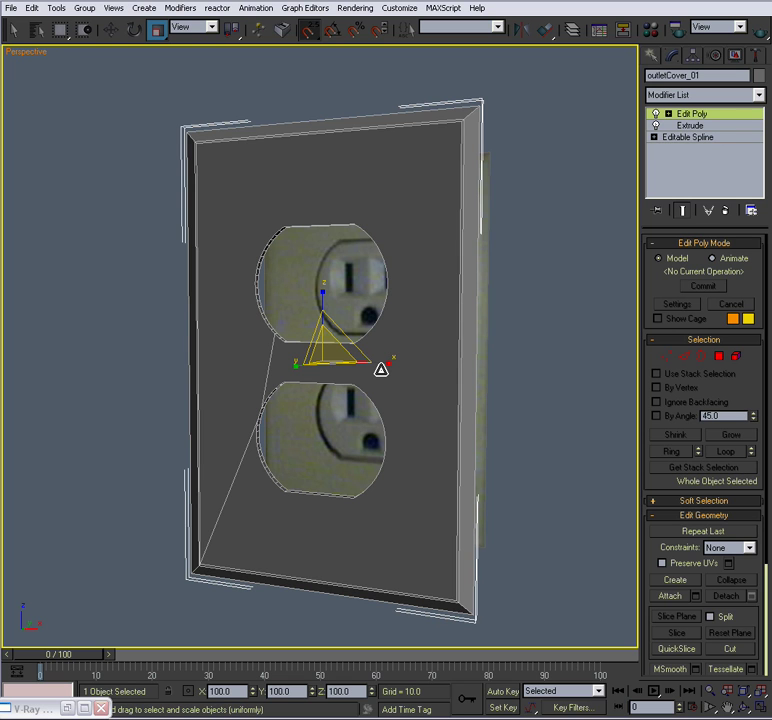
pyautogui.keyDown('alt'); pyautogui.moveTo(343, 365); pyautogui.dragTo(424, 360, button='middle'); pyautogui.keyUp('alt')
pyautogui.click(480, 363)
pyautogui.scroll(-4, 476, 361)
pyautogui.scroll(5, 424, 362)
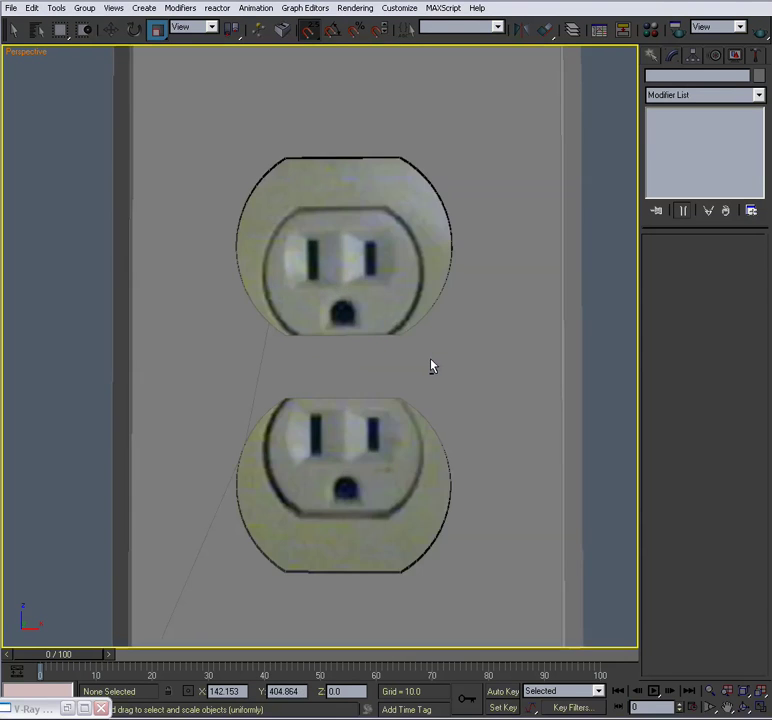
pyautogui.scroll(-1, 402, 368)
pyautogui.keyDown('alt'); pyautogui.moveTo(355, 370); pyautogui.dragTo(489, 378, button='middle'); pyautogui.keyUp('alt')
pyautogui.click(441, 355)
pyautogui.click(520, 364)
pyautogui.keyDown('alt'); pyautogui.moveTo(229, 348); pyautogui.dragTo(252, 351, button='middle'); pyautogui.keyUp('alt')
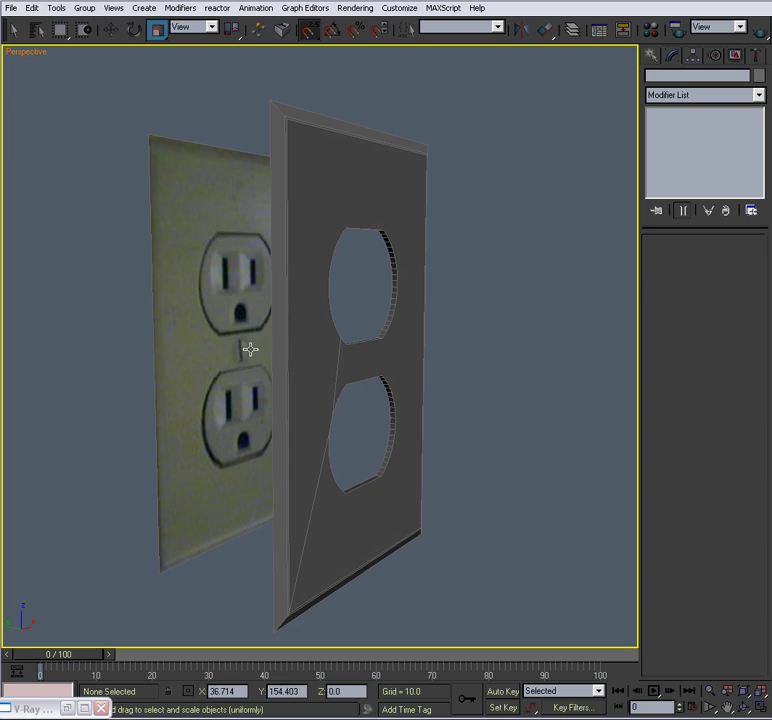
pyautogui.keyDown('alt'); pyautogui.moveTo(448, 370); pyautogui.dragTo(395, 376, button='middle'); pyautogui.keyUp('alt')
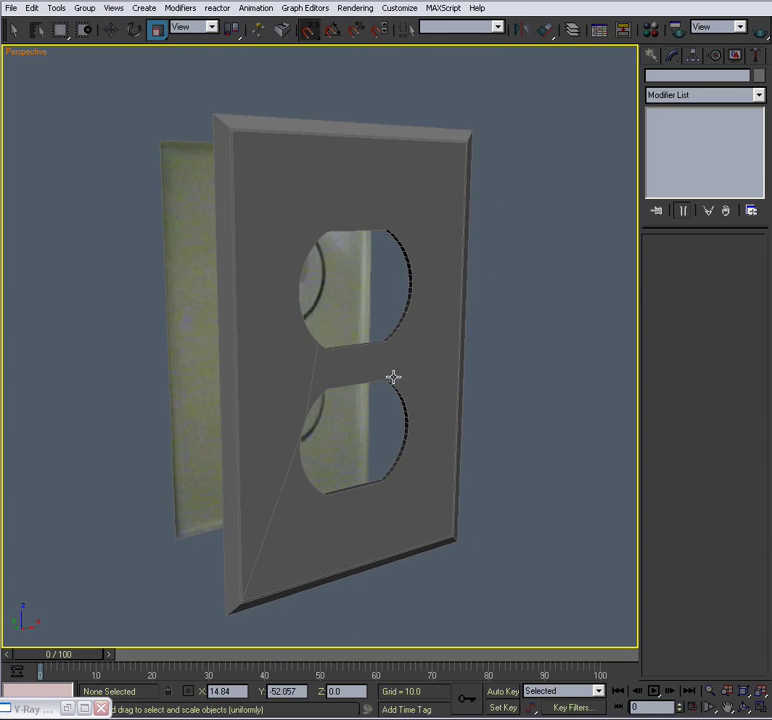
# Step: Select the outlet cover and go back to its base Editable Spline, holding the scene before continuing
pyautogui.click(436, 222)
pyautogui.click(436, 222)
pyautogui.click(678, 139)
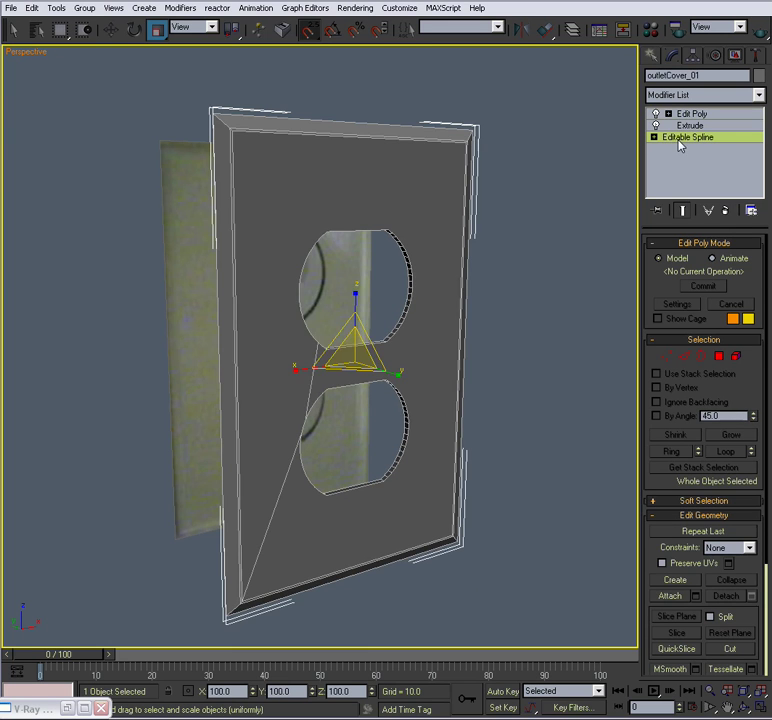
pyautogui.moveTo(425, 292); pyautogui.dragTo(407, 267)
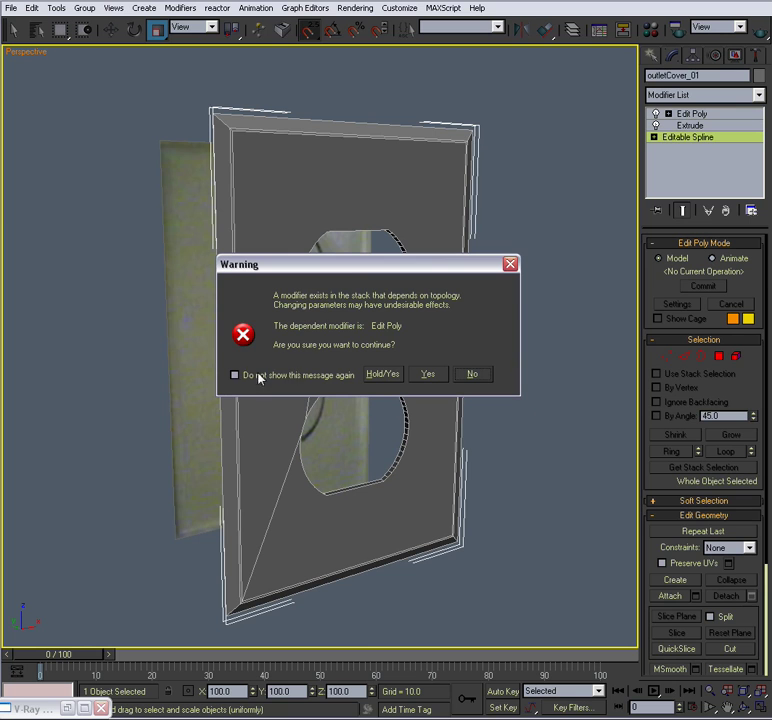
pyautogui.moveTo(345, 275); pyautogui.dragTo(356, 280)
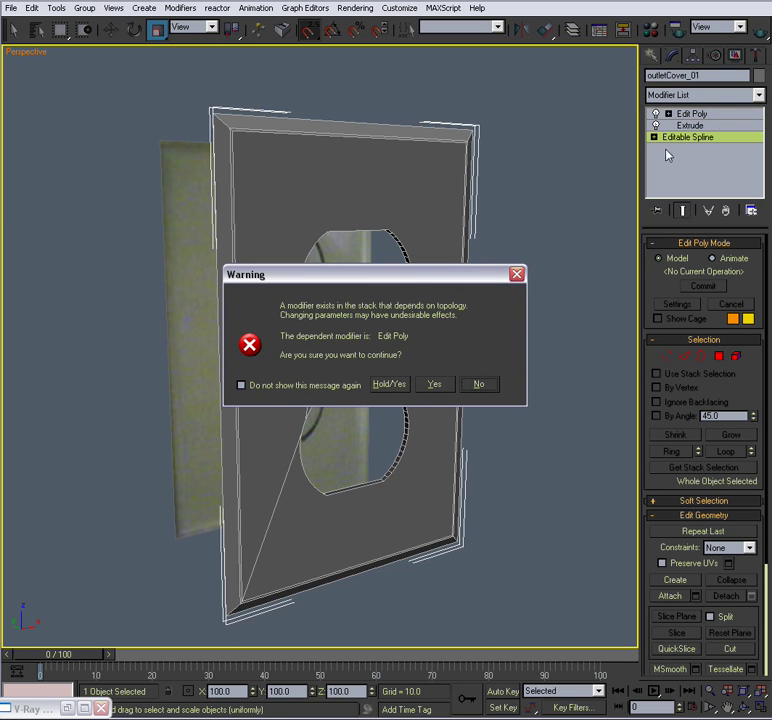
pyautogui.click(391, 385)
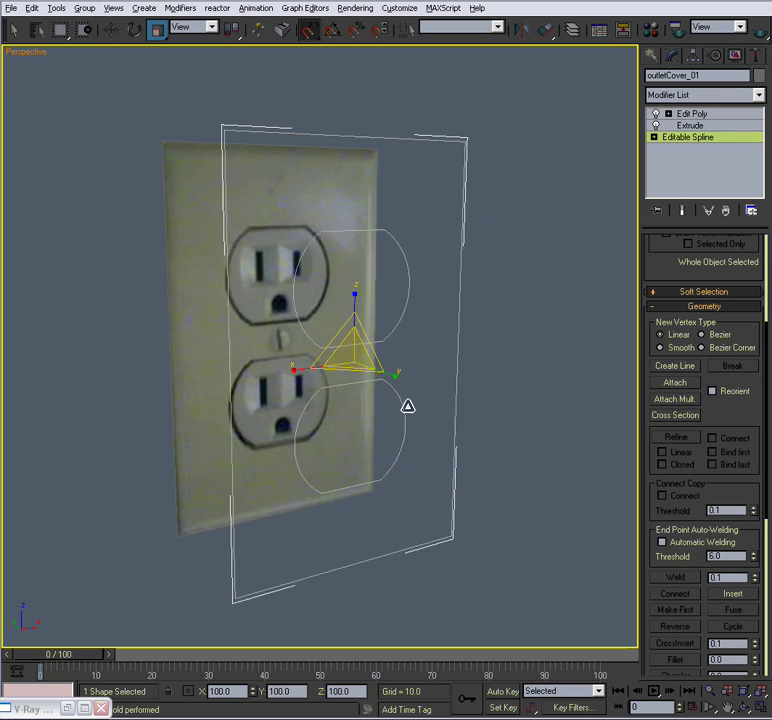
# Step: Enter spline editing and select the spline of the upper receptacle opening
pyautogui.keyDown('alt'); pyautogui.moveTo(399, 405); pyautogui.dragTo(417, 408, button='middle'); pyautogui.keyUp('alt')
pyautogui.click(654, 137)
pyautogui.click(680, 172)
pyautogui.click(368, 232)
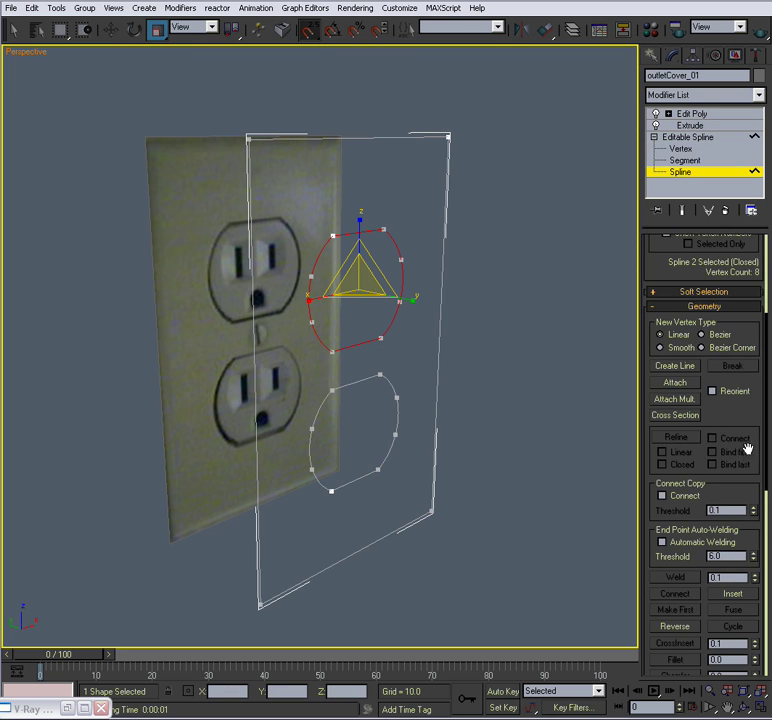
# Step: Detach the selected opening spline as a copy, accepting the default shape name
pyautogui.moveTo(753, 434); pyautogui.dragTo(740, 115)
pyautogui.moveTo(720, 497); pyautogui.dragTo(716, 292)
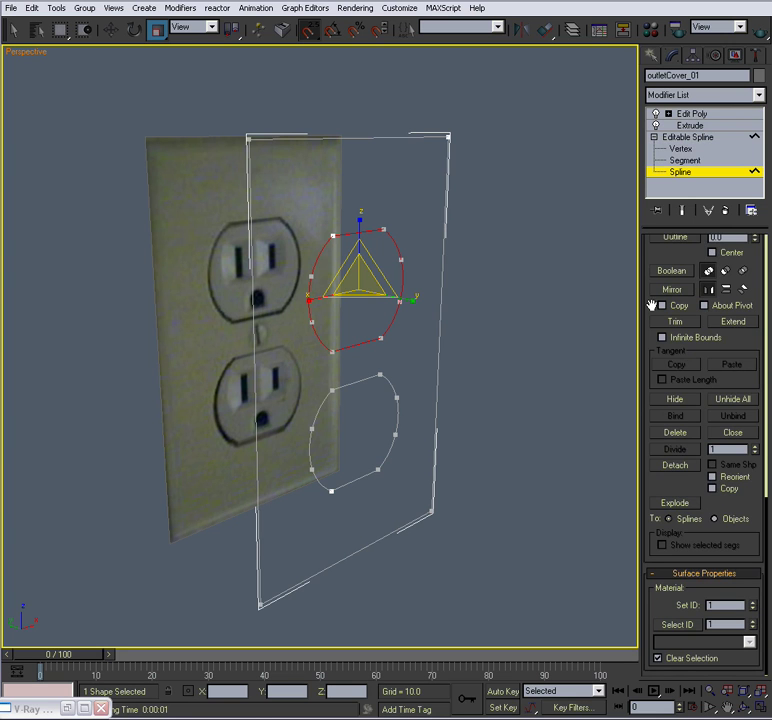
pyautogui.moveTo(652, 304)
pyautogui.mouseDown()
pyautogui.moveTo(648, 350)
pyautogui.moveTo(647, 322)
pyautogui.mouseUp()
pyautogui.click(713, 489)
pyautogui.click(677, 466)
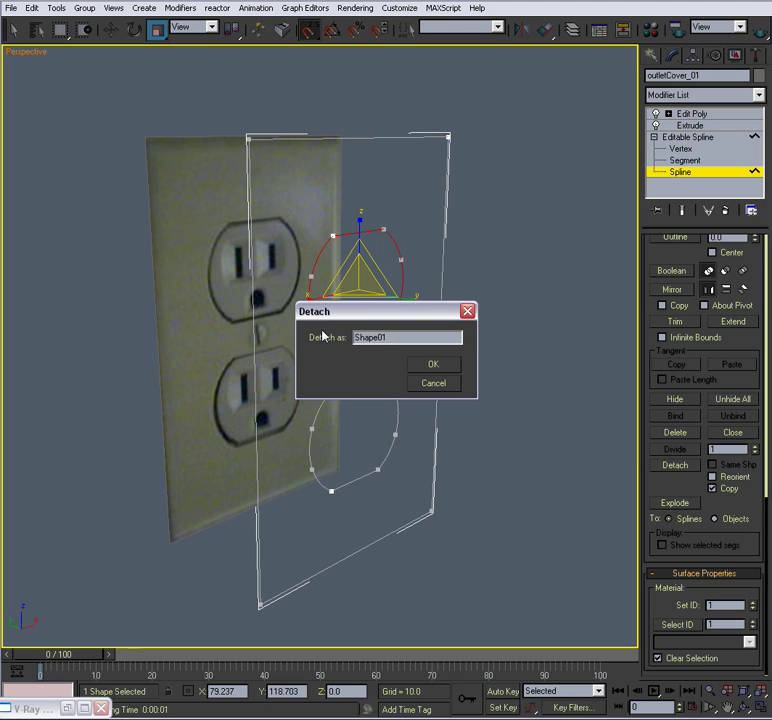
pyautogui.click(436, 366)
# Step: Leave spline editing, return the cover to its Edit Poly level and deselect it
pyautogui.click(687, 137)
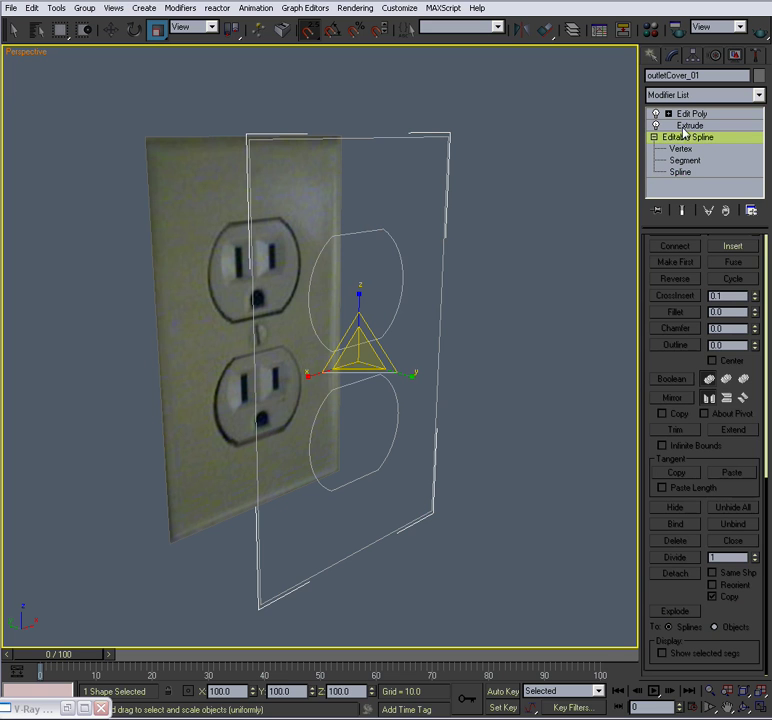
pyautogui.click(692, 114)
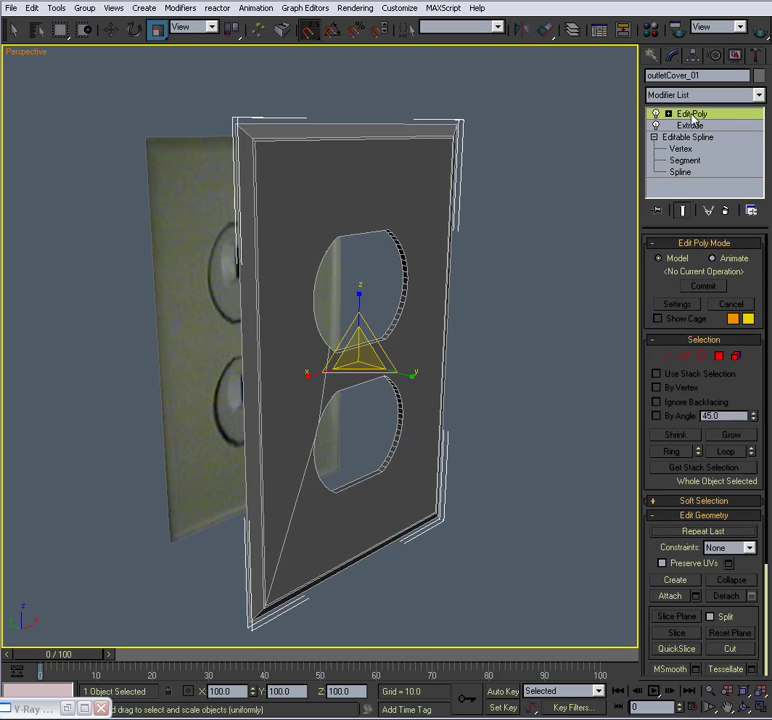
pyautogui.keyDown('alt'); pyautogui.moveTo(482, 329); pyautogui.dragTo(414, 317, button='middle'); pyautogui.keyUp('alt')
pyautogui.click(520, 322)
pyautogui.keyDown('alt'); pyautogui.moveTo(520, 322); pyautogui.dragTo(449, 361, button='middle'); pyautogui.keyUp('alt')
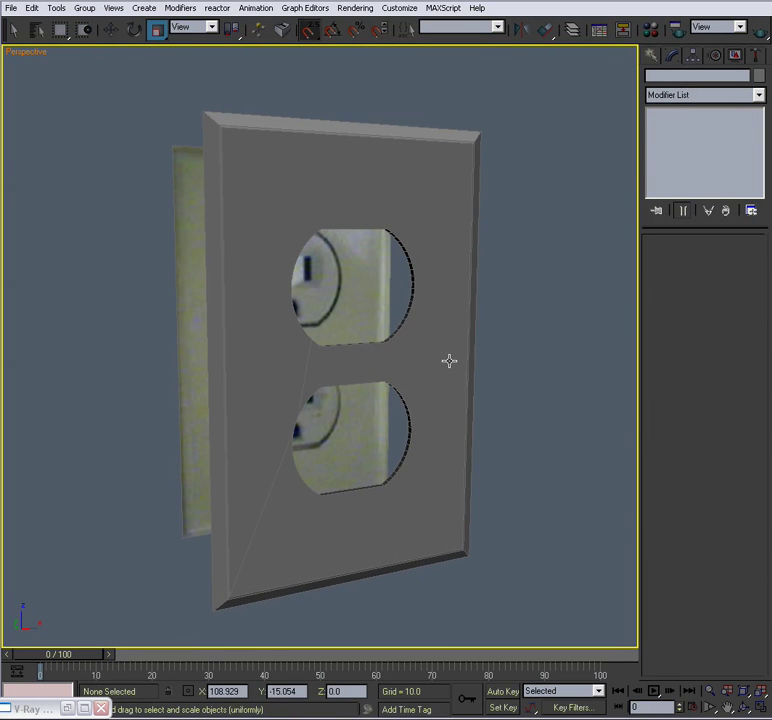
# Step: Select the detached Shape01 by name in the Outliner and close the list
pyautogui.click(413, 292)
pyautogui.click(533, 315)
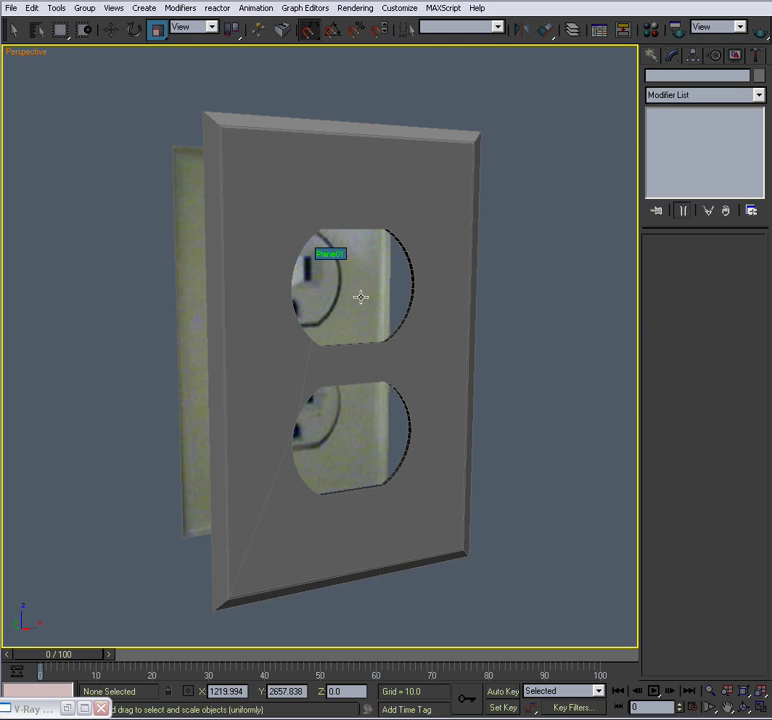
pyautogui.press('h')
pyautogui.keyDown('alt'); pyautogui.moveTo(396, 305); pyautogui.dragTo(482, 234, button='middle'); pyautogui.keyUp('alt')
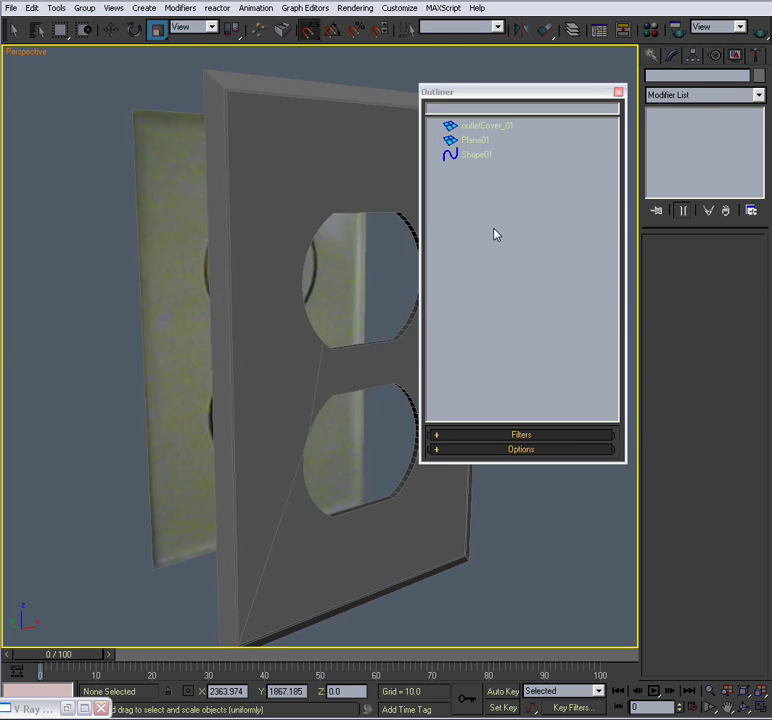
pyautogui.click(480, 155)
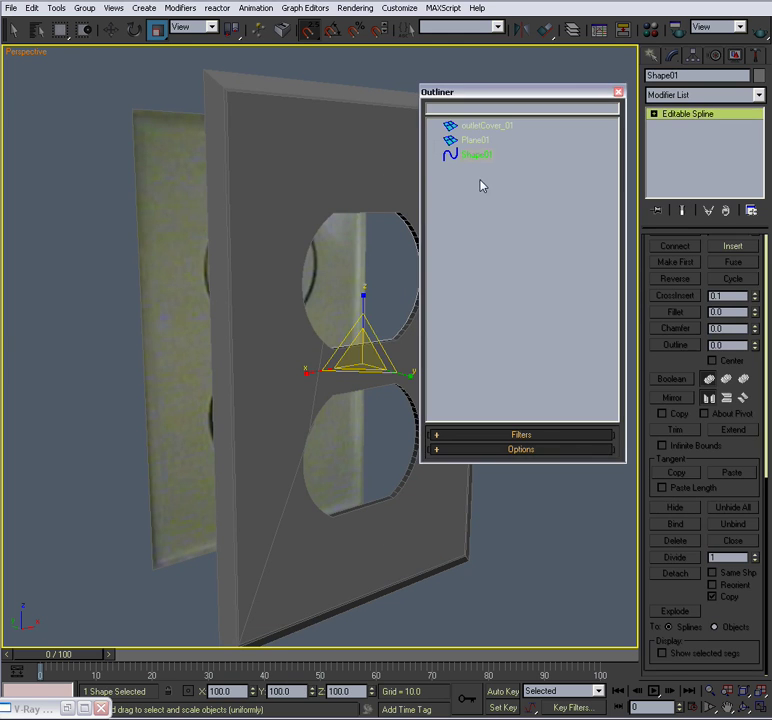
pyautogui.click(618, 92)
# Step: Turn off snapping and move the detached shape along Y to about -48.7, in front of the cover
pyautogui.keyDown('alt'); pyautogui.moveTo(534, 184); pyautogui.dragTo(411, 330, button='middle'); pyautogui.keyUp('alt')
pyautogui.press('w')
pyautogui.keyDown('alt'); pyautogui.moveTo(393, 374); pyautogui.dragTo(419, 375, button='middle'); pyautogui.keyUp('alt')
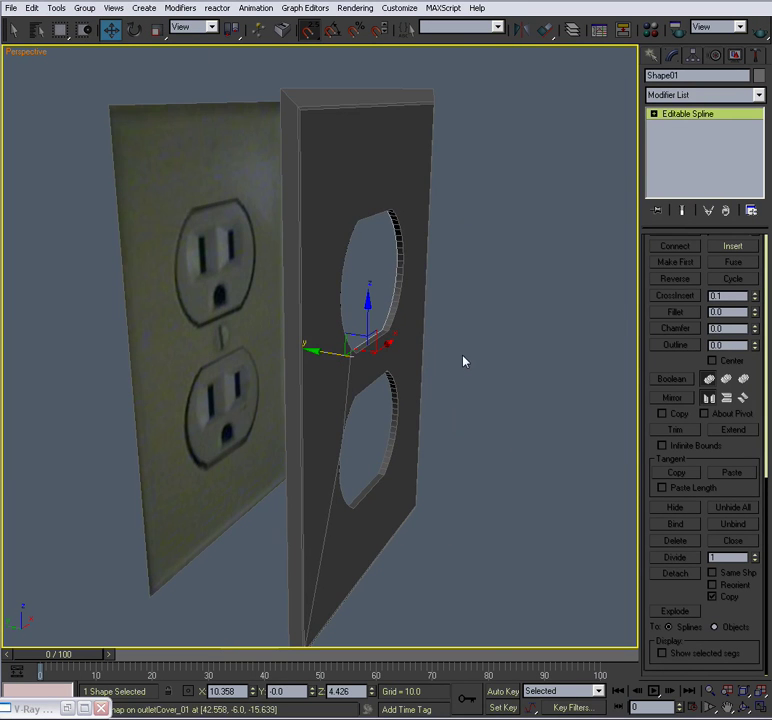
pyautogui.moveTo(315, 351); pyautogui.dragTo(353, 377)
pyautogui.keyDown('alt'); pyautogui.moveTo(353, 377); pyautogui.dragTo(335, 372, button='middle'); pyautogui.keyUp('alt')
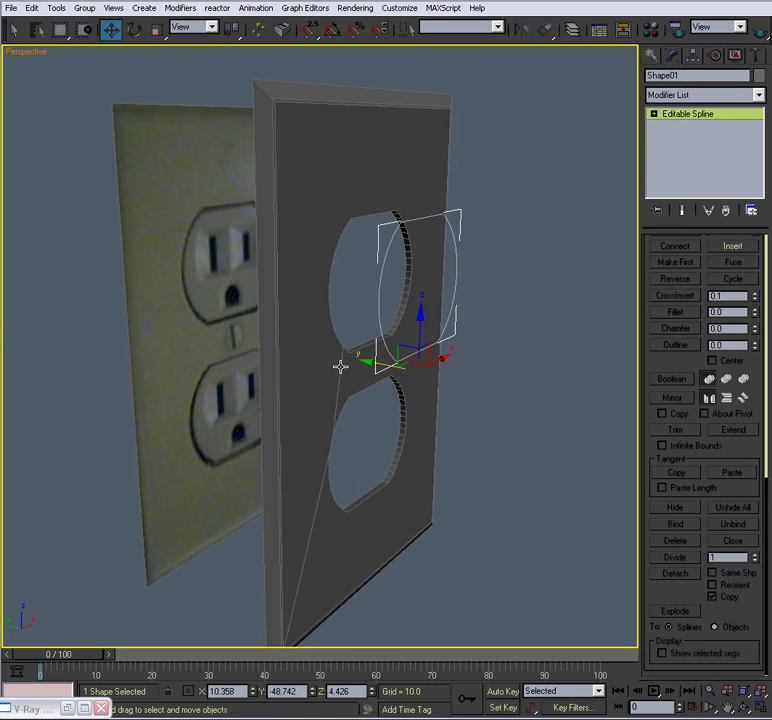
# Step: Make the outlet cover see-through, then reselect the detached opening shape
pyautogui.click(310, 362)
pyautogui.hotkey('alt', 'x')
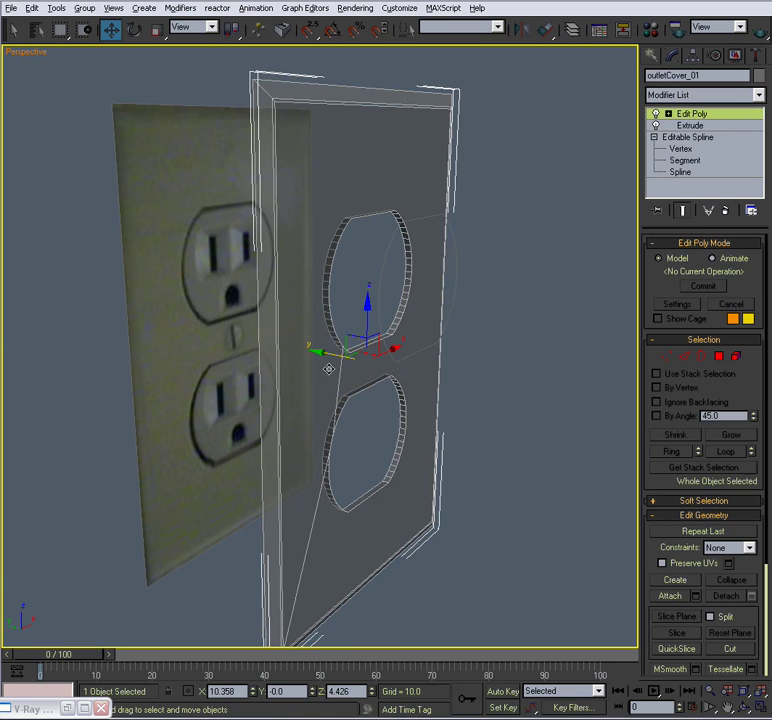
pyautogui.moveTo(328, 369)
pyautogui.keyDown('alt'); pyautogui.mouseDown(button='middle')
pyautogui.moveTo(231, 362)
pyautogui.moveTo(338, 364)
pyautogui.mouseUp(button='middle'); pyautogui.keyUp('alt')
pyautogui.click(438, 305)
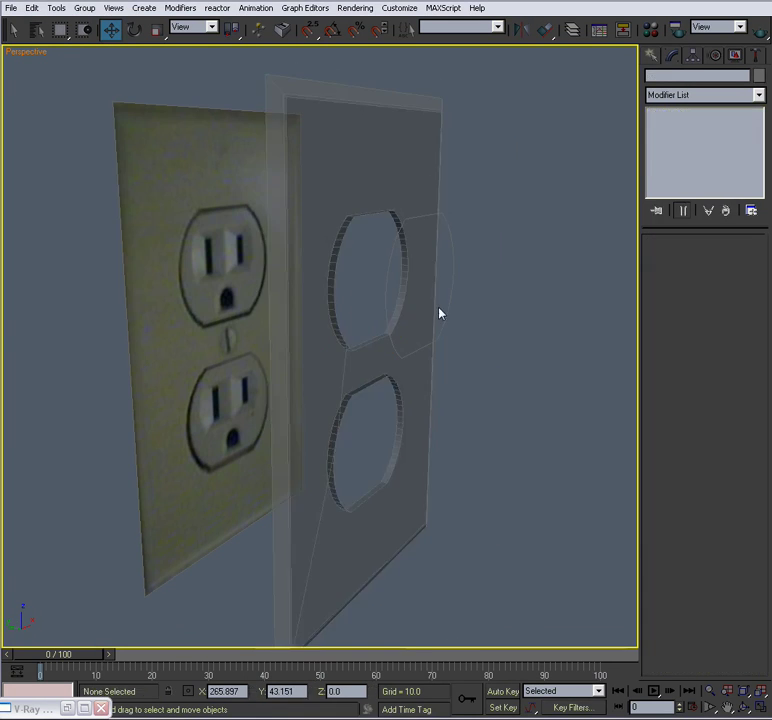
pyautogui.click(455, 284)
pyautogui.keyDown('alt'); pyautogui.moveTo(455, 284); pyautogui.dragTo(367, 357, button='middle'); pyautogui.keyUp('alt')
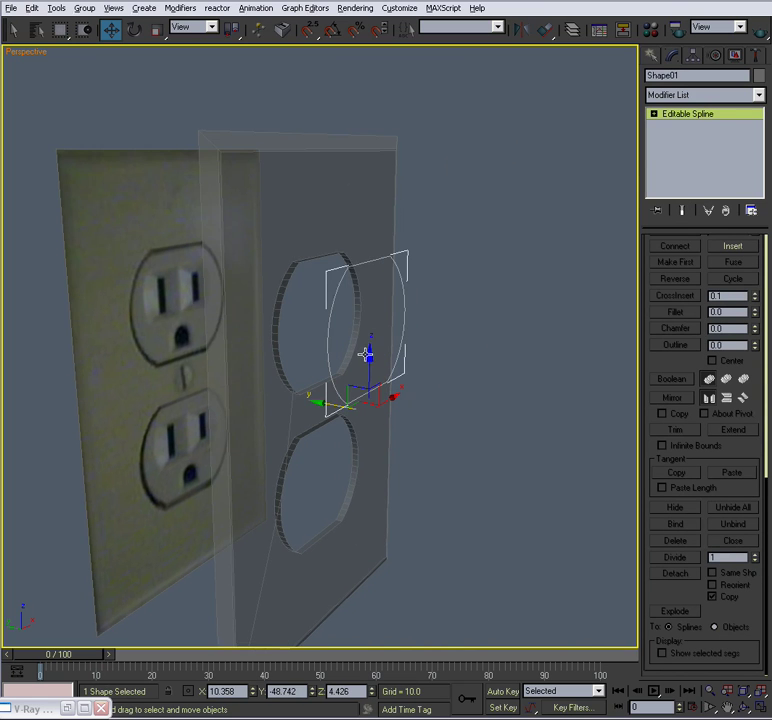
# Step: In the enlarged Front view, center the detached opening shape's pivot on the object
pyautogui.hotkey('alt', 'w')
pyautogui.hotkey('alt', 'w')
pyautogui.scroll(8, 420, 290)
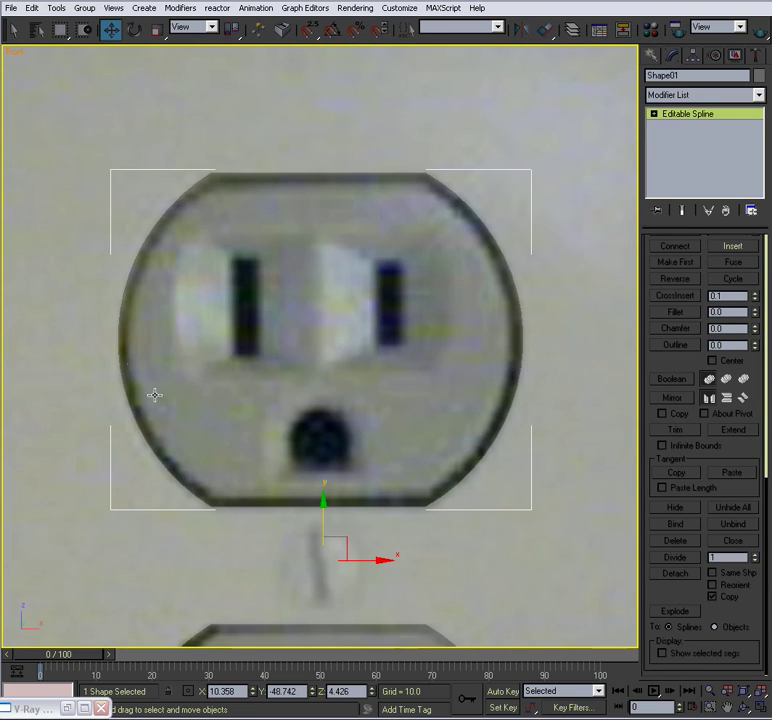
pyautogui.press('r')
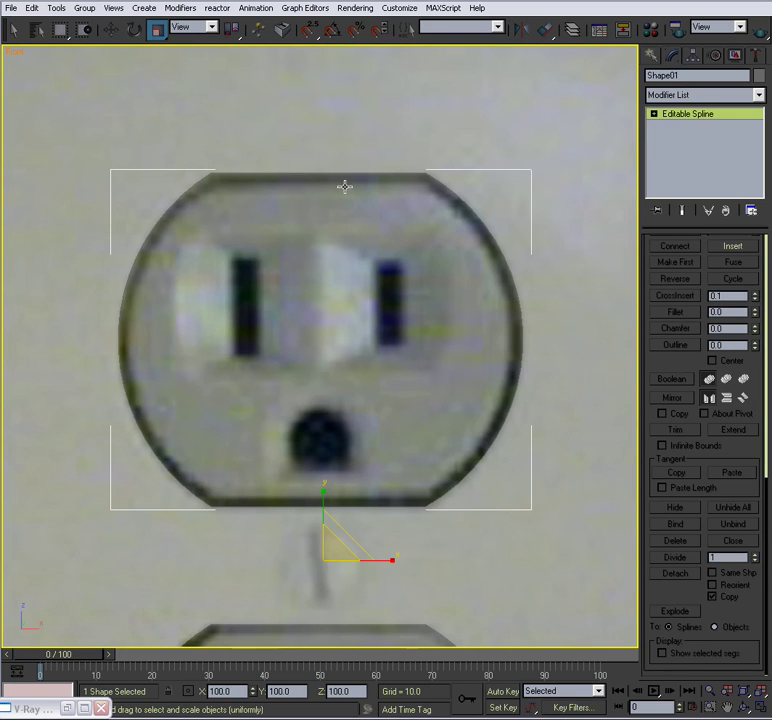
pyautogui.click(692, 56)
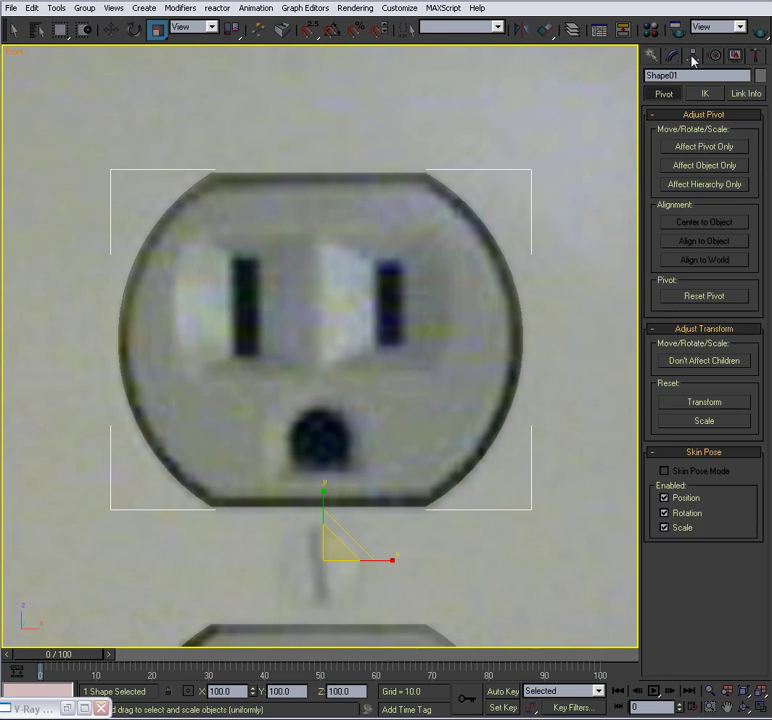
pyautogui.click(703, 147)
pyautogui.click(689, 224)
pyautogui.click(668, 156)
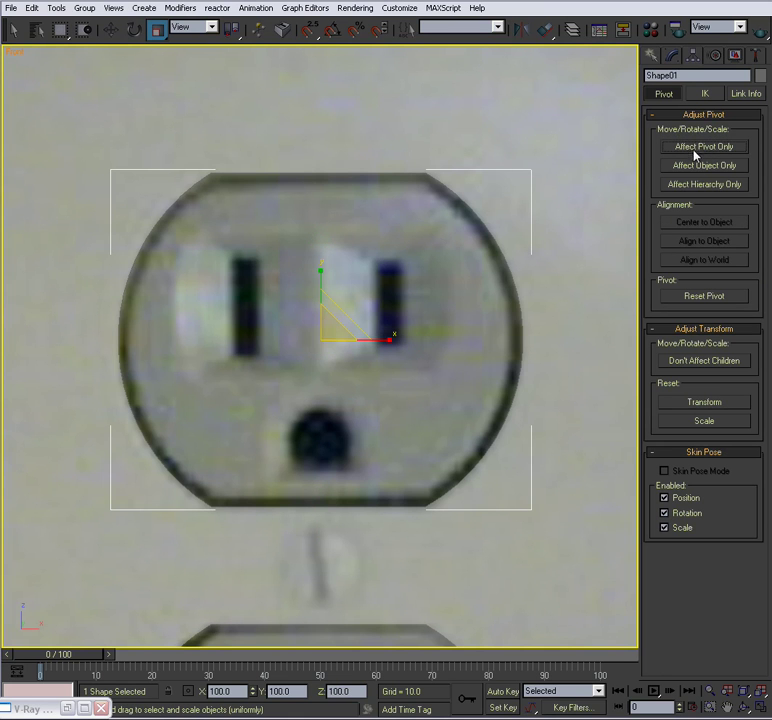
# Step: Scale the detached opening shape uniformly to about 96 percent, check it in perspective and deselect it
pyautogui.moveTo(331, 344); pyautogui.dragTo(327, 334)
pyautogui.hotkey('alt', 'w')
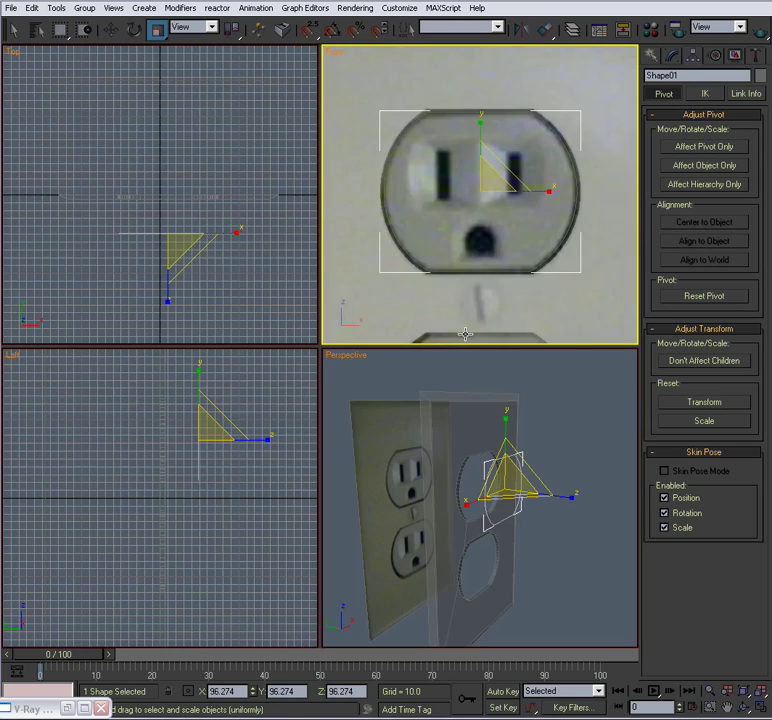
pyautogui.hotkey('alt', 'w')
pyautogui.click(482, 386)
pyautogui.scroll(5, 455, 386)
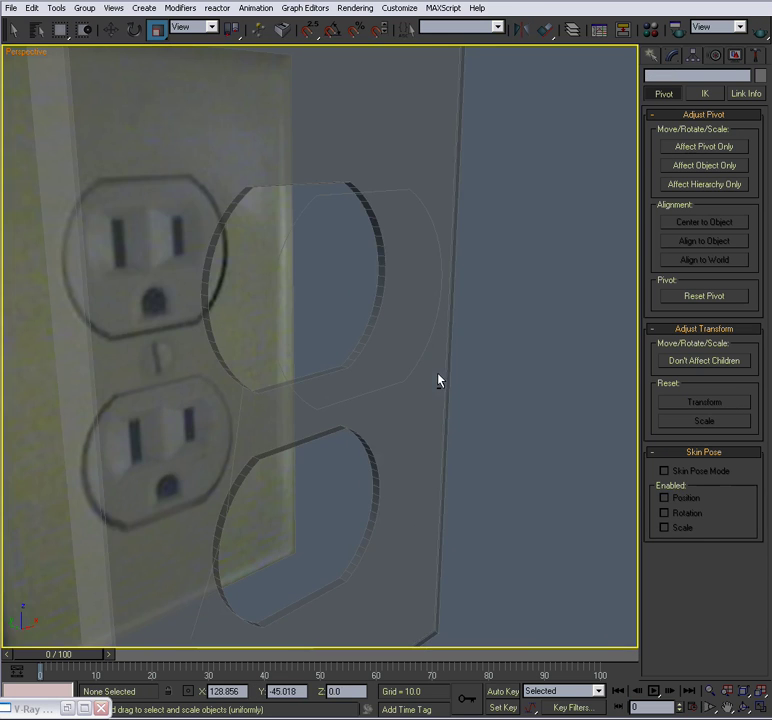
# Step: In the Front view, trace an open line about 44 units tall along the left slot recess's top, right and bottom edges
pyautogui.hotkey('alt', 'w')
pyautogui.click(453, 253)
pyautogui.hotkey('alt', 'w')
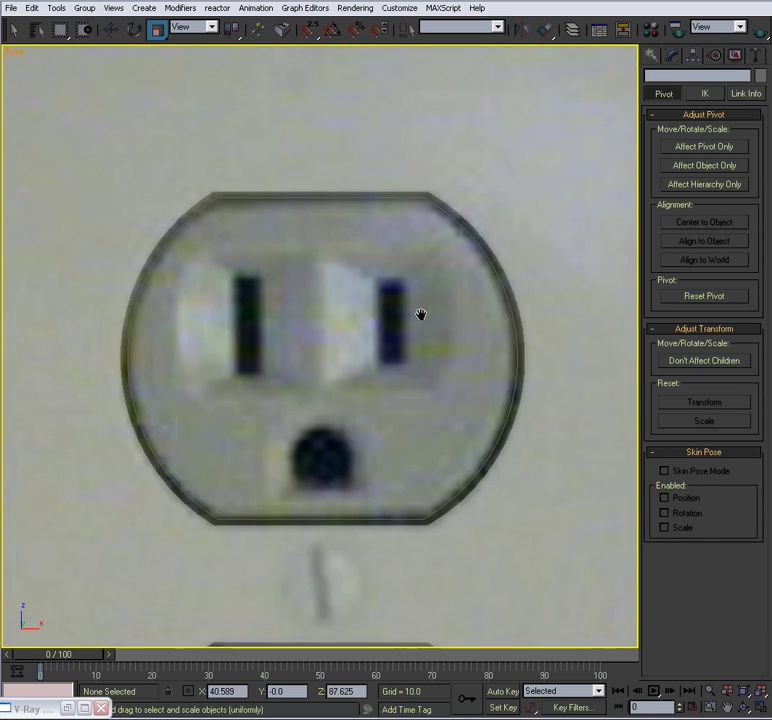
pyautogui.scroll(3, 308, 277)
pyautogui.moveTo(293, 209); pyautogui.dragTo(313, 205, button='middle')
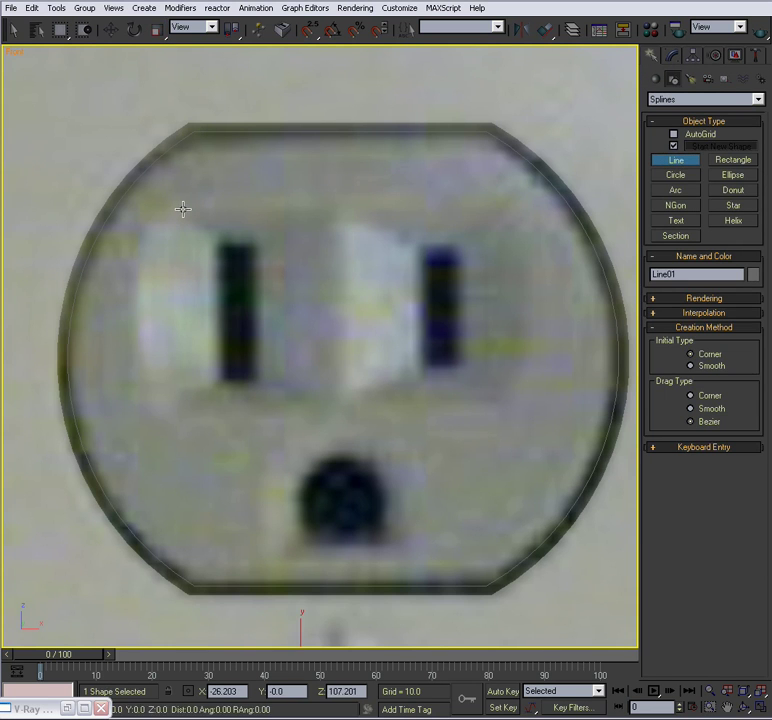
pyautogui.click(333, 209)
pyautogui.click(335, 245)
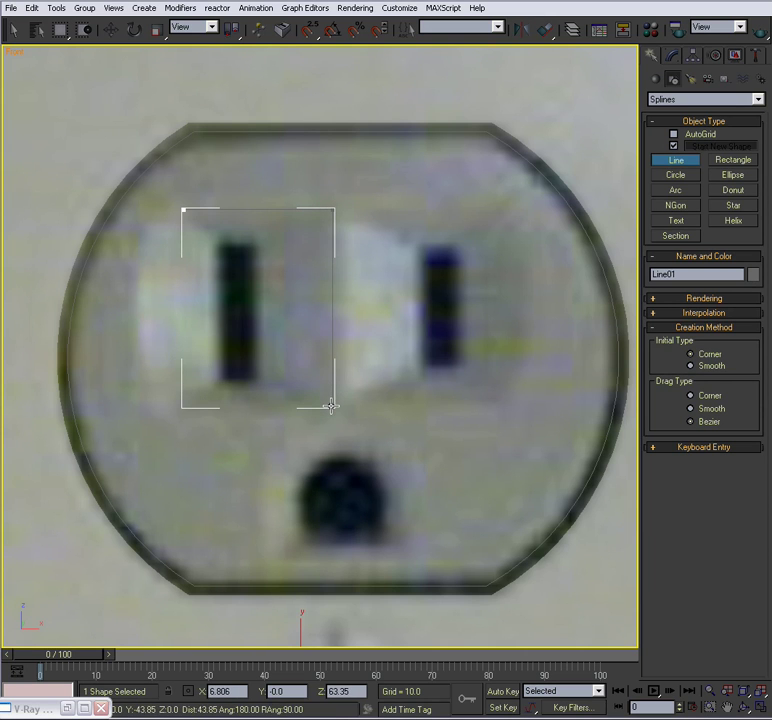
pyautogui.click(331, 406)
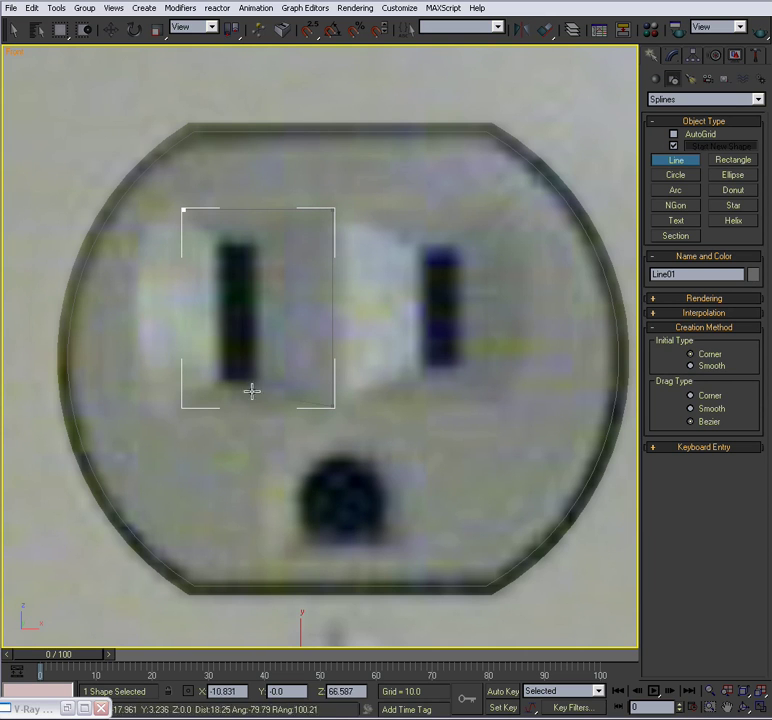
pyautogui.rightClick(184, 407)
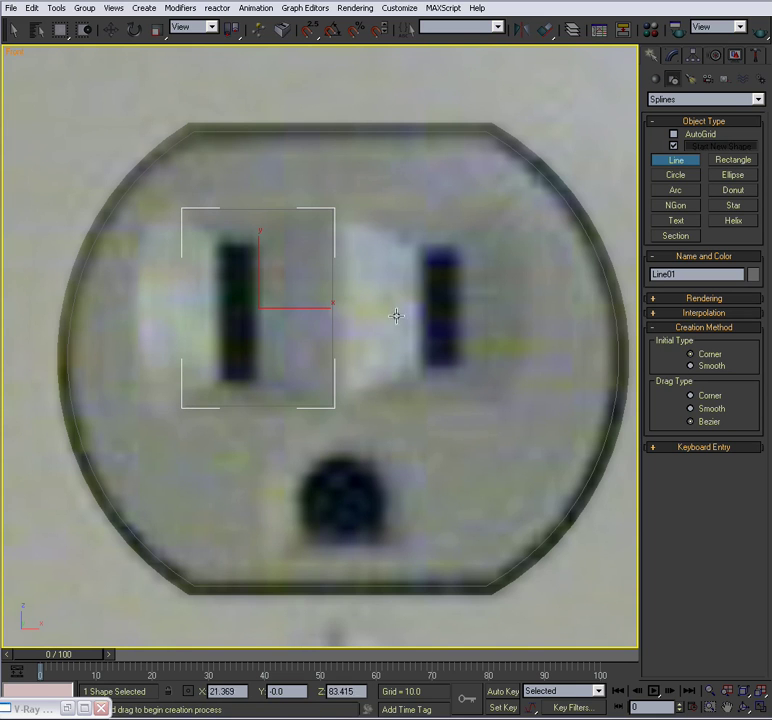
# Step: Draw an arc along the curved left side of the left slot recess and attach it to the traced line
pyautogui.click(677, 190)
pyautogui.moveTo(184, 210); pyautogui.dragTo(186, 405)
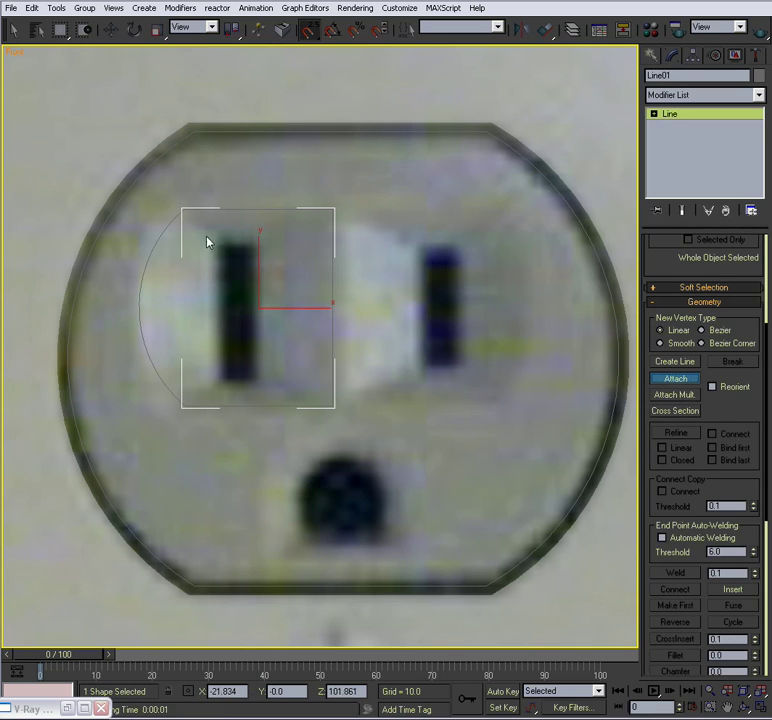
pyautogui.click(184, 218)
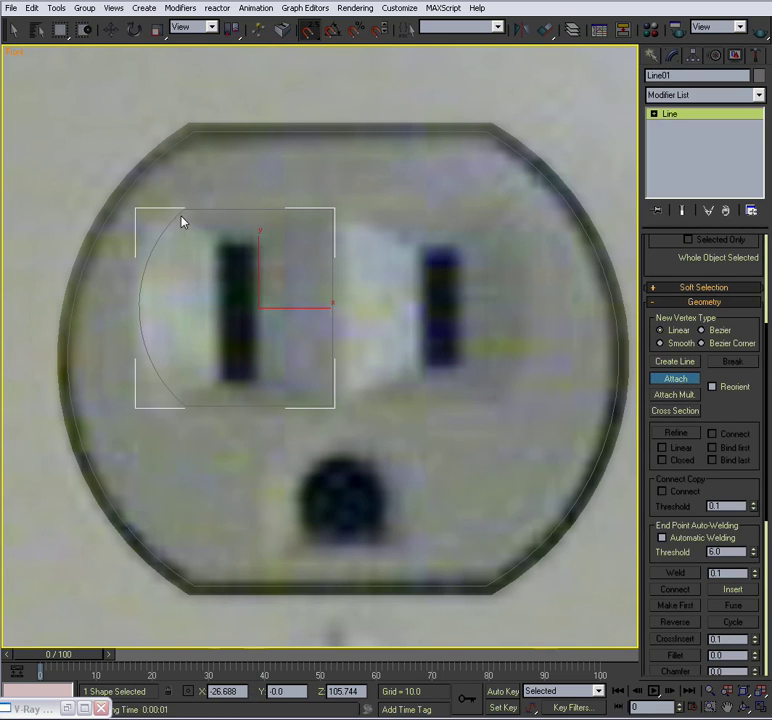
pyautogui.click(686, 381)
# Step: Weld the overlapping vertices at both ends of the arc with a 0.1 threshold, then leave vertex editing
pyautogui.press('1')
pyautogui.moveTo(224, 190); pyautogui.dragTo(176, 237)
pyautogui.scroll(-5, 710, 385)
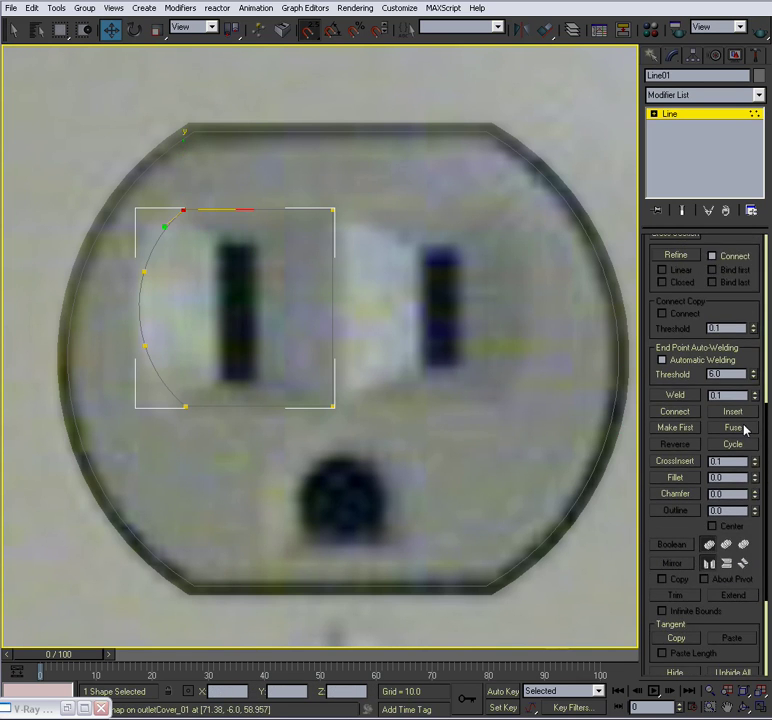
pyautogui.click(672, 395)
pyautogui.click(185, 405)
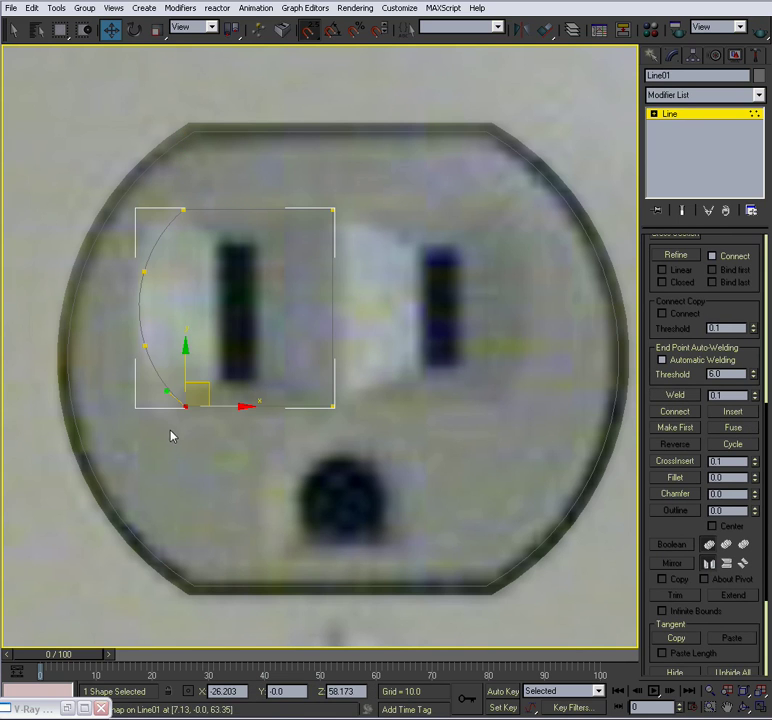
pyautogui.click(675, 396)
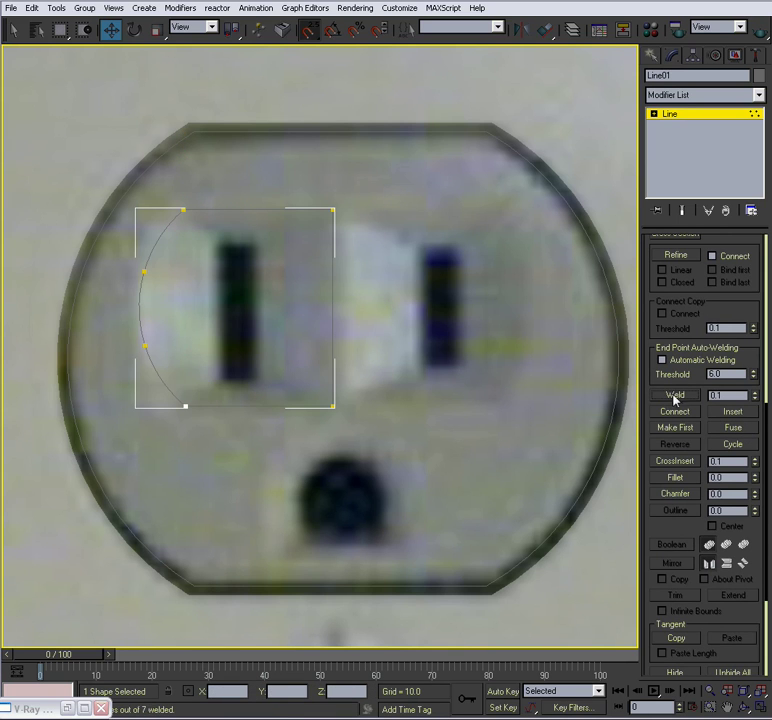
pyautogui.click(677, 117)
# Step: Copy the closed recess outline while rotating it a quarter turn with angle snap, so its arc faces up
pyautogui.moveTo(369, 260); pyautogui.dragTo(357, 286, button='middle')
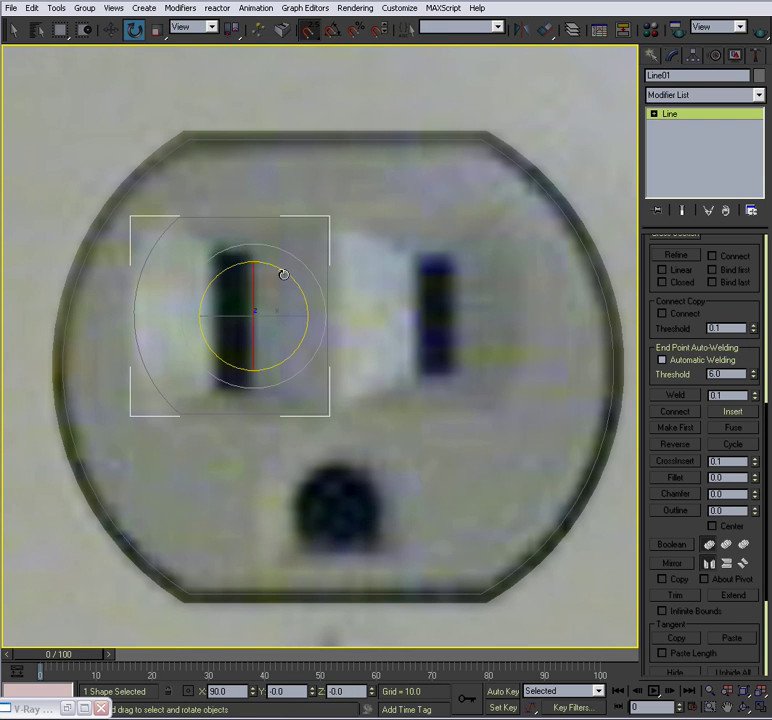
pyautogui.moveTo(283, 272)
pyautogui.mouseDown()
pyautogui.moveTo(302, 289)
pyautogui.moveTo(340, 400)
pyautogui.mouseUp()
pyautogui.click(438, 414)
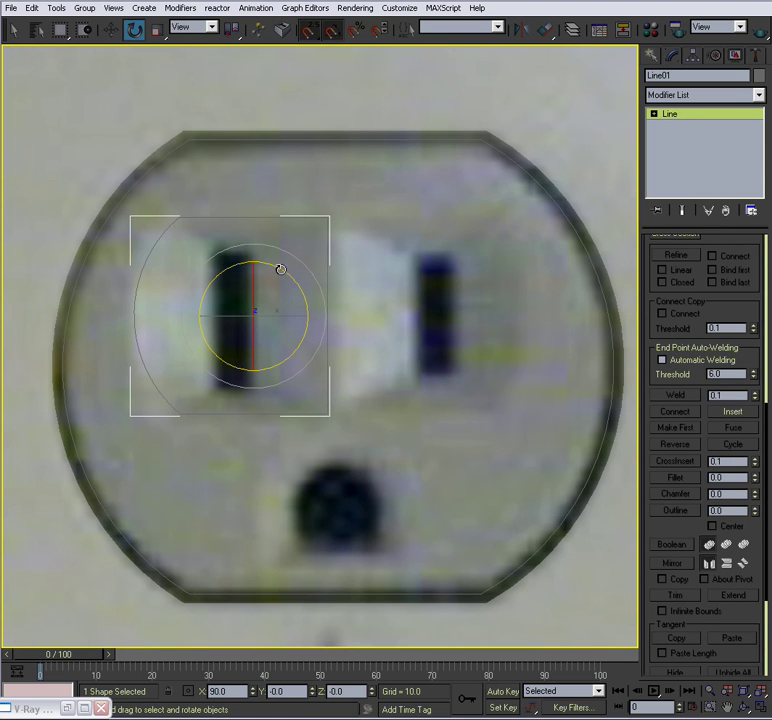
pyautogui.keyDown('shift'); pyautogui.moveTo(281, 267); pyautogui.dragTo(327, 333); pyautogui.keyUp('shift')
pyautogui.click(389, 420)
# Step: Move the rotated copy over the ground hole, scale it to about 42 percent and stretch it vertically to fit
pyautogui.press('w')
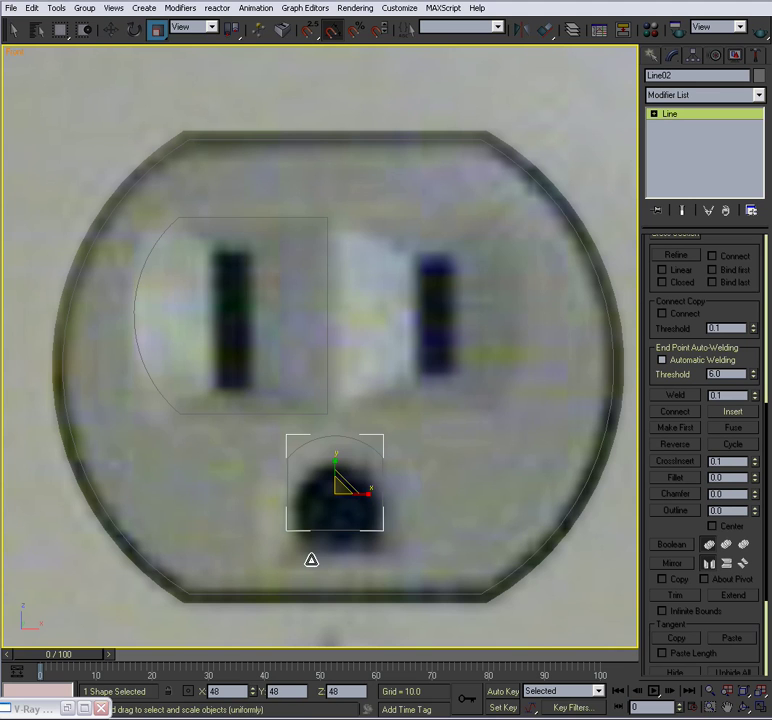
pyautogui.press('w')
pyautogui.moveTo(348, 469); pyautogui.dragTo(341, 531)
pyautogui.press('r')
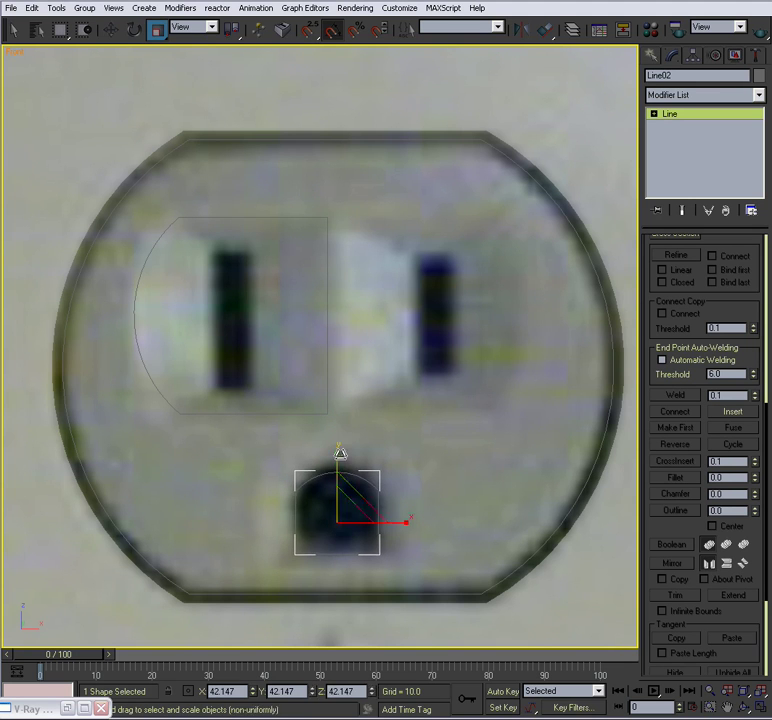
pyautogui.moveTo(341, 457); pyautogui.dragTo(341, 446)
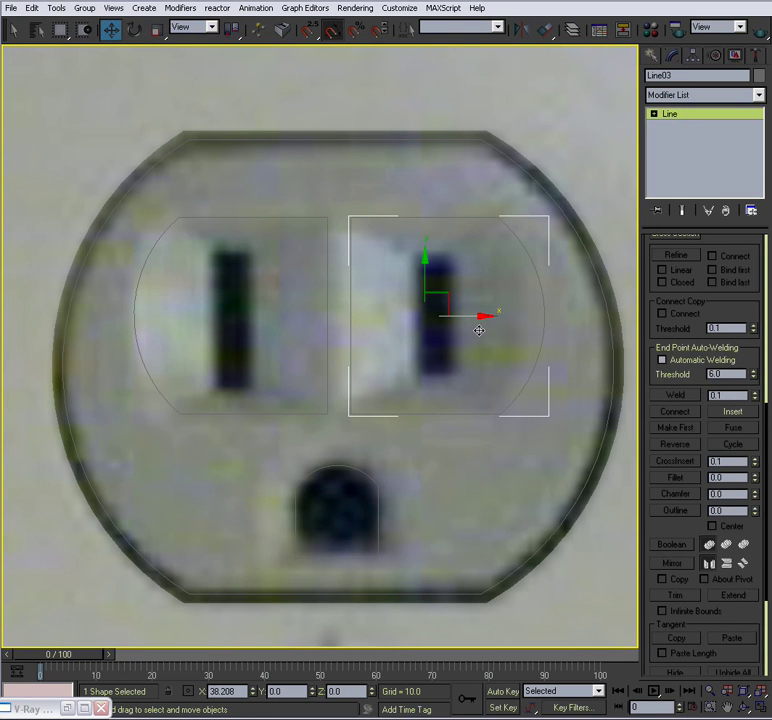
# Step: Shift the mirrored recess outline slightly along negative X to line up with the right slot's recess
pyautogui.moveTo(479, 330); pyautogui.dragTo(474, 331)
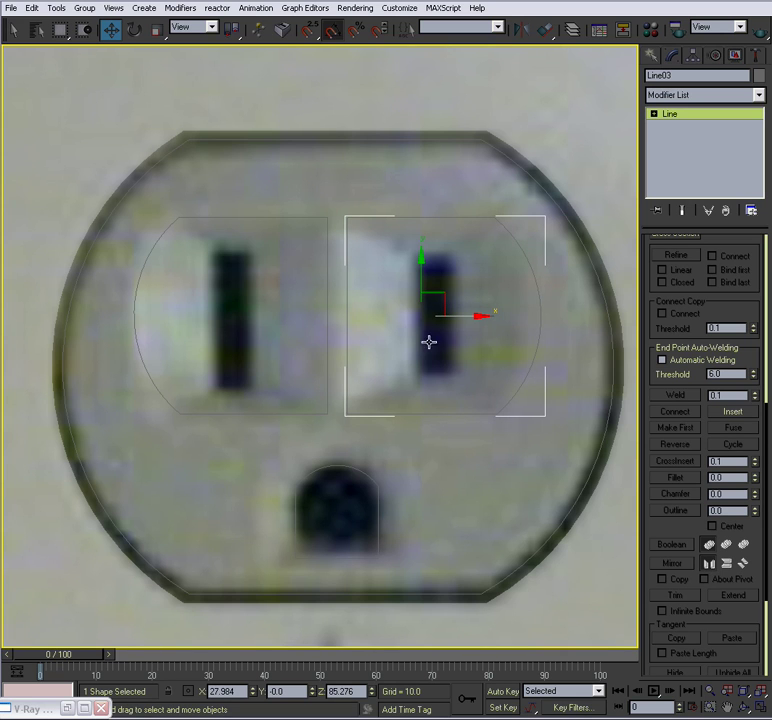
pyautogui.click(444, 337)
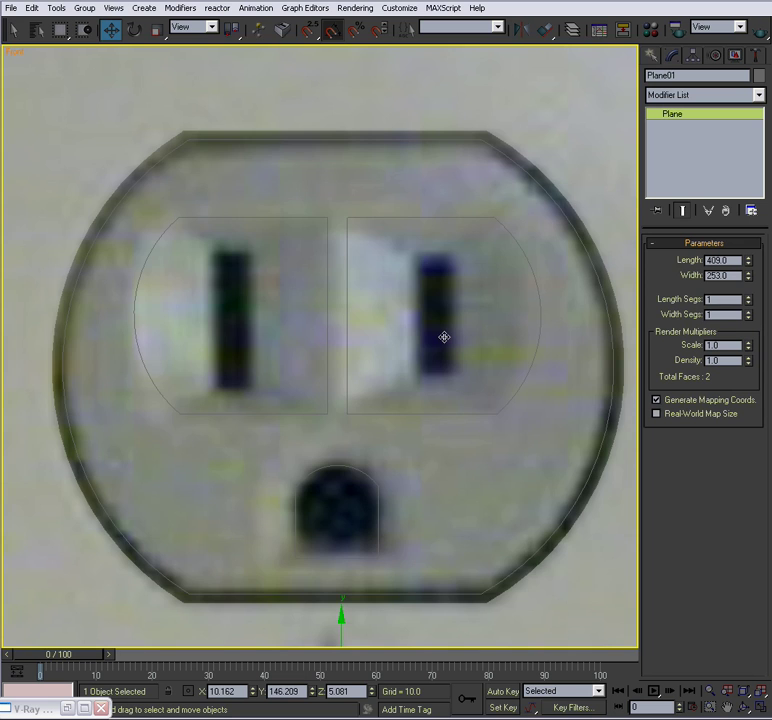
# Step: In the Perspective view, select both slot recess outlines and the ground-hole outline and move them along Y toward the detached opening shape
pyautogui.hotkey('alt', 'w')
pyautogui.moveTo(432, 420); pyautogui.dragTo(451, 408, button='middle')
pyautogui.hotkey('alt', 'w')
pyautogui.keyDown('alt'); pyautogui.moveTo(388, 357); pyautogui.dragTo(392, 356, button='middle'); pyautogui.keyUp('alt')
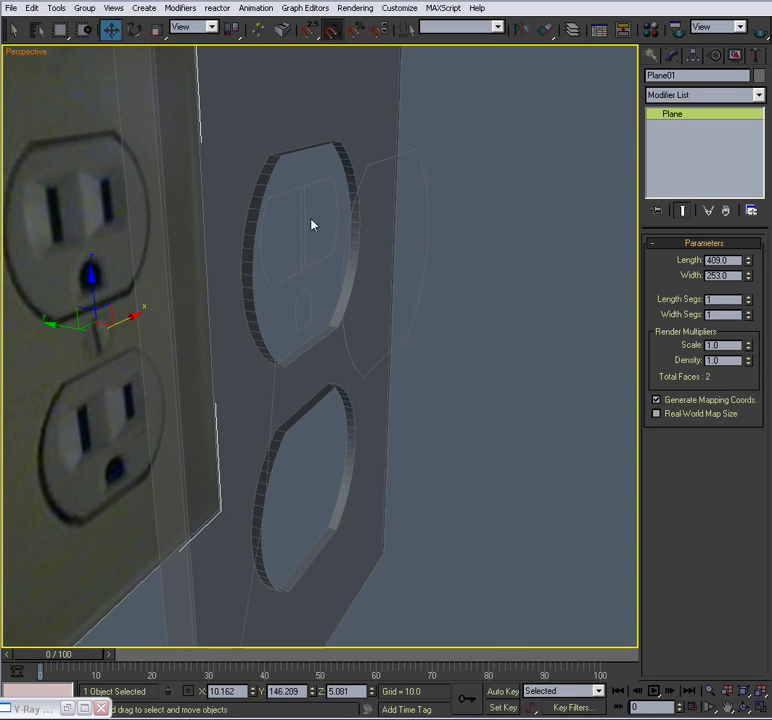
pyautogui.click(420, 155)
pyautogui.keyDown('alt'); pyautogui.moveTo(374, 241); pyautogui.dragTo(298, 224, button='middle'); pyautogui.keyUp('alt')
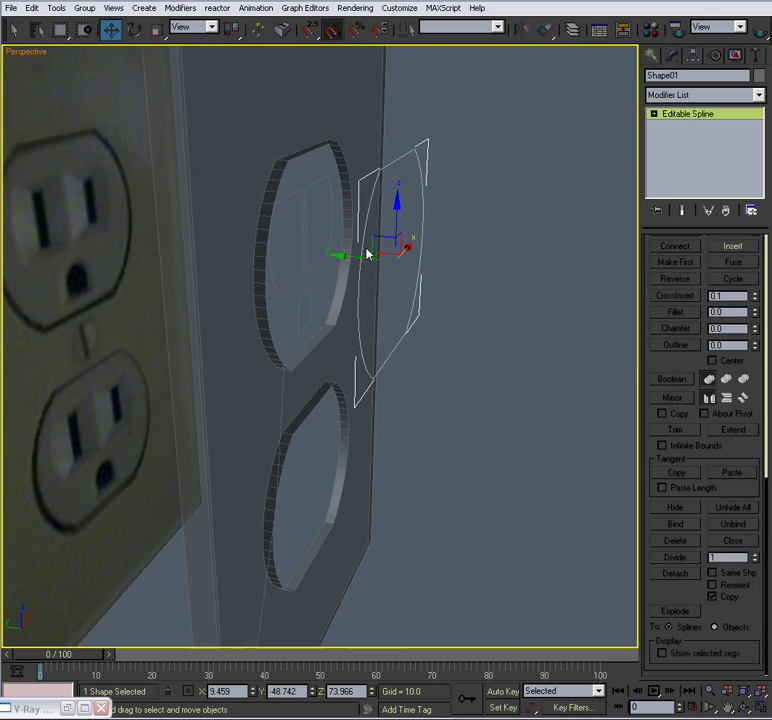
pyautogui.moveTo(313, 301); pyautogui.dragTo(313, 299)
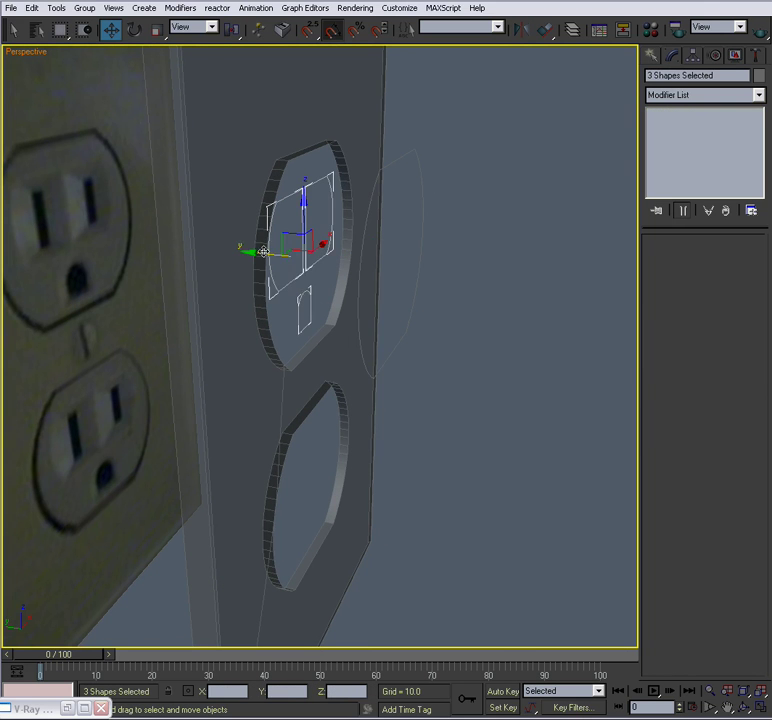
pyautogui.moveTo(263, 251); pyautogui.dragTo(348, 274)
# Step: In the Left view, fine-tune the three outlines horizontally into the detached opening shape's plane, then return to perspective and deselect them
pyautogui.hotkey('alt', 'w')
pyautogui.rightClick(216, 408)
pyautogui.hotkey('alt', 'w')
pyautogui.moveTo(264, 361); pyautogui.dragTo(196, 438, button='middle')
pyautogui.scroll(6, 196, 438)
pyautogui.moveTo(234, 336); pyautogui.dragTo(265, 436, button='middle')
pyautogui.moveTo(323, 251); pyautogui.dragTo(323, 299, button='middle')
pyautogui.scroll(-3, 312, 403)
pyautogui.scroll(5, 314, 408)
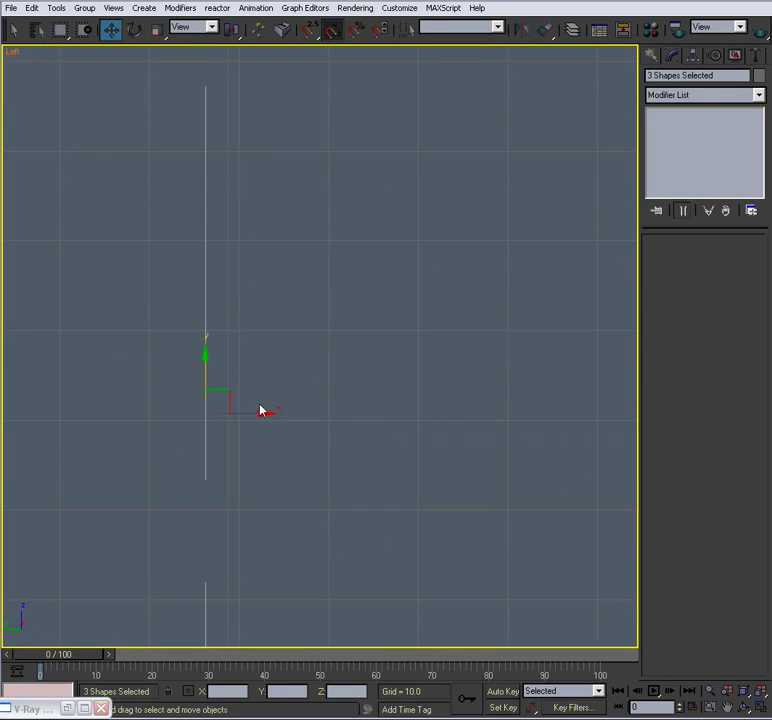
pyautogui.moveTo(259, 410); pyautogui.dragTo(280, 413)
pyautogui.hotkey('alt', 'w')
pyautogui.rightClick(445, 455)
pyautogui.hotkey('alt', 'w')
pyautogui.keyDown('alt'); pyautogui.moveTo(427, 446); pyautogui.dragTo(455, 405, button='middle'); pyautogui.keyUp('alt')
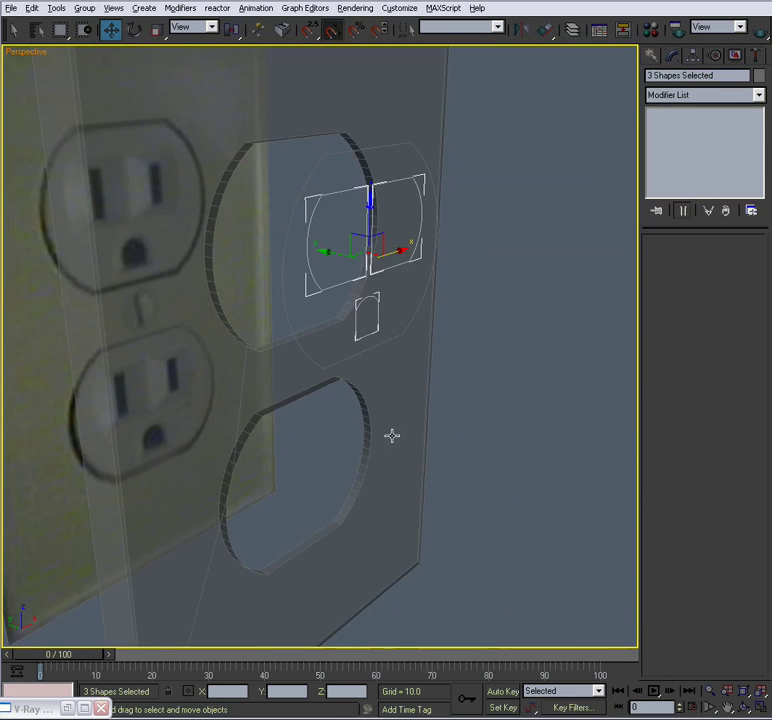
pyautogui.click(455, 405)
# Step: Select the detached opening shape and attach both slot recess outlines and the ground-hole outline to it
pyautogui.scroll(5, 448, 396)
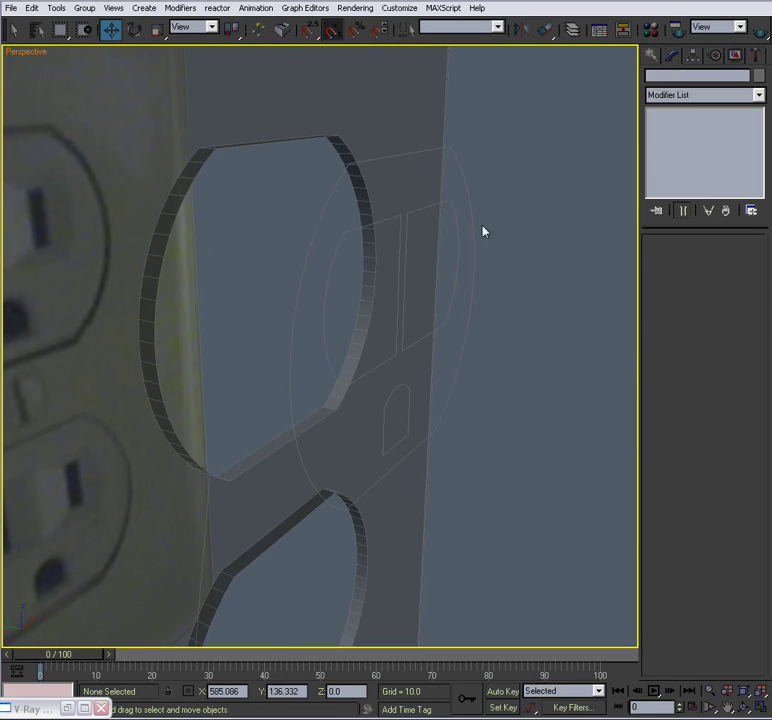
pyautogui.click(472, 214)
pyautogui.moveTo(472, 214); pyautogui.dragTo(455, 276, button='middle')
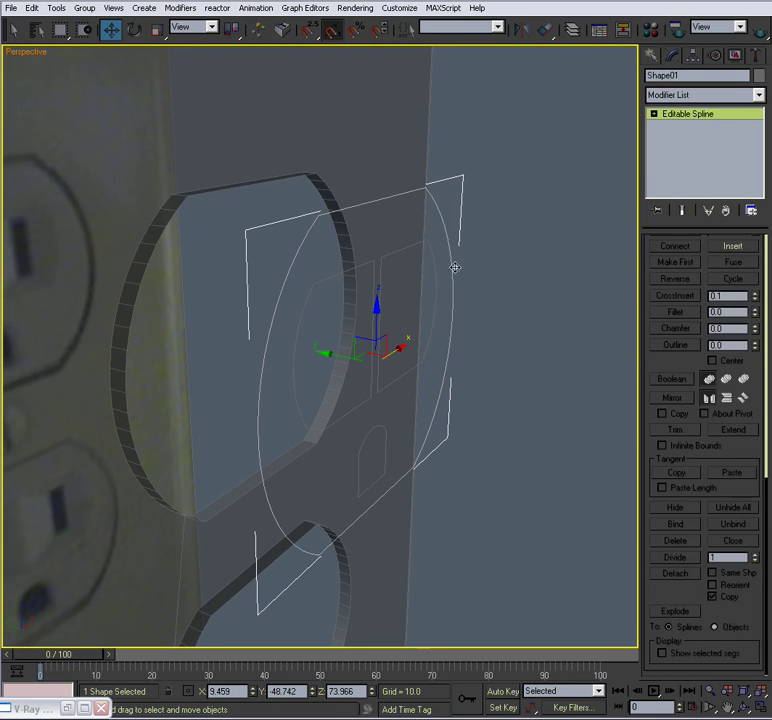
pyautogui.scroll(5, 643, 315)
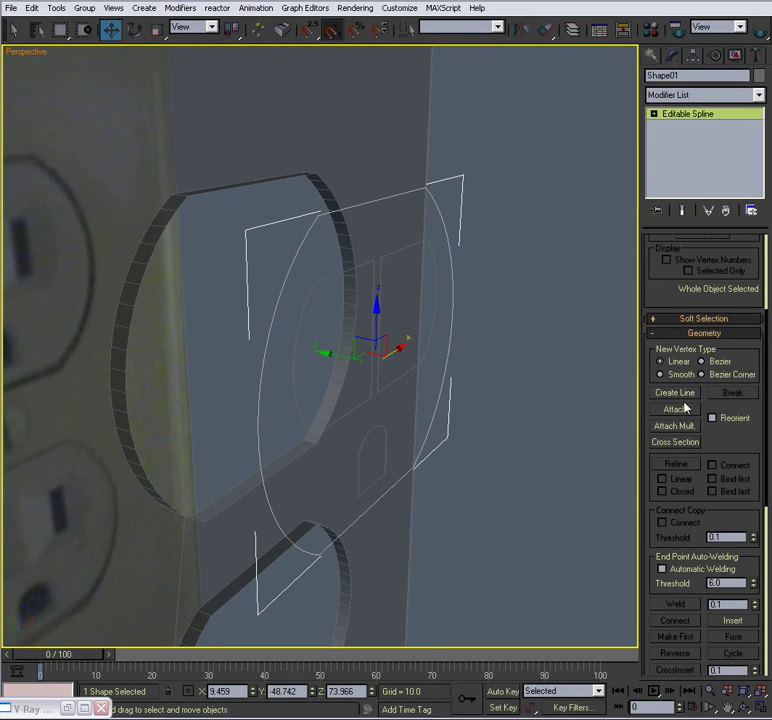
pyautogui.click(680, 412)
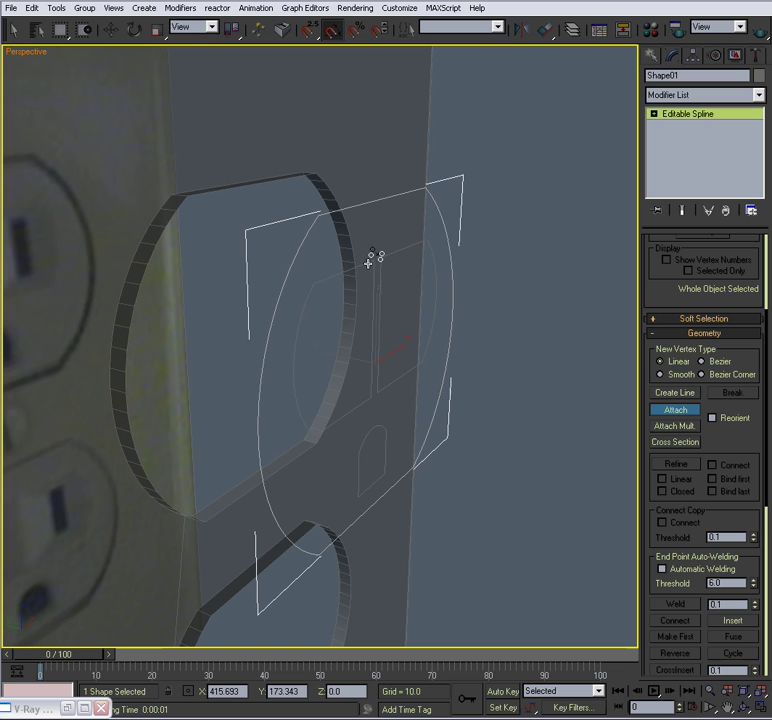
pyautogui.click(369, 258)
pyautogui.click(420, 241)
pyautogui.click(382, 434)
pyautogui.click(675, 409)
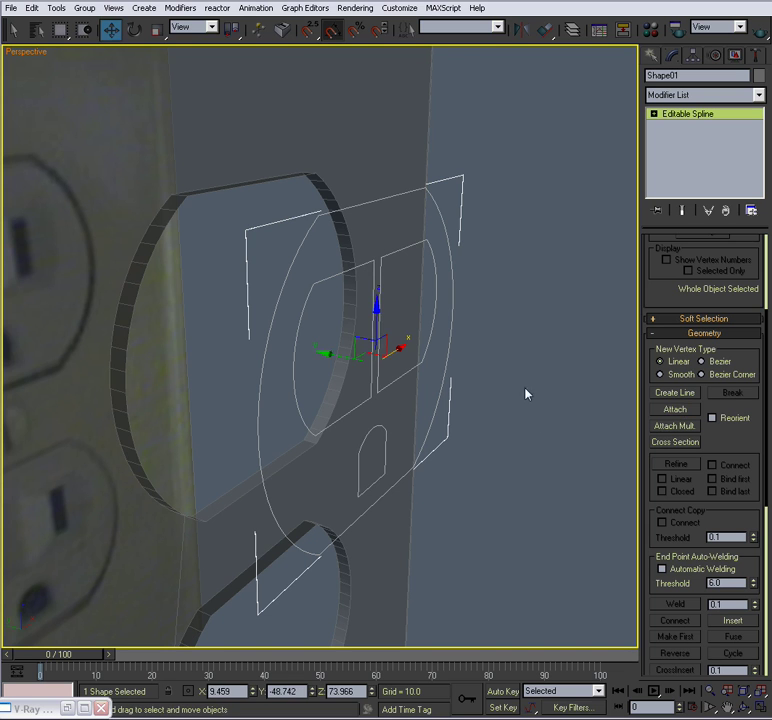
# Step: Apply an Extrude modifier with an amount of 6.0 to the combined receptacle shape
pyautogui.click(536, 355)
pyautogui.keyDown('alt'); pyautogui.moveTo(536, 355); pyautogui.dragTo(551, 280, button='middle'); pyautogui.keyUp('alt')
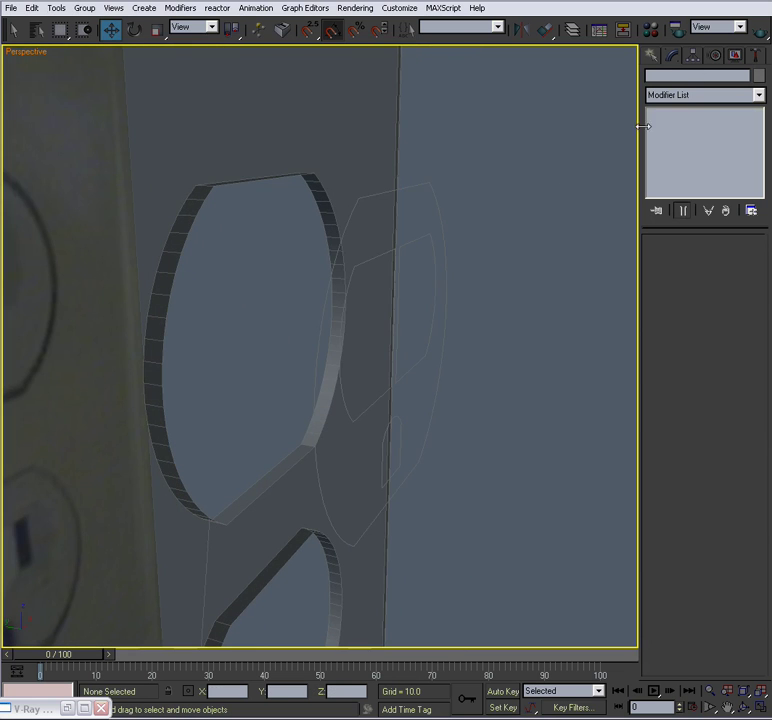
pyautogui.click(430, 188)
pyautogui.click(700, 95)
pyautogui.scroll(-8, 706, 98)
pyautogui.scroll(-4, 706, 98)
pyautogui.click(706, 96)
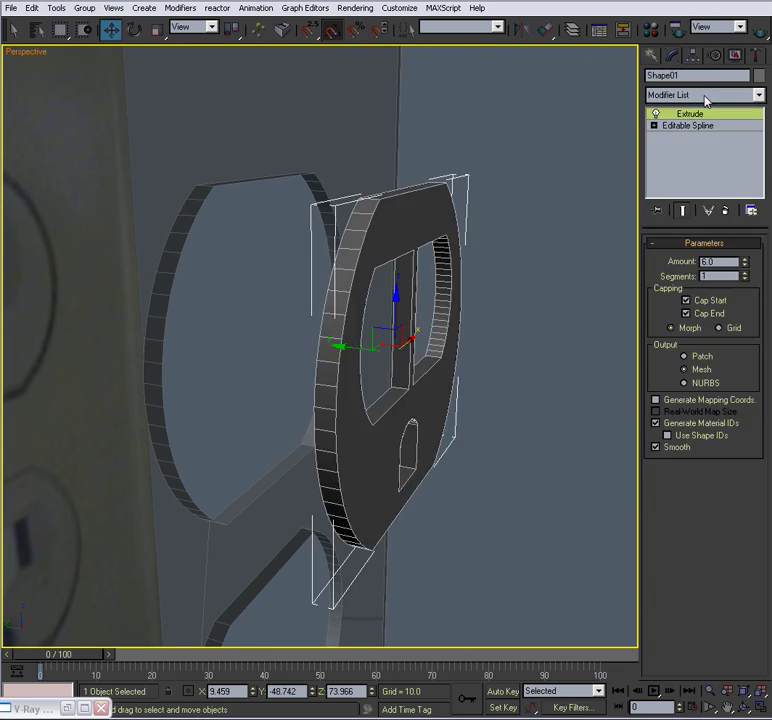
# Step: Add an Edit Poly modifier above the Extrude on the combined receptacle shape
pyautogui.keyDown('alt'); pyautogui.moveTo(432, 272); pyautogui.dragTo(454, 266, button='middle'); pyautogui.keyUp('alt')
pyautogui.keyDown('alt'); pyautogui.moveTo(539, 247); pyautogui.dragTo(398, 366, button='middle'); pyautogui.keyUp('alt')
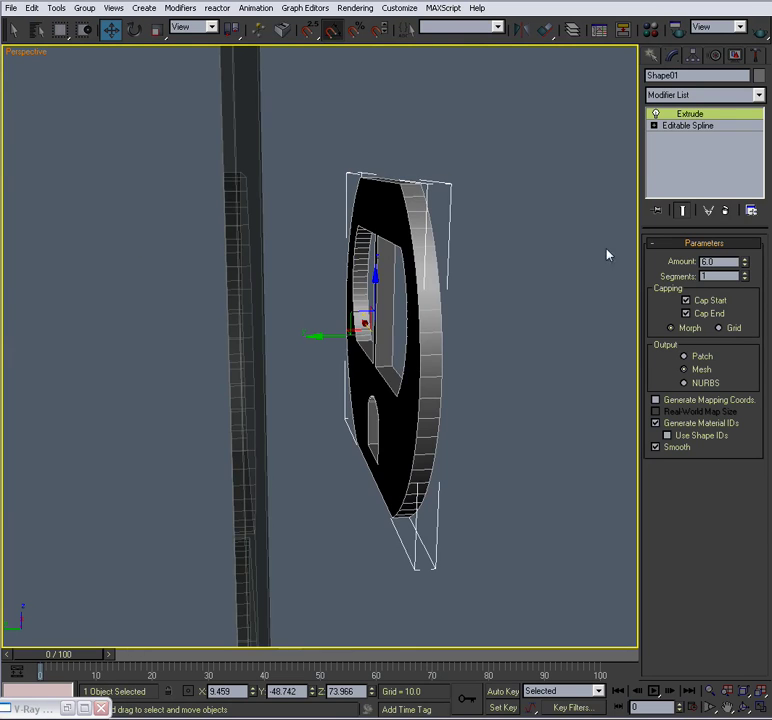
pyautogui.keyDown('alt'); pyautogui.moveTo(607, 255); pyautogui.dragTo(492, 258, button='middle'); pyautogui.keyUp('alt')
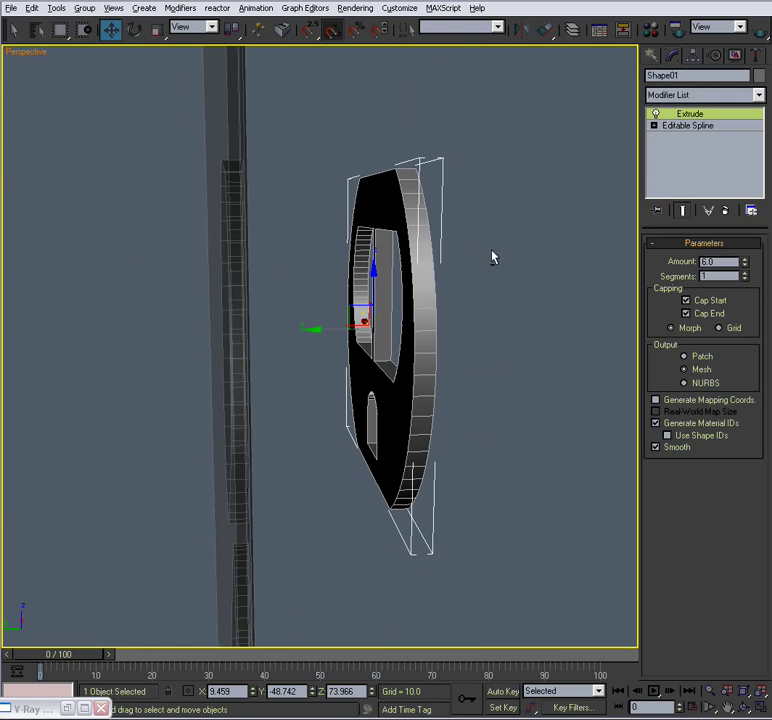
pyautogui.click(700, 96)
pyautogui.scroll(-10, 700, 104)
pyautogui.press('e')
pyautogui.press('e')
pyautogui.press('e')
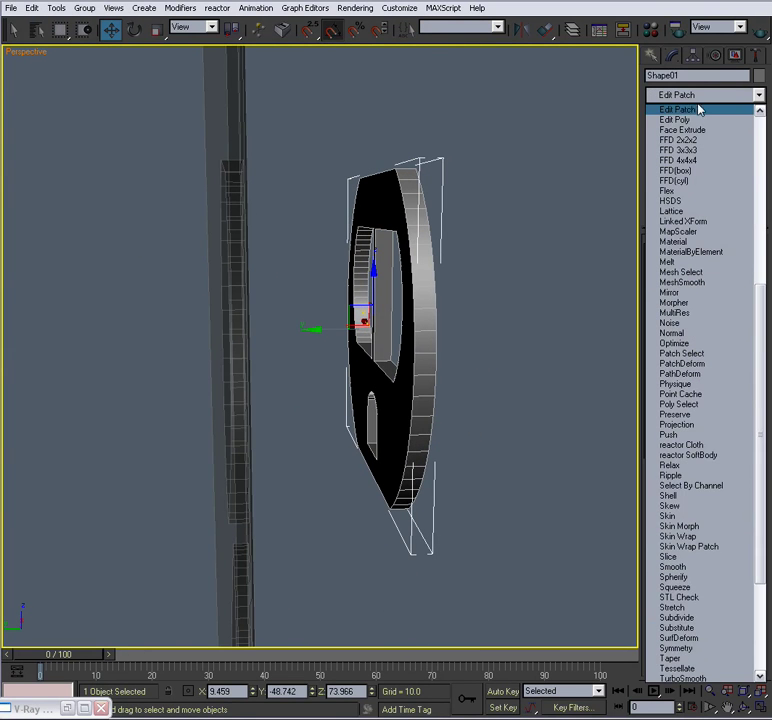
pyautogui.click(697, 120)
# Step: Select the receptacle's rear cap polygon and delete it, leaving the slot and ground-hole walls open at the back
pyautogui.keyDown('alt'); pyautogui.moveTo(477, 291); pyautogui.dragTo(411, 411, button='middle'); pyautogui.keyUp('alt')
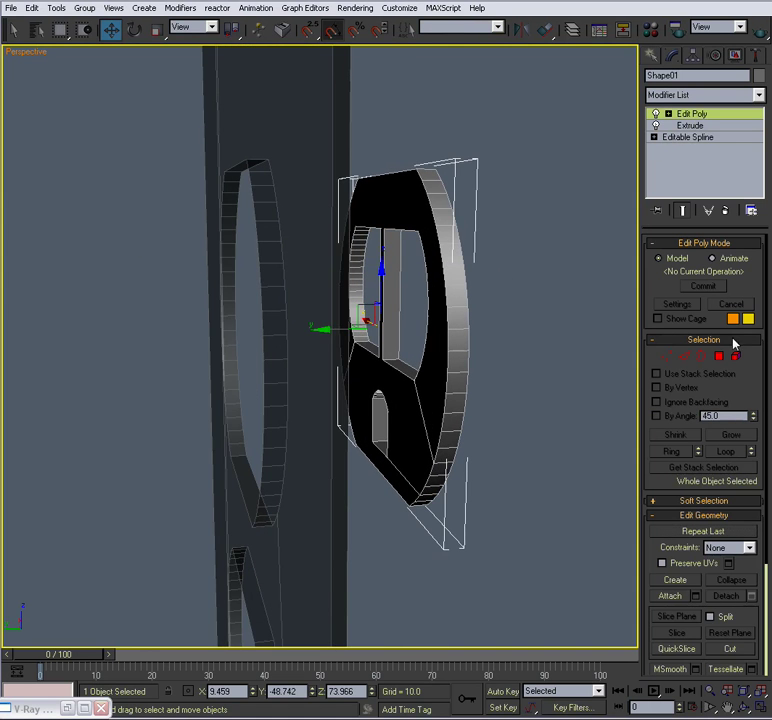
pyautogui.click(719, 356)
pyautogui.click(405, 206)
pyautogui.keyDown('alt'); pyautogui.moveTo(478, 293); pyautogui.dragTo(427, 276, button='middle'); pyautogui.keyUp('alt')
pyautogui.click(407, 293)
pyautogui.scroll(2, 411, 288)
pyautogui.scroll(3, 430, 272)
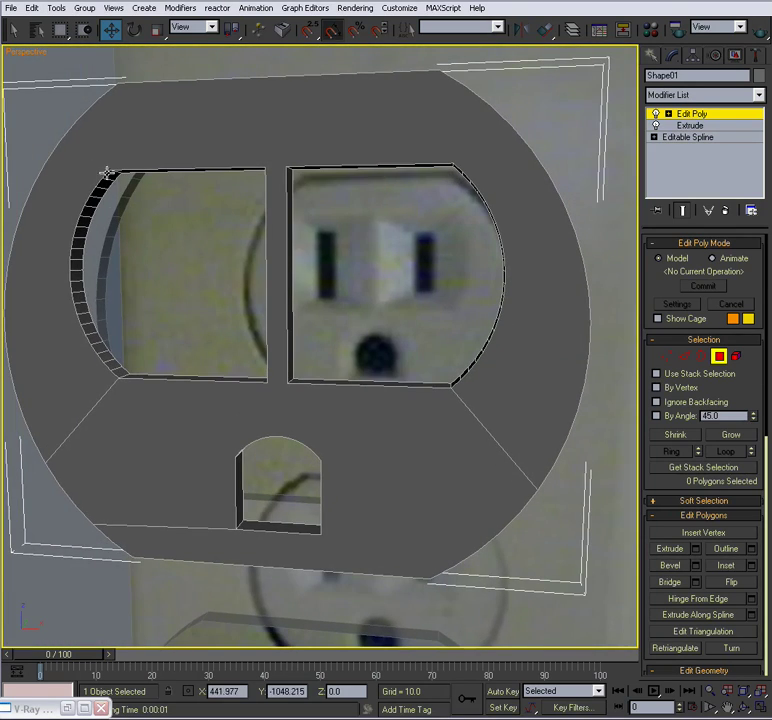
pyautogui.keyDown('alt'); pyautogui.moveTo(269, 316); pyautogui.dragTo(287, 316, button='middle'); pyautogui.keyUp('alt')
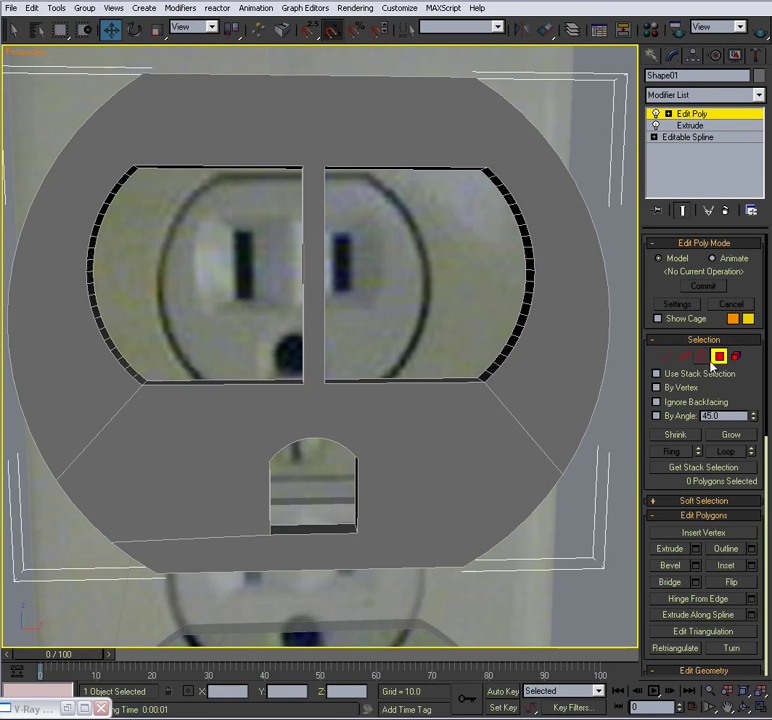
pyautogui.click(703, 357)
pyautogui.keyDown('alt'); pyautogui.moveTo(610, 353); pyautogui.dragTo(360, 296, button='middle'); pyautogui.keyUp('alt')
pyautogui.click(350, 251)
pyautogui.keyDown('ctrl'); pyautogui.click(295, 262); pyautogui.keyUp('ctrl')
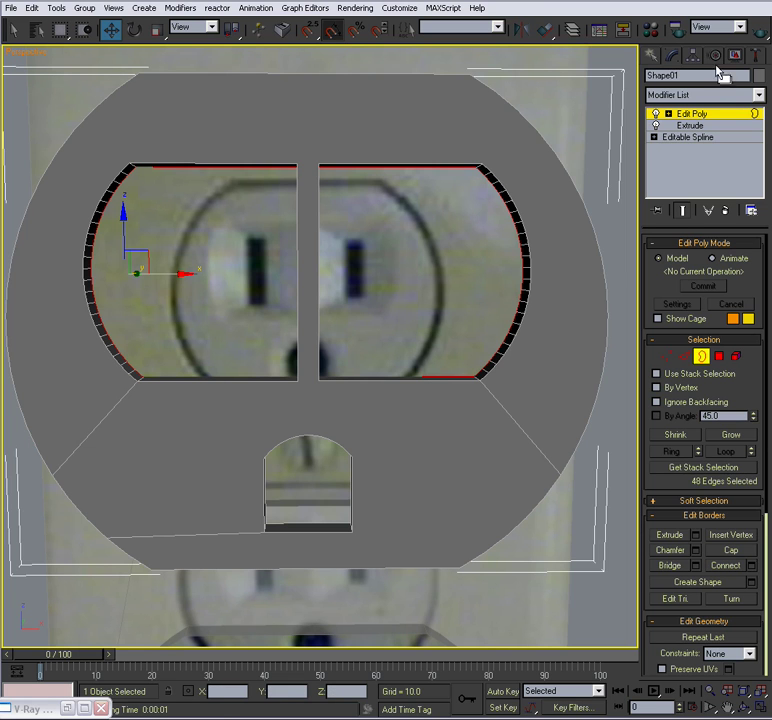
pyautogui.click(689, 60)
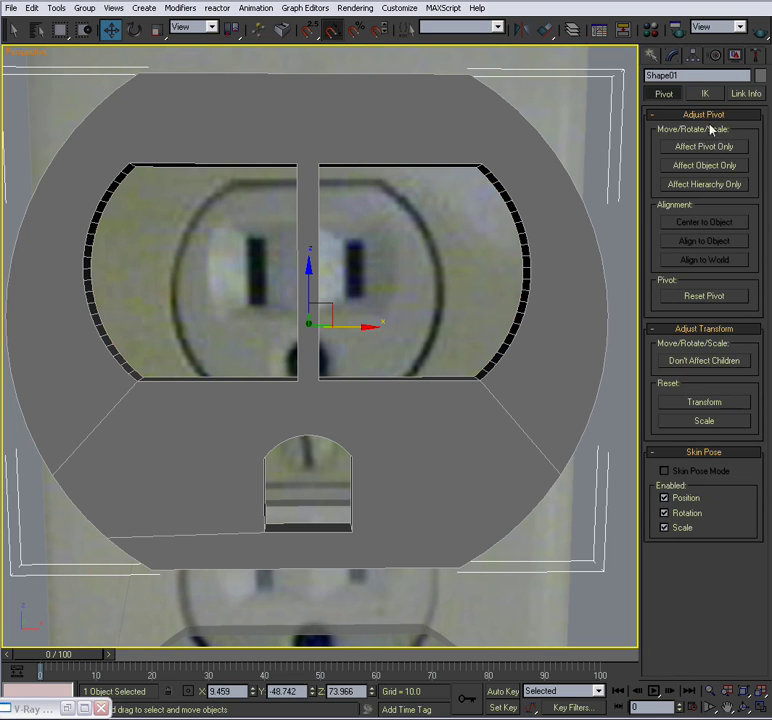
pyautogui.click(673, 56)
# Step: Select the left slot's rear border and, in the Front view, scale and narrow it to fit the photo's dark slot
pyautogui.click(701, 357)
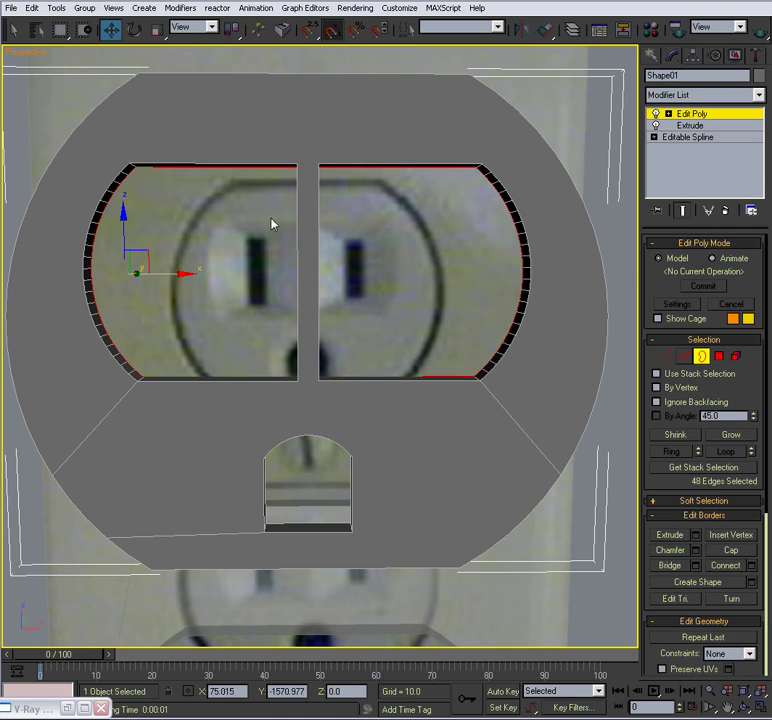
pyautogui.click(114, 224)
pyautogui.click(108, 201)
pyautogui.hotkey('alt', 'w')
pyautogui.rightClick(455, 253)
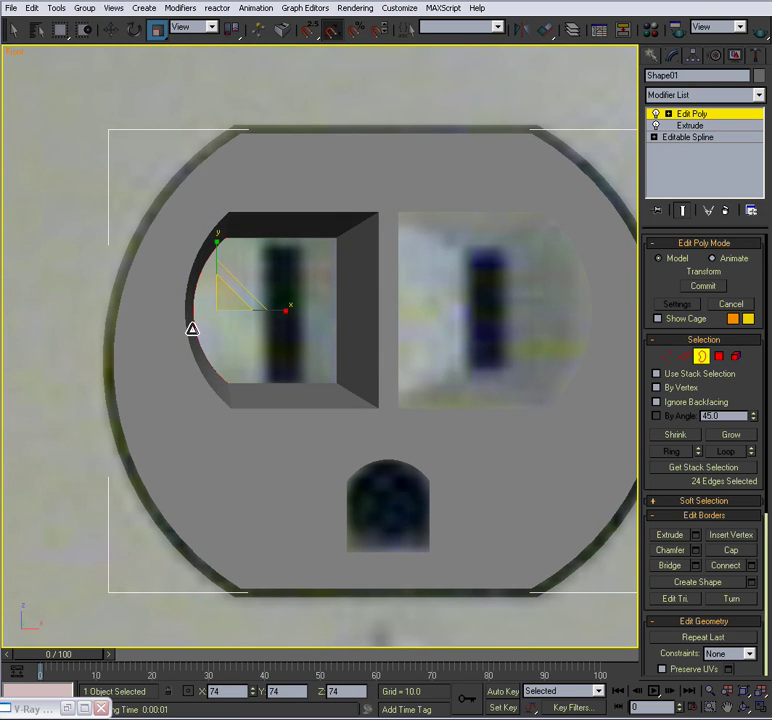
pyautogui.press('w')
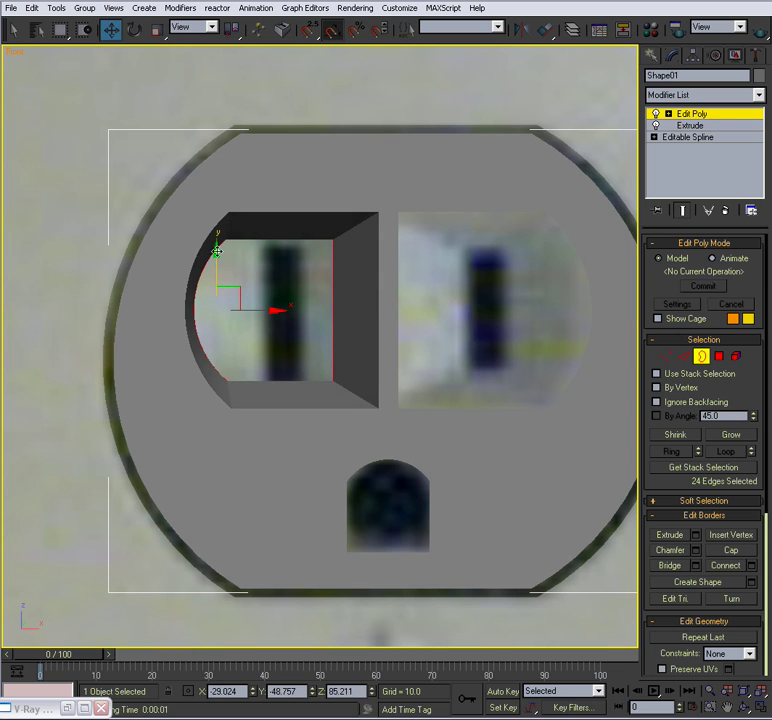
pyautogui.moveTo(216, 251); pyautogui.dragTo(219, 256)
pyautogui.press('r')
pyautogui.moveTo(284, 316); pyautogui.dragTo(193, 312)
pyautogui.press('w')
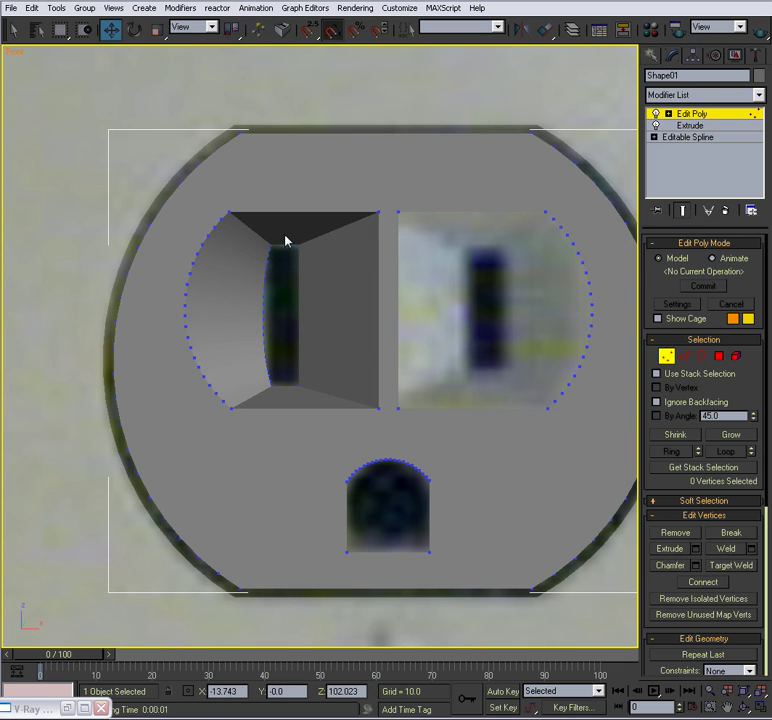
# Step: Select the curved rear vertices of the left slot and scale them horizontally into a straight vertical line
pyautogui.moveTo(281, 290); pyautogui.dragTo(262, 400)
pyautogui.press('r')
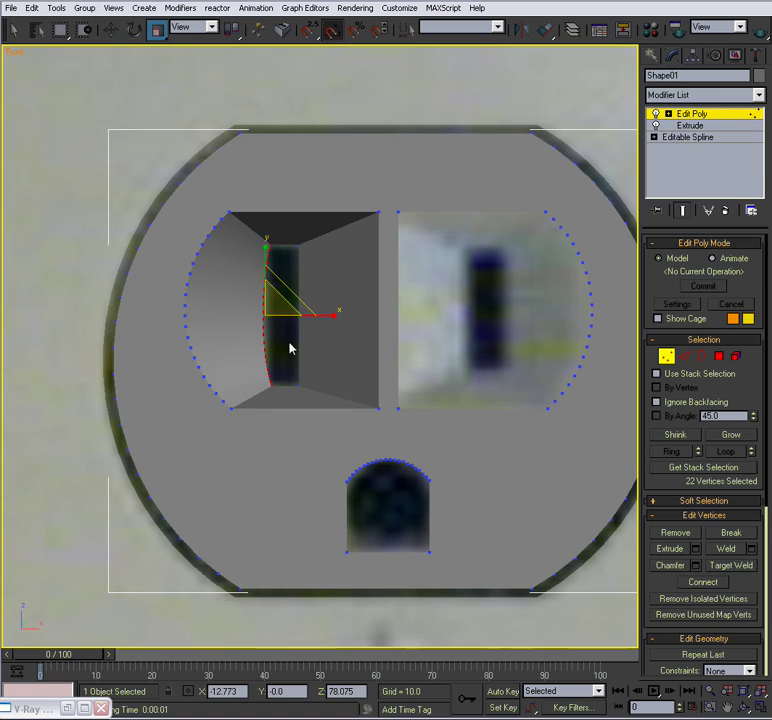
pyautogui.moveTo(333, 317); pyautogui.dragTo(178, 322)
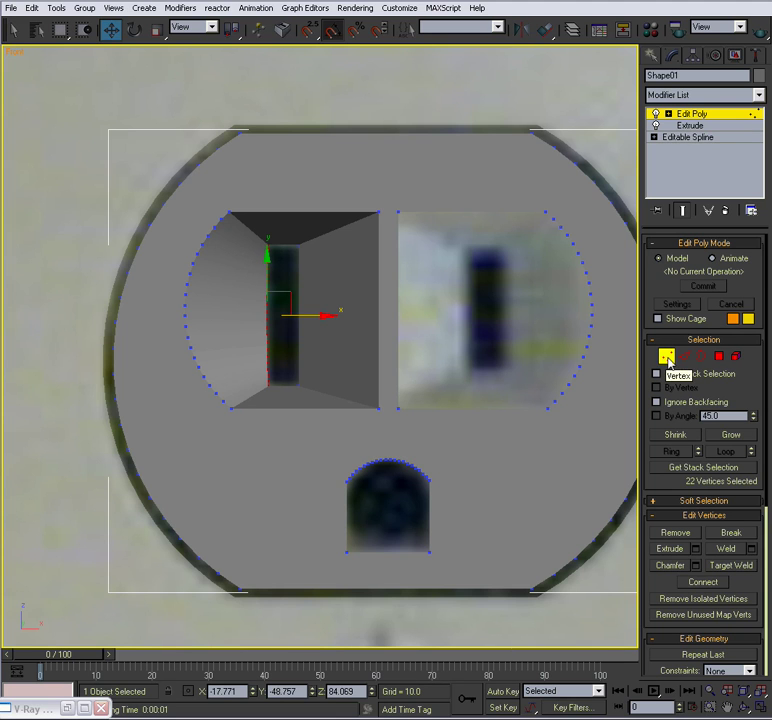
# Step: Select the right slot's rear border and scale it down uniformly in the Perspective view
pyautogui.click(701, 356)
pyautogui.click(528, 212)
pyautogui.hotkey('alt', 'w')
pyautogui.middleClick(457, 431)
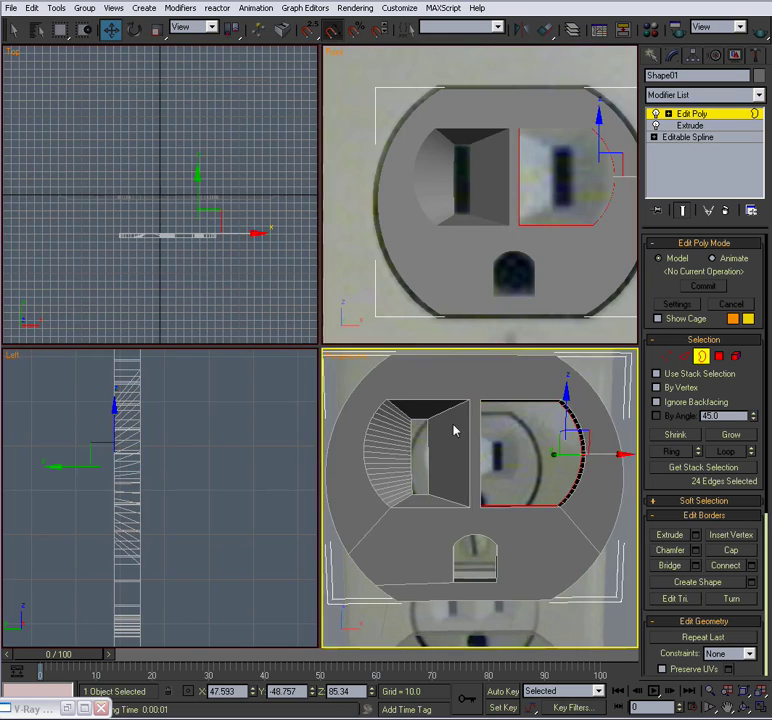
pyautogui.hotkey('alt', 'w')
pyautogui.keyDown('alt'); pyautogui.moveTo(424, 417); pyautogui.dragTo(577, 378, button='middle'); pyautogui.keyUp('alt')
pyautogui.keyDown('alt'); pyautogui.moveTo(503, 372); pyautogui.dragTo(466, 367, button='middle'); pyautogui.keyUp('alt')
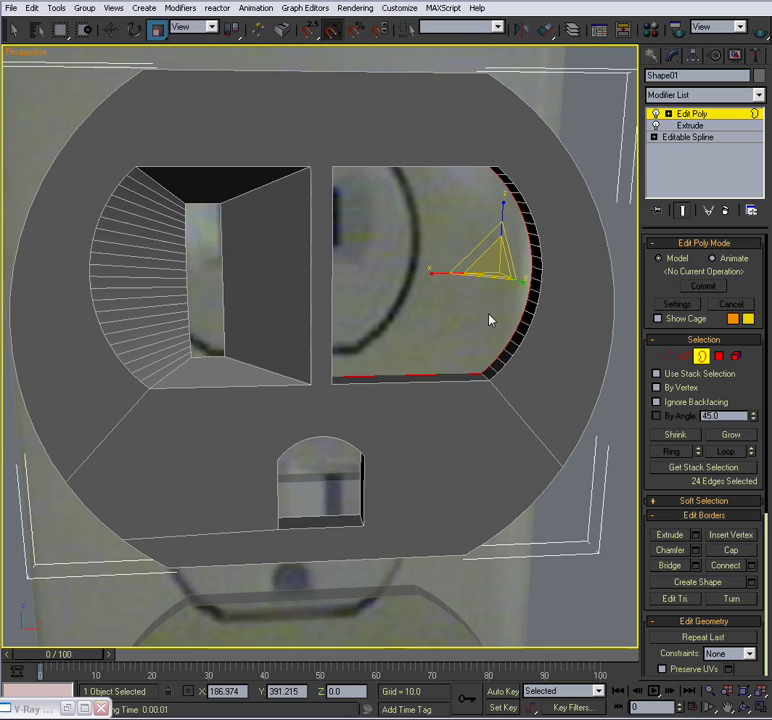
pyautogui.hotkey('alt', 'w')
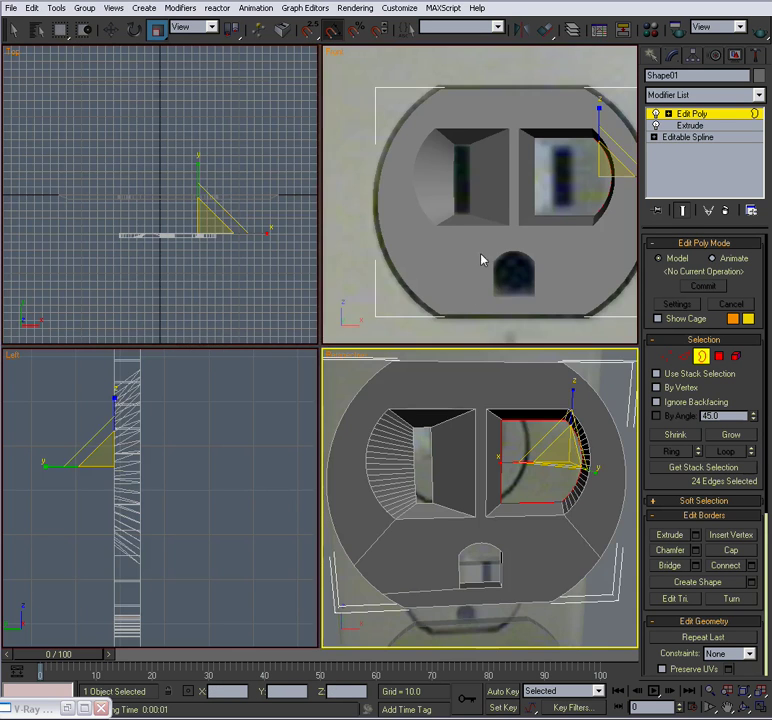
# Step: In the Front view, show edged faces, shrink the right slot's rear border further and nudge it down
pyautogui.hotkey('alt', 'w')
pyautogui.scroll(1, 475, 295)
pyautogui.moveTo(474, 336); pyautogui.dragTo(492, 342)
pyautogui.press('w')
pyautogui.press('F4')
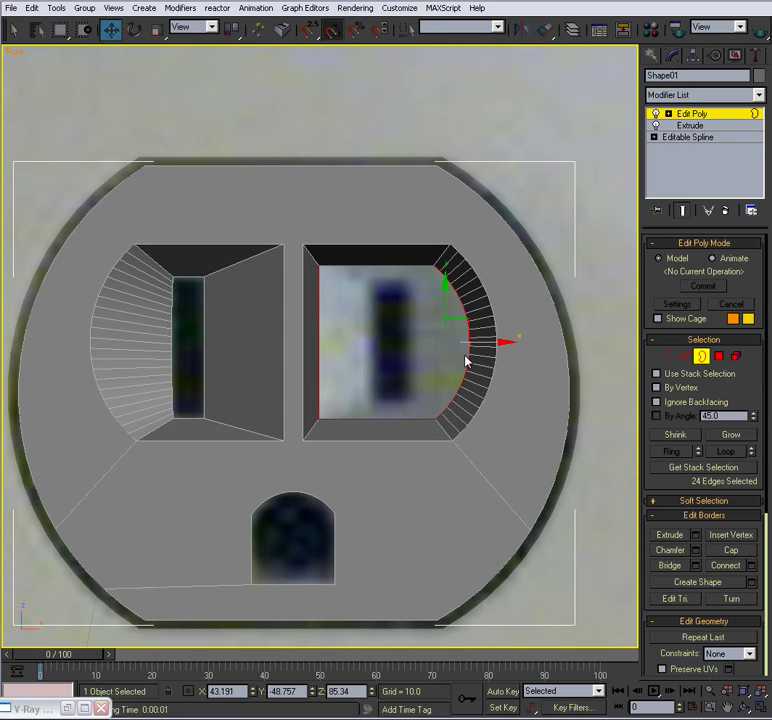
pyautogui.press('r')
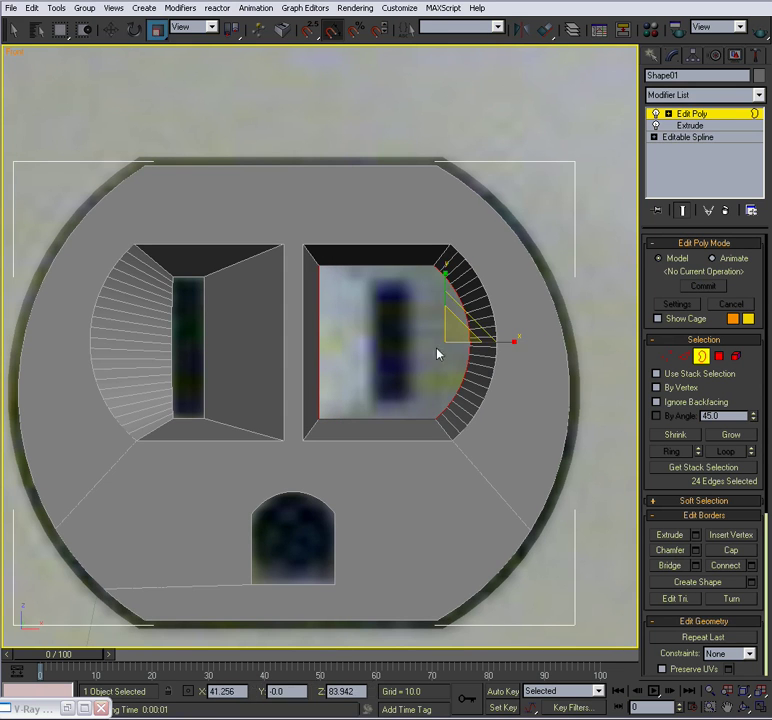
pyautogui.moveTo(444, 339); pyautogui.dragTo(437, 351)
pyautogui.press('w')
pyautogui.moveTo(444, 300); pyautogui.dragTo(445, 304)
# Step: Narrow the right slot's rear border horizontally and shift it over the dark slot in the photo
pyautogui.press('r')
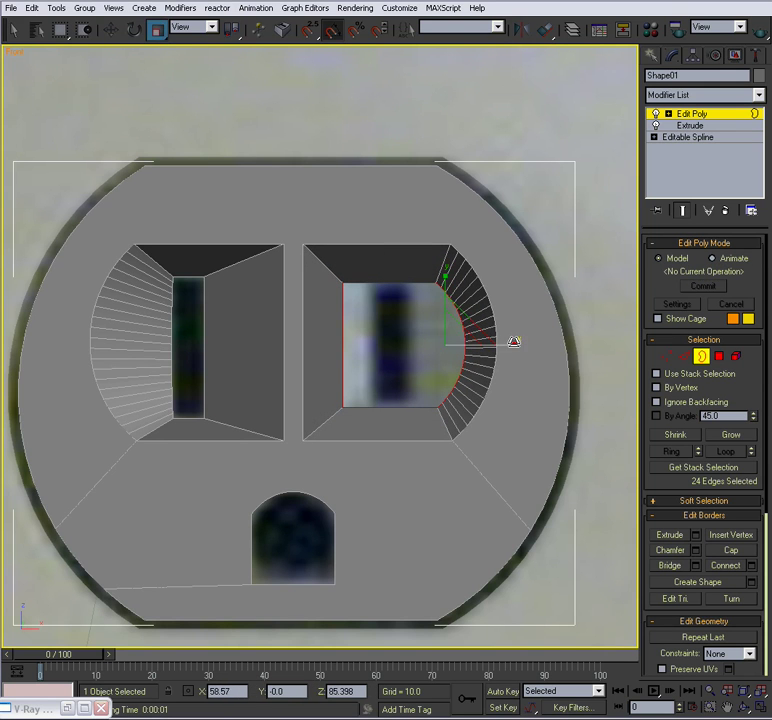
pyautogui.moveTo(513, 343); pyautogui.dragTo(462, 345)
pyautogui.press('w')
pyautogui.press('r')
pyautogui.press('w')
# Step: Flatten the right slot's curved rear vertices horizontally into a straight line and move them left to the photo slot's edge
pyautogui.click(666, 356)
pyautogui.moveTo(401, 275); pyautogui.dragTo(441, 426)
pyautogui.press('r')
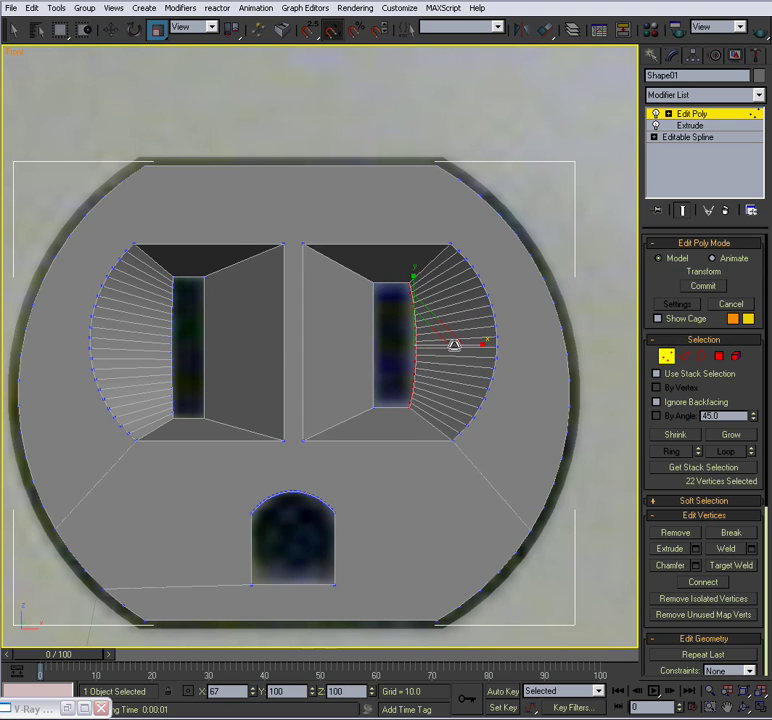
pyautogui.press('w')
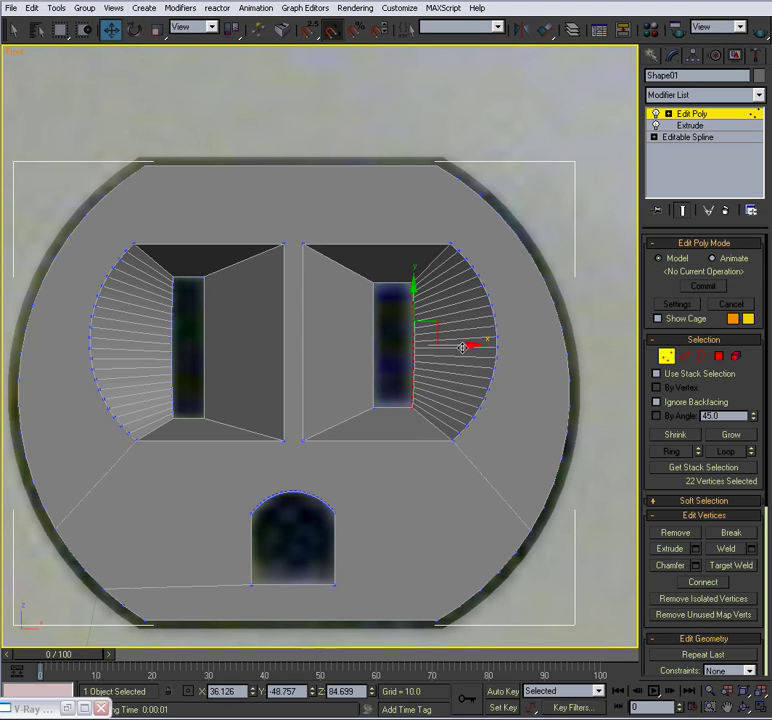
pyautogui.moveTo(462, 346); pyautogui.dragTo(454, 346)
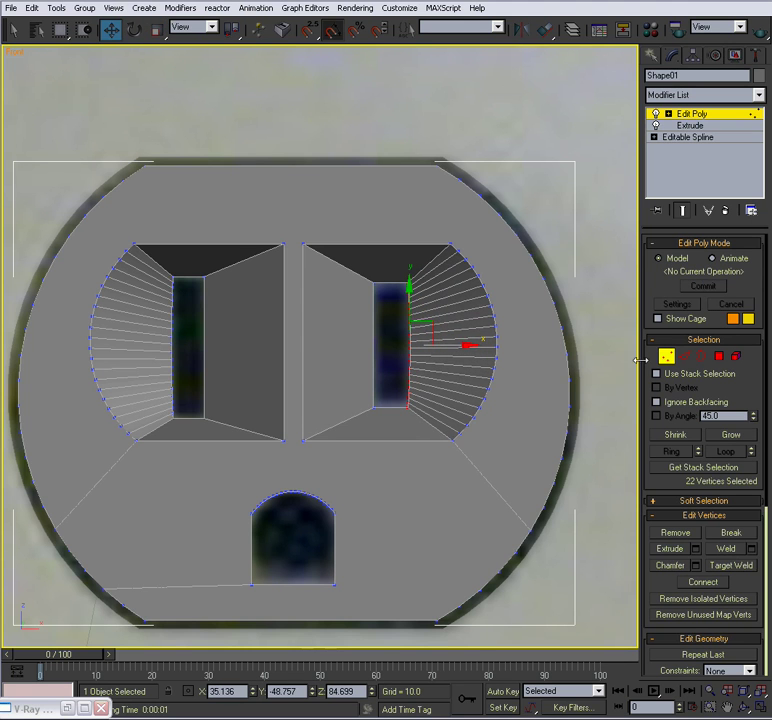
# Step: Shift the right slot's rear edges slightly right and scale them vertically to lengthen the slot
pyautogui.click(684, 357)
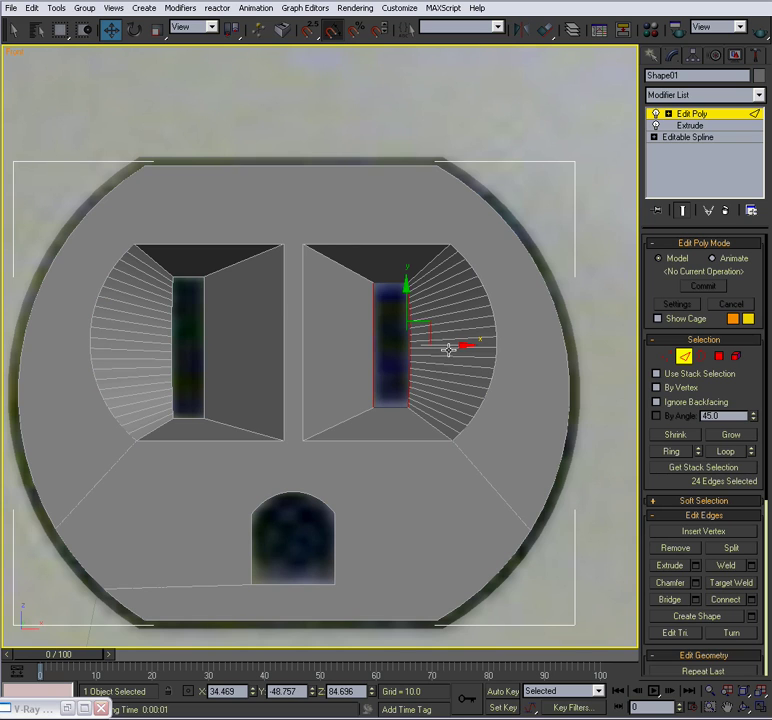
pyautogui.moveTo(449, 348)
pyautogui.mouseDown()
pyautogui.moveTo(463, 350)
pyautogui.moveTo(455, 349)
pyautogui.mouseUp()
pyautogui.press('r')
pyautogui.moveTo(407, 274); pyautogui.dragTo(407, 271)
pyautogui.press('w')
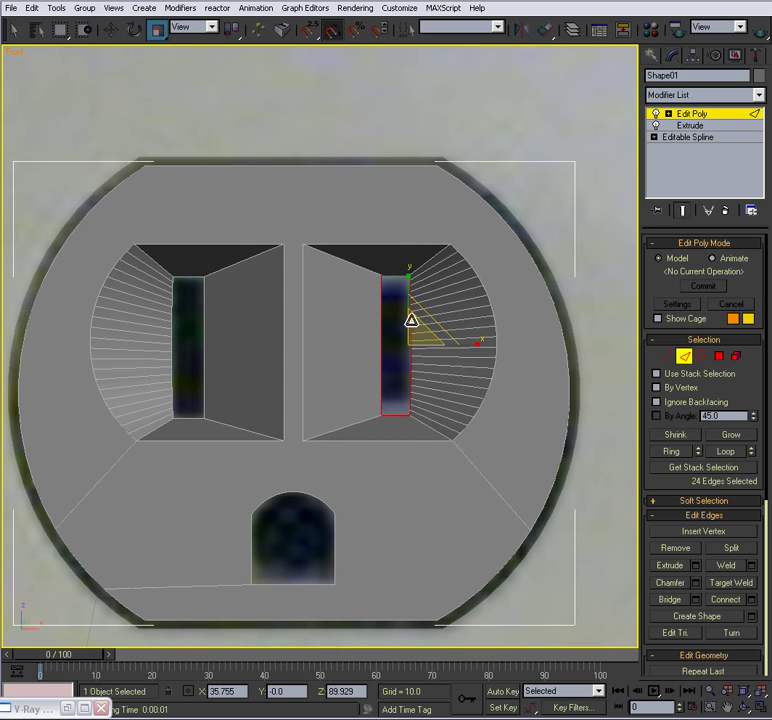
pyautogui.press('w')
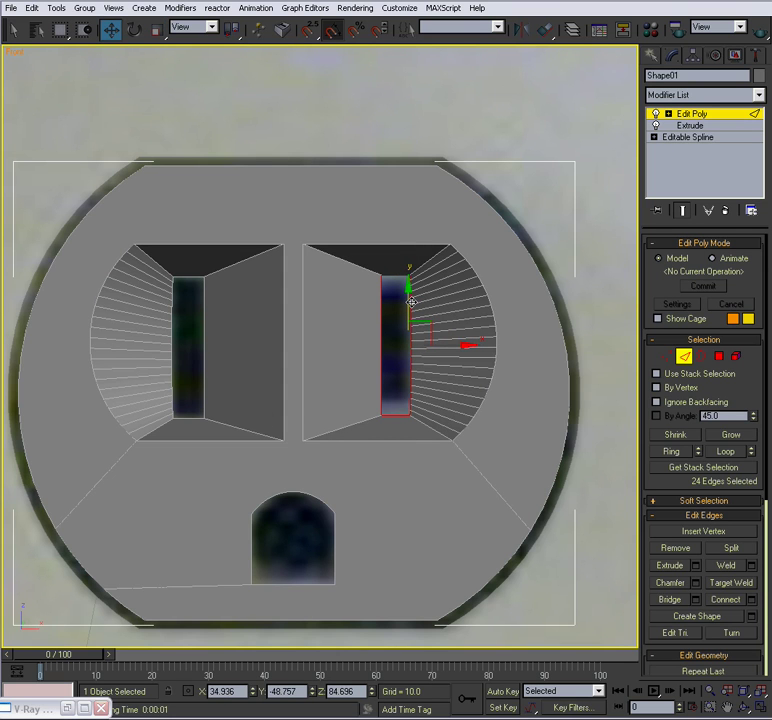
# Step: Reselect the right slot's rear border, scale it vertically to about 104%, and nudge it down
pyautogui.click(410, 299)
pyautogui.press('r')
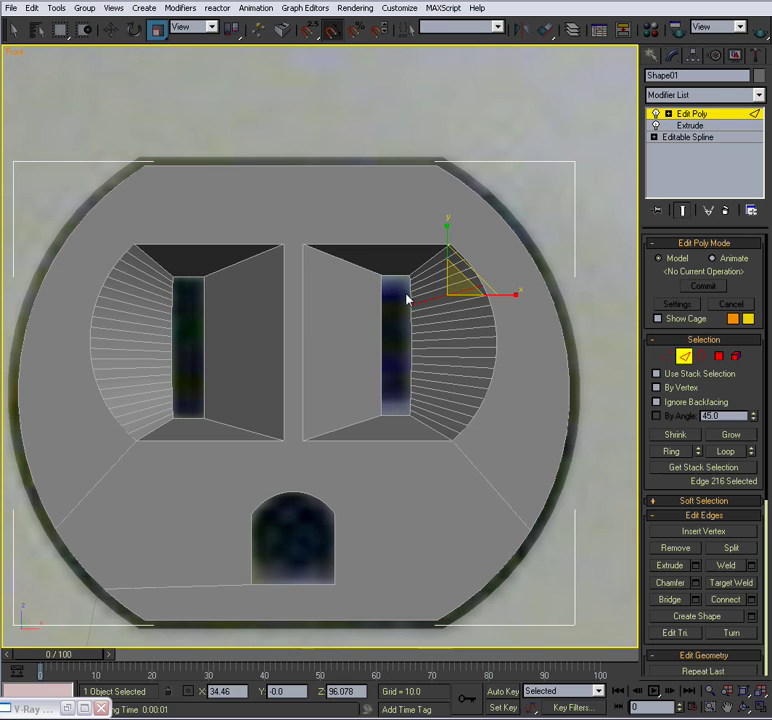
pyautogui.press('3')
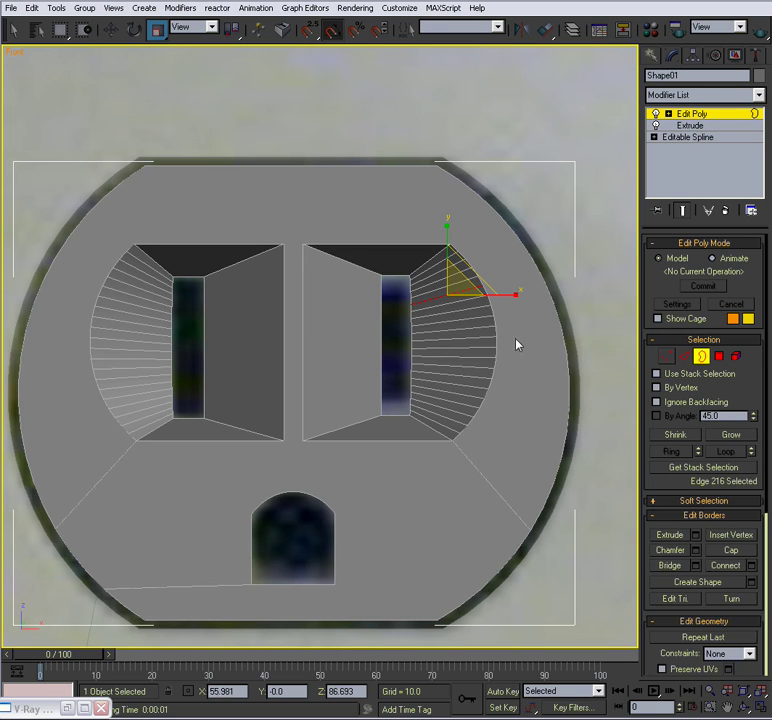
pyautogui.click(396, 277)
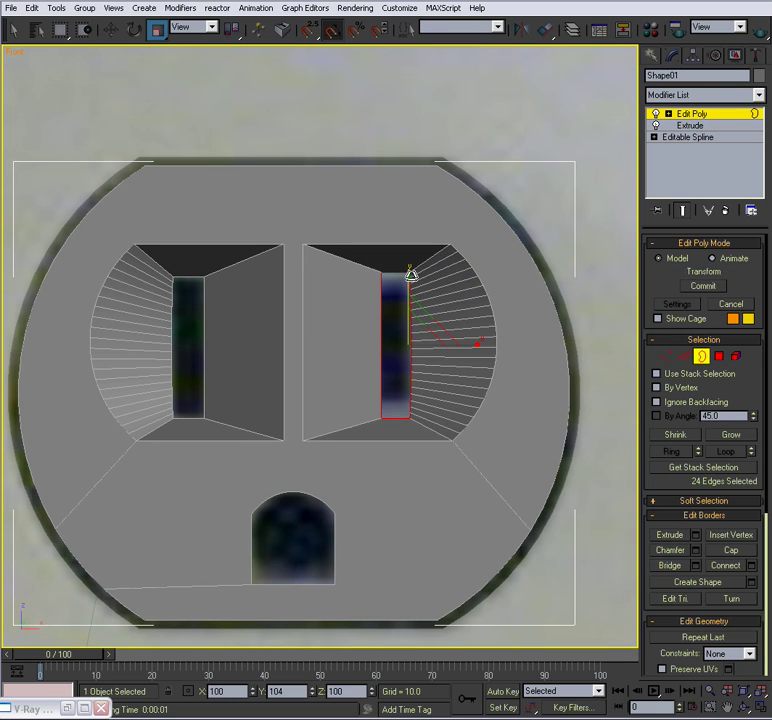
pyautogui.press('w')
pyautogui.moveTo(407, 282); pyautogui.dragTo(405, 289)
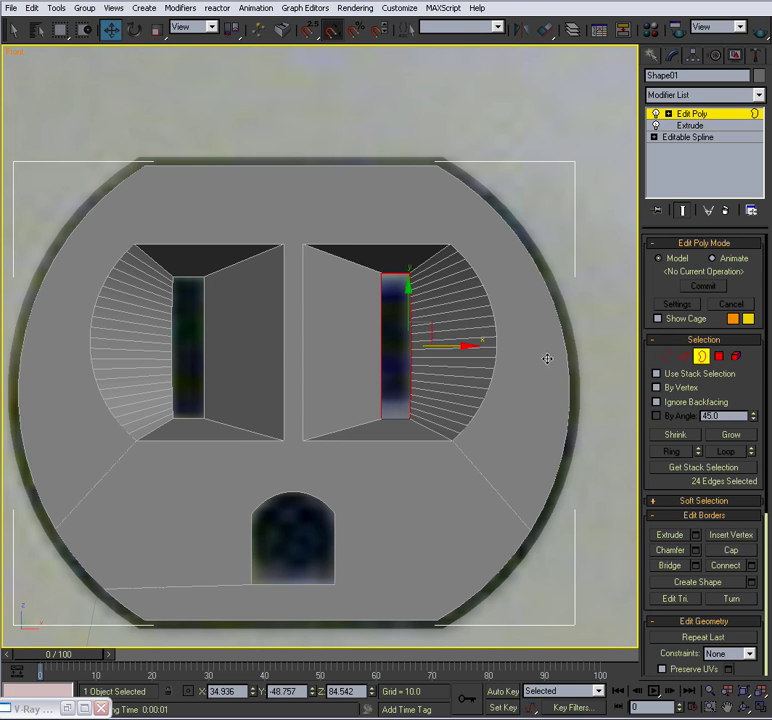
# Step: Select the rear borders of both slots, adjust their depth in the Perspective view, and leave border editing
pyautogui.keyDown('ctrl'); pyautogui.click(203, 296); pyautogui.keyUp('ctrl')
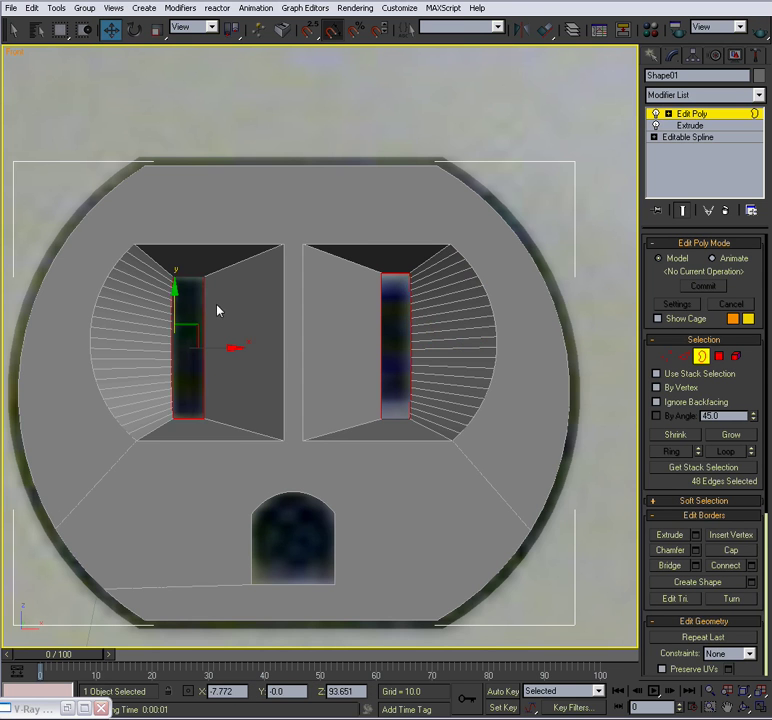
pyautogui.hotkey('alt', 'w')
pyautogui.rightClick(418, 398)
pyautogui.hotkey('alt', 'w')
pyautogui.keyDown('alt'); pyautogui.moveTo(418, 398); pyautogui.dragTo(418, 370, button='middle'); pyautogui.keyUp('alt')
pyautogui.moveTo(293, 283); pyautogui.dragTo(276, 279)
pyautogui.keyDown('alt'); pyautogui.moveTo(340, 340); pyautogui.dragTo(314, 388, button='middle'); pyautogui.keyUp('alt')
pyautogui.click(703, 357)
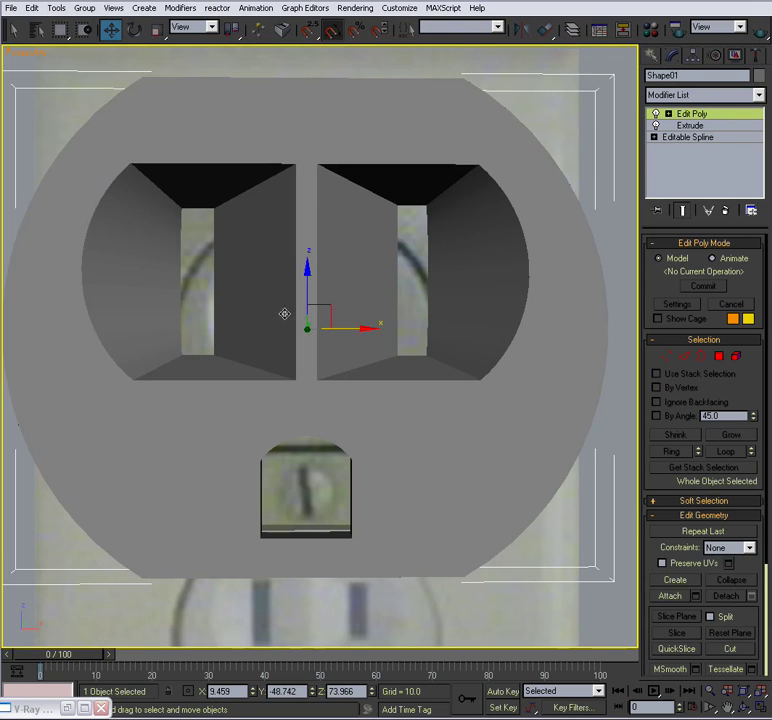
# Step: Select the ground hole's rear border and scale it down slightly
pyautogui.keyDown('alt'); pyautogui.moveTo(269, 290); pyautogui.dragTo(374, 343, button='middle'); pyautogui.keyUp('alt')
pyautogui.press('F4')
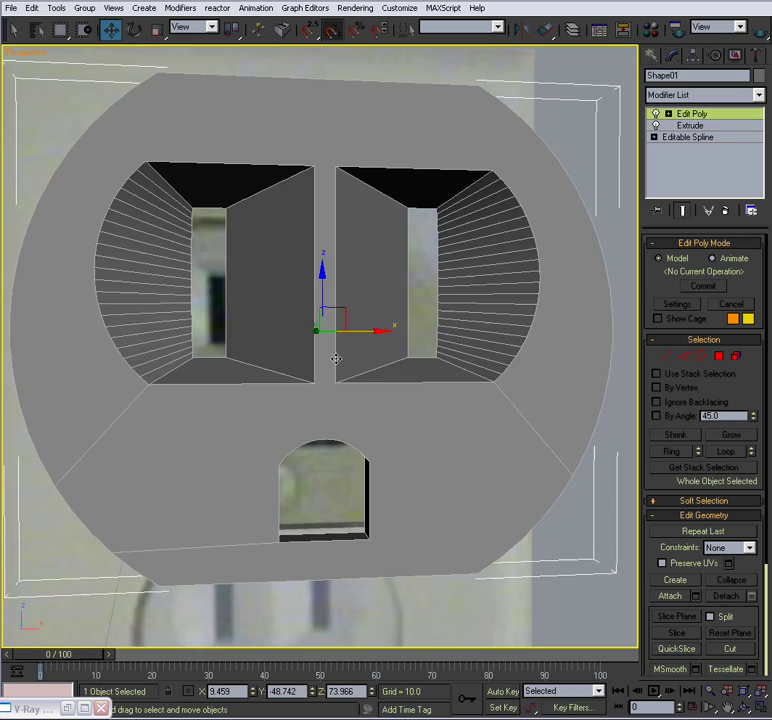
pyautogui.scroll(10, 335, 377)
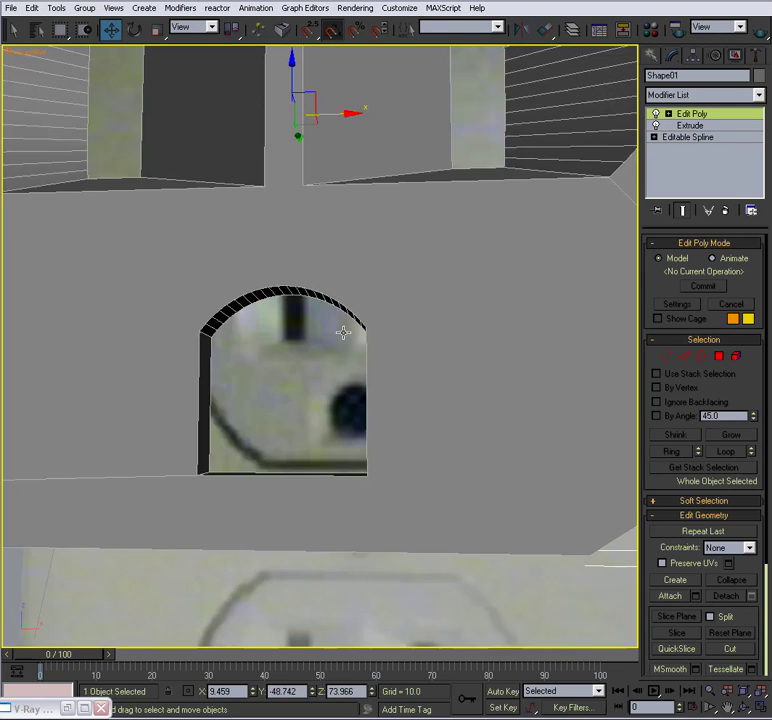
pyautogui.keyDown('alt'); pyautogui.moveTo(343, 332); pyautogui.dragTo(317, 308, button='middle'); pyautogui.keyUp('alt')
pyautogui.click(703, 356)
pyautogui.click(308, 270)
pyautogui.keyDown('alt'); pyautogui.moveTo(276, 334); pyautogui.dragTo(295, 352, button='middle'); pyautogui.keyUp('alt')
pyautogui.press('r')
pyautogui.moveTo(325, 347)
pyautogui.mouseDown()
pyautogui.moveTo(321, 352)
pyautogui.moveTo(324, 345)
pyautogui.mouseUp()
# Step: Move the ground hole's rear border slightly down and leave border editing
pyautogui.press('w')
pyautogui.moveTo(332, 294); pyautogui.dragTo(333, 303)
pyautogui.keyDown('alt'); pyautogui.moveTo(333, 303); pyautogui.dragTo(344, 281, button='middle'); pyautogui.keyUp('alt')
pyautogui.click(700, 356)
# Step: Select the outlet cover plate behind the receptacle
pyautogui.keyDown('alt'); pyautogui.moveTo(457, 389); pyautogui.dragTo(186, 389, button='middle'); pyautogui.keyUp('alt')
pyautogui.keyDown('alt'); pyautogui.moveTo(339, 414); pyautogui.dragTo(327, 412, button='middle'); pyautogui.keyUp('alt')
pyautogui.scroll(-3, 331, 411)
pyautogui.click(546, 431)
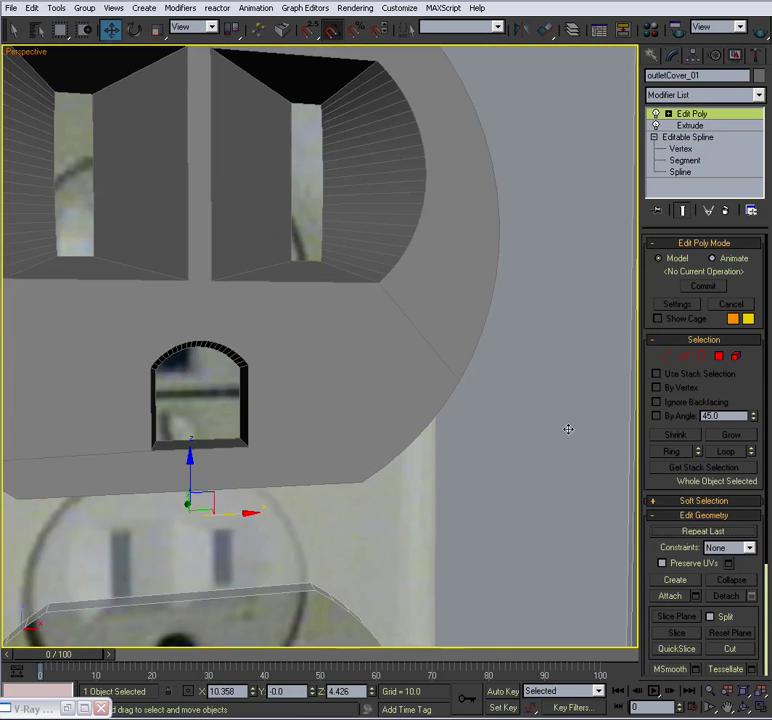
# Step: Examine the tapered slots and ground hole of the receptacle from several angles, with and without edged faces
pyautogui.keyDown('alt'); pyautogui.moveTo(546, 431); pyautogui.dragTo(421, 440, button='middle'); pyautogui.keyUp('alt')
pyautogui.scroll(-3, 421, 440)
pyautogui.moveTo(359, 427); pyautogui.dragTo(333, 448, button='middle')
pyautogui.scroll(3, 327, 446)
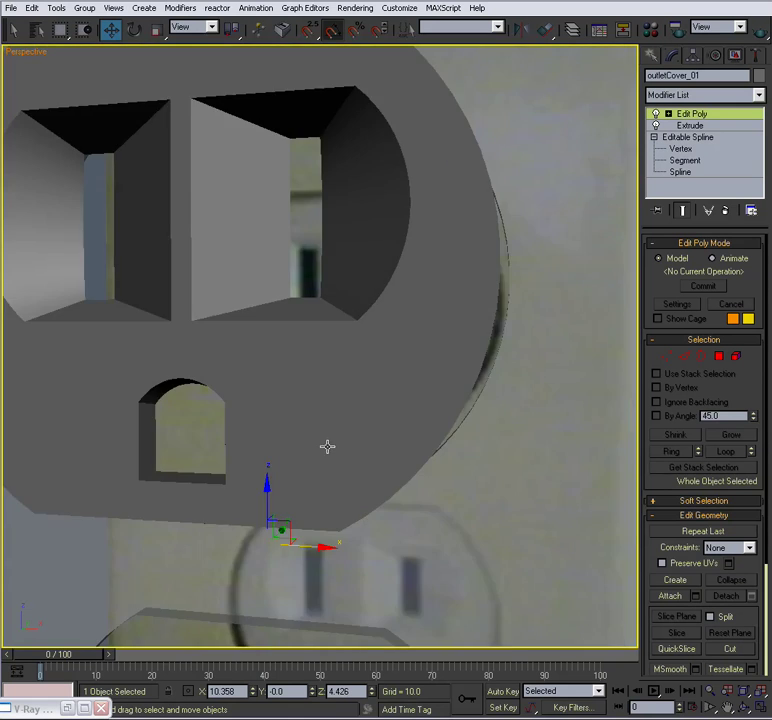
pyautogui.scroll(3, 369, 424)
pyautogui.scroll(-2, 401, 277)
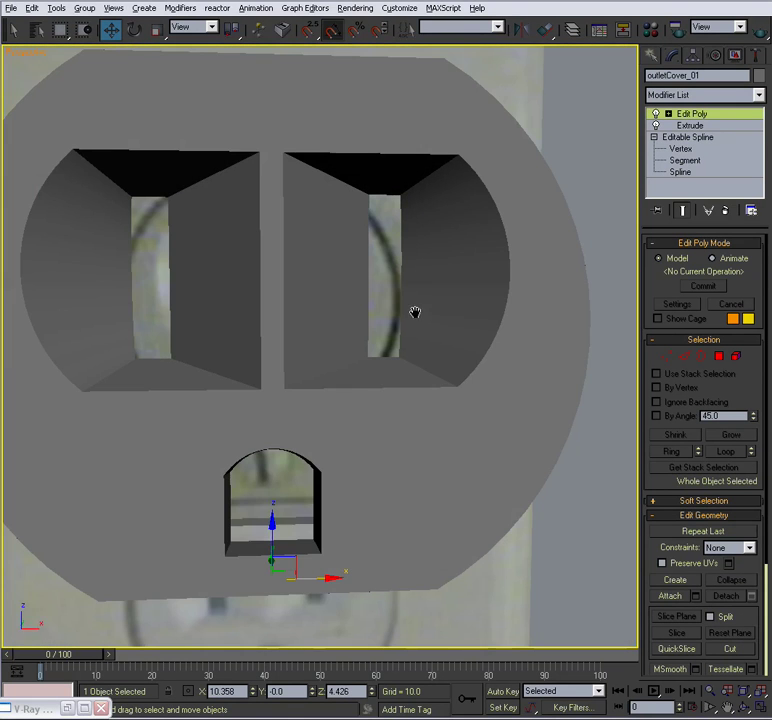
pyautogui.press('F4')
pyautogui.keyDown('alt'); pyautogui.moveTo(387, 300); pyautogui.dragTo(480, 298, button='middle'); pyautogui.keyUp('alt')
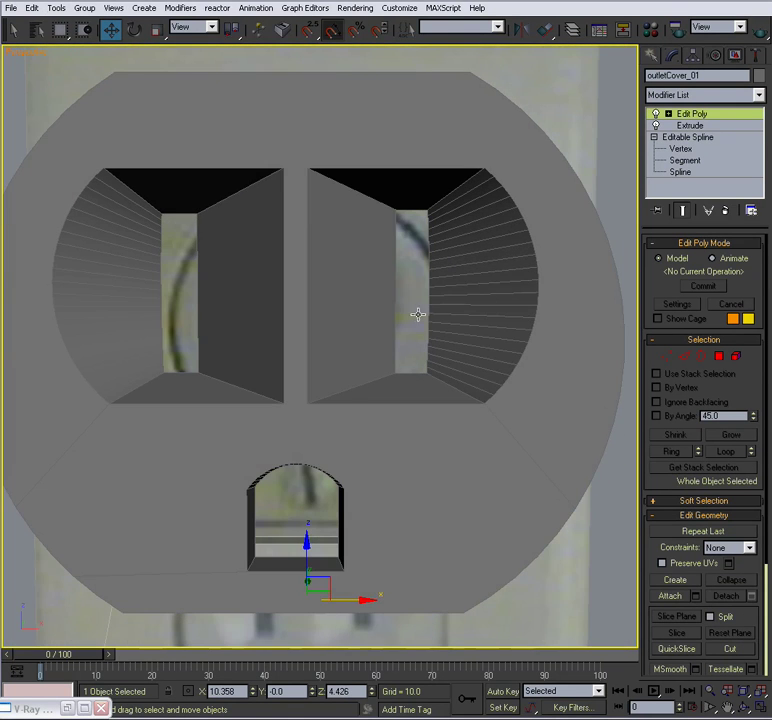
# Step: Select the receptacle and try to pick the front rim edges of its right slot, then leave edge editing
pyautogui.click(532, 299)
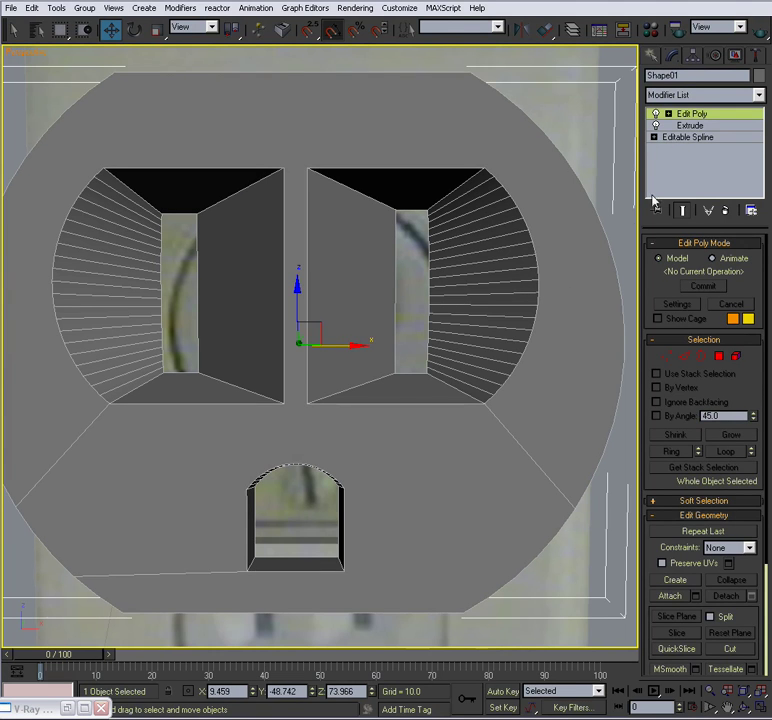
pyautogui.click(685, 355)
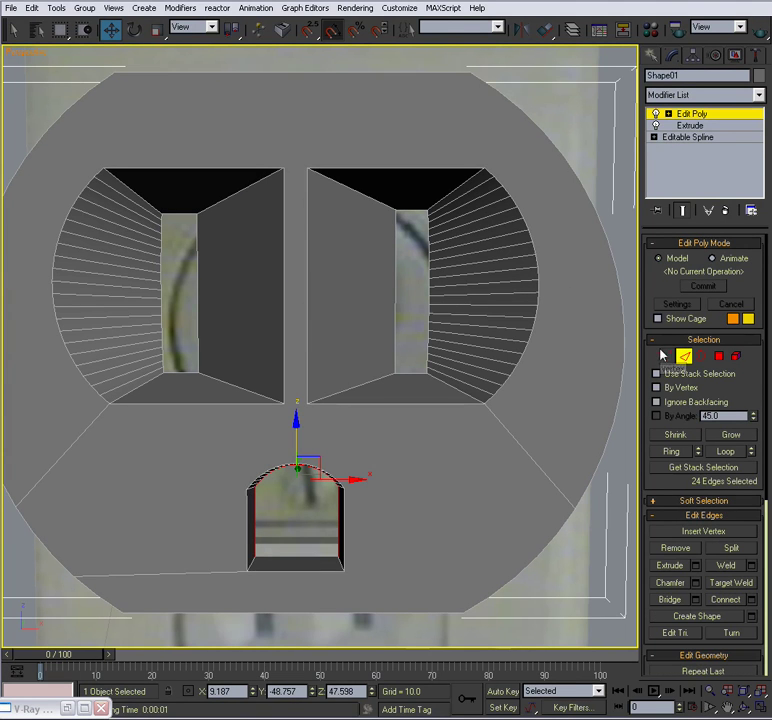
pyautogui.click(421, 167)
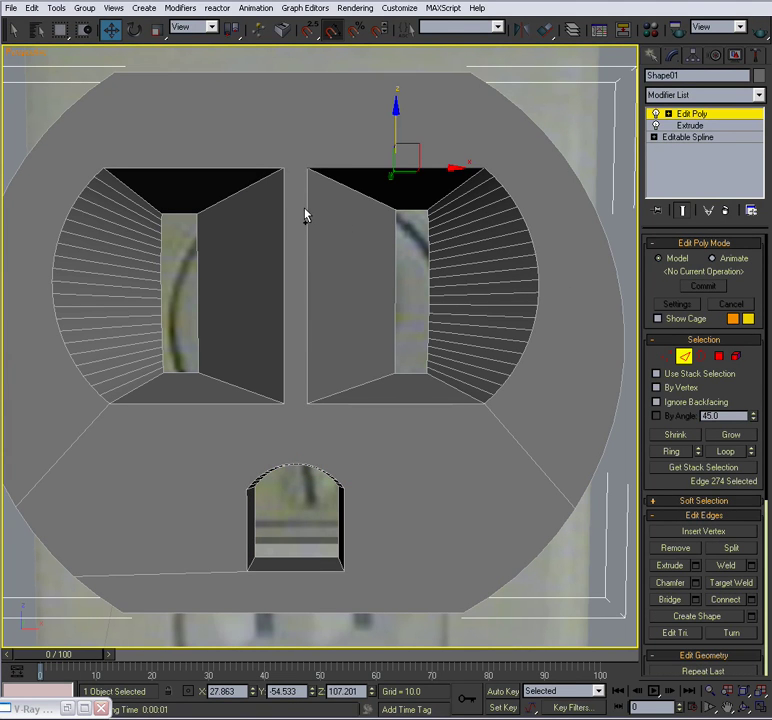
pyautogui.keyDown('ctrl'); pyautogui.click(307, 210); pyautogui.keyUp('ctrl')
pyautogui.keyDown('ctrl'); pyautogui.click(398, 403); pyautogui.keyUp('ctrl')
pyautogui.scroll(5, 403, 346)
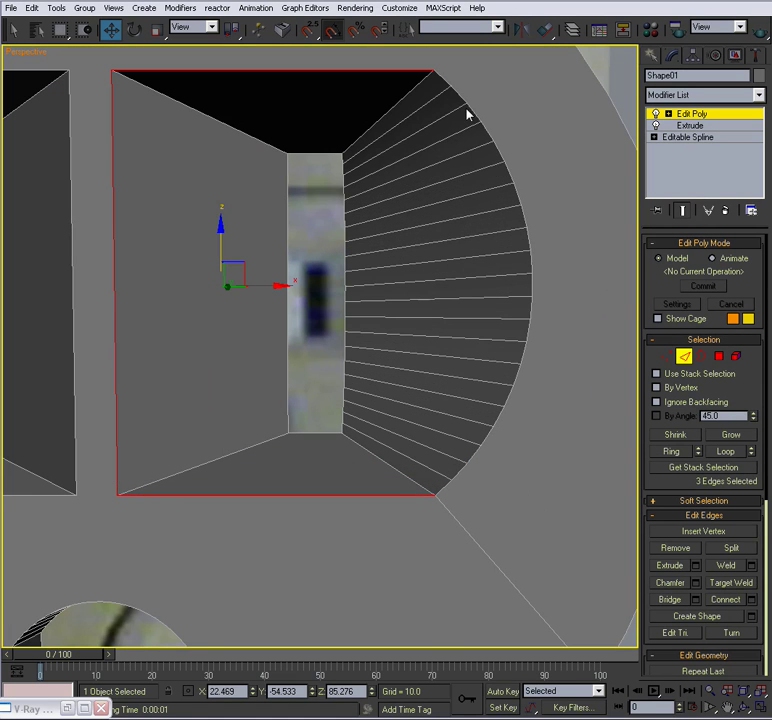
pyautogui.keyDown('ctrl'); pyautogui.click(441, 75); pyautogui.keyUp('ctrl')
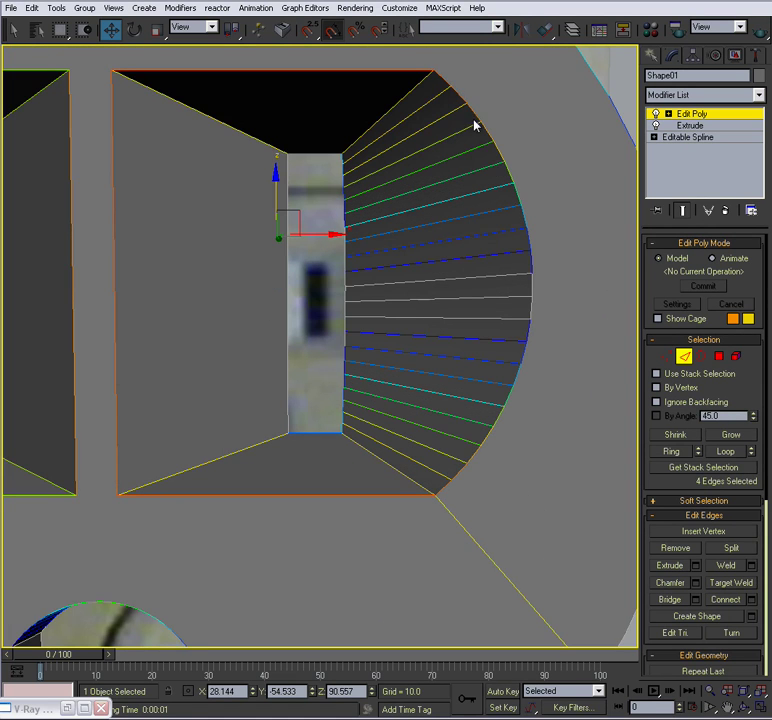
pyautogui.click(684, 357)
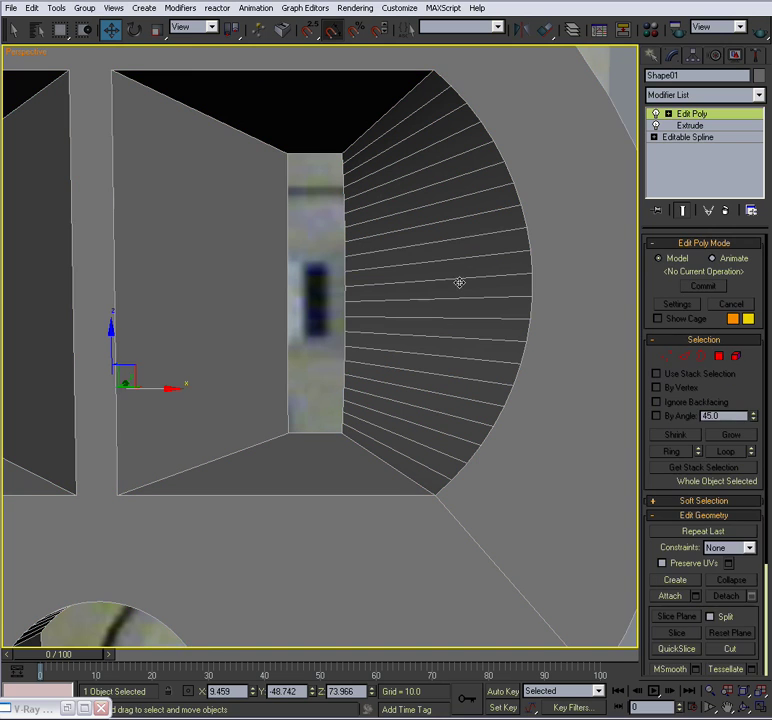
# Step: Select the right slot's upper front edge in edge editing and switch the Show Cage option on and off
pyautogui.click(684, 357)
pyautogui.click(266, 71)
pyautogui.scroll(-5, 291, 114)
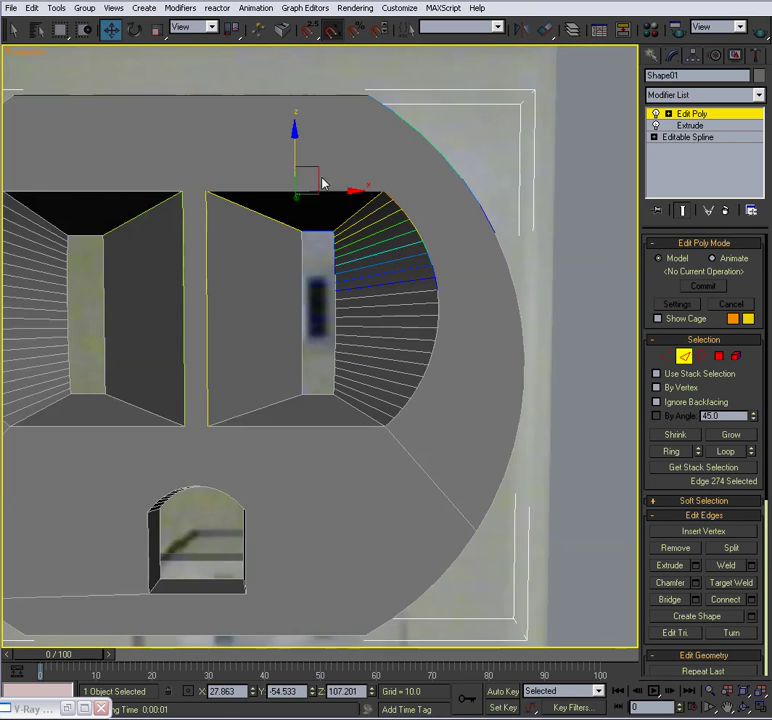
pyautogui.click(669, 115)
pyautogui.press('1')
pyautogui.click(695, 138)
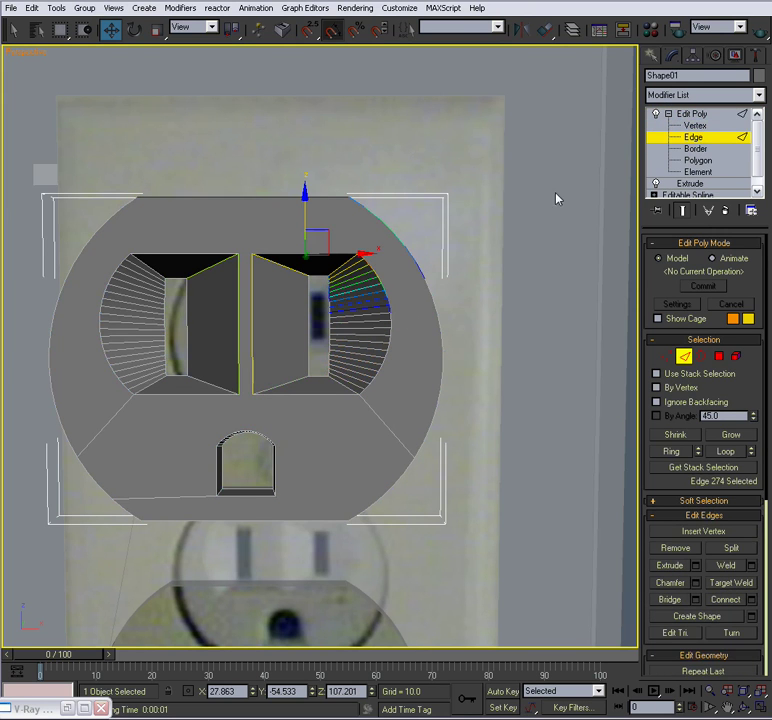
pyautogui.moveTo(459, 226); pyautogui.dragTo(466, 215, button='middle')
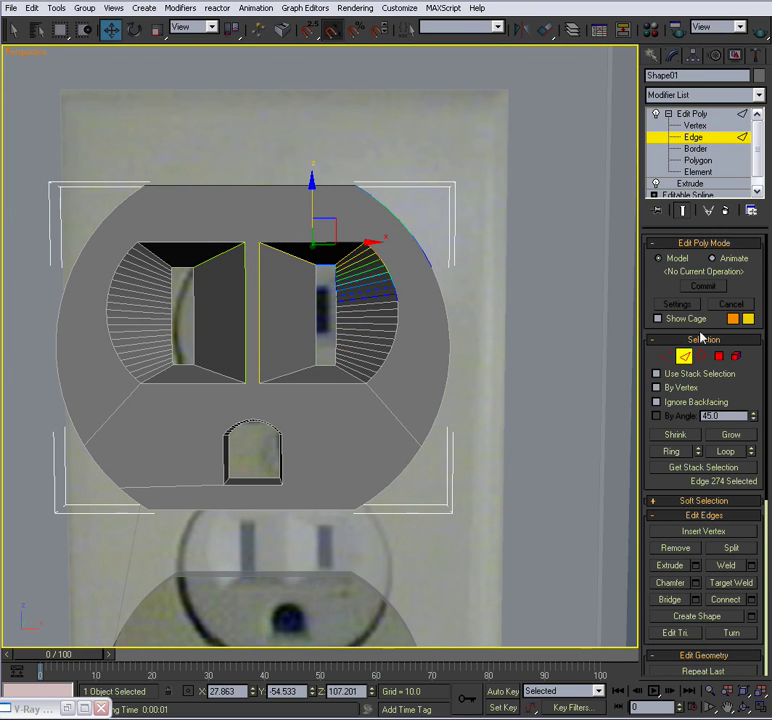
pyautogui.click(658, 318)
pyautogui.click(659, 318)
pyautogui.scroll(5, 441, 318)
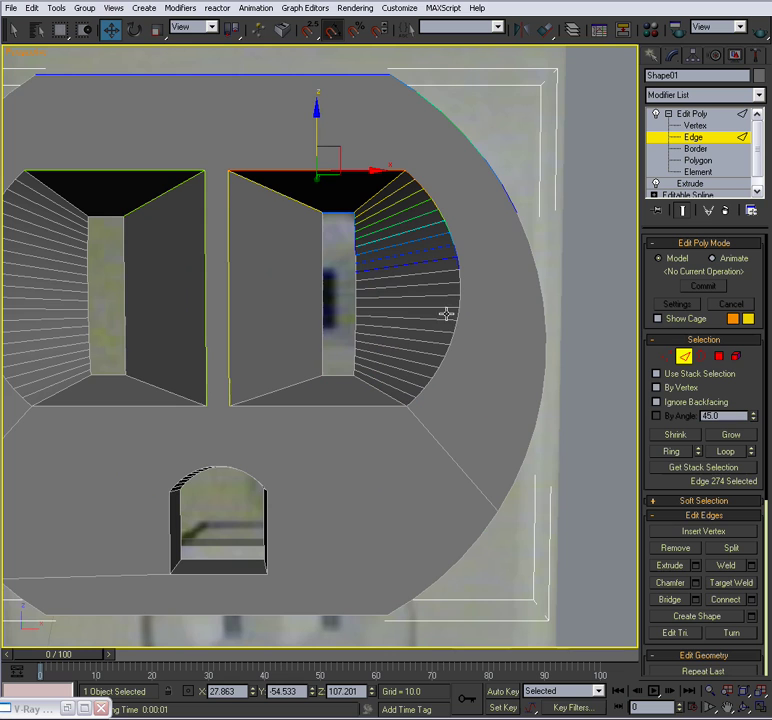
# Step: Try to add the right slot's inner vertical, lower and curved front edges to the selection
pyautogui.keyDown('ctrl'); pyautogui.click(229, 193); pyautogui.keyUp('ctrl')
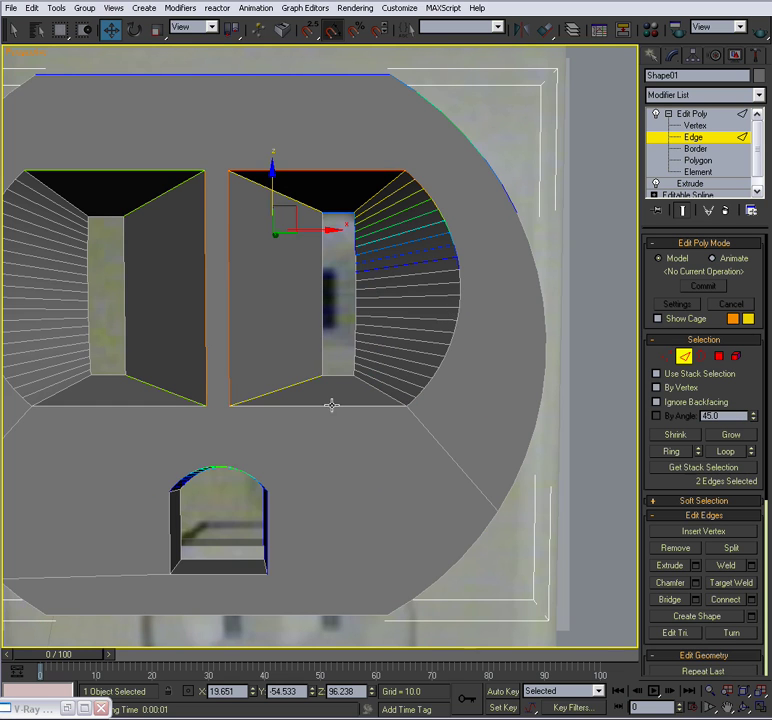
pyautogui.keyDown('alt'); pyautogui.moveTo(331, 405); pyautogui.dragTo(367, 407, button='middle'); pyautogui.keyUp('alt')
pyautogui.keyDown('ctrl'); pyautogui.click(350, 394); pyautogui.keyUp('ctrl')
pyautogui.scroll(3, 379, 385)
pyautogui.moveTo(655, 484); pyautogui.dragTo(636, 68)
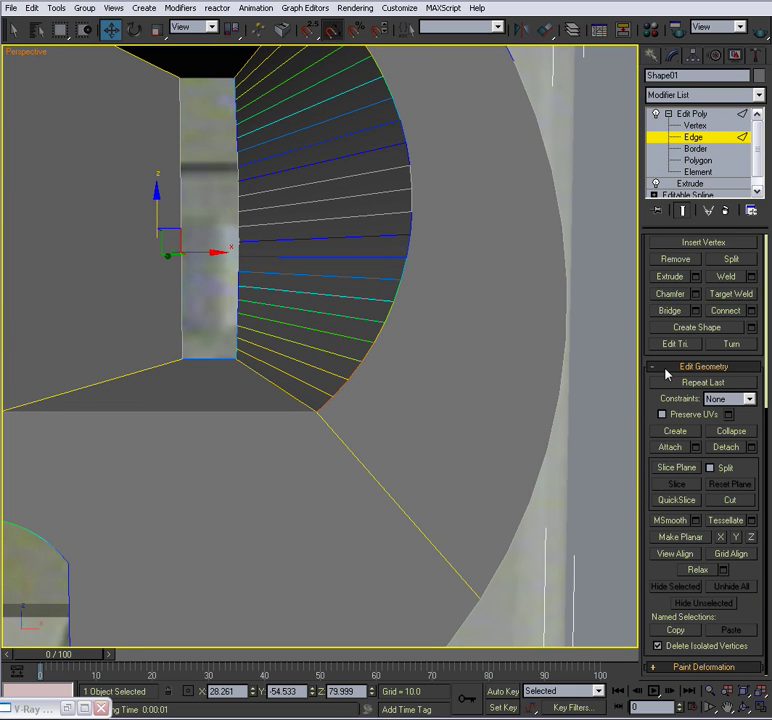
pyautogui.click(665, 372)
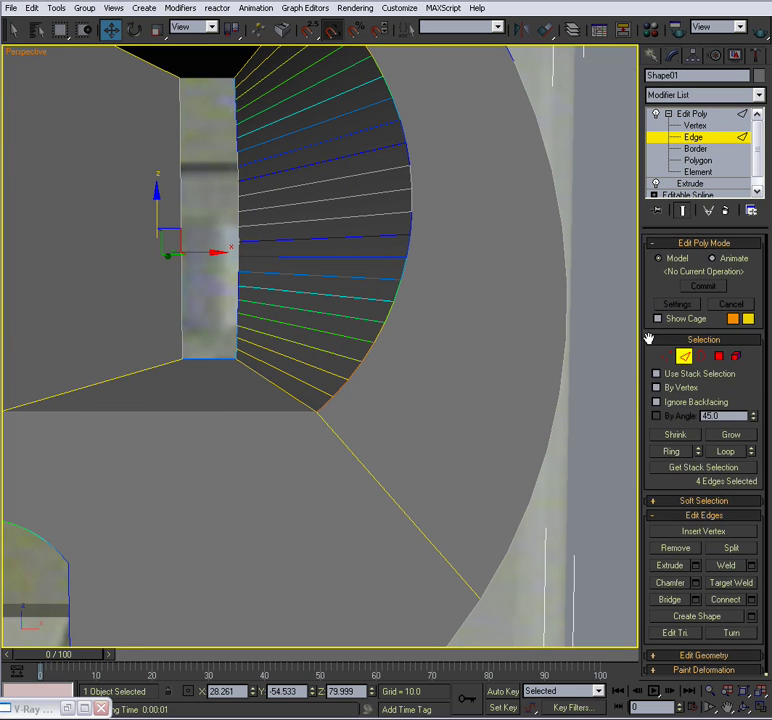
pyautogui.keyDown('alt'); pyautogui.moveTo(519, 215); pyautogui.dragTo(302, 145, button='middle'); pyautogui.keyUp('alt')
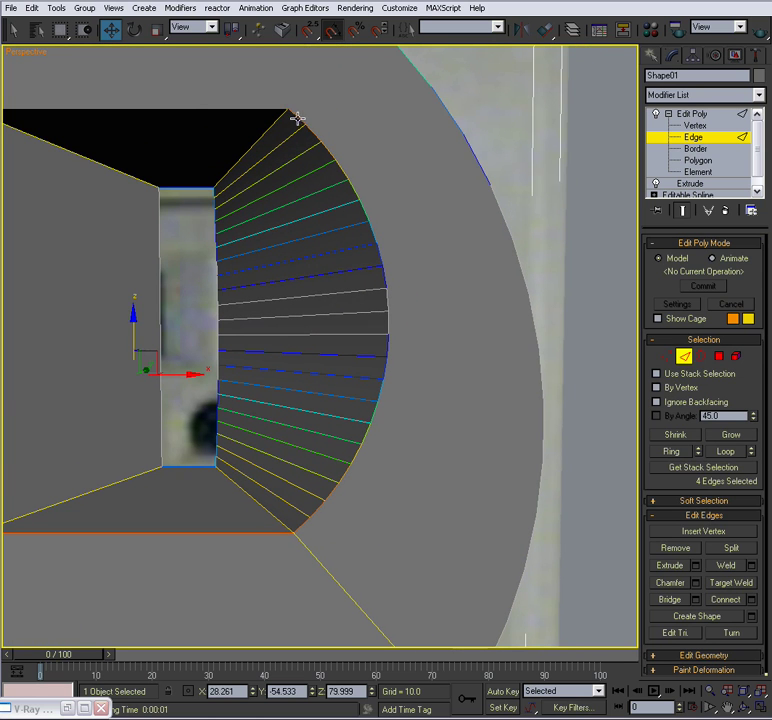
pyautogui.keyDown('ctrl'); pyautogui.click(298, 118); pyautogui.keyUp('ctrl')
# Step: Reduce the selection to the right slot's upper front edge, leave edge editing and open the Soft Selection settings
pyautogui.click(266, 108)
pyautogui.scroll(-5, 336, 167)
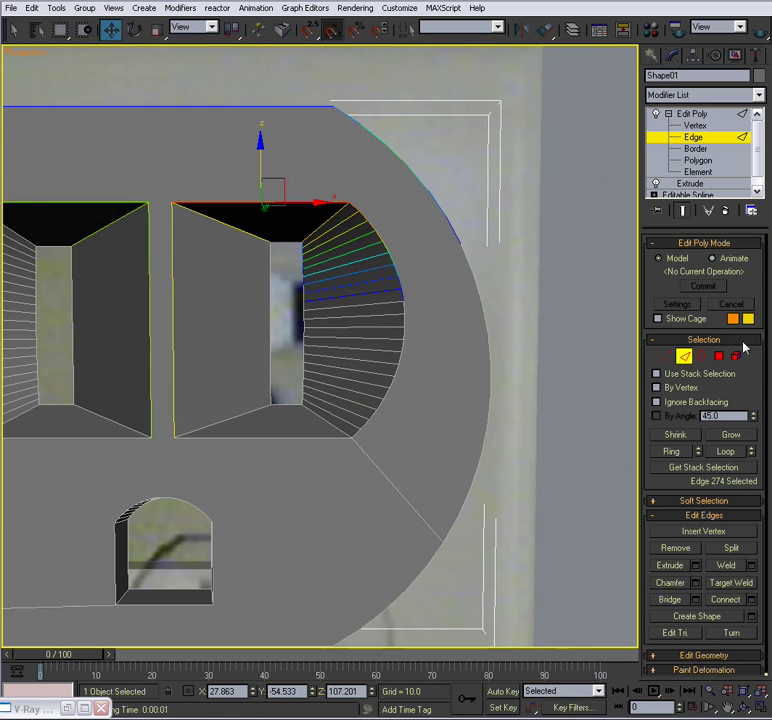
pyautogui.click(684, 356)
pyautogui.moveTo(506, 283); pyautogui.dragTo(510, 281, button='middle')
pyautogui.scroll(-2, 510, 281)
pyautogui.moveTo(360, 324); pyautogui.dragTo(425, 335, button='middle')
pyautogui.scroll(2, 425, 335)
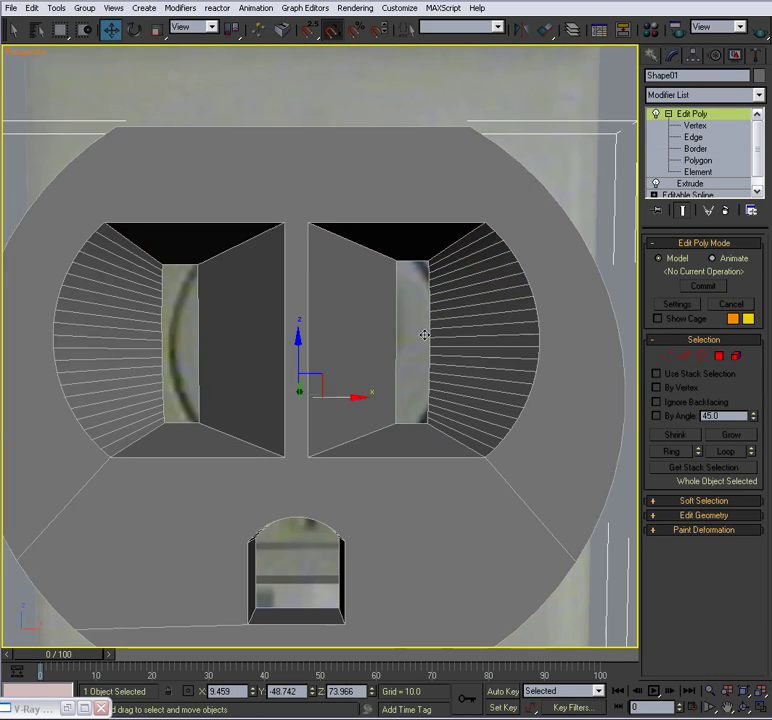
pyautogui.scroll(-2, 541, 337)
pyautogui.click(681, 499)
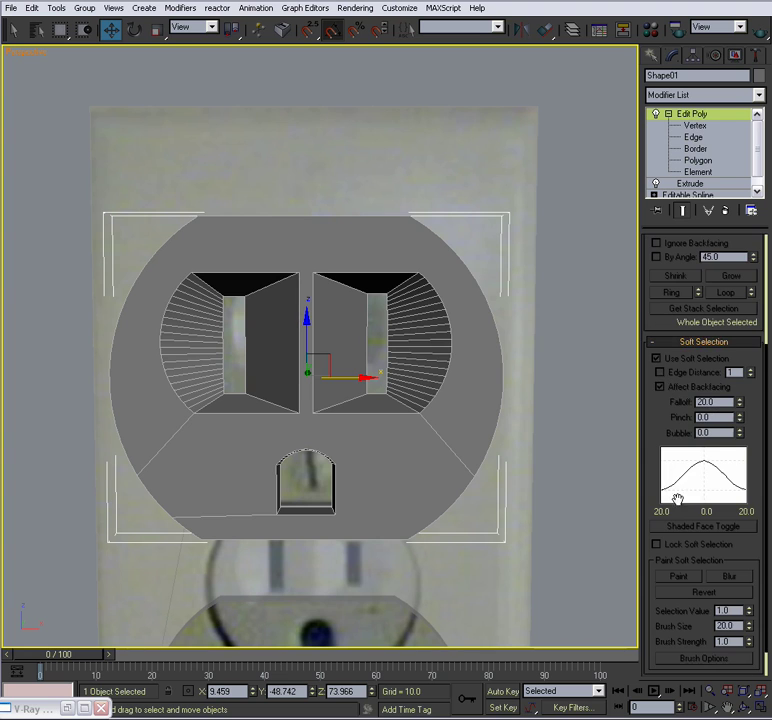
pyautogui.click(655, 358)
# Step: Reselect the receptacle, return to edge editing and turn off Use Soft Selection
pyautogui.click(525, 236)
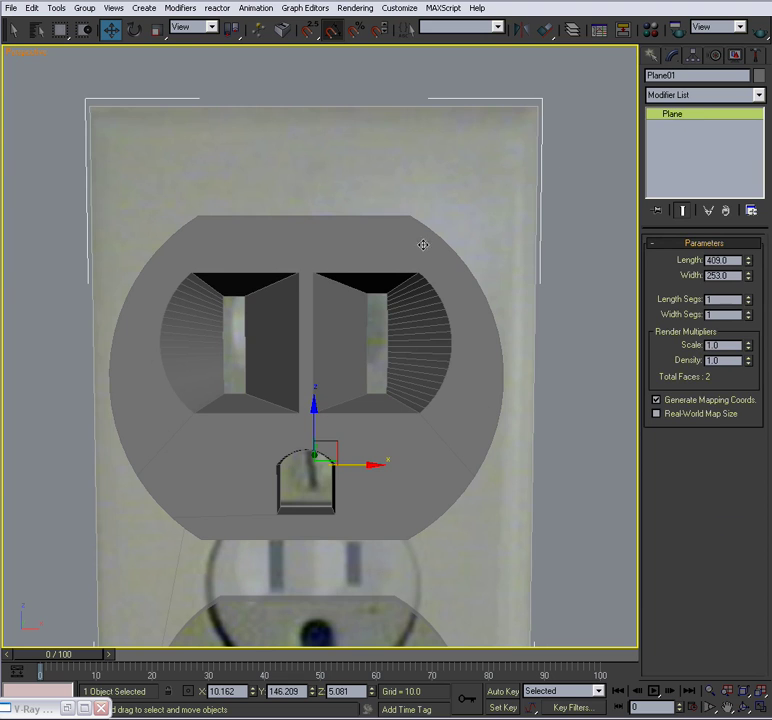
pyautogui.click(387, 271)
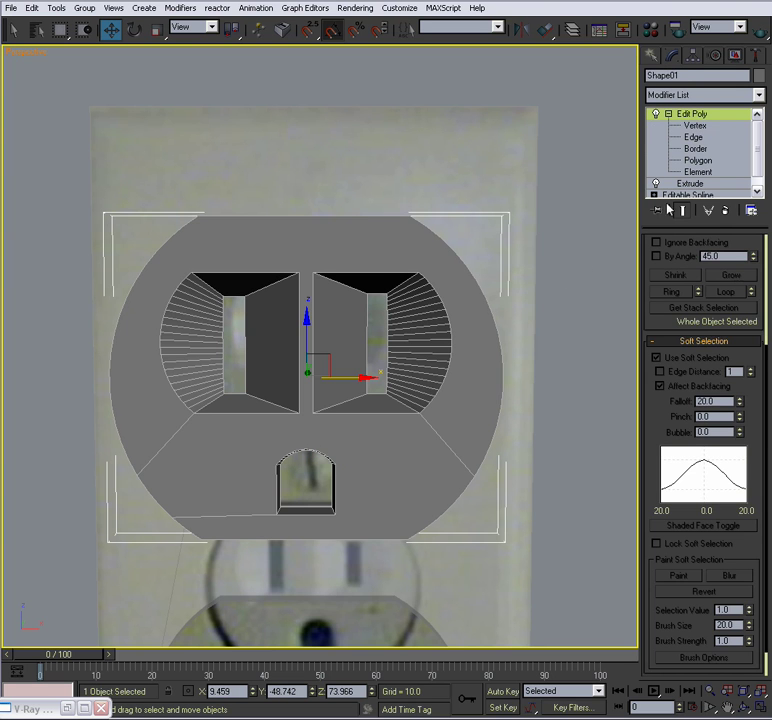
pyautogui.click(693, 137)
pyautogui.click(490, 266)
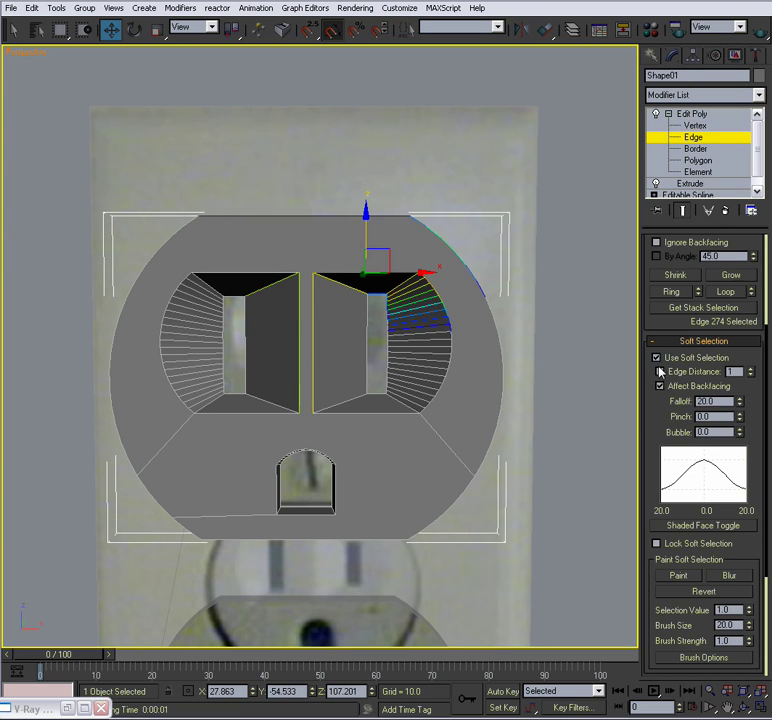
pyautogui.click(656, 357)
pyautogui.scroll(3, 414, 360)
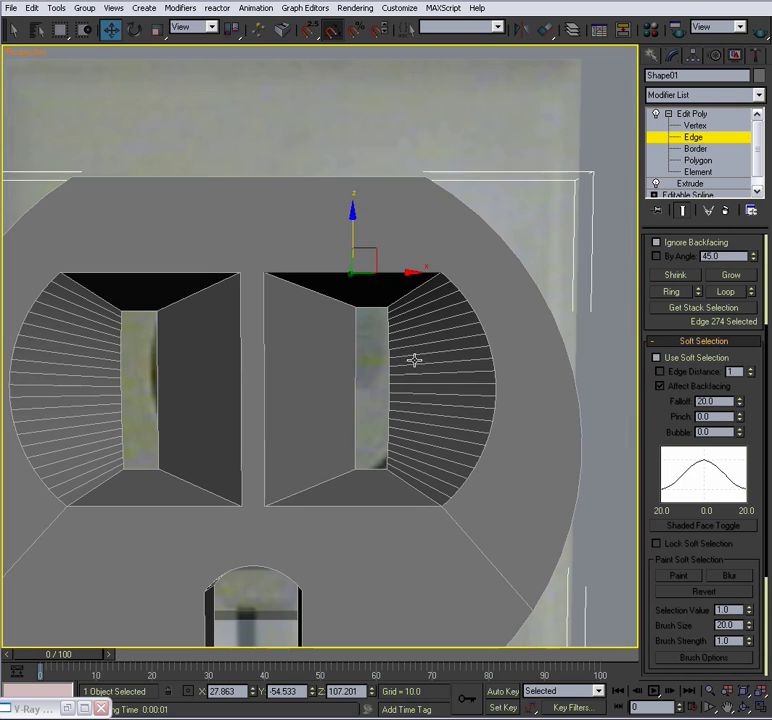
# Step: Add the right slot's inner vertical and lower front edges to the edge selection
pyautogui.keyDown('ctrl'); pyautogui.click(265, 321); pyautogui.keyUp('ctrl')
pyautogui.moveTo(288, 377); pyautogui.dragTo(278, 340, button='middle')
pyautogui.keyDown('ctrl'); pyautogui.click(358, 469); pyautogui.keyUp('ctrl')
pyautogui.scroll(3, 440, 420)
pyautogui.moveTo(446, 414); pyautogui.dragTo(288, 376, button='middle')
# Step: Add the front edge segments along the lower half of the right slot's curved side to the selection
pyautogui.keyDown('ctrl'); pyautogui.click(269, 468); pyautogui.keyUp('ctrl')
pyautogui.keyDown('ctrl'); pyautogui.click(287, 453); pyautogui.keyUp('ctrl')
pyautogui.keyDown('ctrl'); pyautogui.click(310, 419); pyautogui.keyUp('ctrl')
pyautogui.keyDown('ctrl'); pyautogui.click(322, 412); pyautogui.keyUp('ctrl')
pyautogui.keyDown('ctrl'); pyautogui.click(317, 400); pyautogui.keyUp('ctrl')
pyautogui.keyDown('ctrl'); pyautogui.click(333, 368); pyautogui.keyUp('ctrl')
pyautogui.keyDown('ctrl'); pyautogui.click(338, 352); pyautogui.keyUp('ctrl')
pyautogui.keyDown('ctrl'); pyautogui.click(349, 316); pyautogui.keyUp('ctrl')
pyautogui.keyDown('ctrl'); pyautogui.click(350, 302); pyautogui.keyUp('ctrl')
pyautogui.keyDown('ctrl'); pyautogui.click(350, 268); pyautogui.keyUp('ctrl')
pyautogui.keyDown('ctrl'); pyautogui.click(350, 267); pyautogui.keyUp('ctrl')
# Step: Add the remaining front edge segments along the upper half of the curve, completing the right slot's rim selection
pyautogui.moveTo(343, 305); pyautogui.dragTo(344, 414, button='middle')
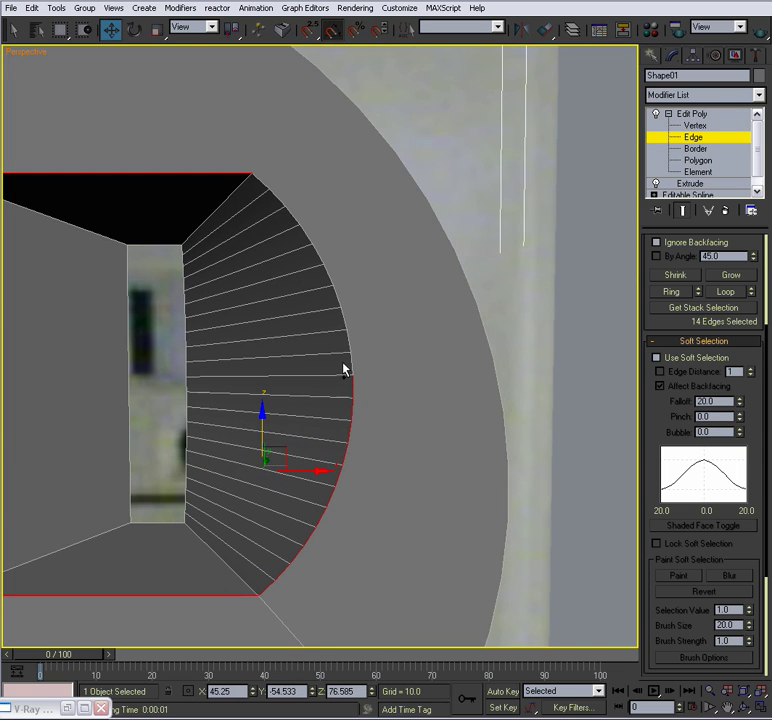
pyautogui.keyDown('ctrl'); pyautogui.click(351, 340); pyautogui.keyUp('ctrl')
pyautogui.keyDown('ctrl'); pyautogui.click(338, 321); pyautogui.keyUp('ctrl')
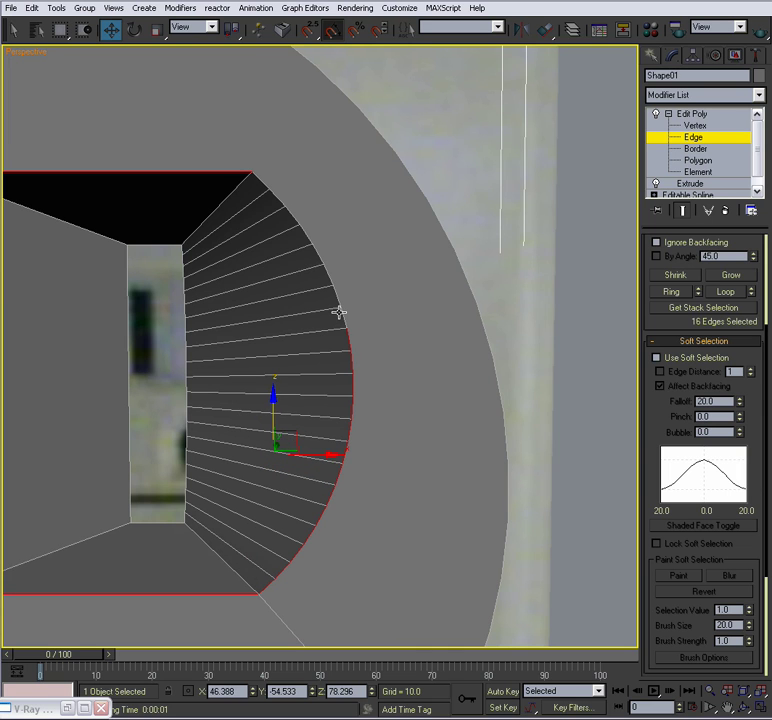
pyautogui.keyDown('ctrl'); pyautogui.click(342, 315); pyautogui.keyUp('ctrl')
pyautogui.press('q')
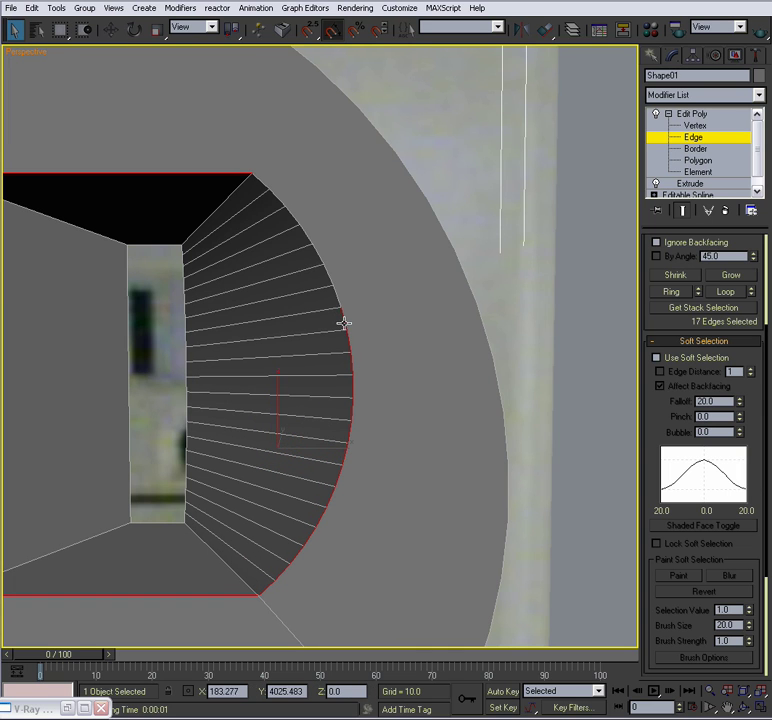
pyautogui.keyDown('ctrl'); pyautogui.click(334, 281); pyautogui.keyUp('ctrl')
pyautogui.keyDown('ctrl'); pyautogui.click(322, 264); pyautogui.keyUp('ctrl')
pyautogui.keyDown('ctrl'); pyautogui.click(310, 238); pyautogui.keyUp('ctrl')
pyautogui.keyDown('ctrl'); pyautogui.click(296, 219); pyautogui.keyUp('ctrl')
pyautogui.keyDown('ctrl'); pyautogui.click(279, 200); pyautogui.keyUp('ctrl')
pyautogui.keyDown('ctrl'); pyautogui.click(262, 186); pyautogui.keyUp('ctrl')
pyautogui.keyDown('ctrl'); pyautogui.click(254, 177); pyautogui.keyUp('ctrl')
pyautogui.moveTo(276, 301); pyautogui.dragTo(327, 317, button='middle')
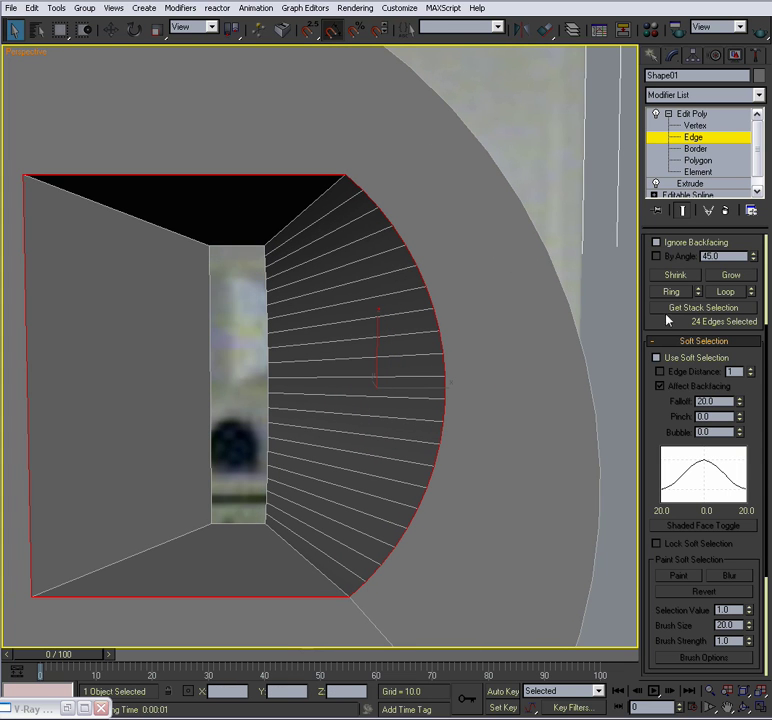
pyautogui.moveTo(652, 324); pyautogui.dragTo(659, 373)
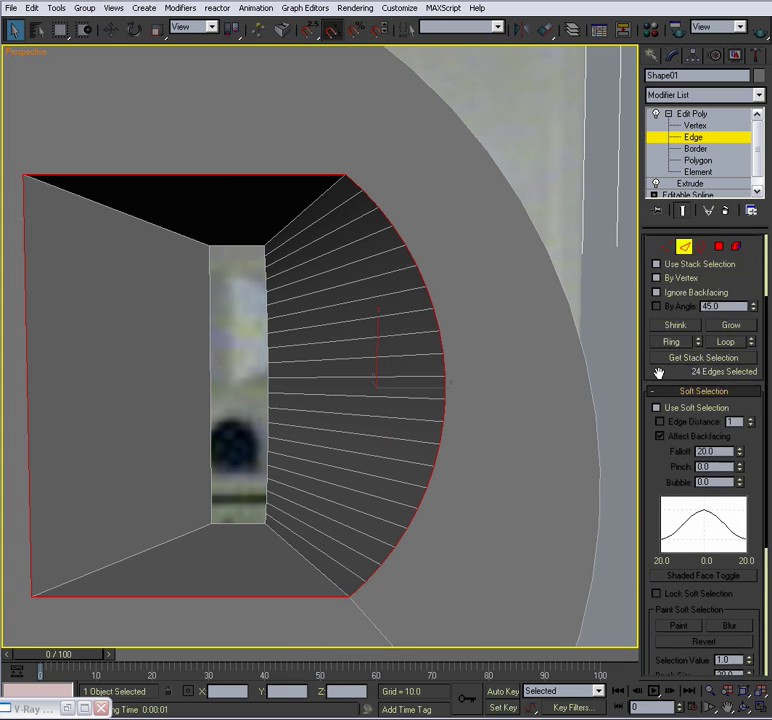
pyautogui.keyDown('ctrl'); pyautogui.click(348, 180); pyautogui.keyUp('ctrl')
# Step: Chamfer the right slot's selected front rim edges by 0.49 with one segment and leave edge editing
pyautogui.moveTo(737, 333); pyautogui.dragTo(737, 220)
pyautogui.click(696, 326)
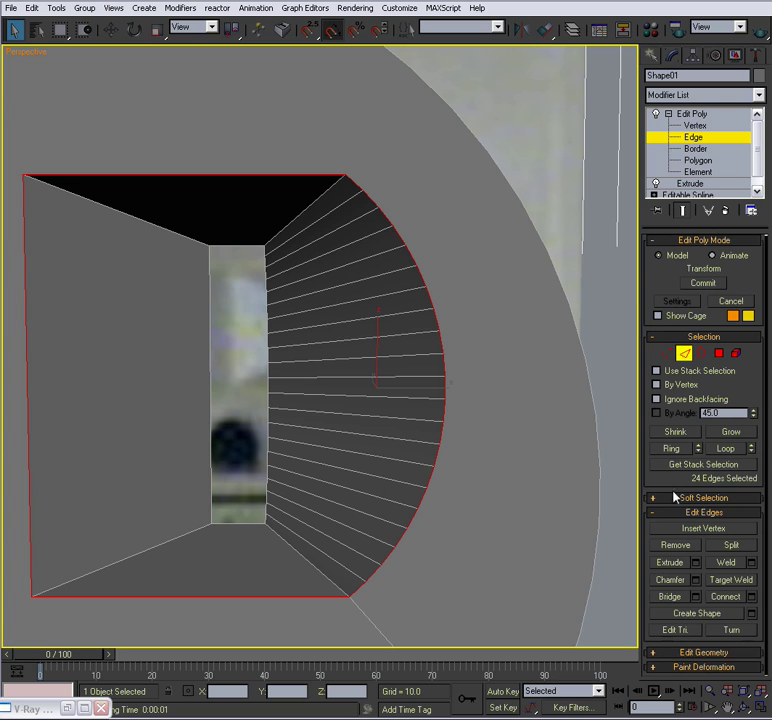
pyautogui.click(695, 581)
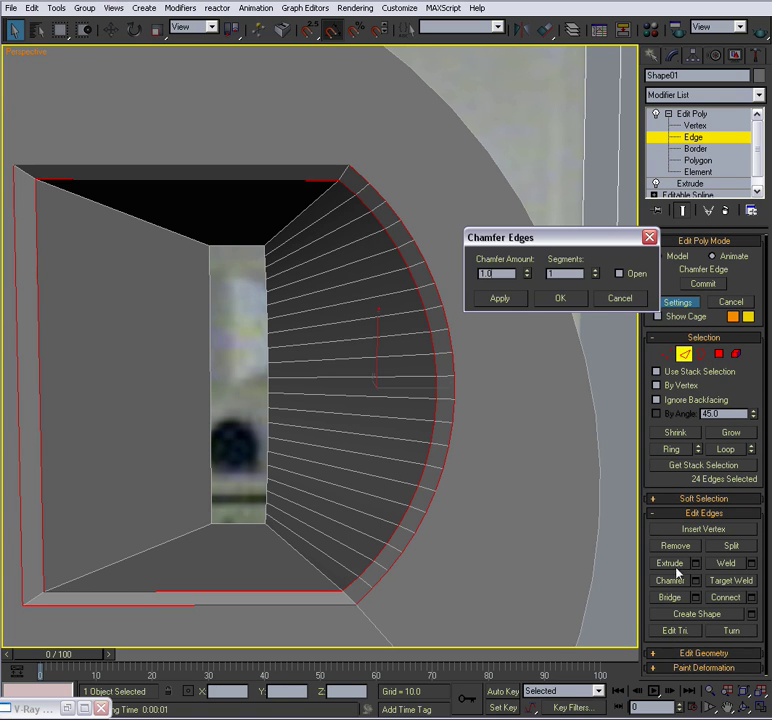
pyautogui.moveTo(527, 276); pyautogui.dragTo(529, 311)
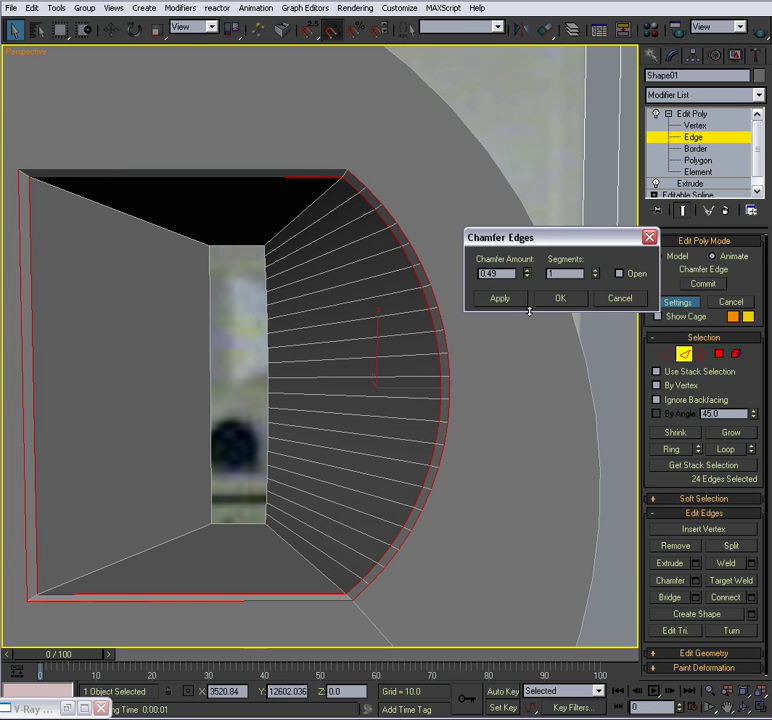
pyautogui.click(558, 299)
pyautogui.scroll(-4, 522, 362)
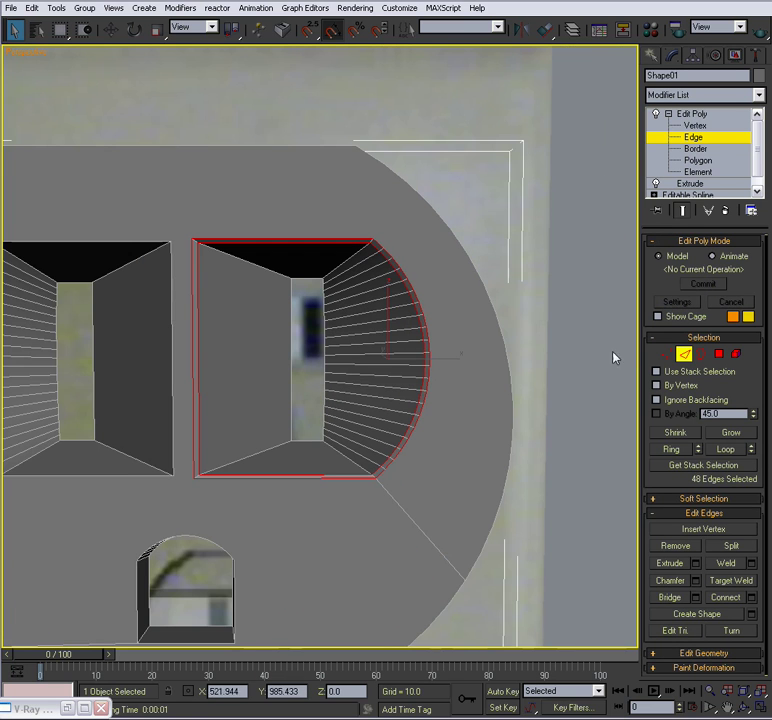
pyautogui.click(684, 355)
pyautogui.scroll(2, 532, 372)
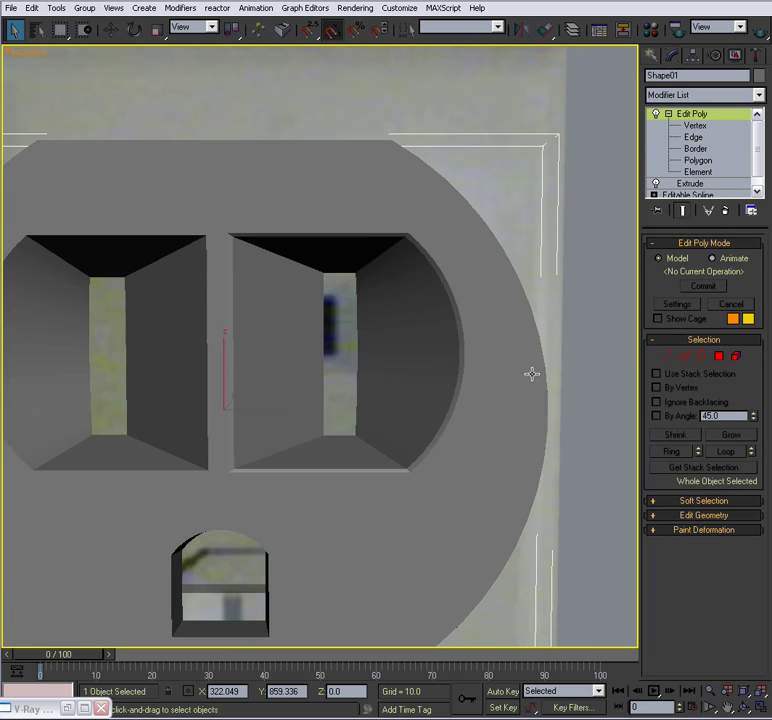
pyautogui.keyDown('alt'); pyautogui.moveTo(506, 375); pyautogui.dragTo(480, 366, button='middle'); pyautogui.keyUp('alt')
# Step: Select the left slot's upper, inner vertical and lower front rim edges
pyautogui.click(684, 355)
pyautogui.scroll(3, 341, 341)
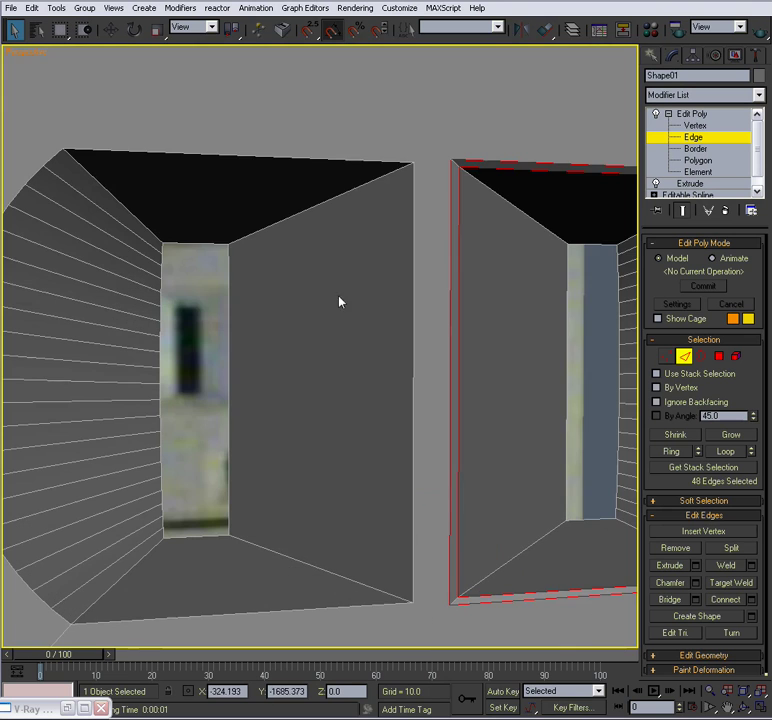
pyautogui.click(333, 161)
pyautogui.keyDown('ctrl'); pyautogui.click(412, 234); pyautogui.keyUp('ctrl')
pyautogui.moveTo(403, 441); pyautogui.dragTo(413, 336, button='middle')
pyautogui.keyDown('ctrl'); pyautogui.click(370, 441); pyautogui.keyUp('ctrl')
pyautogui.moveTo(238, 413); pyautogui.dragTo(293, 440, button='middle')
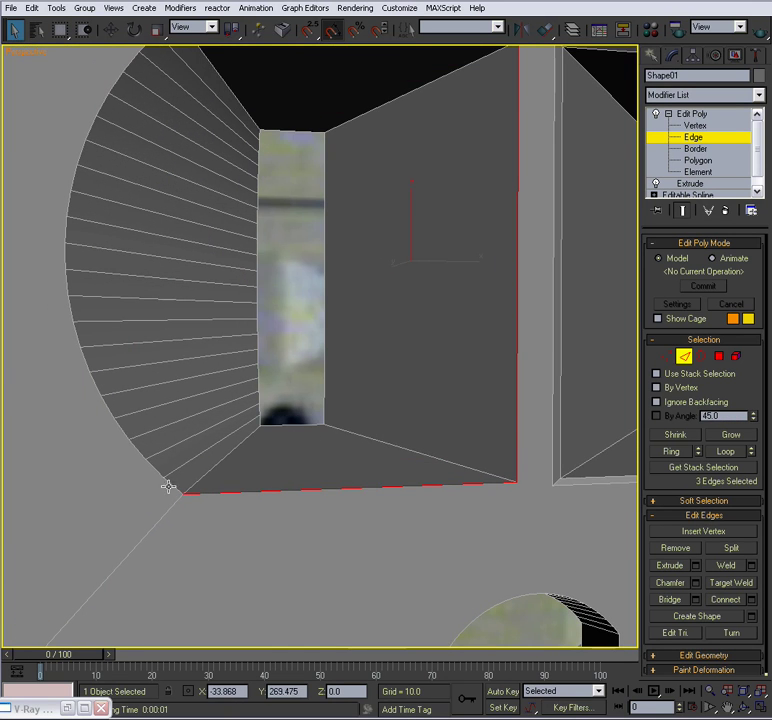
# Step: Add the front edge segments along the lower half of the left slot's curved side to the selection
pyautogui.keyDown('ctrl'); pyautogui.click(136, 446); pyautogui.keyUp('ctrl')
pyautogui.keyDown('ctrl'); pyautogui.click(127, 432); pyautogui.keyUp('ctrl')
pyautogui.keyDown('ctrl'); pyautogui.click(108, 407); pyautogui.keyUp('ctrl')
pyautogui.keyDown('alt'); pyautogui.moveTo(96, 383); pyautogui.dragTo(144, 449, button='middle'); pyautogui.keyUp('alt')
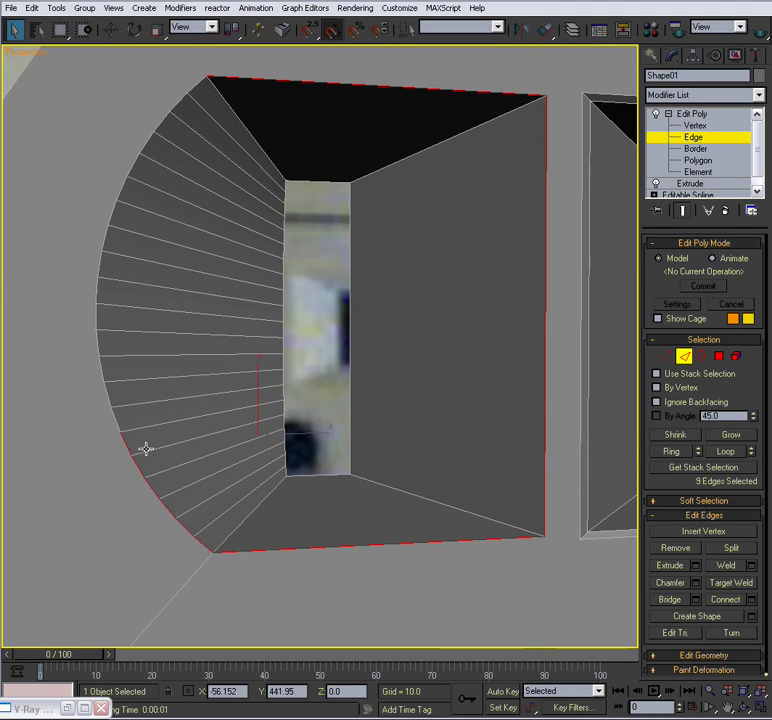
pyautogui.keyDown('ctrl'); pyautogui.click(107, 402); pyautogui.keyUp('ctrl')
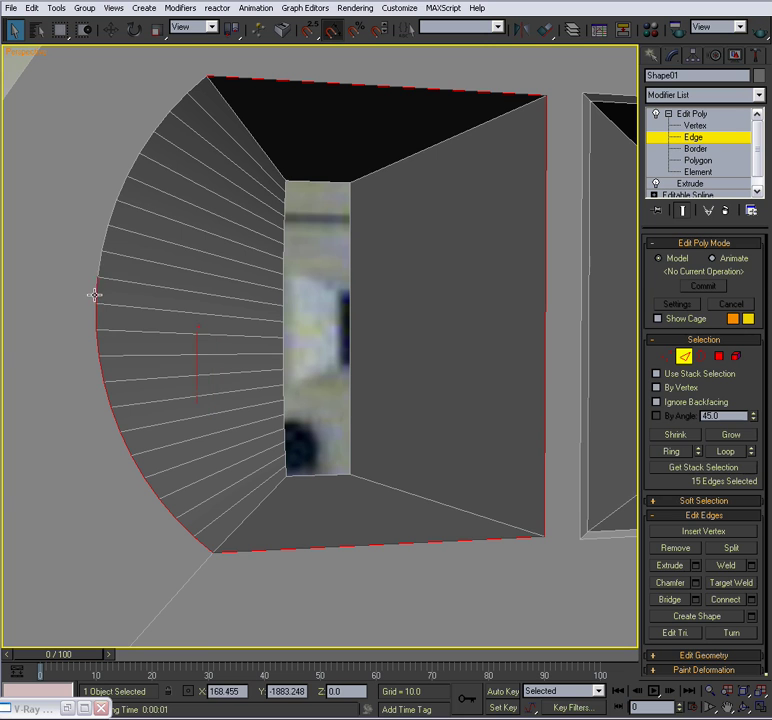
# Step: Add the remaining upper curve segments to the left slot's rim selection and chamfer it by 0.5 with one segment
pyautogui.keyDown('ctrl'); pyautogui.click(105, 236); pyautogui.keyUp('ctrl')
pyautogui.keyDown('alt'); pyautogui.moveTo(105, 236); pyautogui.dragTo(126, 279, button='middle'); pyautogui.keyUp('alt')
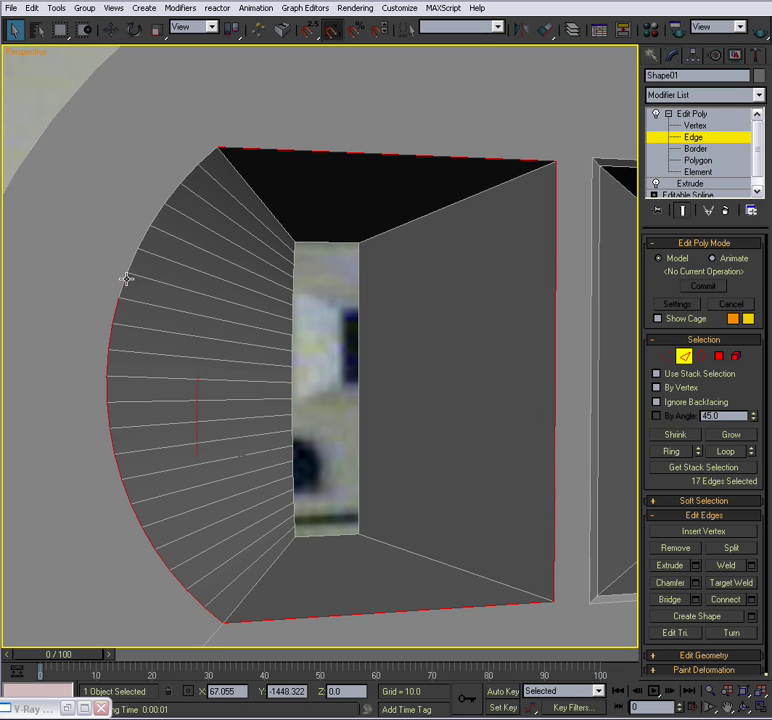
pyautogui.keyDown('ctrl'); pyautogui.click(176, 189); pyautogui.keyUp('ctrl')
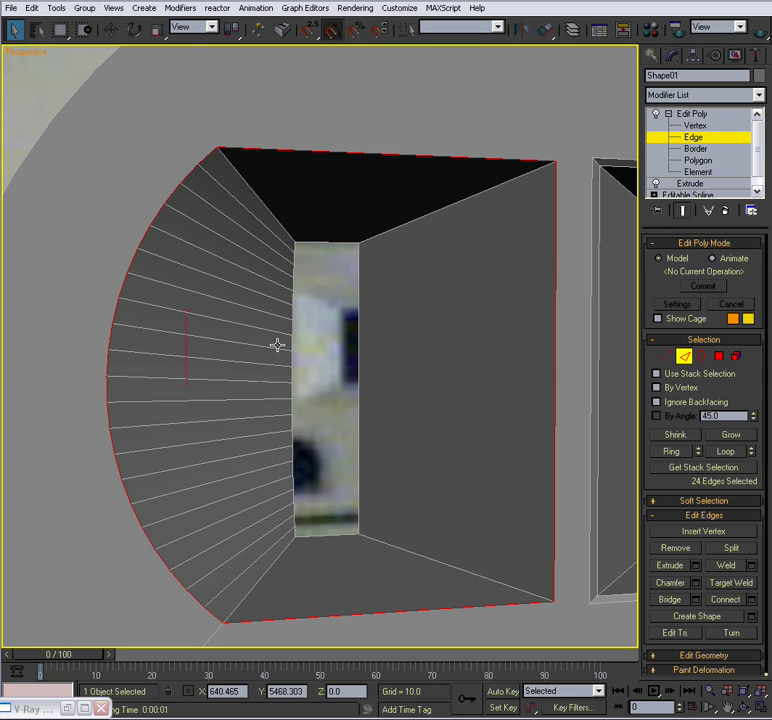
pyautogui.click(695, 583)
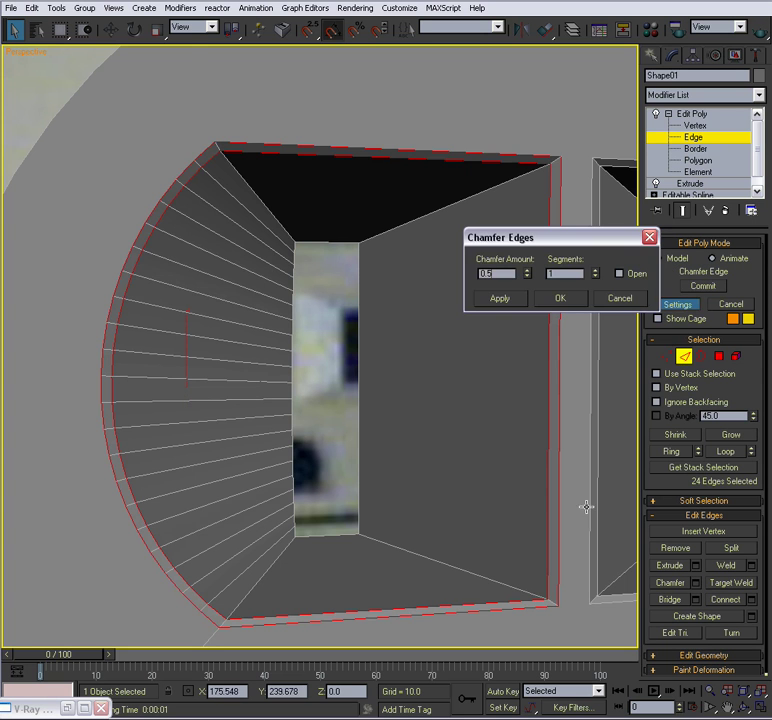
pyautogui.click(558, 299)
# Step: Connect the ring of depth edges inside the ground hole with one segment and a slide of 77
pyautogui.scroll(-3, 519, 424)
pyautogui.moveTo(463, 448); pyautogui.dragTo(434, 315, button='middle')
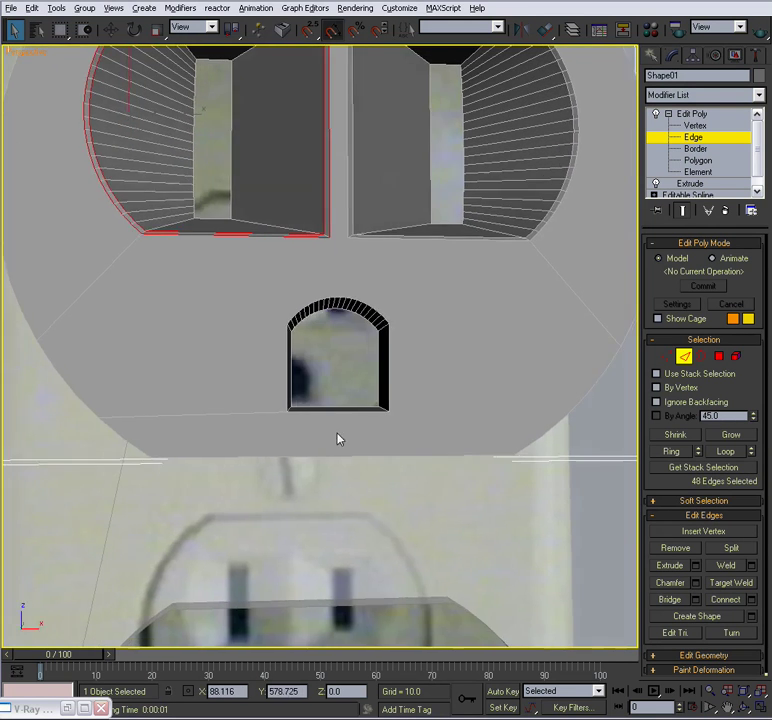
pyautogui.scroll(4, 329, 441)
pyautogui.keyDown('alt'); pyautogui.moveTo(298, 456); pyautogui.dragTo(395, 485, button='middle'); pyautogui.keyUp('alt')
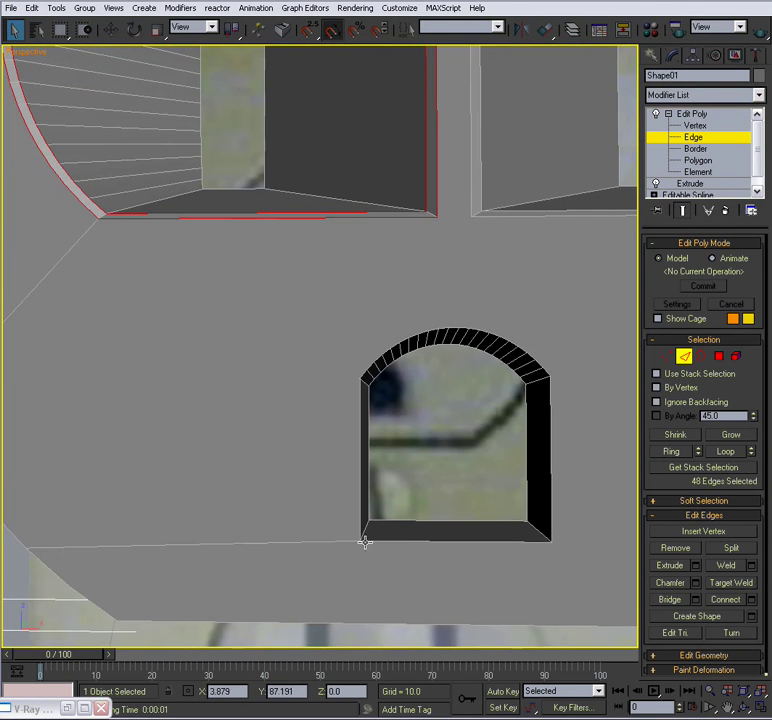
pyautogui.moveTo(367, 530); pyautogui.dragTo(358, 505, button='middle')
pyautogui.keyDown('alt'); pyautogui.moveTo(450, 440); pyautogui.dragTo(212, 357, button='middle'); pyautogui.keyUp('alt')
pyautogui.click(207, 333)
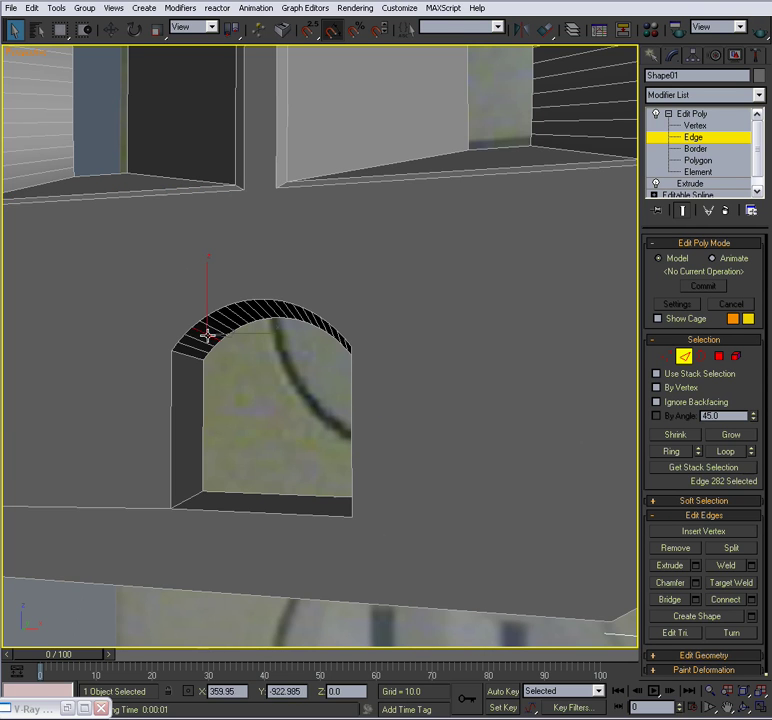
pyautogui.click(680, 456)
pyautogui.keyDown('alt'); pyautogui.moveTo(419, 488); pyautogui.dragTo(470, 498, button='middle'); pyautogui.keyUp('alt')
pyautogui.click(752, 600)
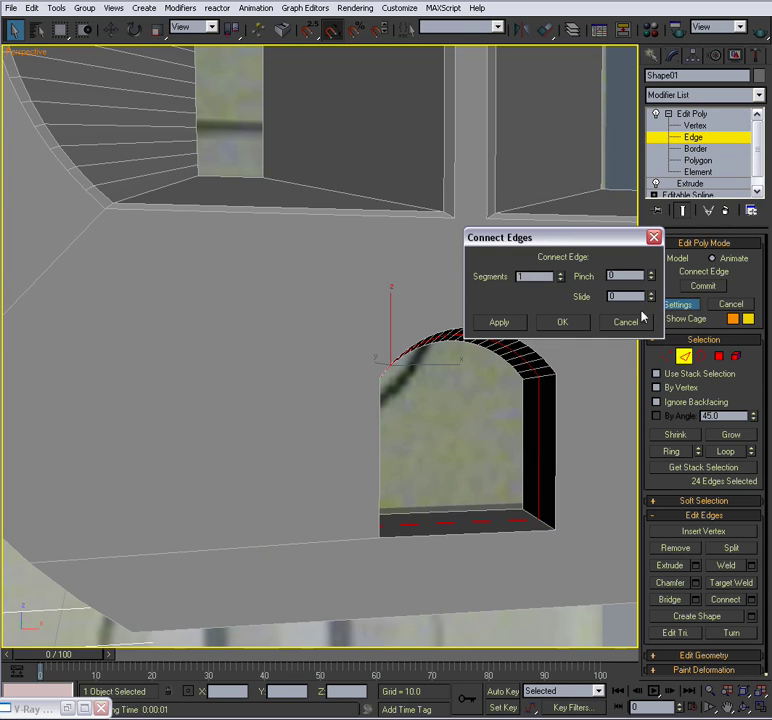
pyautogui.moveTo(651, 296); pyautogui.dragTo(651, 222)
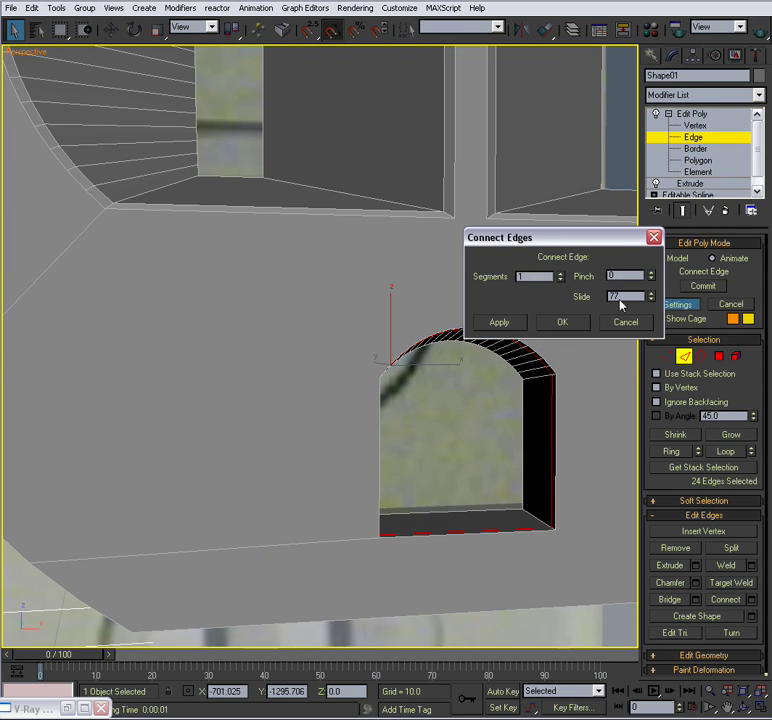
pyautogui.click(574, 322)
# Step: Scale the ground hole's new edge loop to 85 percent vertically and move it to adjust the bevel
pyautogui.press('r')
pyautogui.press('z')
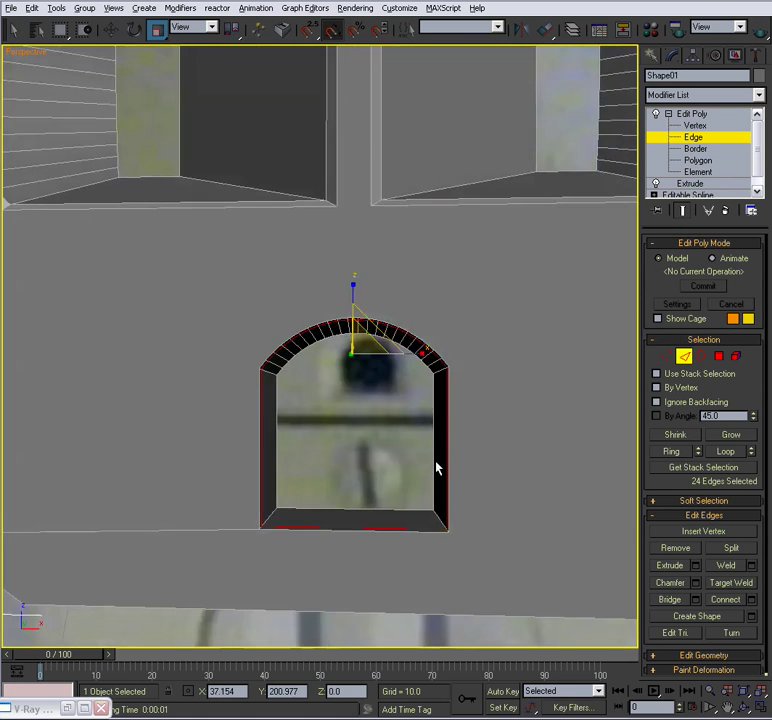
pyautogui.scroll(5, 436, 468)
pyautogui.moveTo(409, 354); pyautogui.dragTo(408, 359)
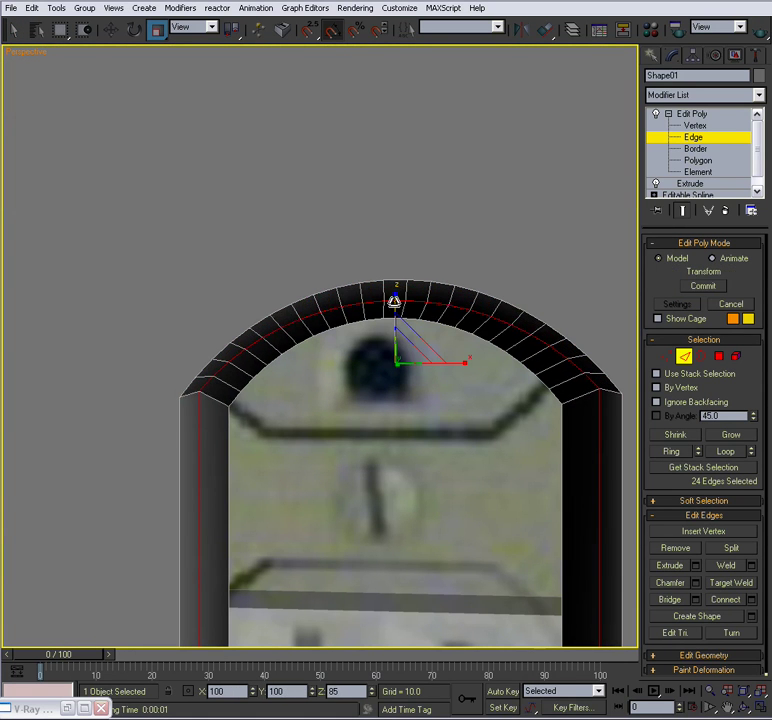
pyautogui.keyDown('alt'); pyautogui.moveTo(396, 292); pyautogui.dragTo(374, 413, button='middle'); pyautogui.keyUp('alt')
pyautogui.scroll(-5, 378, 414)
pyautogui.press('w')
pyautogui.moveTo(358, 243)
pyautogui.mouseDown()
pyautogui.moveTo(355, 258)
pyautogui.moveTo(349, 253)
pyautogui.mouseUp()
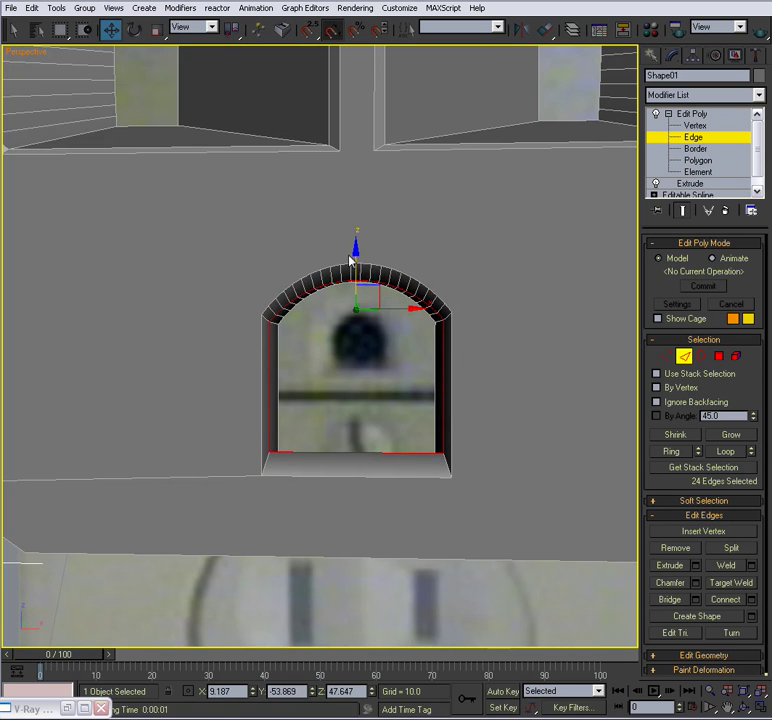
pyautogui.keyDown('alt'); pyautogui.moveTo(348, 345); pyautogui.dragTo(284, 397, button='middle'); pyautogui.keyUp('alt')
# Step: Select the ground hole's rear border and scale it uniformly to 81 percent
pyautogui.click(270, 398)
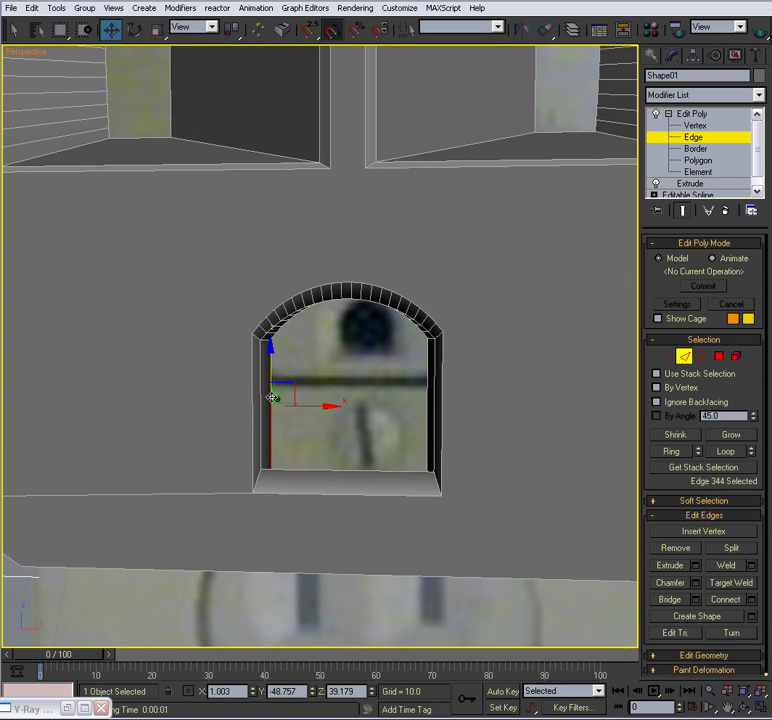
pyautogui.click(701, 357)
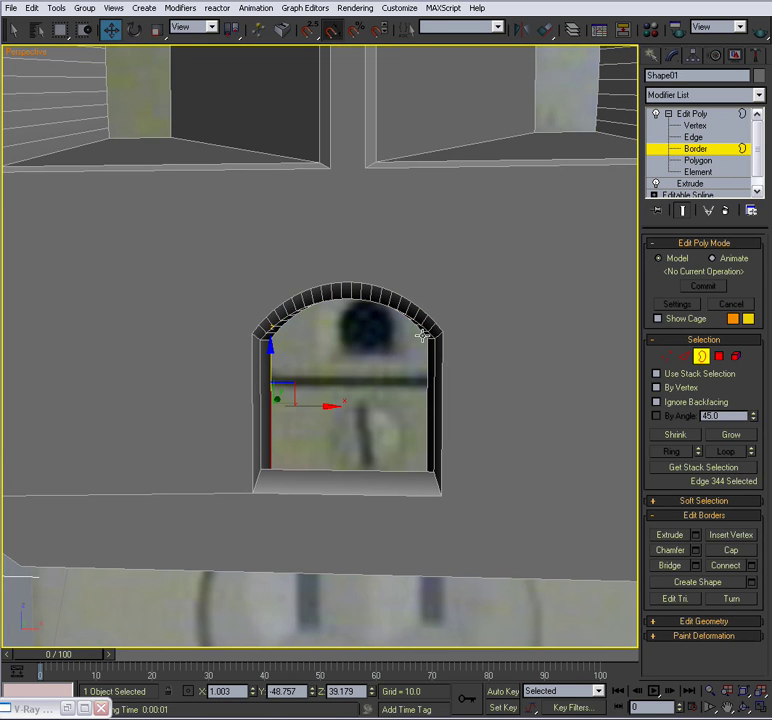
pyautogui.click(426, 340)
pyautogui.press('r')
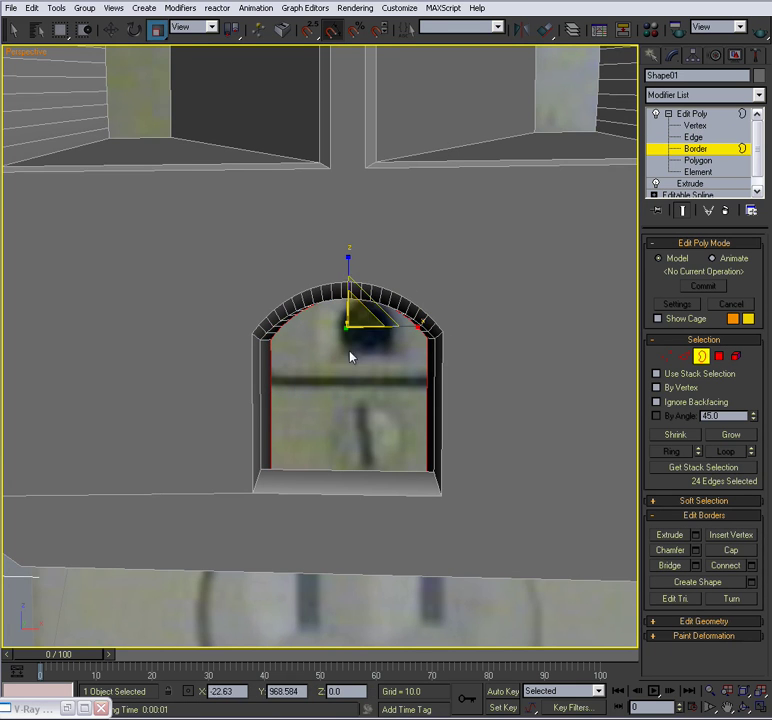
pyautogui.moveTo(358, 315); pyautogui.dragTo(355, 331)
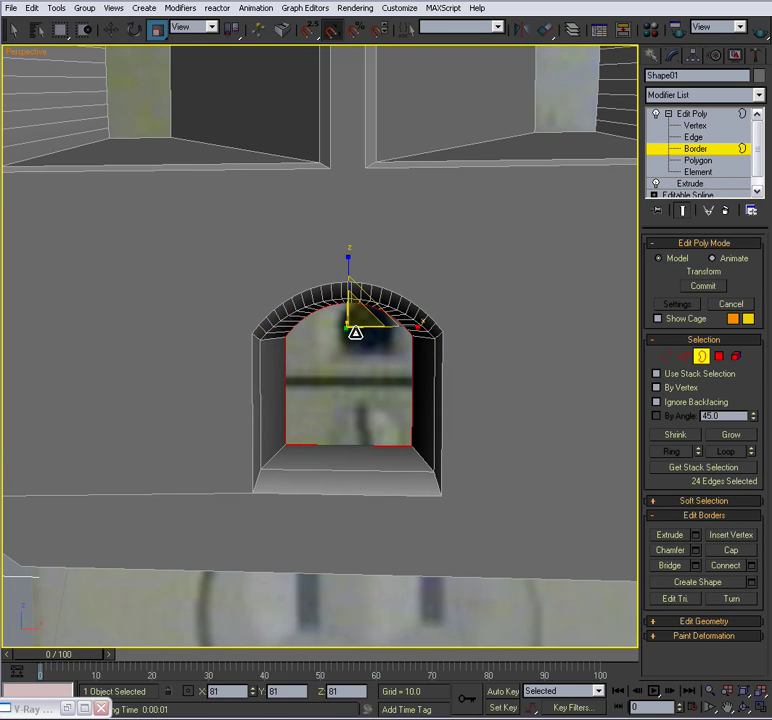
pyautogui.keyDown('alt'); pyautogui.moveTo(355, 394); pyautogui.dragTo(367, 394, button='middle'); pyautogui.keyUp('alt')
# Step: Undo the border scaling, the loop adjustments and the connected edge loop in the ground hole
pyautogui.hotkey('ctrl', 'z')
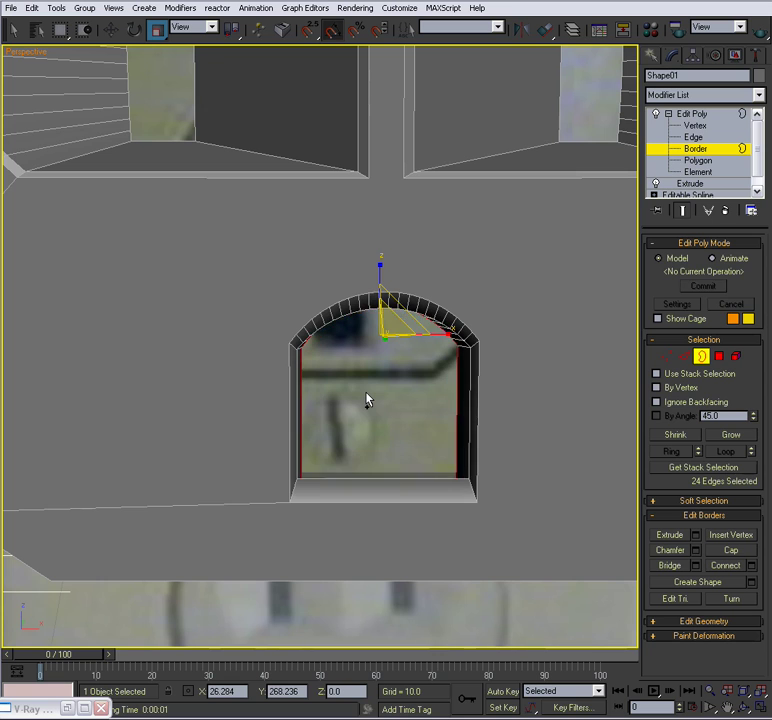
pyautogui.hotkey('ctrl', 'z')
pyautogui.hotkey('ctrl', 'z')
pyautogui.hotkey('ctrl', 'z')
pyautogui.hotkey('ctrl', 'z')
pyautogui.hotkey('ctrl', 'z')
pyautogui.hotkey('ctrl', 'z')
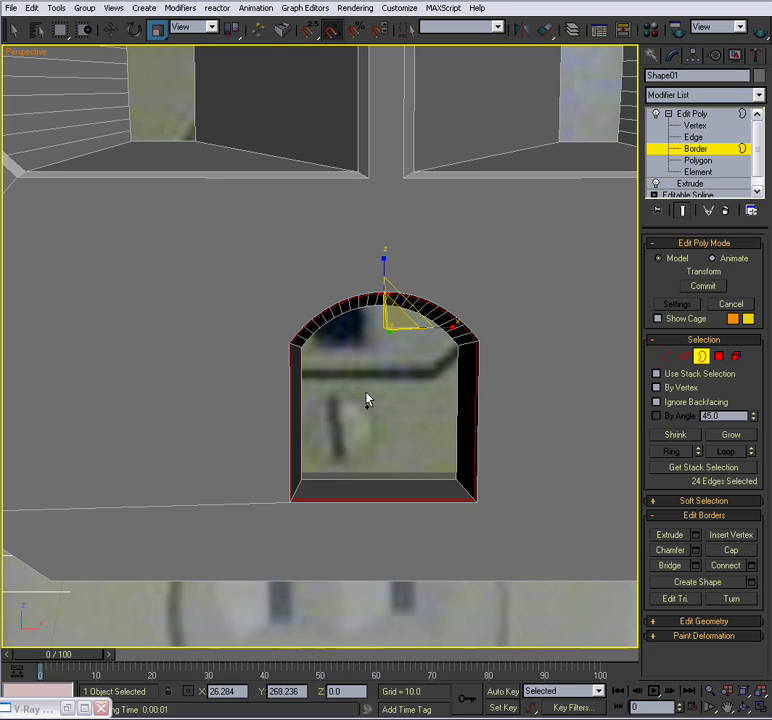
pyautogui.hotkey('ctrl', 'shift', 'e')
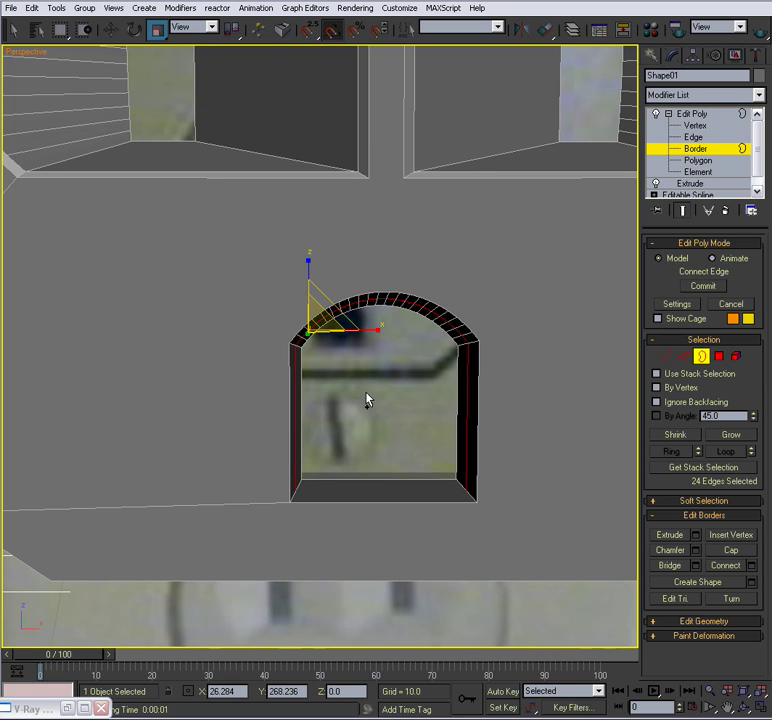
pyautogui.hotkey('ctrl', 'z')
# Step: Leave sub-object editing, turn off the edged-faces display and deselect the receptacle
pyautogui.click(703, 358)
pyautogui.moveTo(403, 411); pyautogui.dragTo(365, 399, button='middle')
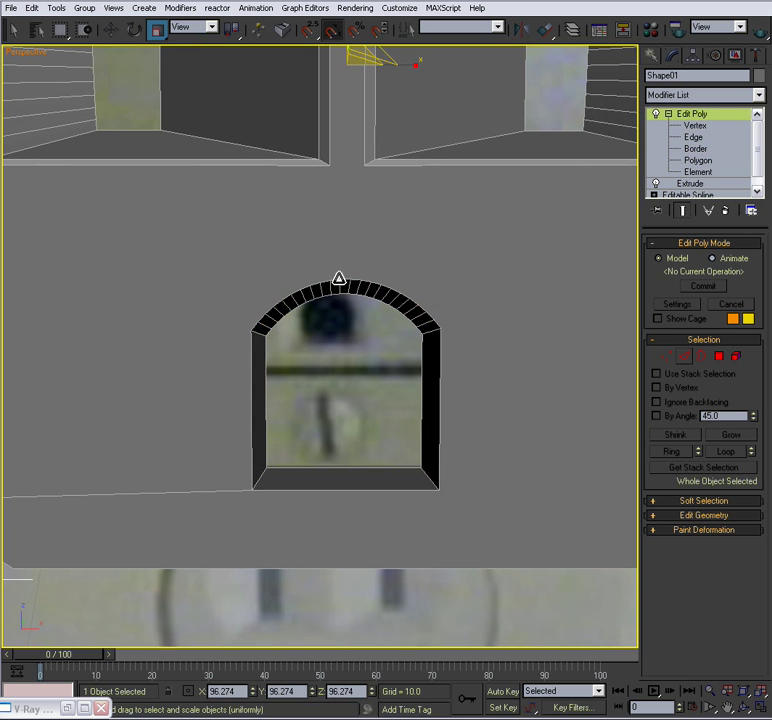
pyautogui.scroll(-10, 400, 350)
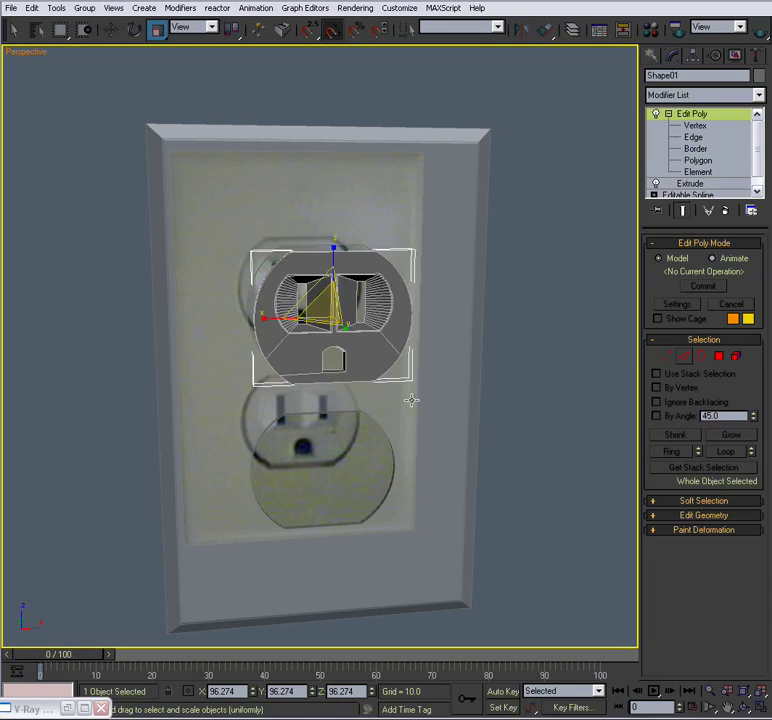
pyautogui.click(577, 395)
pyautogui.click(377, 290)
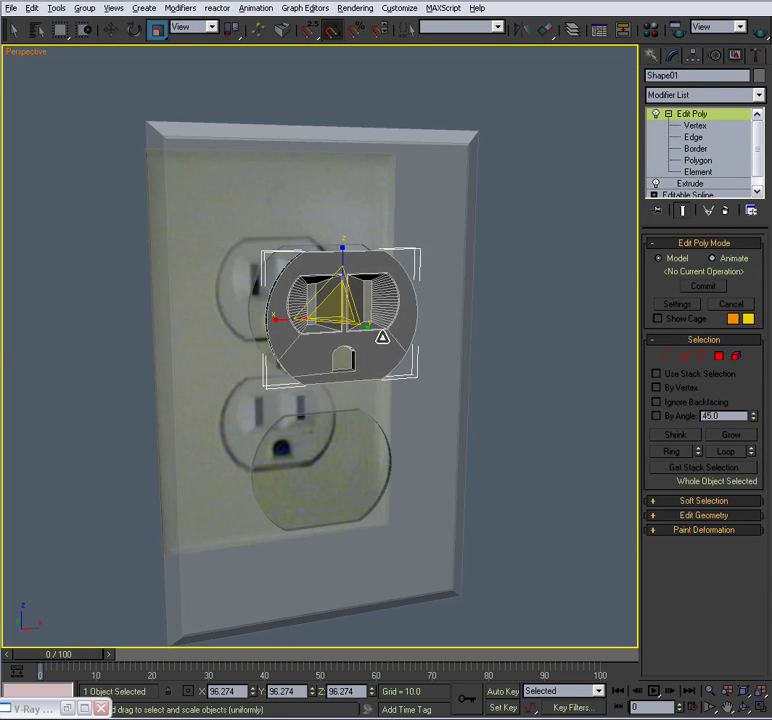
pyautogui.press('F4')
pyautogui.click(539, 358)
pyautogui.keyDown('alt'); pyautogui.moveTo(539, 358); pyautogui.dragTo(450, 384, button='middle'); pyautogui.keyUp('alt')
pyautogui.scroll(4, 450, 384)
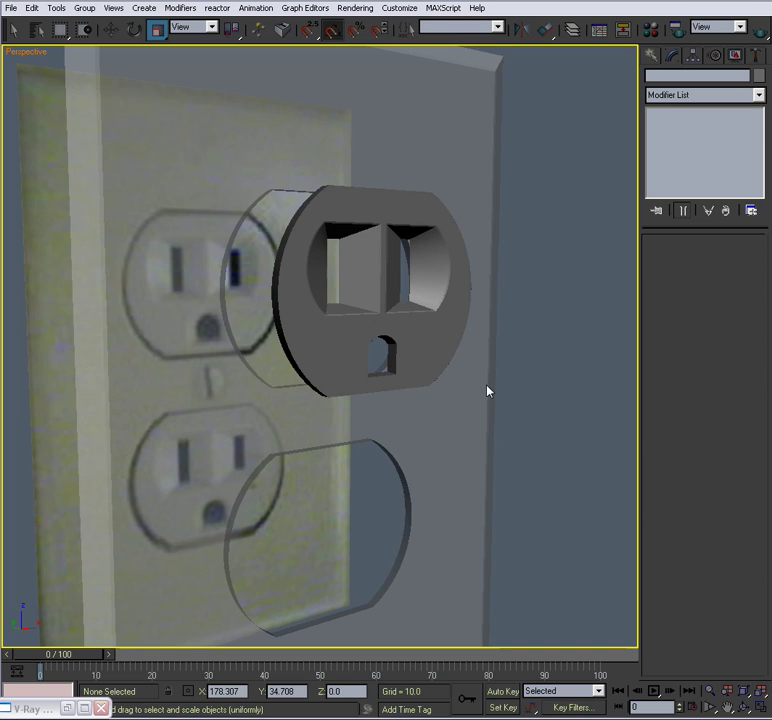
pyautogui.scroll(-4, 487, 370)
pyautogui.keyDown('alt'); pyautogui.moveTo(472, 379); pyautogui.dragTo(381, 257, button='middle'); pyautogui.keyUp('alt')
# Step: Turn off see-through display for the outlet cover so it shades opaque, and deselect everything
pyautogui.click(393, 221)
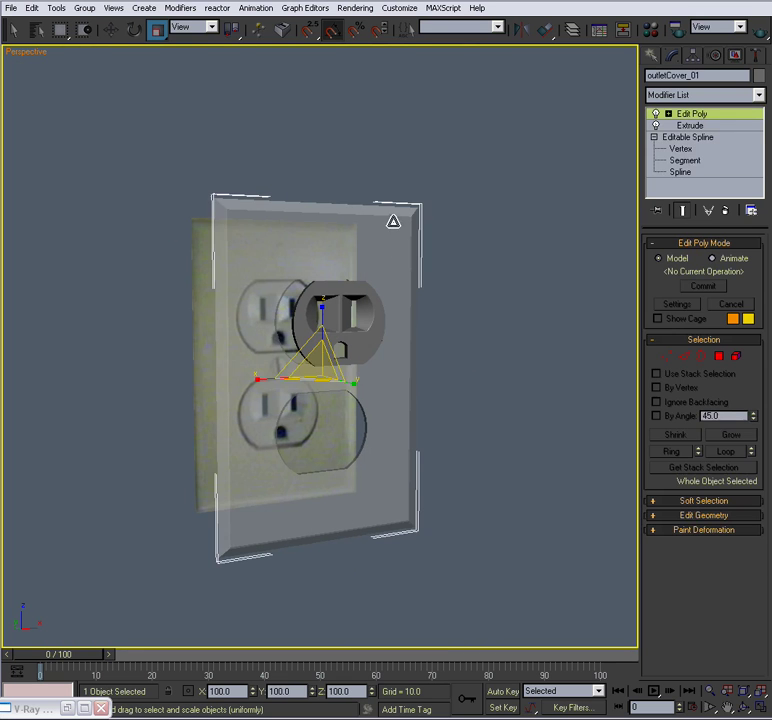
pyautogui.hotkey('alt', 'x')
pyautogui.click(448, 365)
pyautogui.keyDown('alt'); pyautogui.moveTo(448, 365); pyautogui.dragTo(391, 365, button='middle'); pyautogui.keyUp('alt')
pyautogui.click(398, 353)
pyautogui.hotkey('alt', 'x')
pyautogui.hotkey('alt', 'x')
pyautogui.click(488, 364)
pyautogui.keyDown('alt'); pyautogui.moveTo(488, 364); pyautogui.dragTo(458, 380, button='middle'); pyautogui.keyUp('alt')
# Step: Move the receptacle back along its depth axis into the cover's upper opening
pyautogui.click(338, 325)
pyautogui.keyDown('alt'); pyautogui.moveTo(338, 325); pyautogui.dragTo(383, 368, button='middle'); pyautogui.keyUp('alt')
pyautogui.press('w')
pyautogui.moveTo(338, 311); pyautogui.dragTo(277, 316)
pyautogui.click(434, 388)
pyautogui.keyDown('alt'); pyautogui.moveTo(434, 388); pyautogui.dragTo(351, 372, button='middle'); pyautogui.keyUp('alt')
# Step: Scale the receptacle uniformly to 98.137 percent to fit the cover's upper opening
pyautogui.click(351, 350)
pyautogui.scroll(3, 368, 401)
pyautogui.scroll(4, 370, 400)
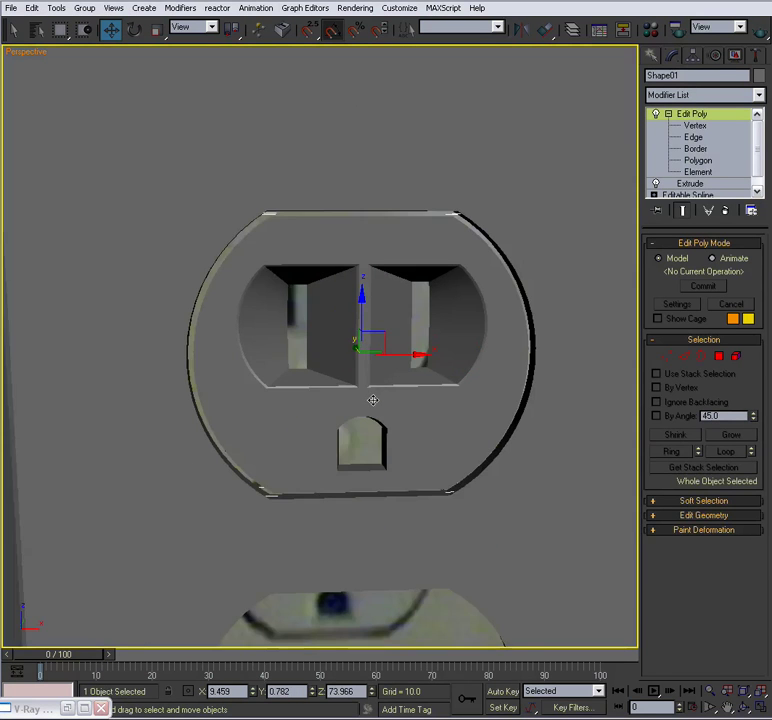
pyautogui.press('r')
pyautogui.moveTo(373, 345); pyautogui.dragTo(373, 343)
pyautogui.keyDown('alt'); pyautogui.moveTo(355, 384); pyautogui.dragTo(373, 387, button='middle'); pyautogui.keyUp('alt')
pyautogui.scroll(-4, 420, 393)
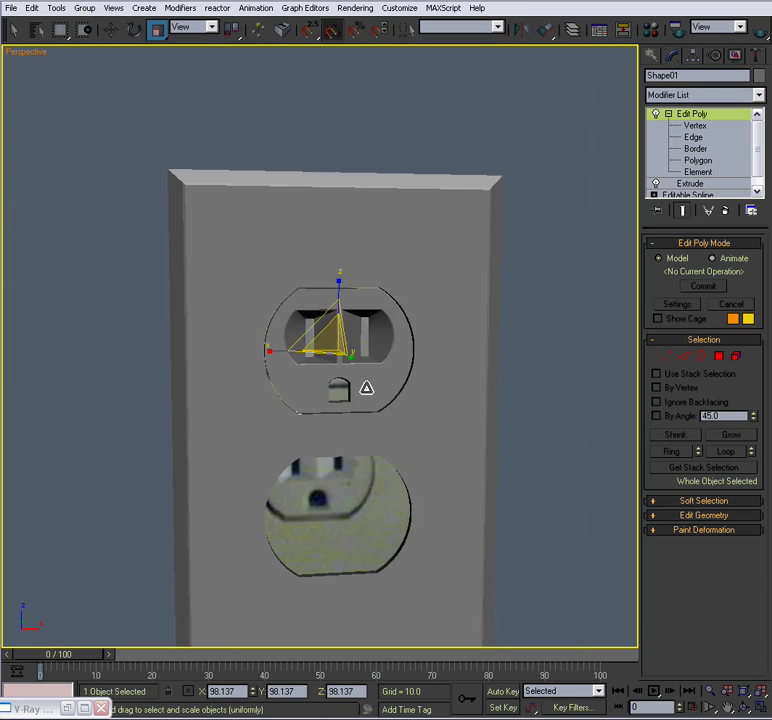
# Step: Rename the receptacle as outlet_topPlug_01
pyautogui.click(484, 407)
pyautogui.keyDown('alt'); pyautogui.moveTo(484, 407); pyautogui.dragTo(400, 405, button='middle'); pyautogui.keyUp('alt')
pyautogui.scroll(-3, 488, 398)
pyautogui.click(338, 379)
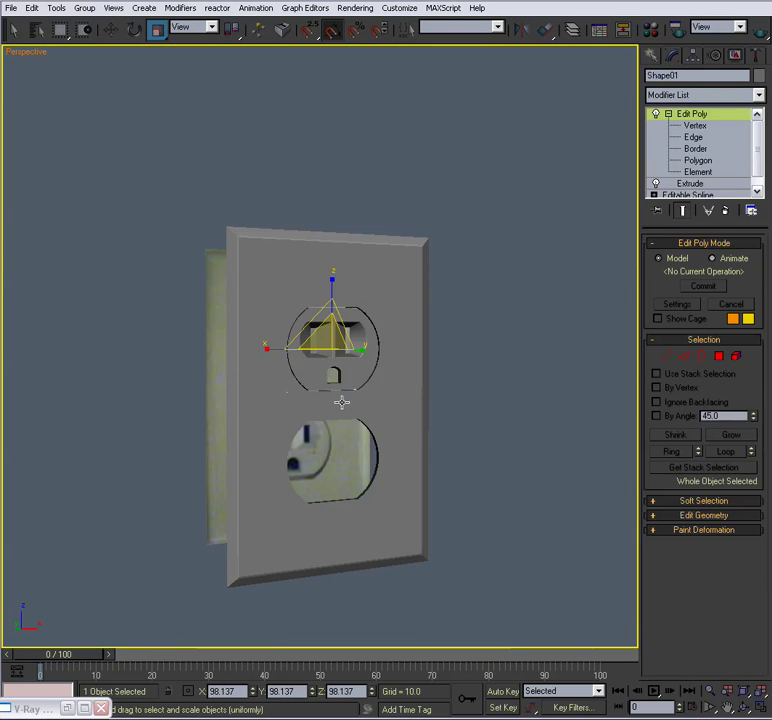
pyautogui.keyDown('alt'); pyautogui.moveTo(345, 402); pyautogui.dragTo(364, 405, button='middle'); pyautogui.keyUp('alt')
pyautogui.click(512, 253)
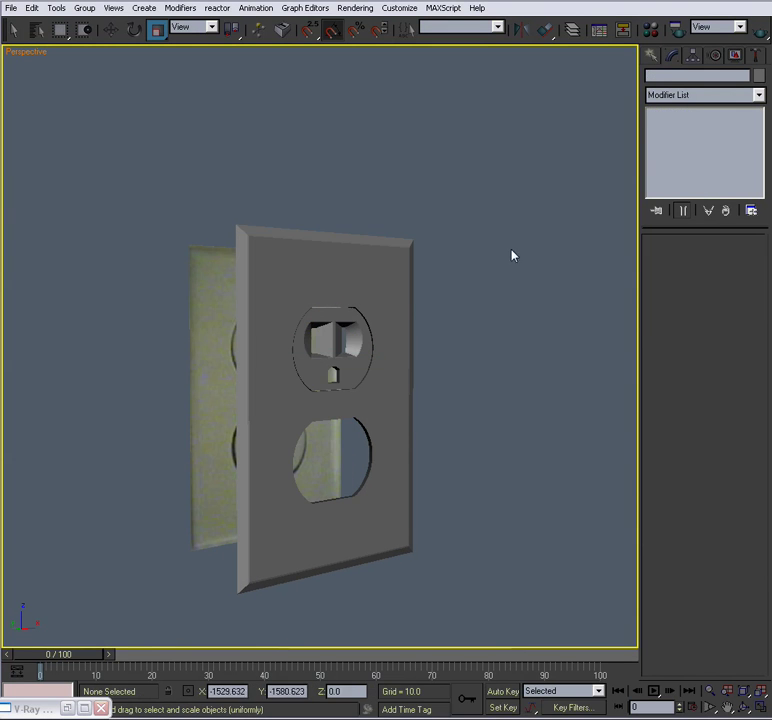
pyautogui.click(350, 319)
pyautogui.click(668, 114)
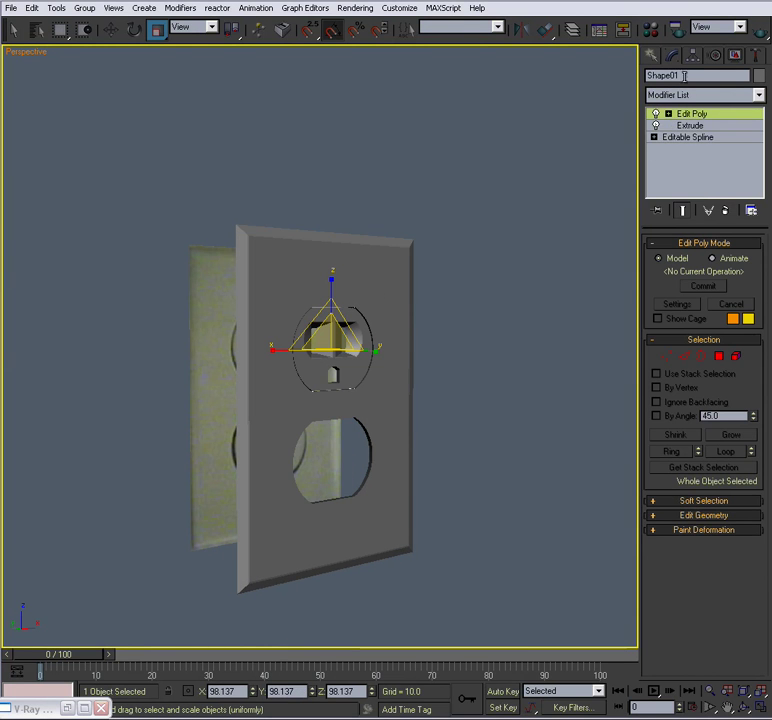
pyautogui.doubleClick(665, 75)
pyautogui.write('outlet_topPlug_')
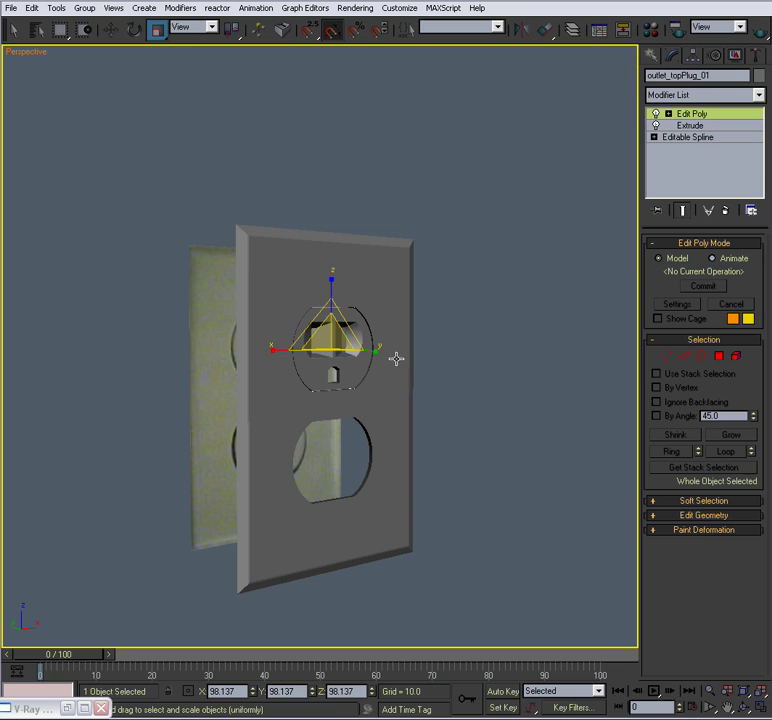
# Step: Clone the receptacle down into the cover's lower opening as one copy named outlet_bottomPlug_01
pyautogui.press('w')
pyautogui.moveTo(333, 315)
pyautogui.keyDown('shift'); pyautogui.mouseDown()
pyautogui.moveTo(327, 412)
pyautogui.moveTo(334, 419)
pyautogui.mouseUp(); pyautogui.keyUp('shift')
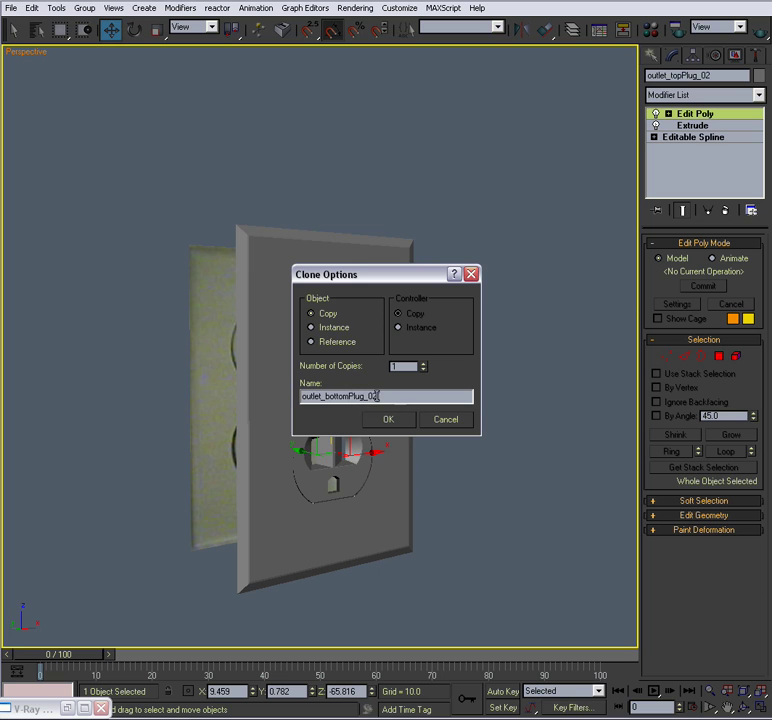
pyautogui.click(404, 421)
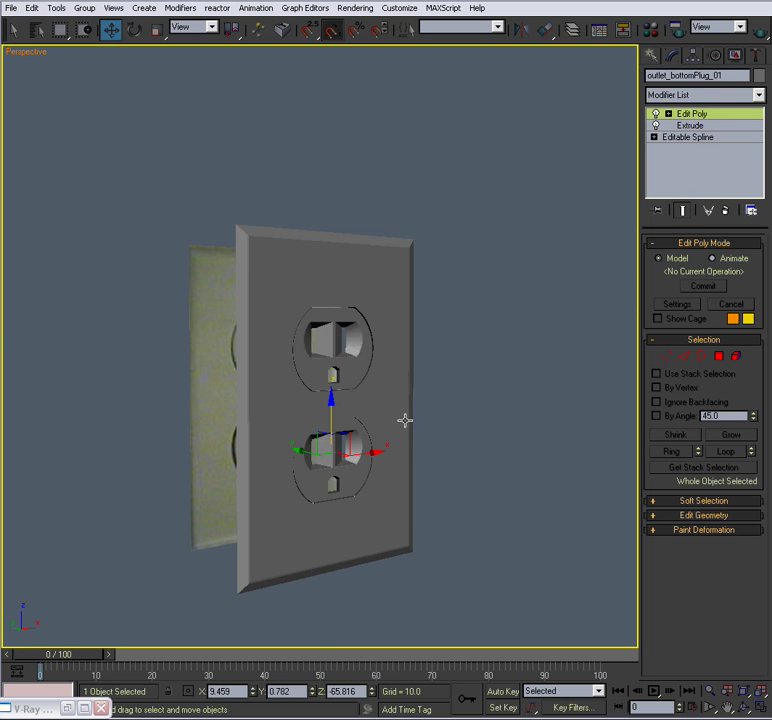
# Step: Move the bottom plug slightly down along Z in the front view to align it with the cover's lower opening
pyautogui.hotkey('alt', 'w')
pyautogui.scroll(-4, 440, 300)
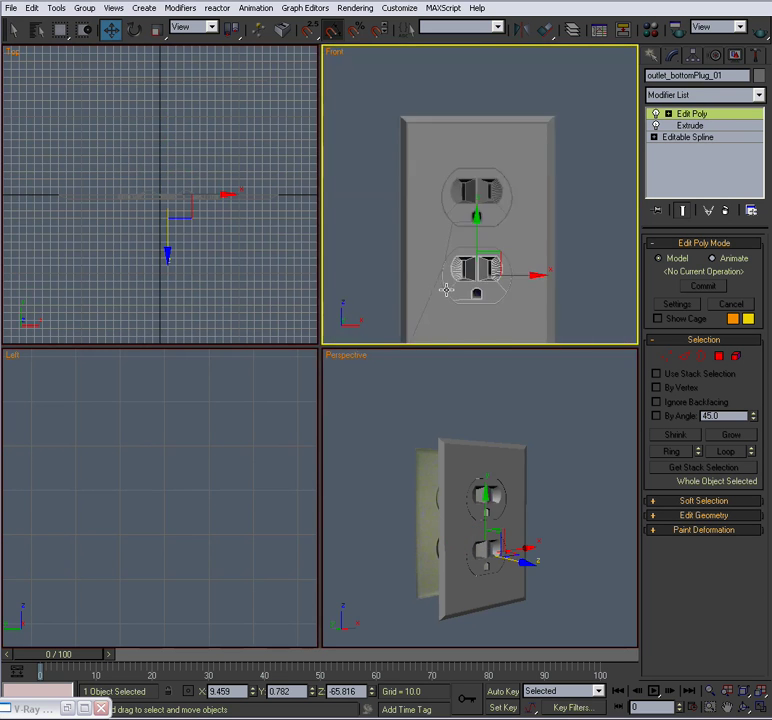
pyautogui.hotkey('alt', 'w')
pyautogui.scroll(3, 449, 286)
pyautogui.moveTo(449, 285); pyautogui.dragTo(399, 252, button='middle')
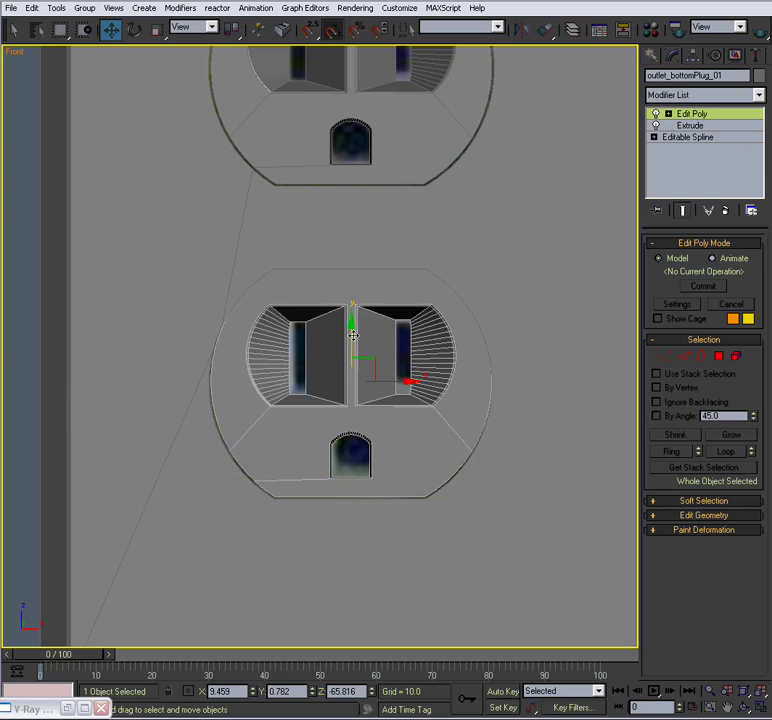
pyautogui.moveTo(353, 336); pyautogui.dragTo(349, 341)
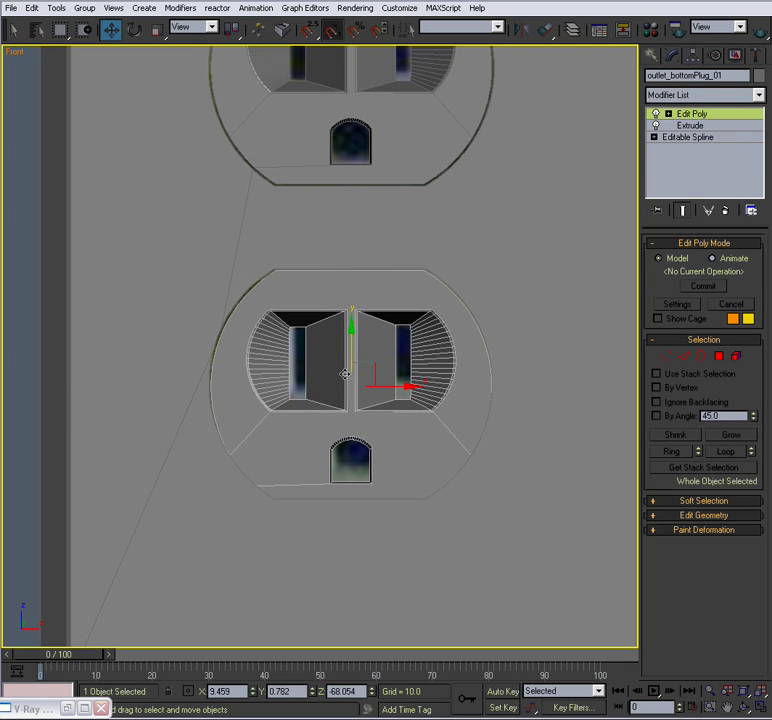
# Step: Scale the bottom plug uniformly to 96.292 percent so that it fits inside the cover's lower opening
pyautogui.click(335, 527)
pyautogui.click(667, 357)
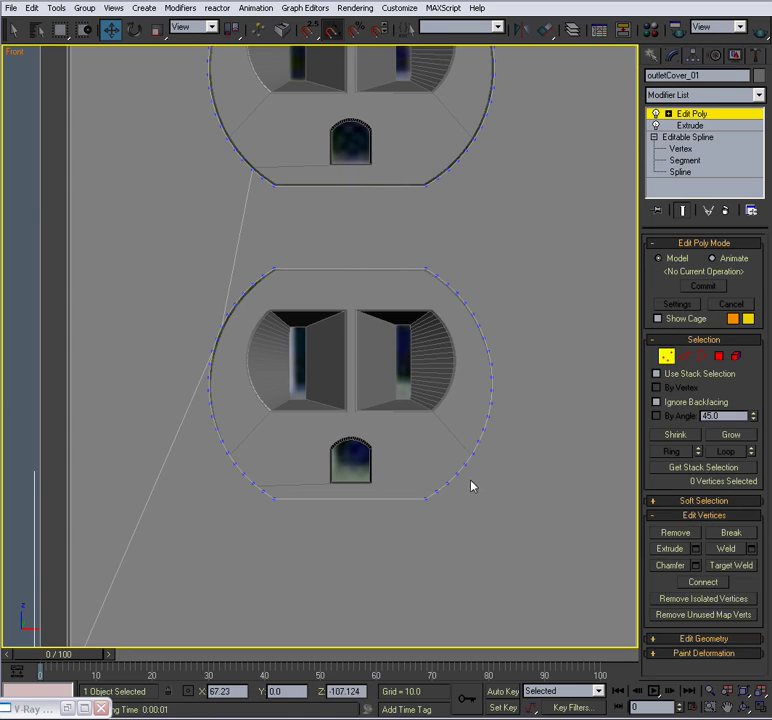
pyautogui.click(667, 357)
pyautogui.click(338, 339)
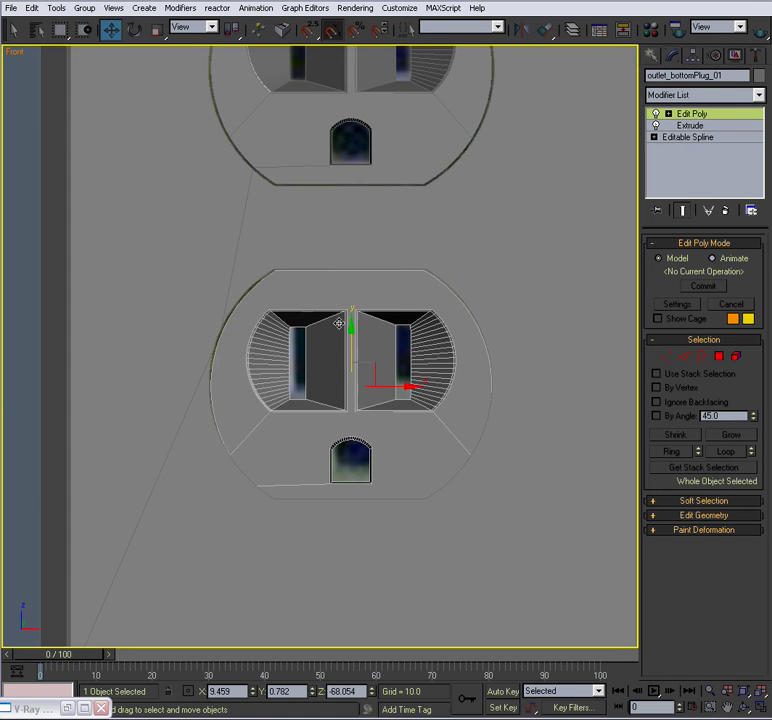
pyautogui.press('r')
pyautogui.moveTo(355, 377); pyautogui.dragTo(351, 335)
pyautogui.press('w')
pyautogui.press('r')
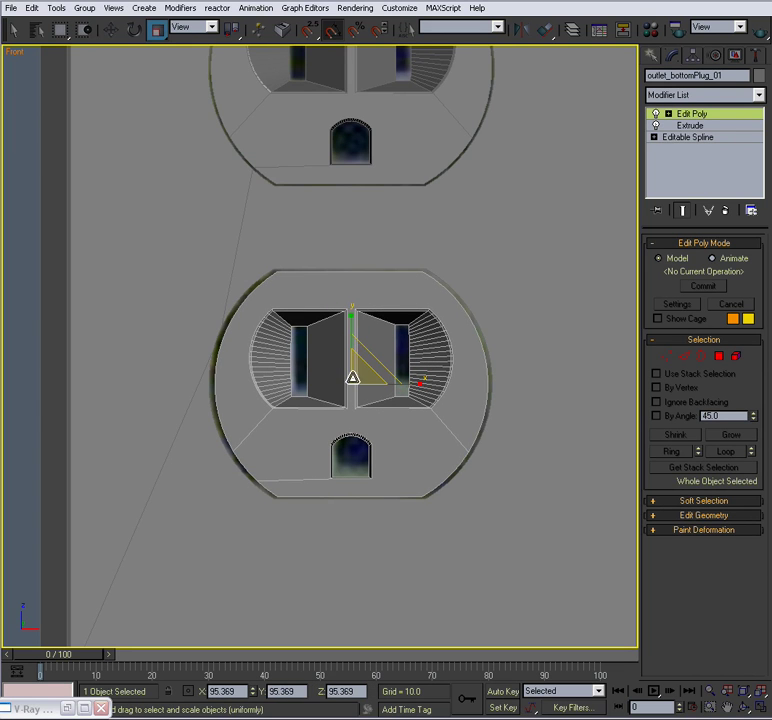
pyautogui.moveTo(355, 375); pyautogui.dragTo(357, 374)
# Step: Examine the fit of both plugs in the cover's openings from several angles in the perspective view
pyautogui.hotkey('alt', 'w')
pyautogui.moveTo(428, 399); pyautogui.dragTo(407, 398, button='middle')
pyautogui.hotkey('alt', 'w')
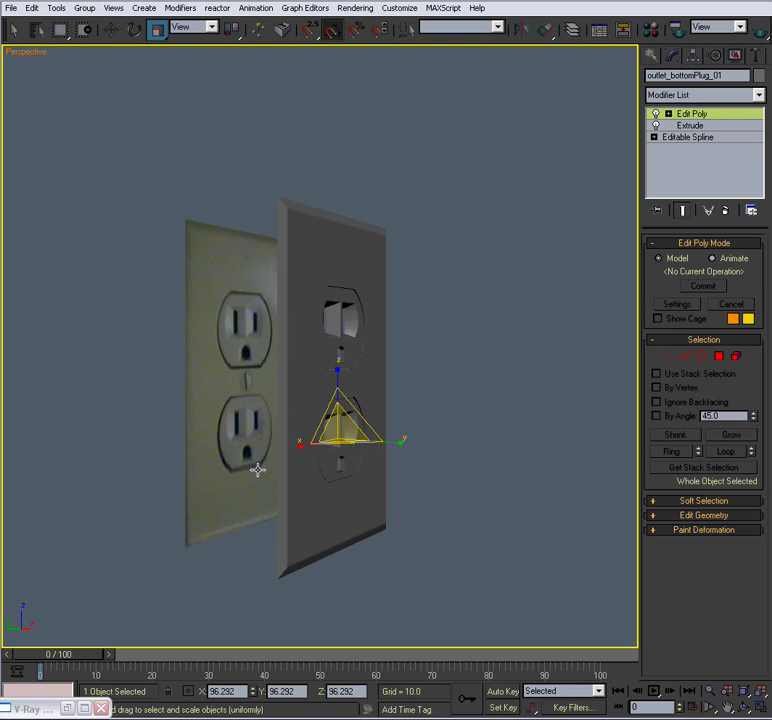
pyautogui.keyDown('alt'); pyautogui.moveTo(300, 408); pyautogui.dragTo(247, 413, button='middle'); pyautogui.keyUp('alt')
pyautogui.click(476, 401)
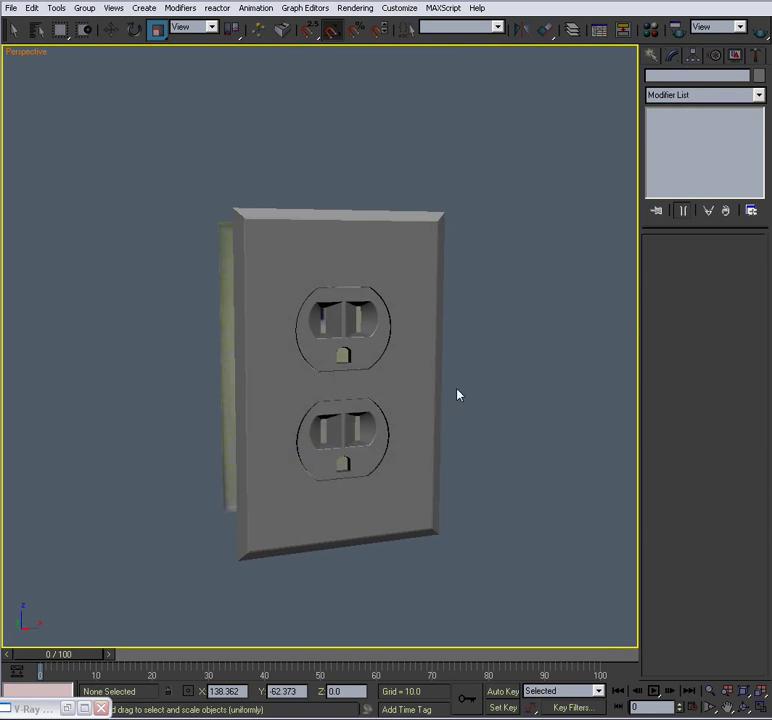
pyautogui.keyDown('alt'); pyautogui.moveTo(476, 401); pyautogui.dragTo(443, 396, button='middle'); pyautogui.keyUp('alt')
pyautogui.scroll(4, 434, 396)
pyautogui.scroll(-4, 438, 398)
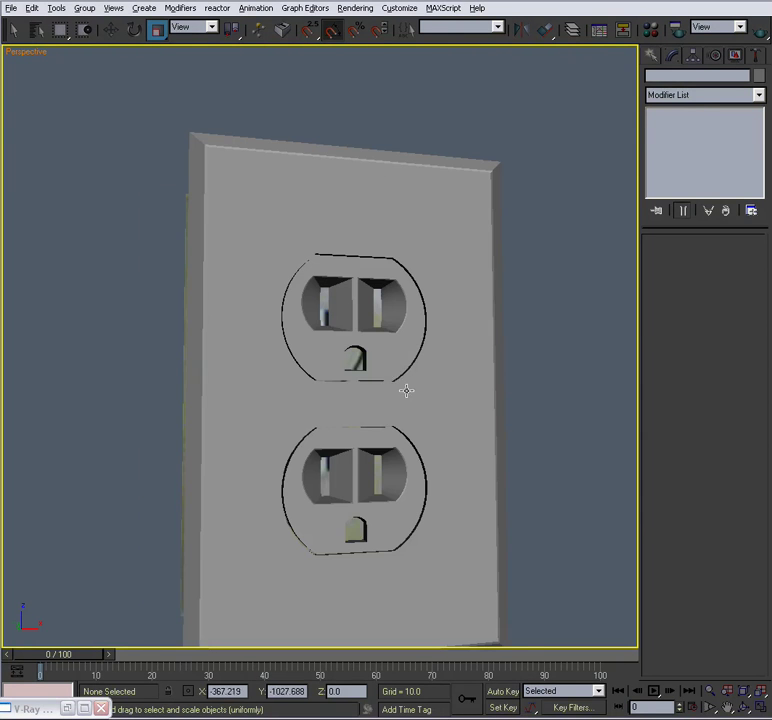
# Step: Render the perspective view from two different angles to check the outlet's shading and gaps
pyautogui.click(391, 370)
pyautogui.keyDown('alt'); pyautogui.moveTo(386, 391); pyautogui.dragTo(380, 366, button='middle'); pyautogui.keyUp('alt')
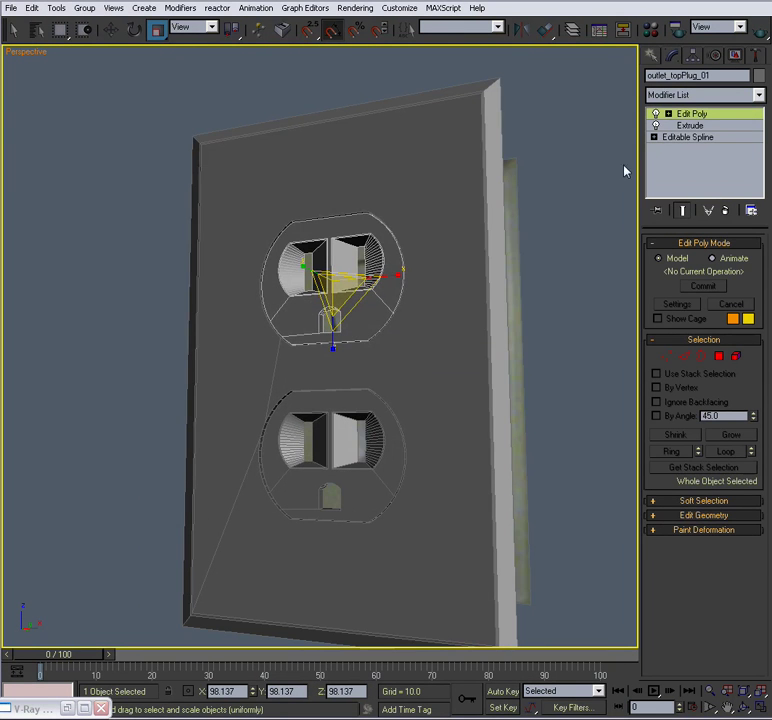
pyautogui.click(757, 32)
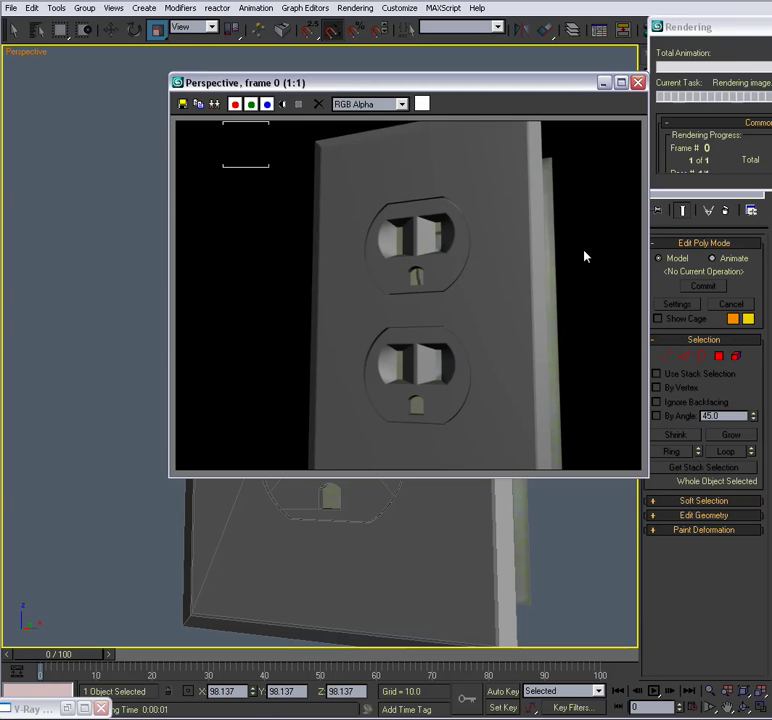
pyautogui.click(637, 82)
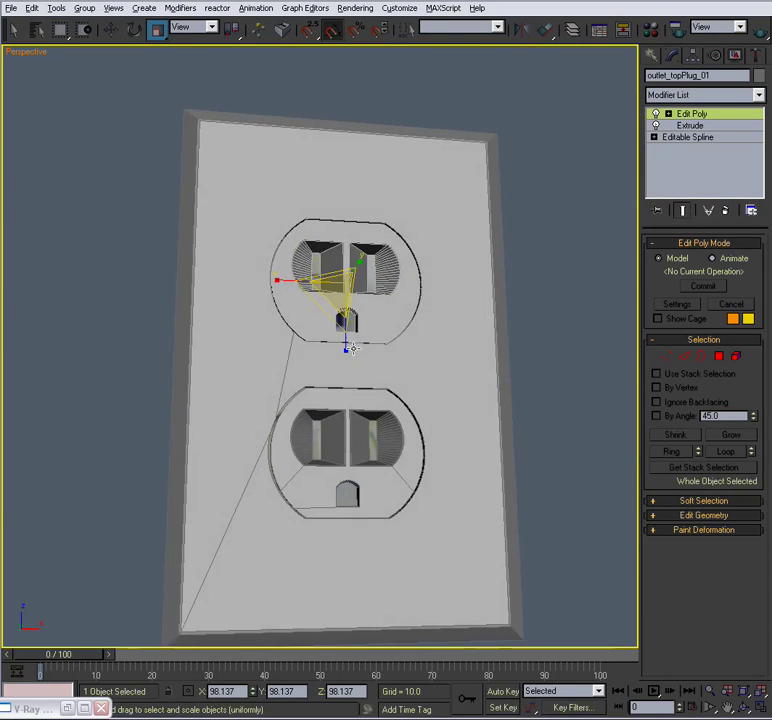
pyautogui.scroll(1, 353, 348)
pyautogui.click(757, 32)
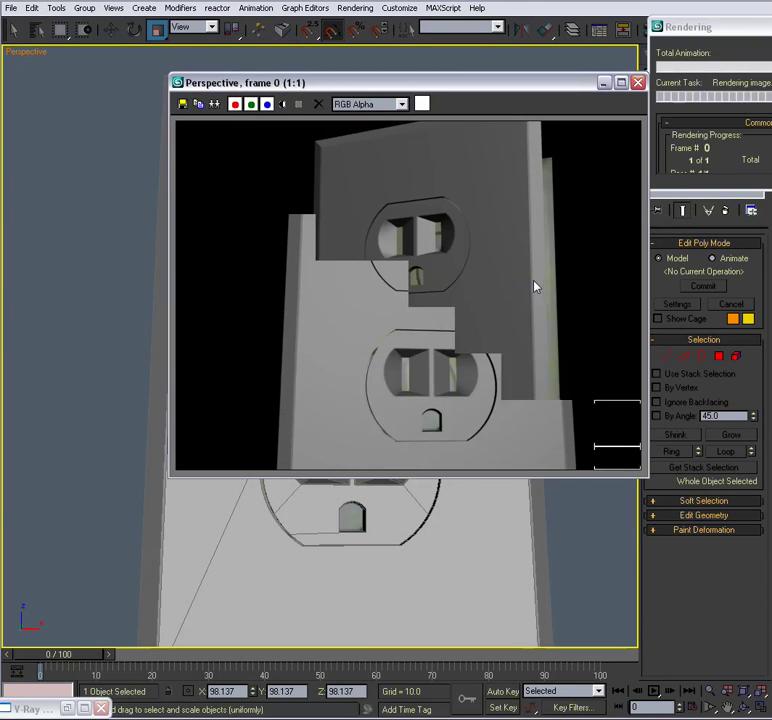
pyautogui.click(637, 82)
# Step: Display the outlet cover see-through in the front view to reveal the screw in the reference photo
pyautogui.scroll(-5, 376, 301)
pyautogui.keyDown('alt'); pyautogui.moveTo(391, 320); pyautogui.dragTo(408, 400, button='middle'); pyautogui.keyUp('alt')
pyautogui.click(426, 351)
pyautogui.scroll(1, 400, 374)
pyautogui.scroll(1, 400, 374)
pyautogui.scroll(-1, 438, 386)
pyautogui.scroll(2, 435, 395)
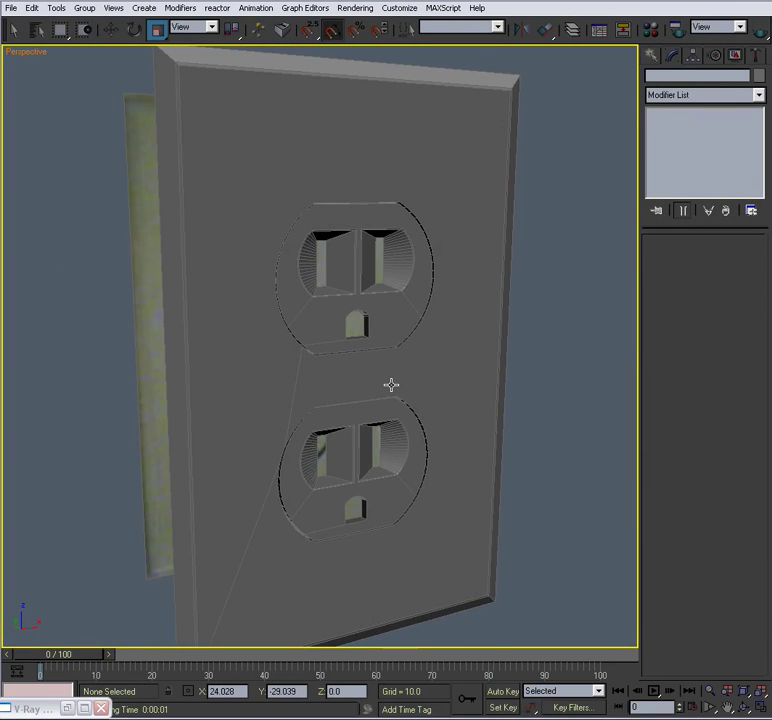
pyautogui.hotkey('alt', 'w')
pyautogui.scroll(-2, 460, 264)
pyautogui.hotkey('alt', 'w')
pyautogui.click(449, 319)
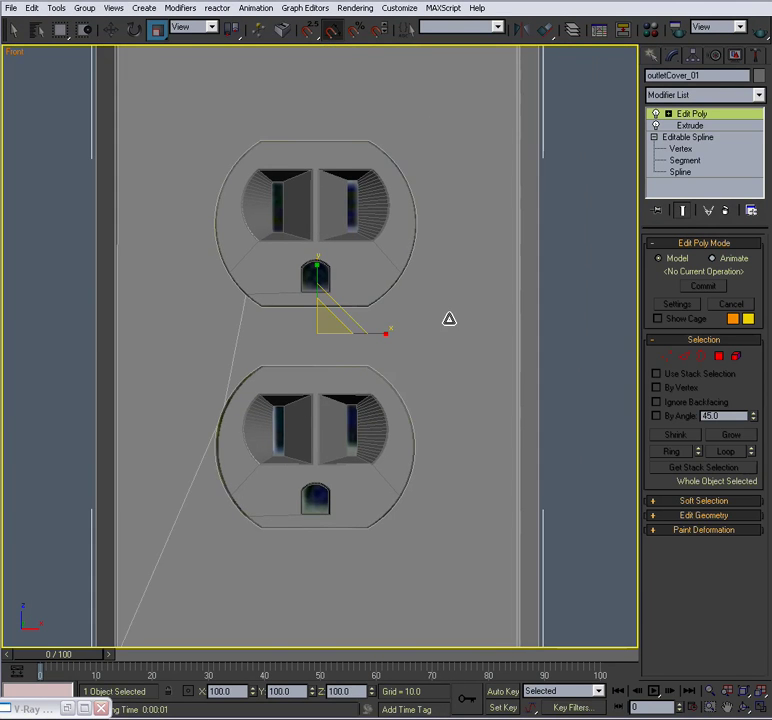
# Step: Create a cylinder with a radius of about 12.7 and height of about 2.3 over the photo's screw between the openings
pyautogui.click(653, 56)
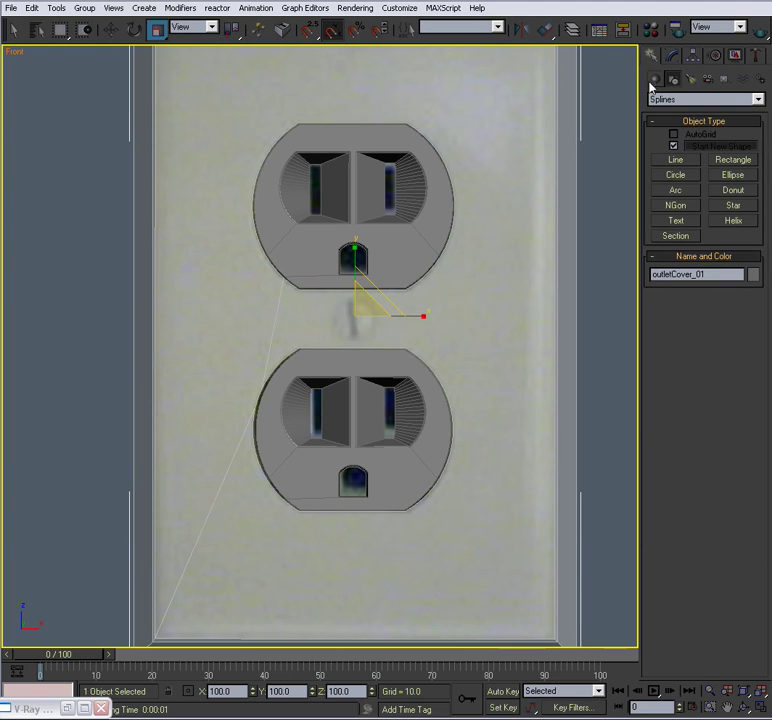
pyautogui.click(654, 79)
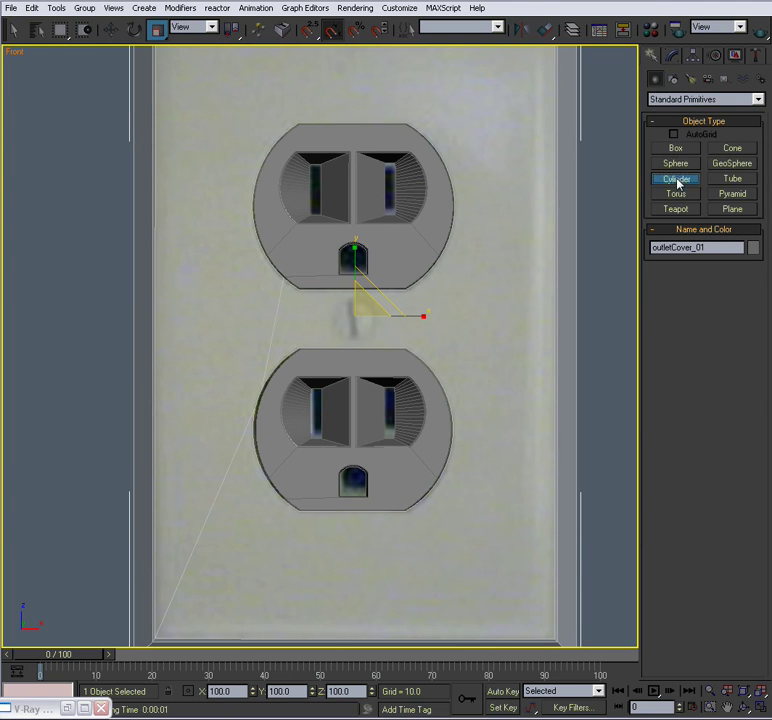
pyautogui.click(676, 178)
pyautogui.scroll(2, 434, 262)
pyautogui.moveTo(244, 333); pyautogui.dragTo(253, 356)
pyautogui.click(253, 352)
pyautogui.press('r')
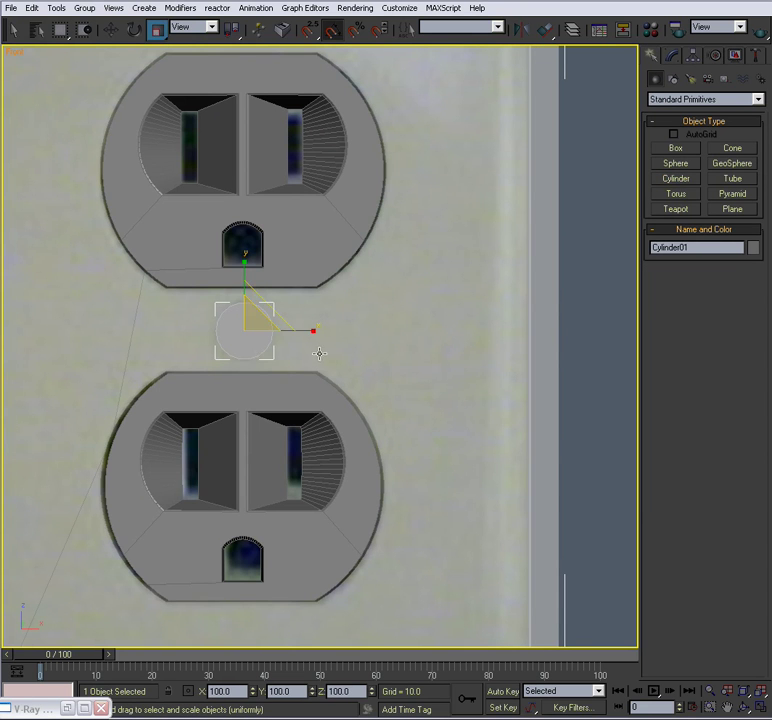
# Step: Move the cylinder forward along its depth axis in front of the cover and make the cover opaque again
pyautogui.hotkey('alt', 'w')
pyautogui.rightClick(431, 422)
pyautogui.hotkey('alt', 'w')
pyautogui.keyDown('alt'); pyautogui.moveTo(383, 420); pyautogui.dragTo(406, 414, button='middle'); pyautogui.keyUp('alt')
pyautogui.press('w')
pyautogui.moveTo(311, 355); pyautogui.dragTo(346, 367)
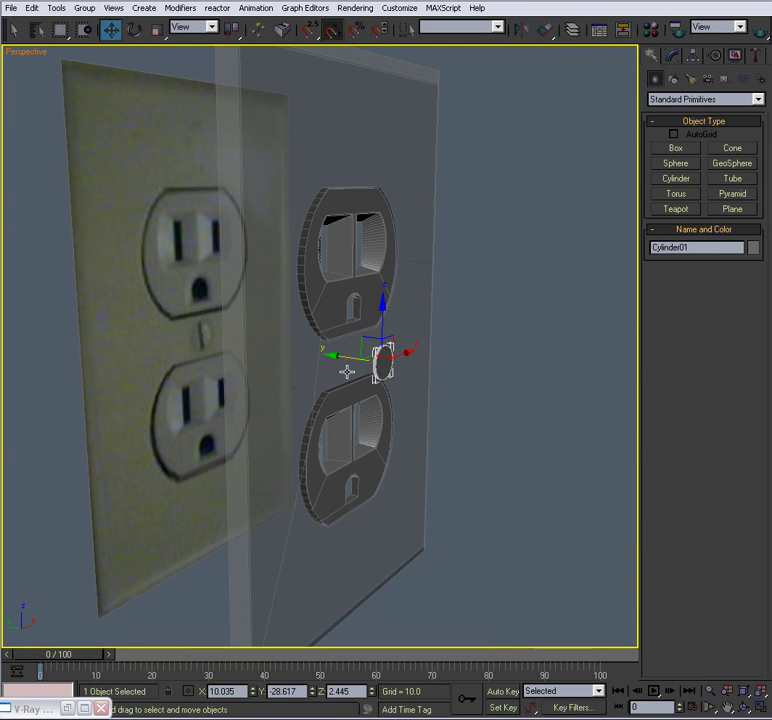
pyautogui.click(417, 408)
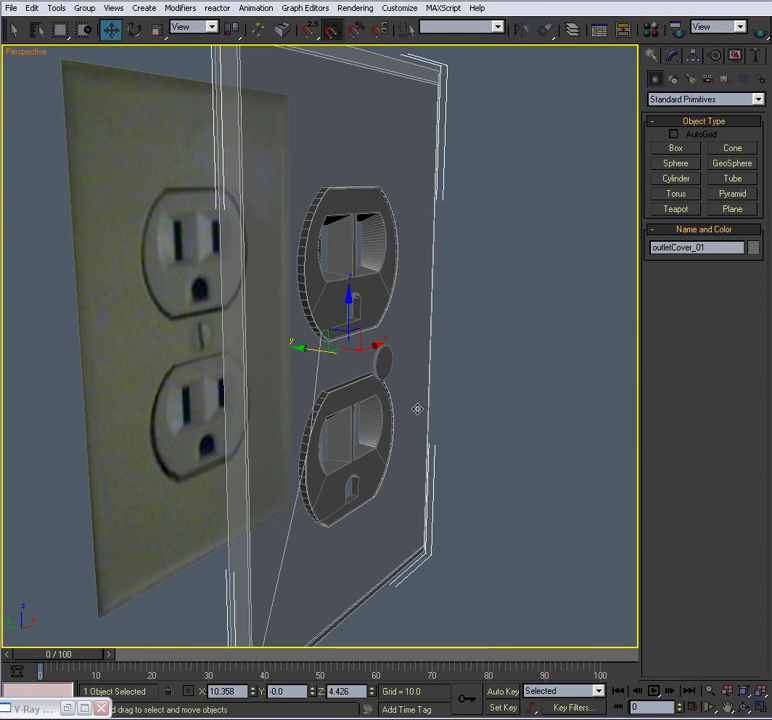
pyautogui.click(486, 417)
# Step: Reduce the screw cylinder's height segments to 1
pyautogui.scroll(4, 486, 417)
pyautogui.click(412, 366)
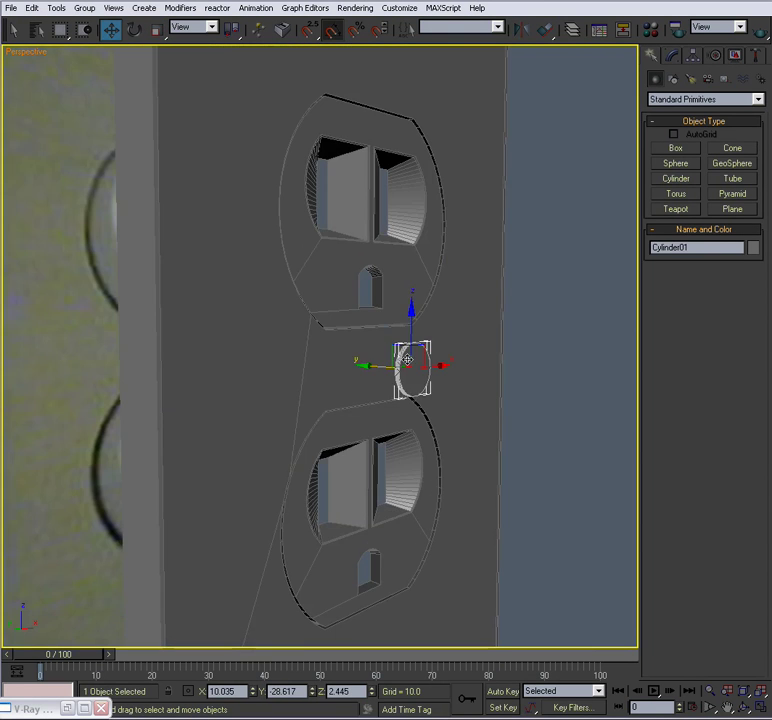
pyautogui.scroll(2, 405, 403)
pyautogui.scroll(4, 405, 403)
pyautogui.moveTo(405, 403); pyautogui.dragTo(338, 378, button='middle')
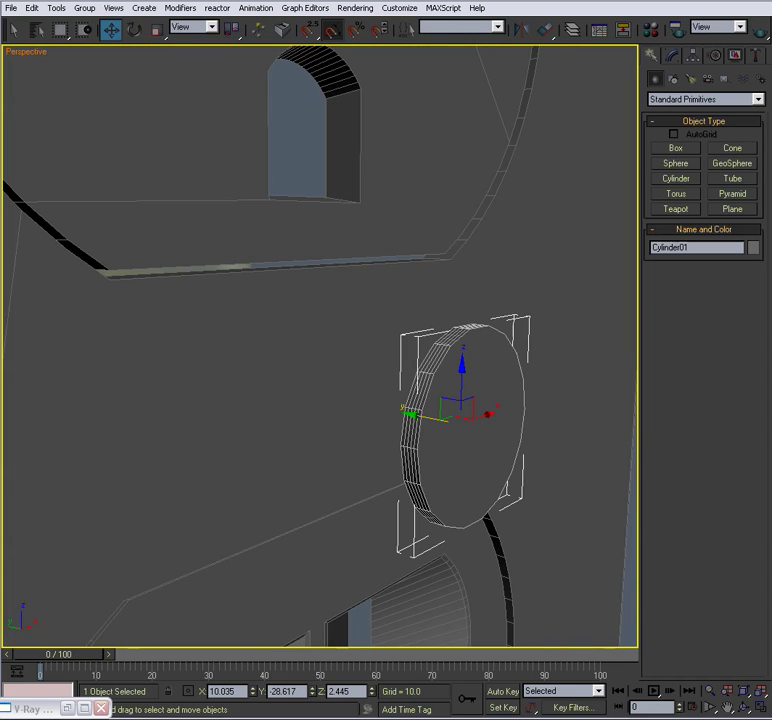
pyautogui.click(679, 58)
pyautogui.moveTo(757, 297); pyautogui.dragTo(759, 321)
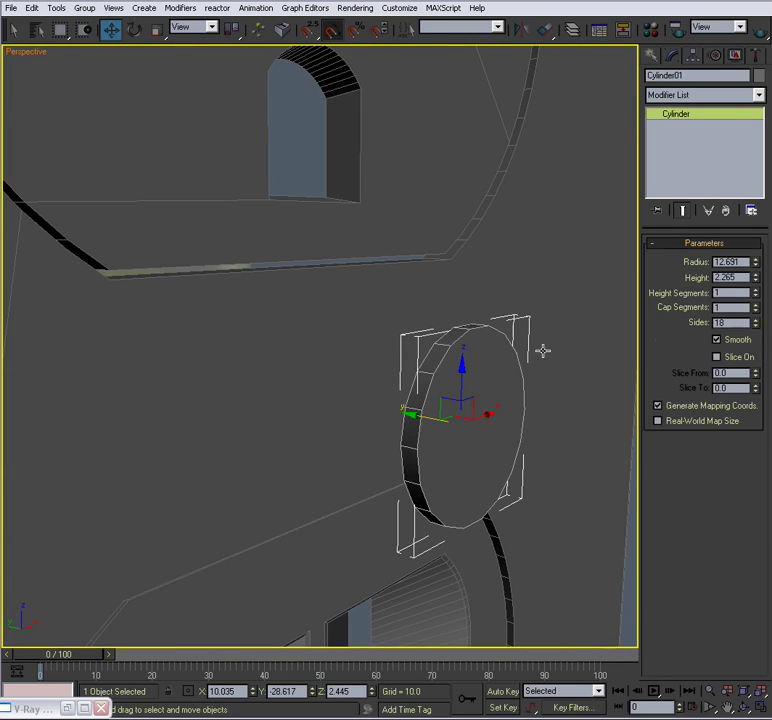
# Step: Convert the screw cylinder to an Editable Poly
pyautogui.keyDown('alt'); pyautogui.moveTo(512, 346); pyautogui.dragTo(426, 315, button='middle'); pyautogui.keyUp('alt')
pyautogui.rightClick(390, 303)
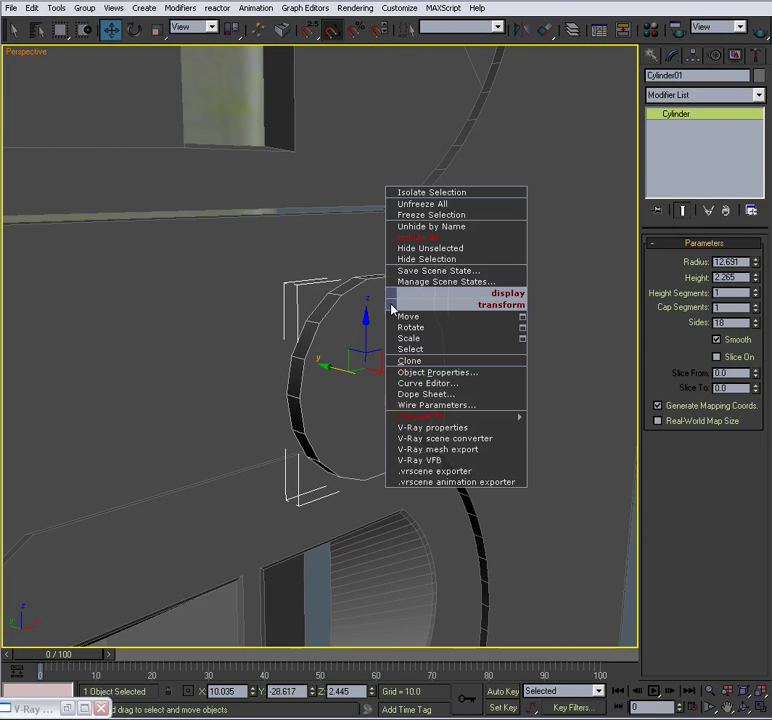
pyautogui.moveTo(512, 420)
pyautogui.click(576, 427)
pyautogui.keyDown('alt'); pyautogui.moveTo(574, 420); pyautogui.dragTo(548, 385, button='middle'); pyautogui.keyUp('alt')
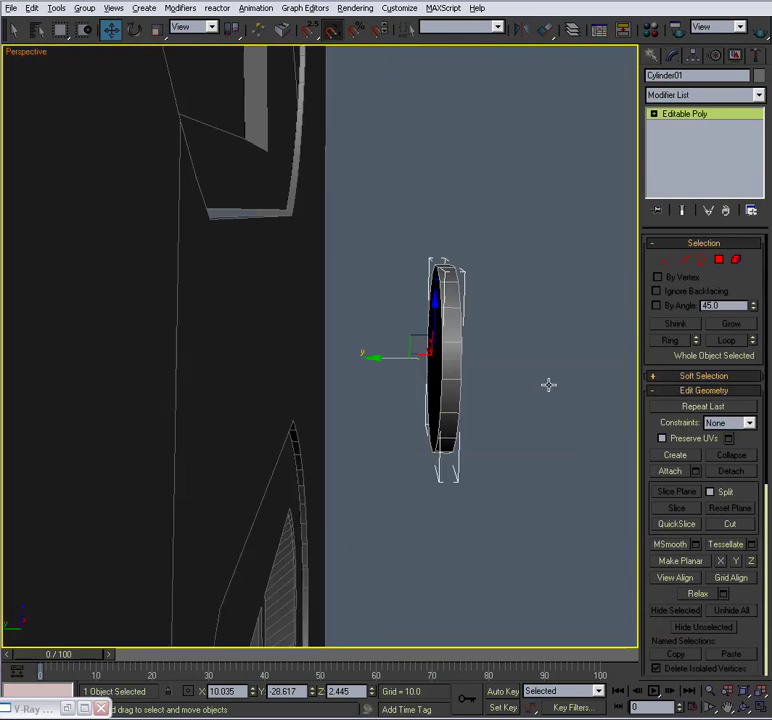
# Step: Chamfer the edges around the screw cylinder's front cap, selecting them from the cap polygon
pyautogui.click(719, 260)
pyautogui.keyDown('alt'); pyautogui.moveTo(594, 291); pyautogui.dragTo(526, 302, button='middle'); pyautogui.keyUp('alt')
pyautogui.click(434, 312)
pyautogui.keyDown('alt'); pyautogui.click(436, 313); pyautogui.keyUp('alt')
pyautogui.click(699, 262)
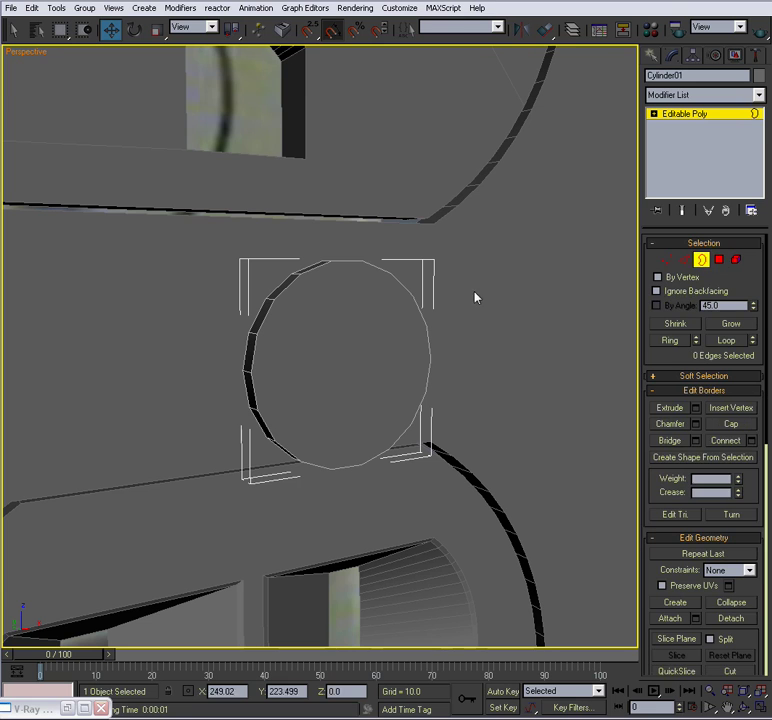
pyautogui.click(719, 260)
pyautogui.click(360, 338)
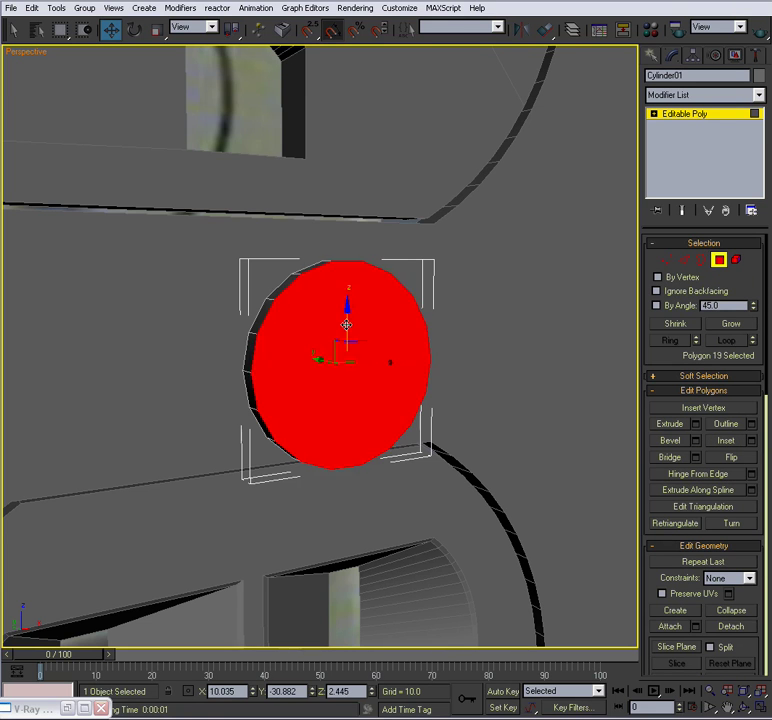
pyautogui.keyDown('alt'); pyautogui.moveTo(382, 365); pyautogui.dragTo(373, 352, button='middle'); pyautogui.keyUp('alt')
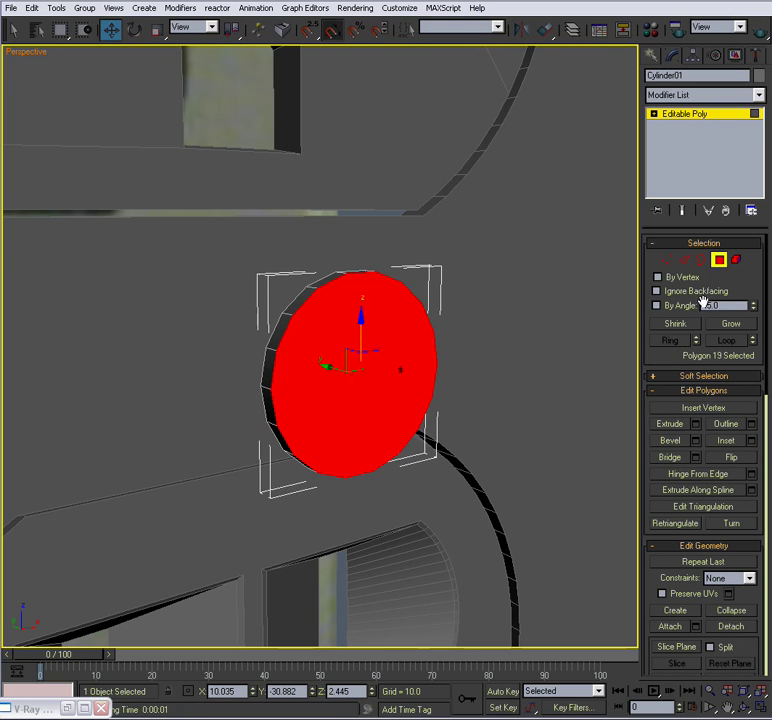
pyautogui.click(685, 261)
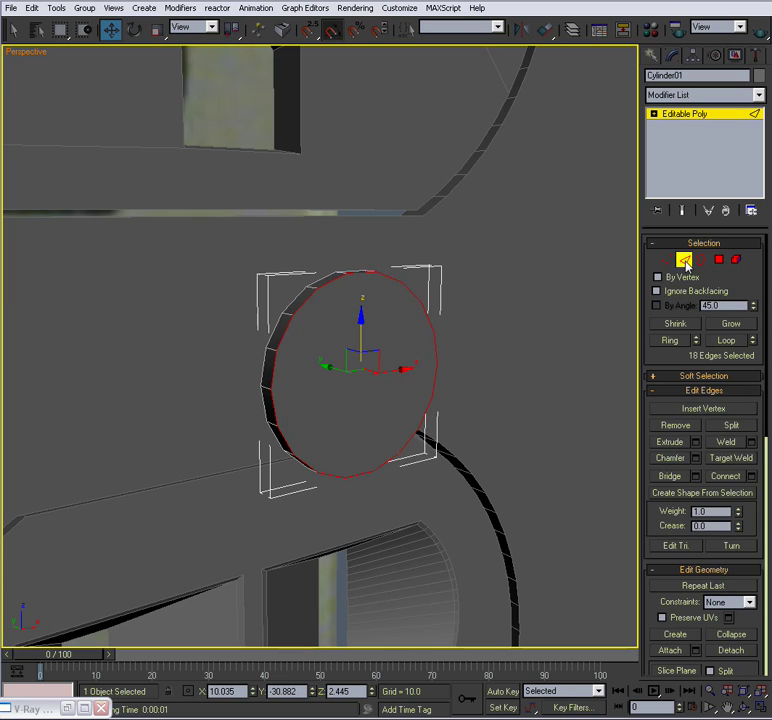
pyautogui.click(696, 458)
pyautogui.click(607, 328)
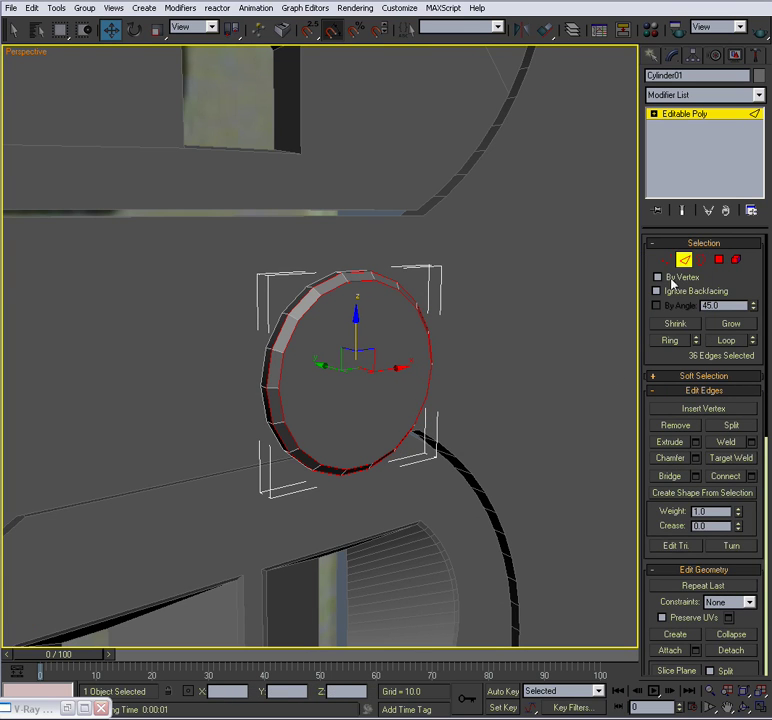
# Step: Select the ring of chamfer polygons around the screw head and assign it to smoothing group 1
pyautogui.scroll(4, 325, 335)
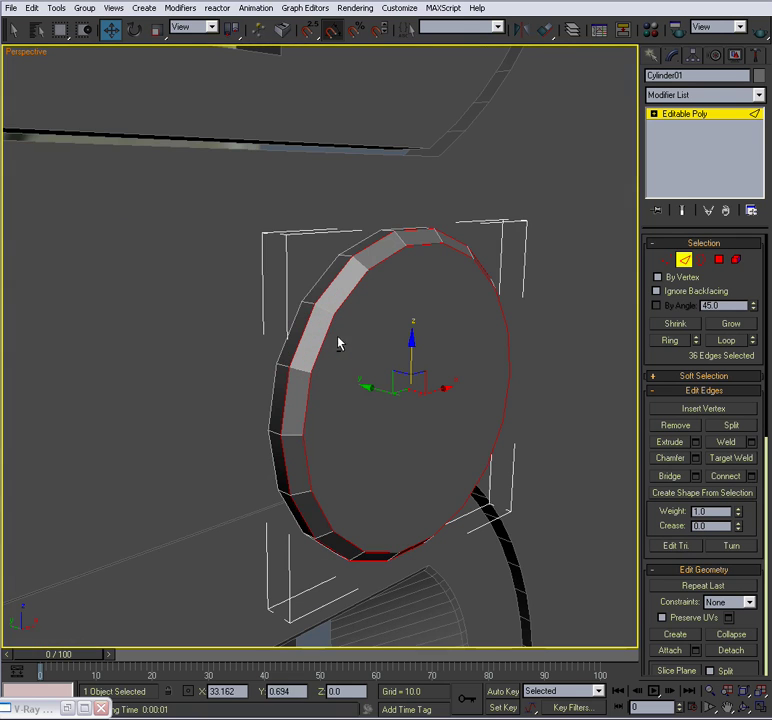
pyautogui.click(360, 262)
pyautogui.click(669, 341)
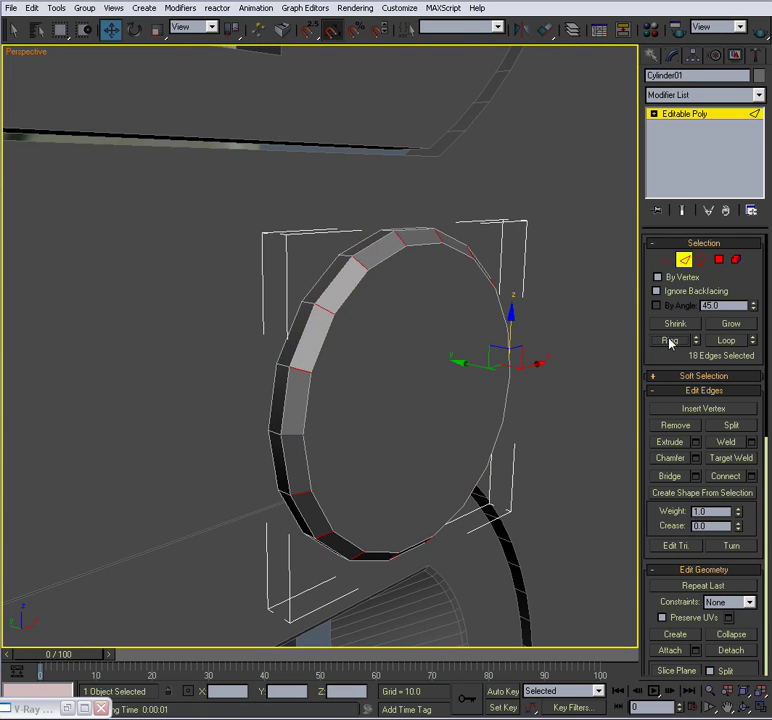
pyautogui.keyDown('ctrl'); pyautogui.click(720, 260); pyautogui.keyUp('ctrl')
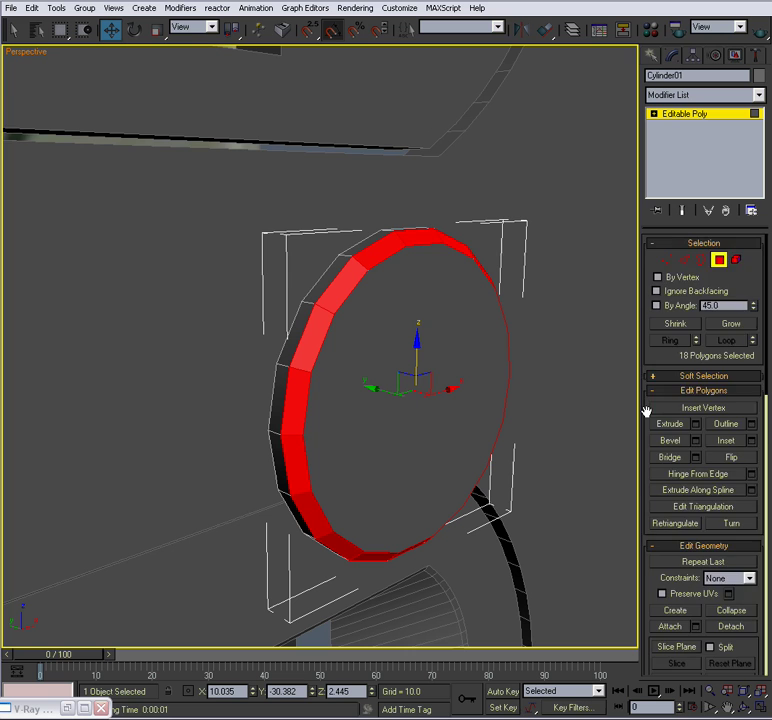
pyautogui.scroll(-5, 652, 500)
pyautogui.click(658, 622)
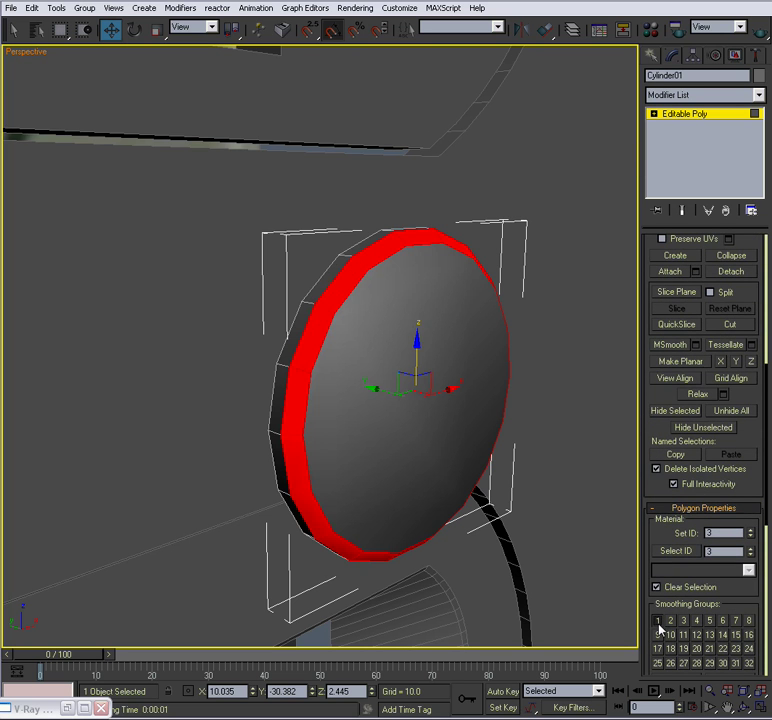
# Step: Remove the screw head's front cap polygon from smoothing group 1, then deselect the screw and turn off the edged-faces display
pyautogui.moveTo(454, 467)
pyautogui.keyDown('alt'); pyautogui.mouseDown(button='middle')
pyautogui.moveTo(422, 459)
pyautogui.moveTo(446, 461)
pyautogui.mouseUp(button='middle'); pyautogui.keyUp('alt')
pyautogui.click(400, 429)
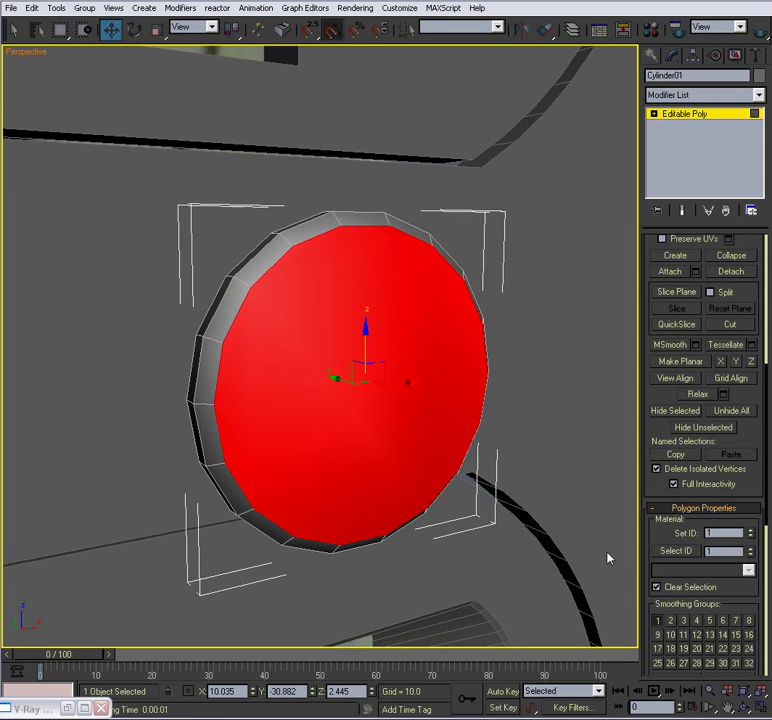
pyautogui.click(658, 622)
pyautogui.click(683, 116)
pyautogui.keyDown('alt'); pyautogui.moveTo(510, 298); pyautogui.dragTo(465, 298, button='middle'); pyautogui.keyUp('alt')
pyautogui.scroll(-4, 532, 383)
pyautogui.keyDown('alt'); pyautogui.moveTo(486, 386); pyautogui.dragTo(532, 386, button='middle'); pyautogui.keyUp('alt')
pyautogui.click(602, 384)
pyautogui.press('F4')
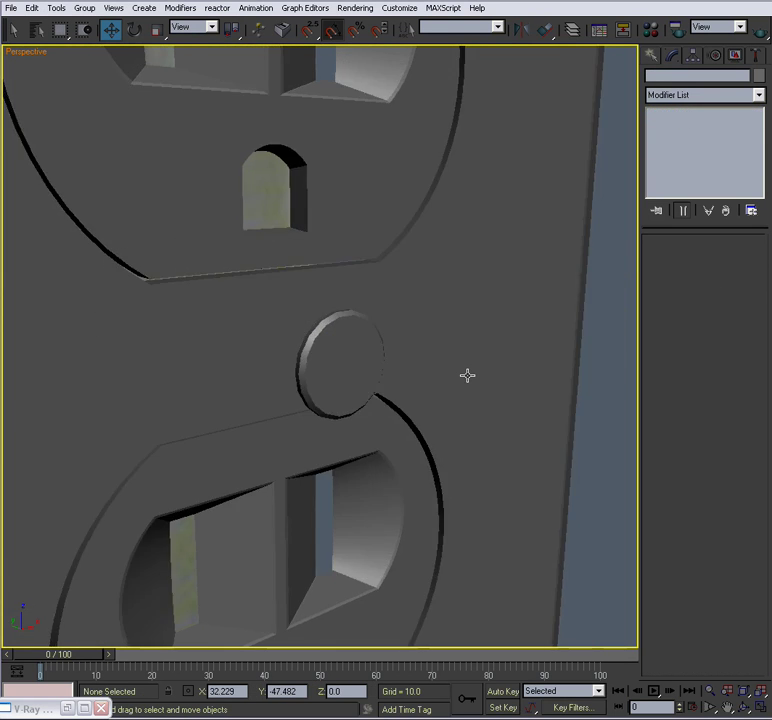
# Step: Show the edges again and connect the upper and lower front-cap vertices just left of the screw head's centre
pyautogui.moveTo(403, 381)
pyautogui.keyDown('alt'); pyautogui.mouseDown(button='middle')
pyautogui.moveTo(334, 366)
pyautogui.moveTo(403, 372)
pyautogui.mouseUp(button='middle'); pyautogui.keyUp('alt')
pyautogui.scroll(2, 403, 372)
pyautogui.click(376, 360)
pyautogui.press('F4')
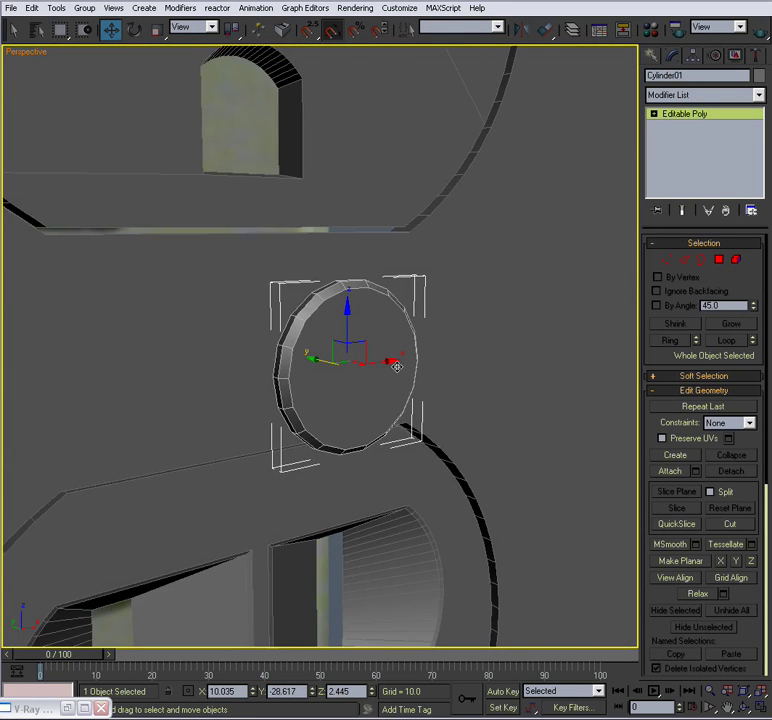
pyautogui.scroll(3, 397, 367)
pyautogui.click(667, 260)
pyautogui.keyDown('alt'); pyautogui.moveTo(380, 281); pyautogui.dragTo(272, 451, button='middle'); pyautogui.keyUp('alt')
pyautogui.click(250, 249)
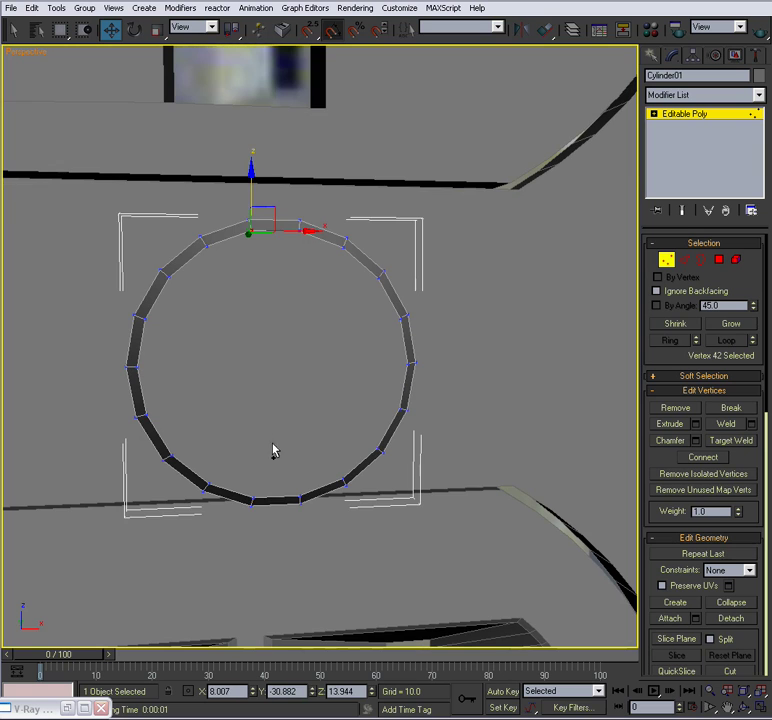
pyautogui.keyDown('ctrl'); pyautogui.click(252, 497); pyautogui.keyUp('ctrl')
pyautogui.click(704, 458)
# Step: Connect the neighbouring pair of upper and lower cap vertices to complete a narrow vertical strip across the screw head
pyautogui.keyDown('alt'); pyautogui.moveTo(410, 380); pyautogui.dragTo(383, 385, button='middle'); pyautogui.keyUp('alt')
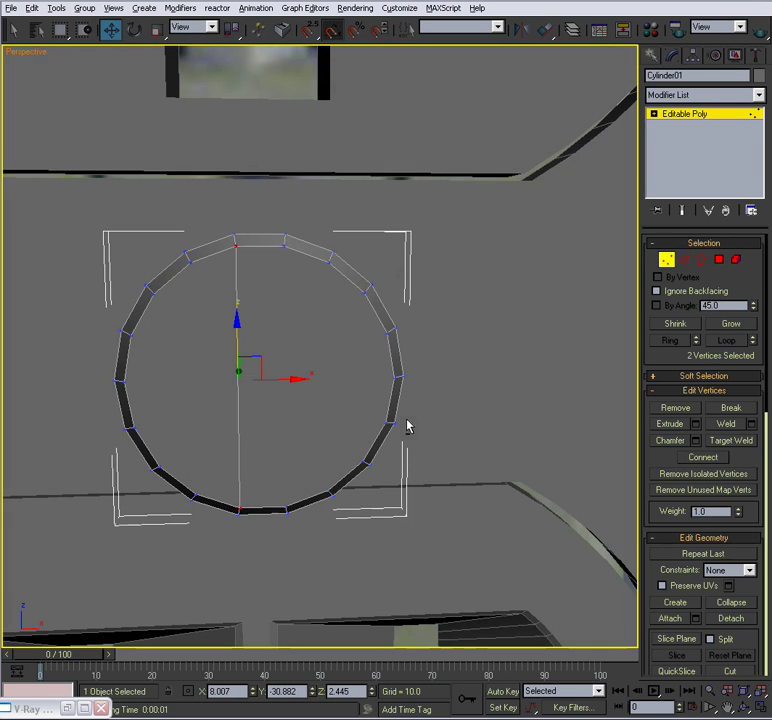
pyautogui.click(287, 248)
pyautogui.keyDown('ctrl'); pyautogui.click(285, 510); pyautogui.keyUp('ctrl')
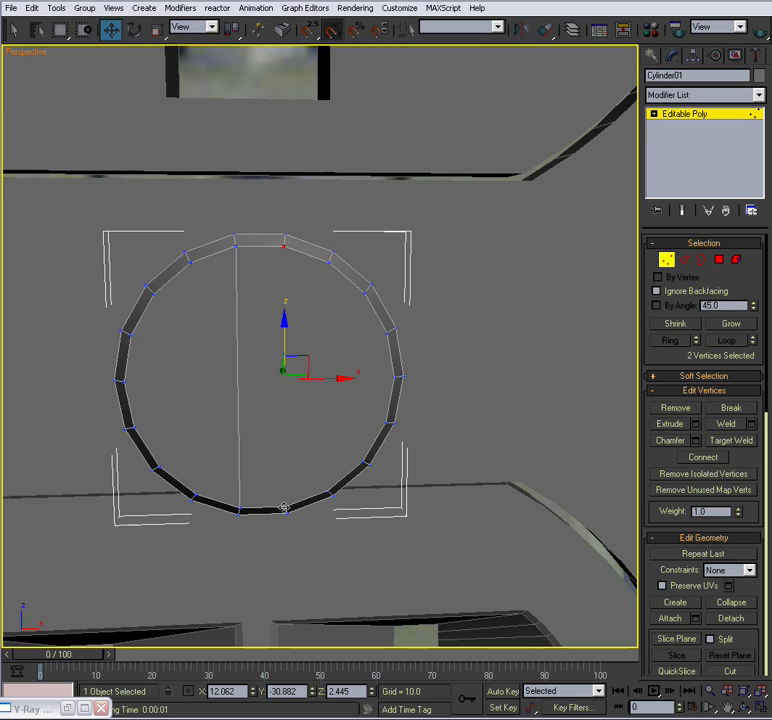
pyautogui.keyDown('alt'); pyautogui.moveTo(414, 424); pyautogui.dragTo(637, 284, button='middle'); pyautogui.keyUp('alt')
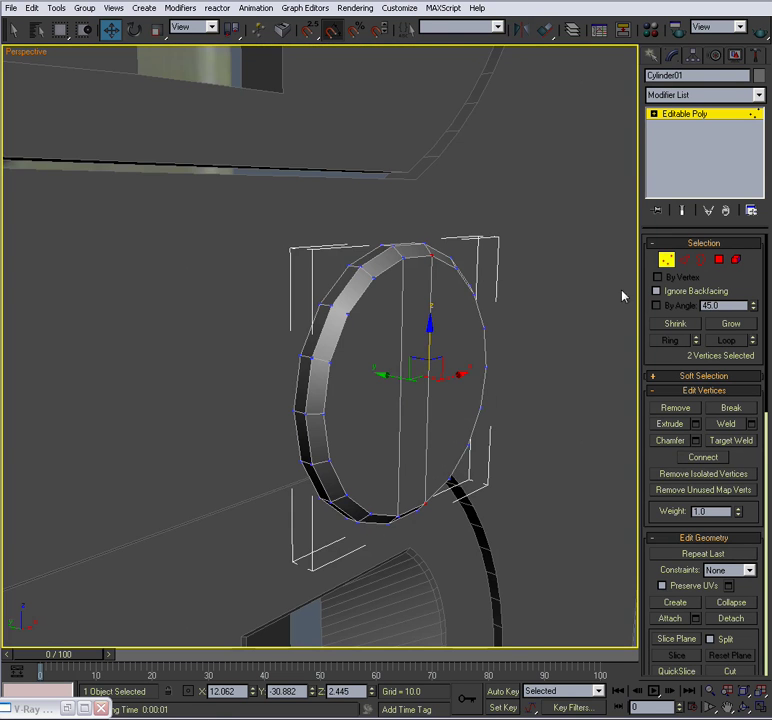
pyautogui.click(665, 261)
# Step: Delete the screw head's central strip polygon together with the chamfer polygons at its upper and lower ends
pyautogui.keyDown('alt'); pyautogui.moveTo(562, 331); pyautogui.dragTo(536, 340, button='middle'); pyautogui.keyUp('alt')
pyautogui.click(720, 260)
pyautogui.click(362, 350)
pyautogui.keyDown('alt'); pyautogui.moveTo(382, 353); pyautogui.dragTo(537, 430, button='middle'); pyautogui.keyUp('alt')
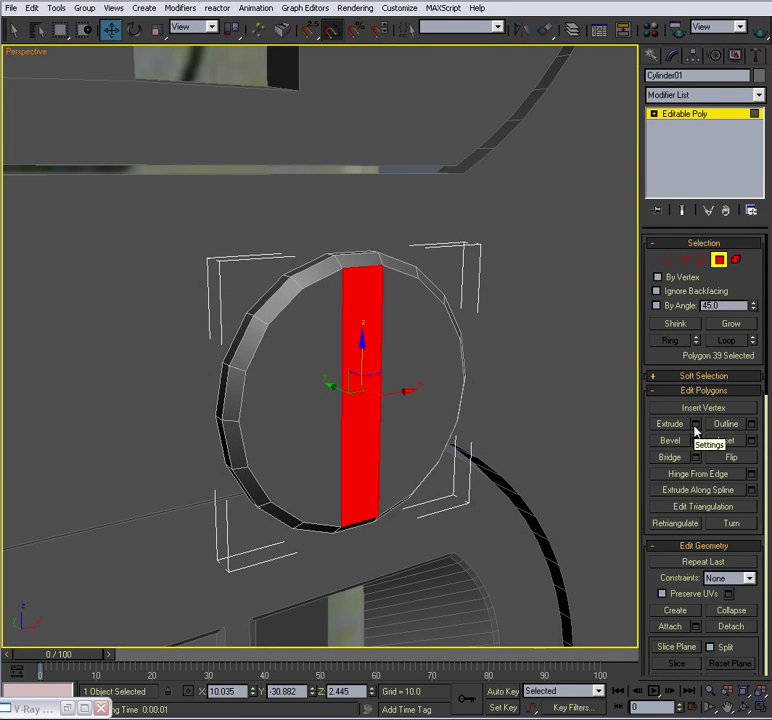
pyautogui.keyDown('alt'); pyautogui.moveTo(486, 390); pyautogui.dragTo(469, 401, button='middle'); pyautogui.keyUp('alt')
pyautogui.keyDown('ctrl'); pyautogui.click(353, 277); pyautogui.keyUp('ctrl')
pyautogui.keyDown('alt'); pyautogui.moveTo(364, 379); pyautogui.dragTo(324, 341, button='middle'); pyautogui.keyUp('alt')
pyautogui.keyDown('ctrl'); pyautogui.click(266, 348); pyautogui.keyUp('ctrl')
pyautogui.keyDown('alt'); pyautogui.moveTo(267, 348); pyautogui.dragTo(316, 445, button='middle'); pyautogui.keyUp('alt')
pyautogui.press('Delete')
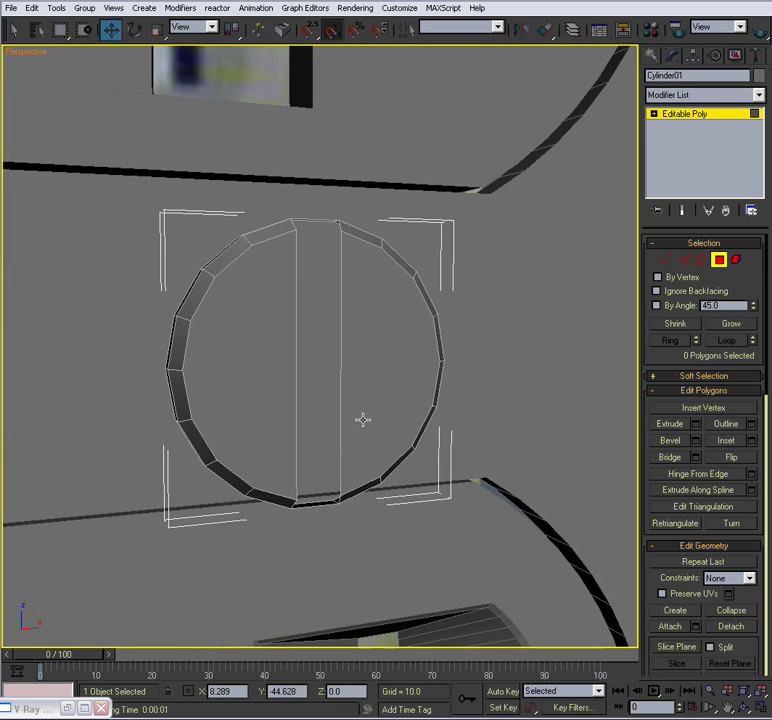
# Step: Bridge the two open rim edges at the upper and lower ends of the screw slot to form its floor
pyautogui.keyDown('alt'); pyautogui.moveTo(362, 419); pyautogui.dragTo(350, 375, button='middle'); pyautogui.keyUp('alt')
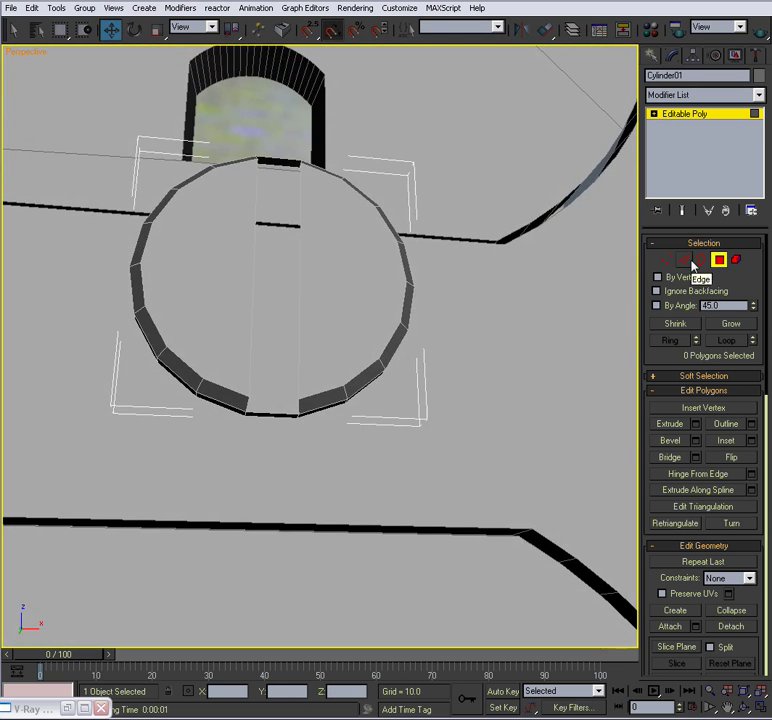
pyautogui.click(686, 259)
pyautogui.keyDown('alt'); pyautogui.moveTo(260, 300); pyautogui.dragTo(250, 327, button='middle'); pyautogui.keyUp('alt')
pyautogui.click(252, 242)
pyautogui.keyDown('ctrl'); pyautogui.click(246, 327); pyautogui.keyUp('ctrl')
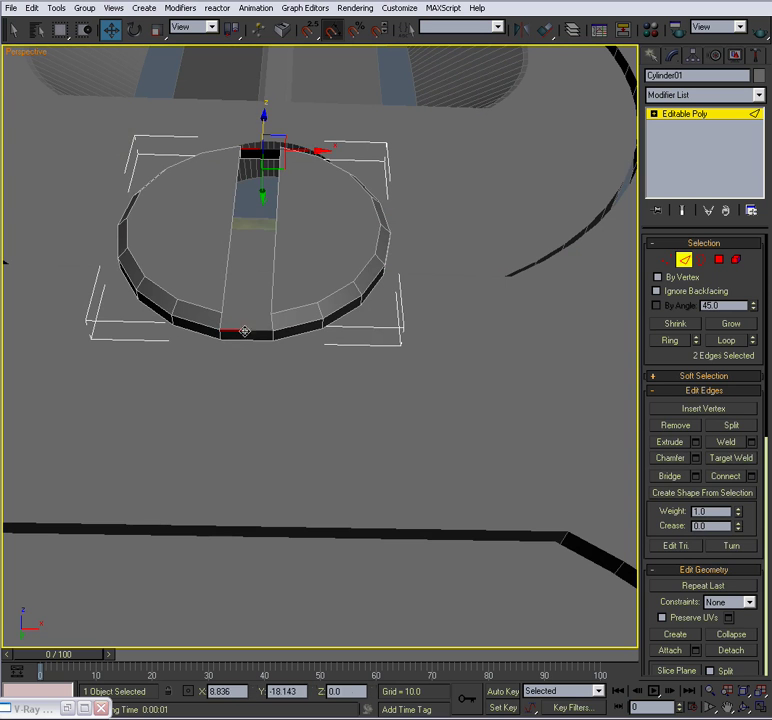
pyautogui.keyDown('alt'); pyautogui.moveTo(436, 369); pyautogui.dragTo(391, 441, button='middle'); pyautogui.keyUp('alt')
pyautogui.moveTo(298, 334); pyautogui.dragTo(372, 386, button='middle')
pyautogui.scroll(3, 372, 386)
# Step: Cap the open borders on both sides of the screw slot to close its side walls, then deselect the screw
pyautogui.click(702, 260)
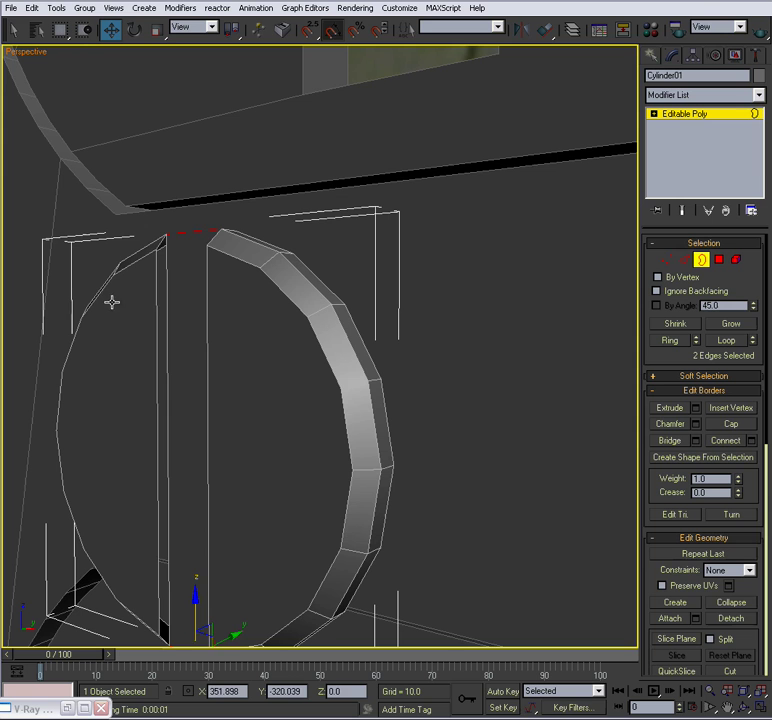
pyautogui.click(158, 299)
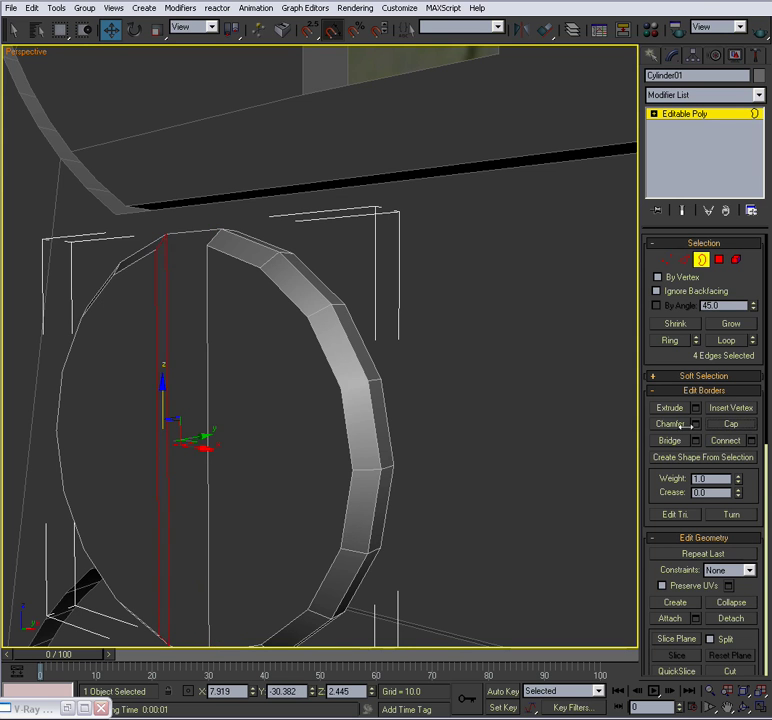
pyautogui.keyDown('alt'); pyautogui.moveTo(450, 391); pyautogui.dragTo(384, 339, button='middle'); pyautogui.keyUp('alt')
pyautogui.click(525, 291)
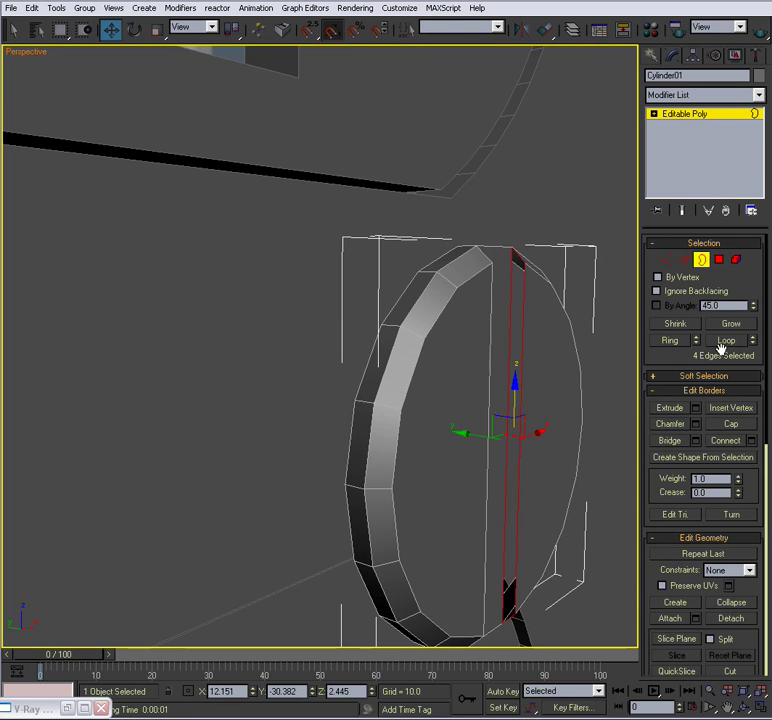
pyautogui.click(731, 424)
pyautogui.click(702, 260)
pyautogui.keyDown('alt'); pyautogui.moveTo(618, 305); pyautogui.dragTo(483, 335, button='middle'); pyautogui.keyUp('alt')
pyautogui.scroll(-4, 483, 335)
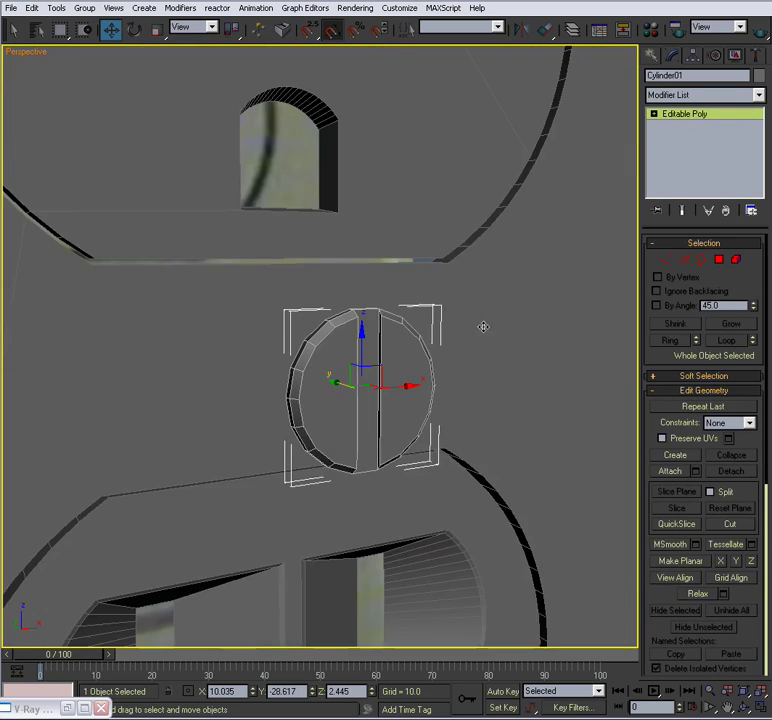
pyautogui.scroll(-4, 506, 389)
pyautogui.hotkey('ctrl', 'd')
# Step: Move the slotted screw head along the Y axis to sink it deeper into the outlet cover
pyautogui.moveTo(427, 377)
pyautogui.keyDown('alt'); pyautogui.mouseDown(button='middle')
pyautogui.moveTo(415, 365)
pyautogui.moveTo(341, 364)
pyautogui.moveTo(434, 372)
pyautogui.mouseUp(button='middle'); pyautogui.keyUp('alt')
pyautogui.click(352, 358)
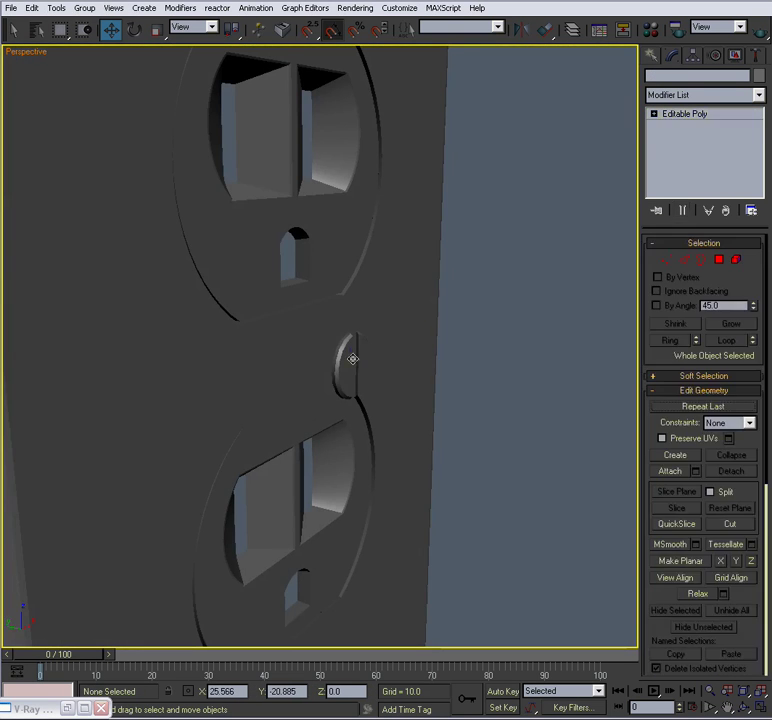
pyautogui.keyDown('alt'); pyautogui.moveTo(352, 358); pyautogui.dragTo(320, 374, button='middle'); pyautogui.keyUp('alt')
pyautogui.moveTo(314, 361); pyautogui.dragTo(256, 358)
pyautogui.click(491, 358)
pyautogui.scroll(-4, 432, 355)
pyautogui.keyDown('alt'); pyautogui.moveTo(491, 358); pyautogui.dragTo(443, 355, button='middle'); pyautogui.keyUp('alt')
pyautogui.scroll(-5, 353, 376)
pyautogui.keyDown('alt'); pyautogui.moveTo(353, 376); pyautogui.dragTo(381, 388, button='middle'); pyautogui.keyUp('alt')
pyautogui.scroll(8, 380, 387)
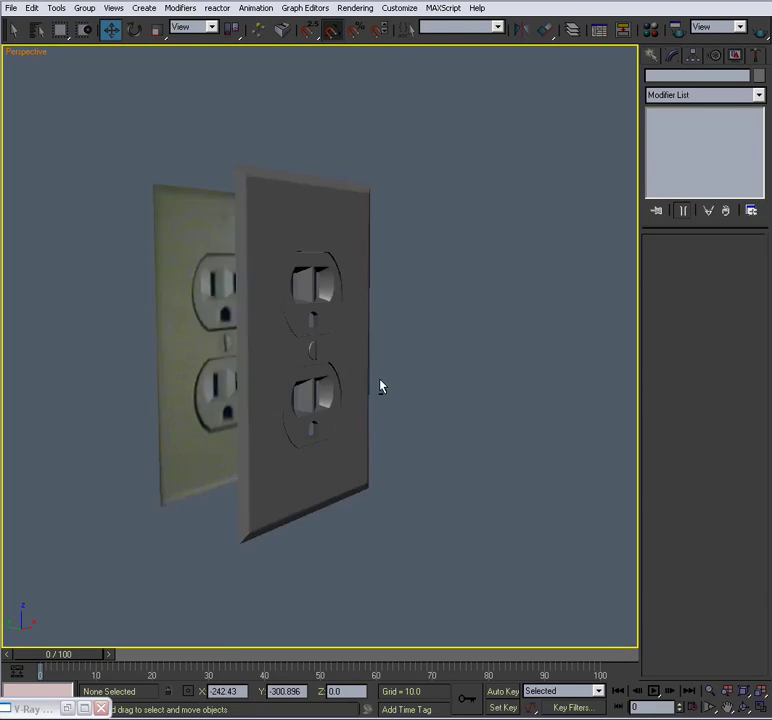
# Step: Group the four outlet objects, without the reference photo plane, under the name outletGRP_01
pyautogui.scroll(-3, 380, 385)
pyautogui.keyDown('alt'); pyautogui.moveTo(381, 326); pyautogui.dragTo(432, 344, button='middle'); pyautogui.keyUp('alt')
pyautogui.moveTo(419, 166); pyautogui.dragTo(288, 510)
pyautogui.keyDown('alt'); pyautogui.moveTo(330, 480); pyautogui.dragTo(268, 465, button='middle'); pyautogui.keyUp('alt')
pyautogui.click(84, 8)
pyautogui.click(88, 23)
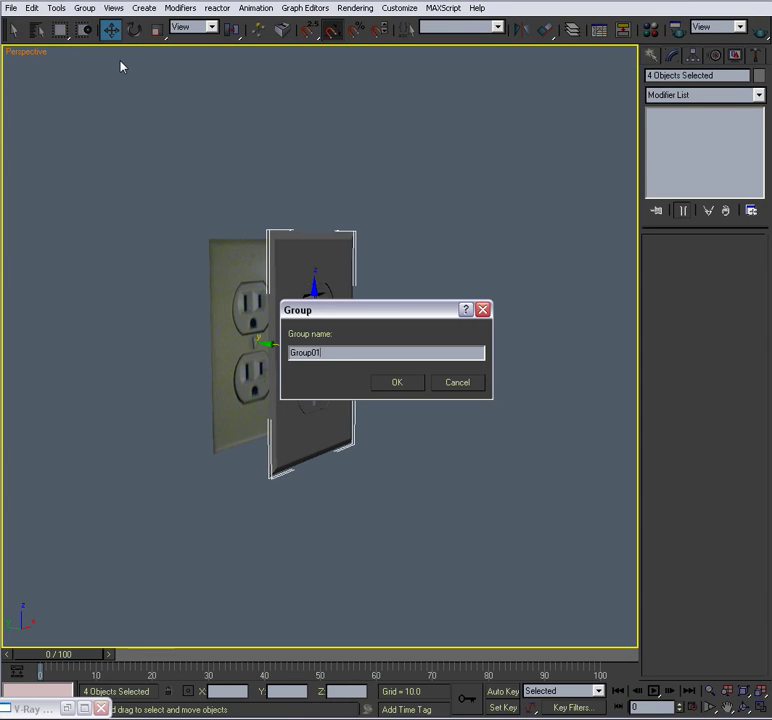
pyautogui.write('outletGRP_')
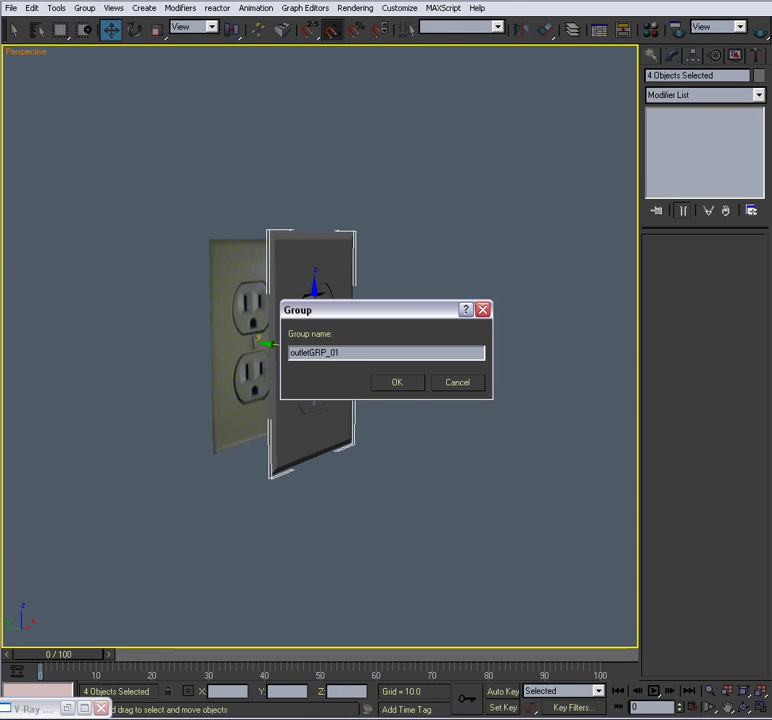
pyautogui.click(414, 389)
pyautogui.click(405, 403)
# Step: Save the scene as a new 3ds Max file named 11.electricOutlet in the scenes folder
pyautogui.moveTo(405, 403)
pyautogui.keyDown('alt'); pyautogui.mouseDown(button='middle')
pyautogui.moveTo(262, 408)
pyautogui.moveTo(396, 407)
pyautogui.mouseUp(button='middle'); pyautogui.keyUp('alt')
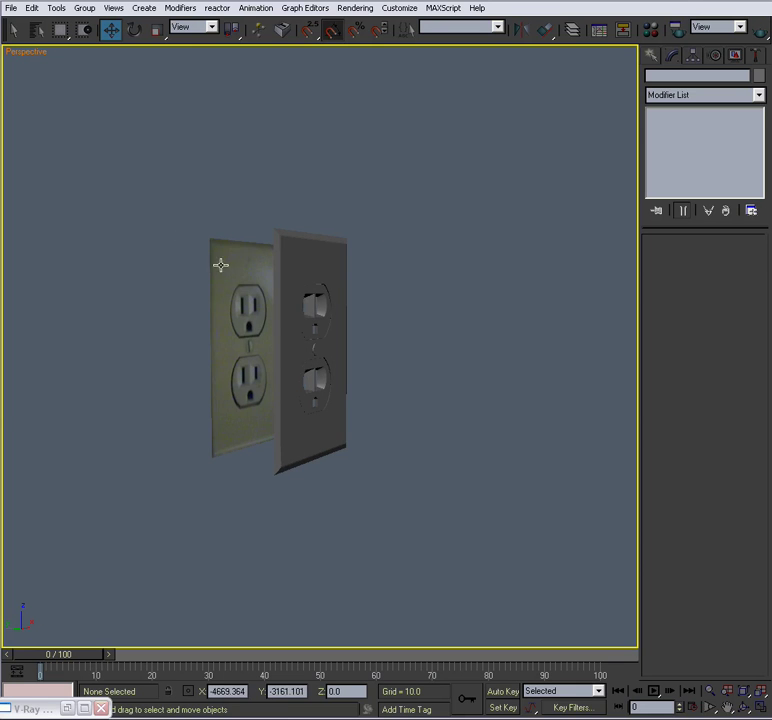
pyautogui.keyDown('alt'); pyautogui.moveTo(295, 324); pyautogui.dragTo(298, 329, button='middle'); pyautogui.keyUp('alt')
pyautogui.click(18, 8)
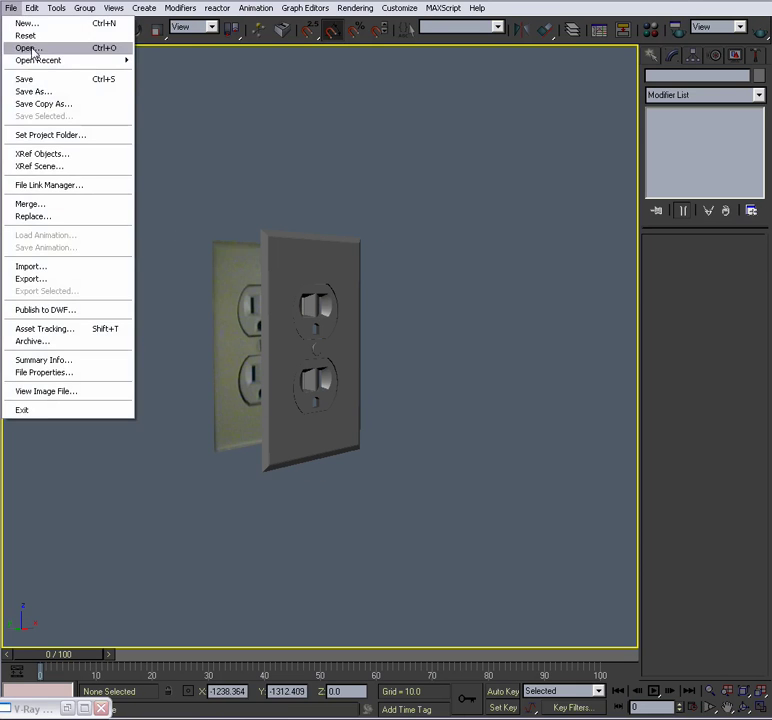
pyautogui.click(34, 91)
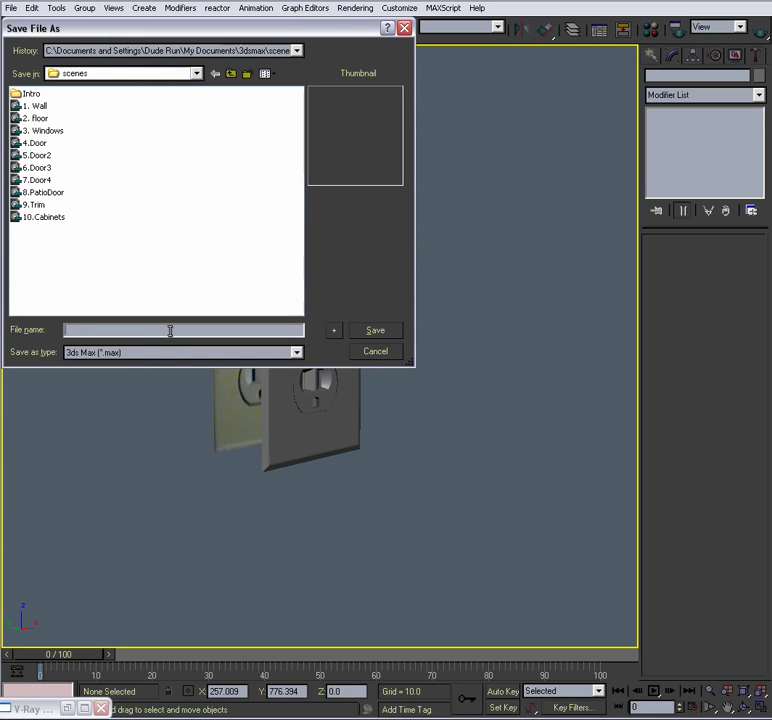
pyautogui.write('11.electricOutlet')
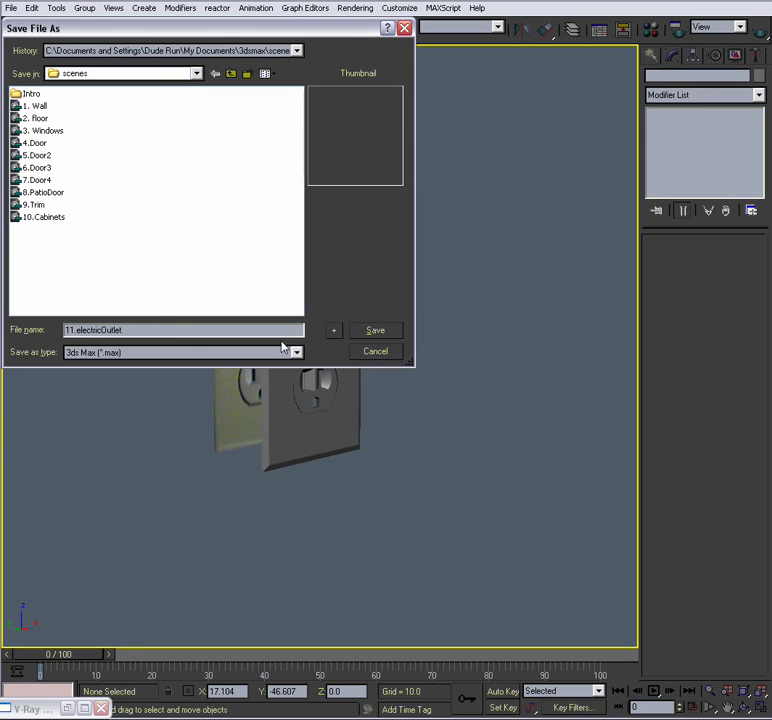
pyautogui.click(378, 336)
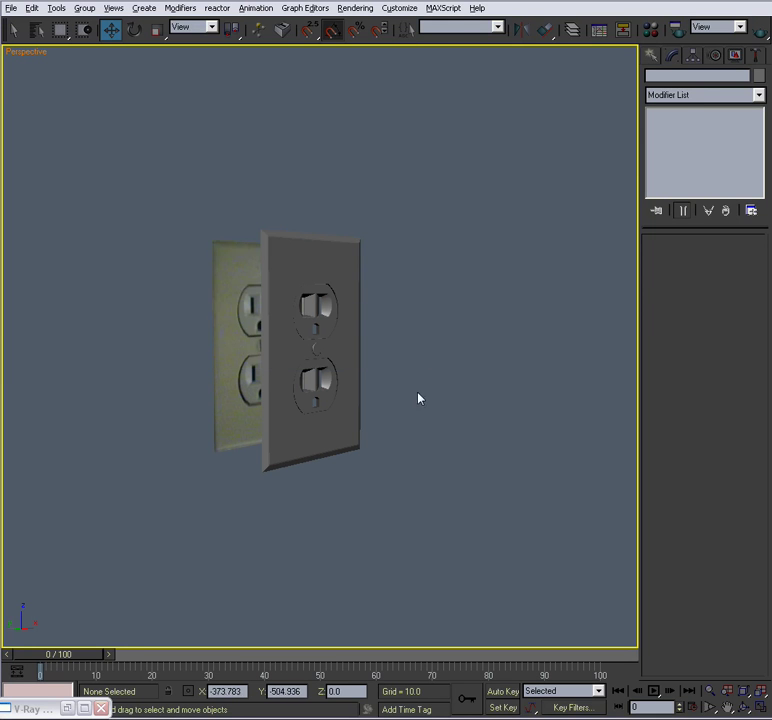